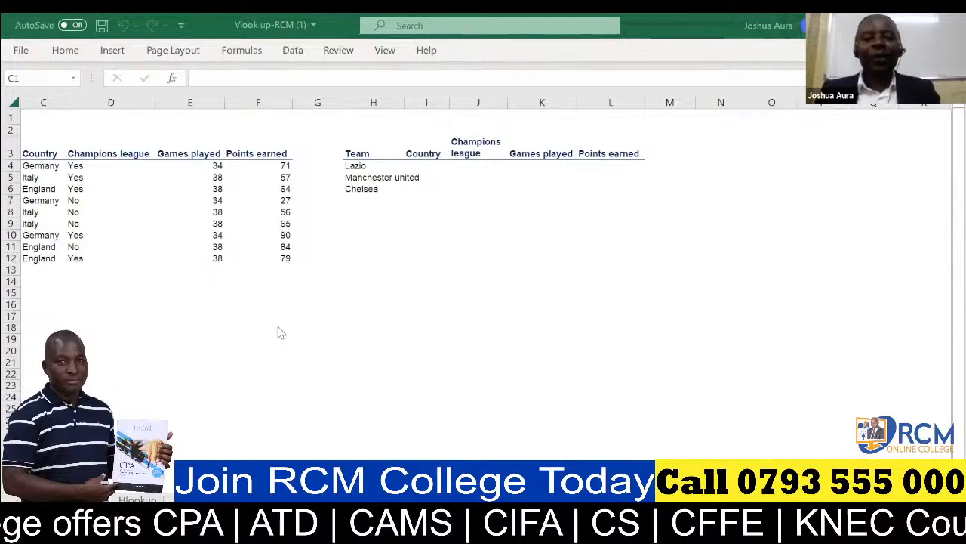
key("ctrl+a")
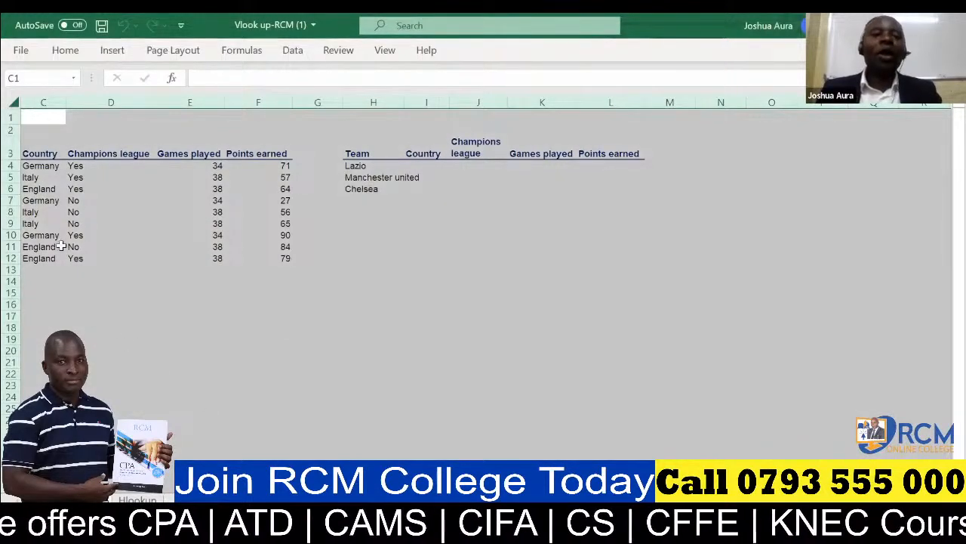
left_click(8, 97)
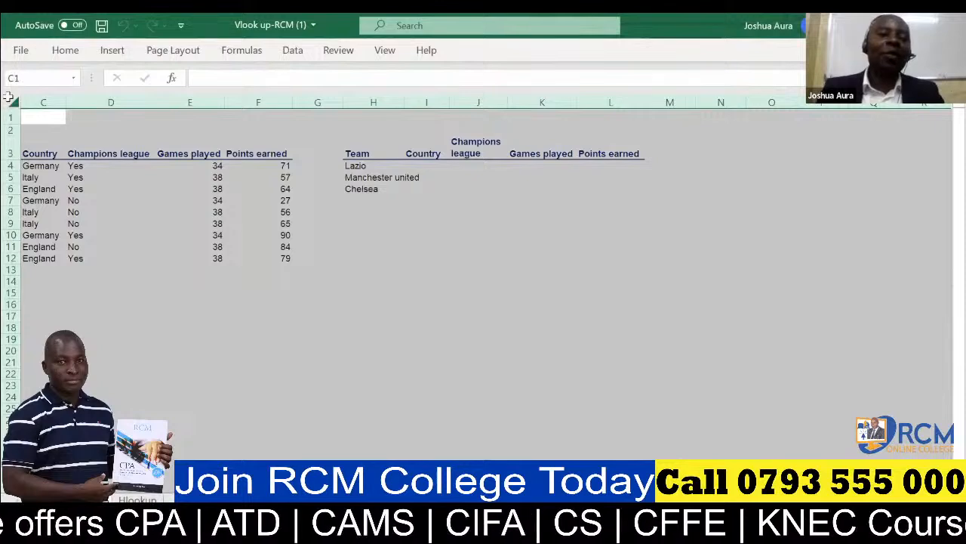
left_click(7, 97)
left_click(169, 339)
double_click(169, 339)
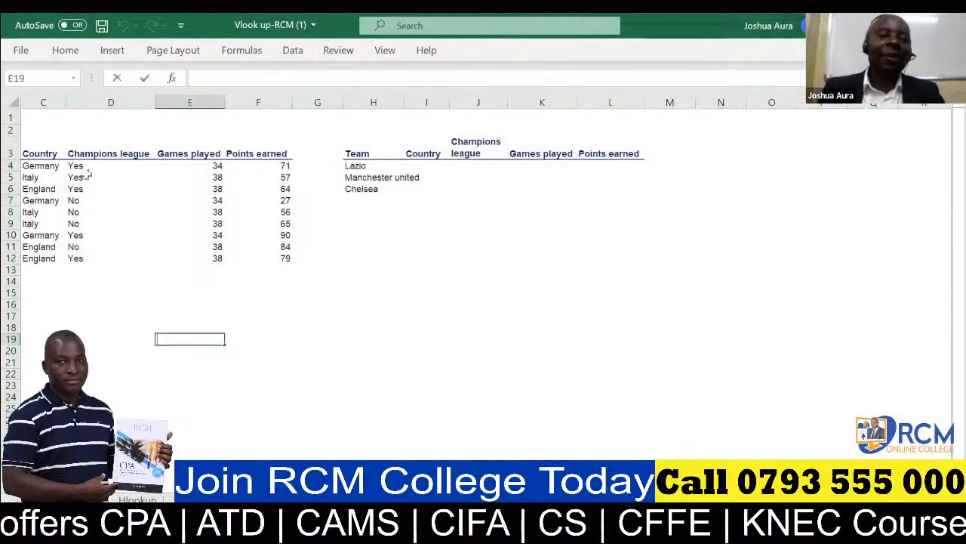
Select the whole worksheet and apply All Borders to every cell.
left_click(15, 103)
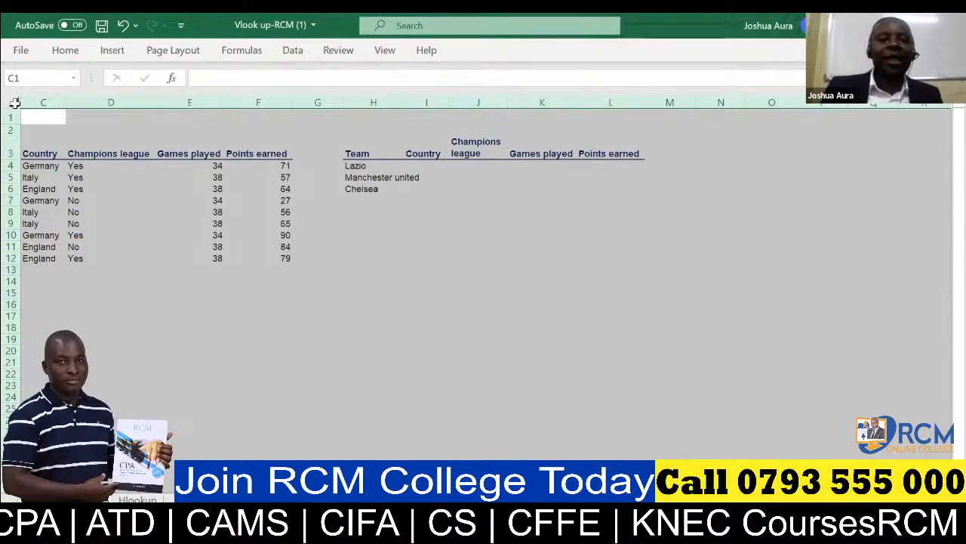
left_click(65, 52)
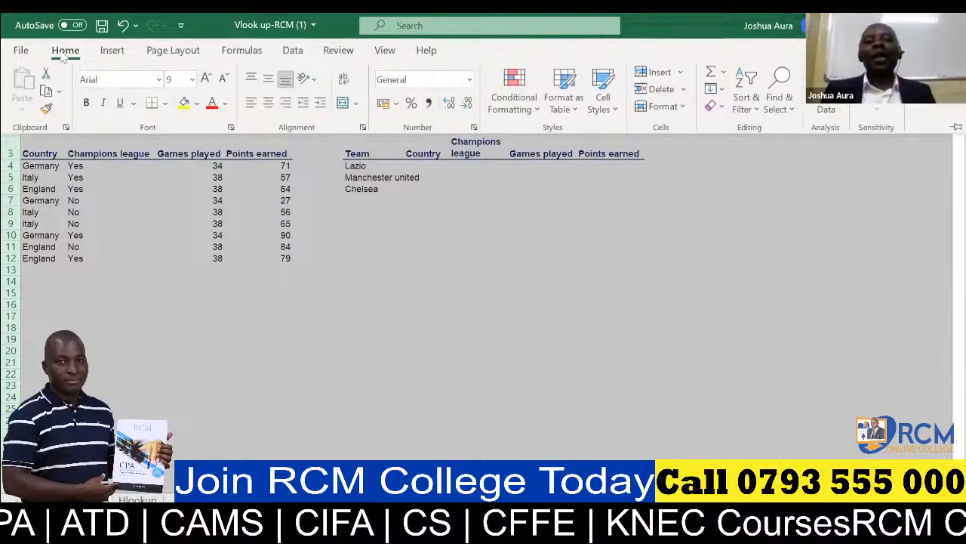
left_click(166, 104)
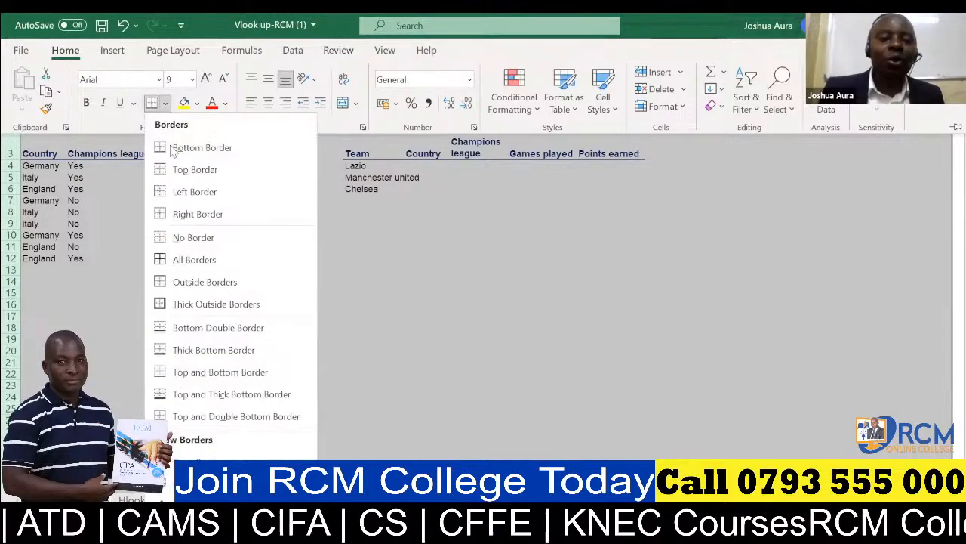
left_click(204, 261)
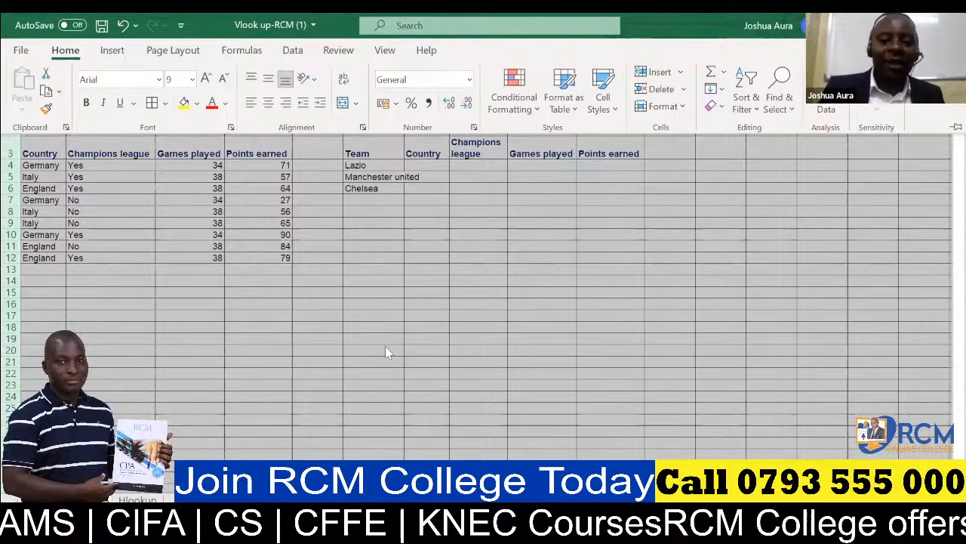
Enter a person's full name in cell I20.
left_click(418, 350)
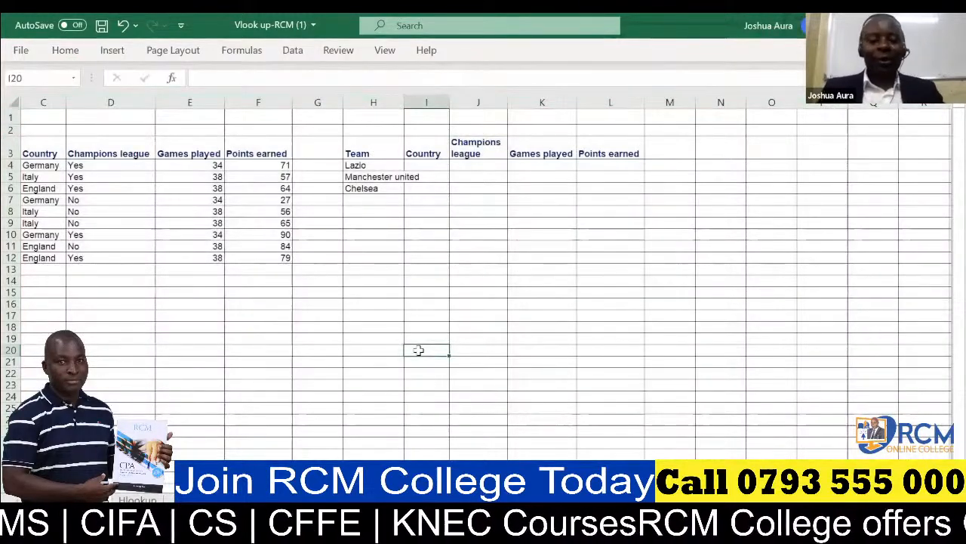
type("Sai")
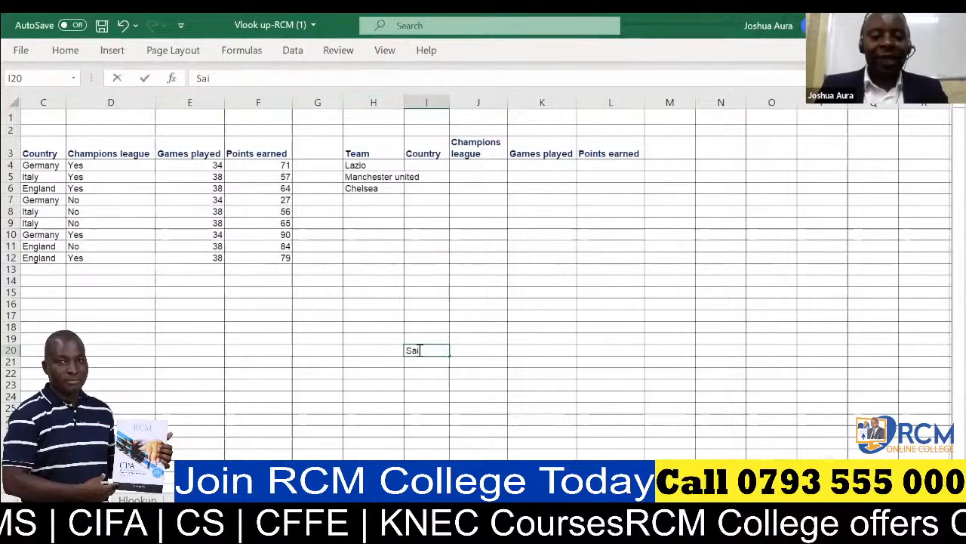
type("d Salim")
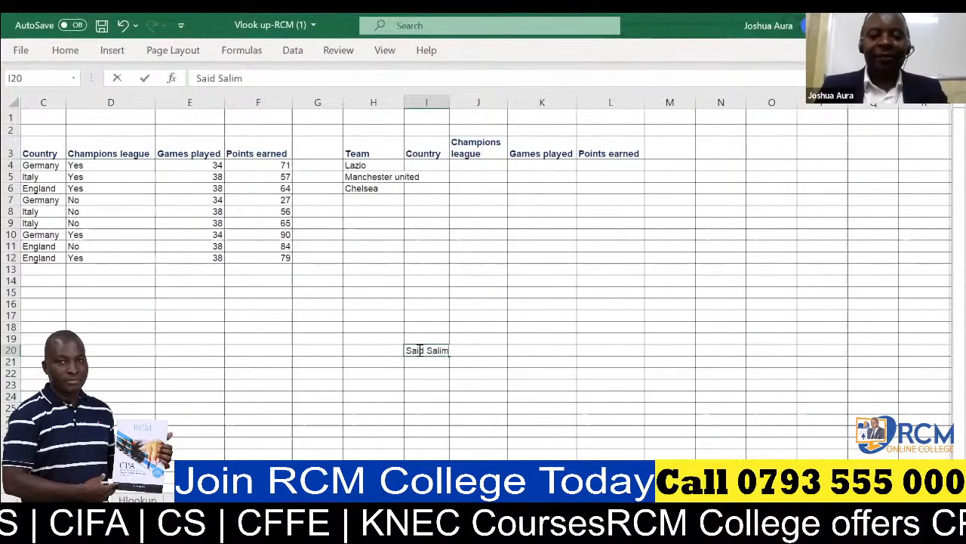
Enter a second person's name in cell J20, with the first name capitalised.
left_click(465, 352)
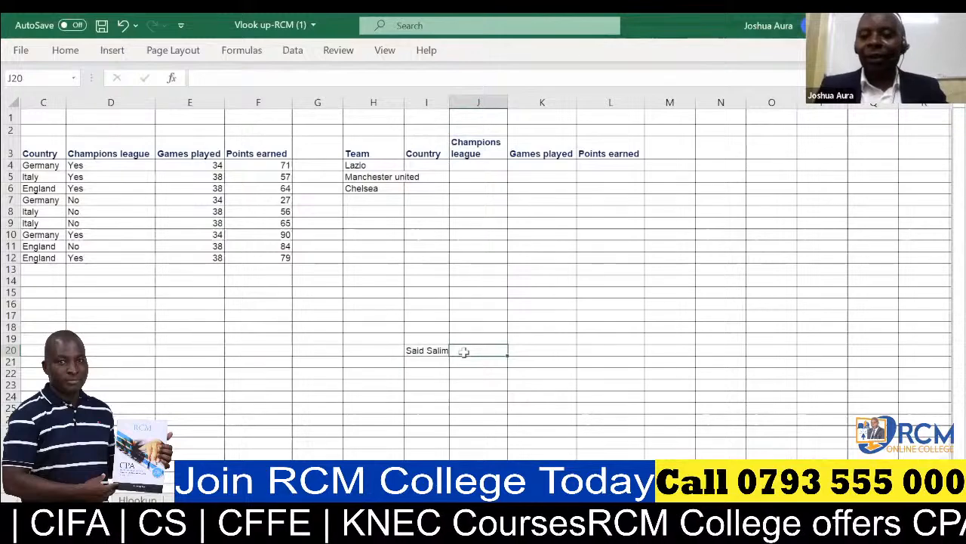
type("james")
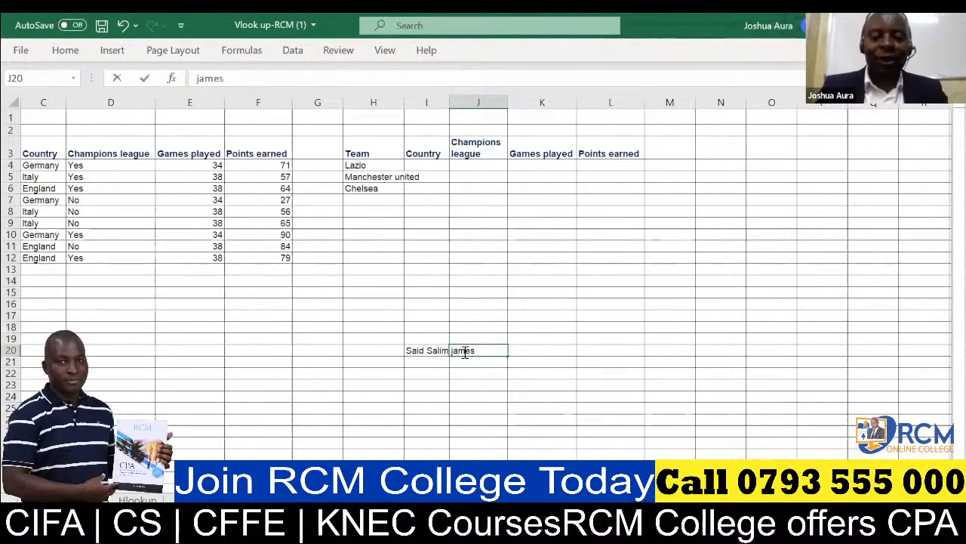
key("BackSpace")
key("BackSpace")
key("BackSpace")
key("BackSpace")
key("BackSpace")
type("J")
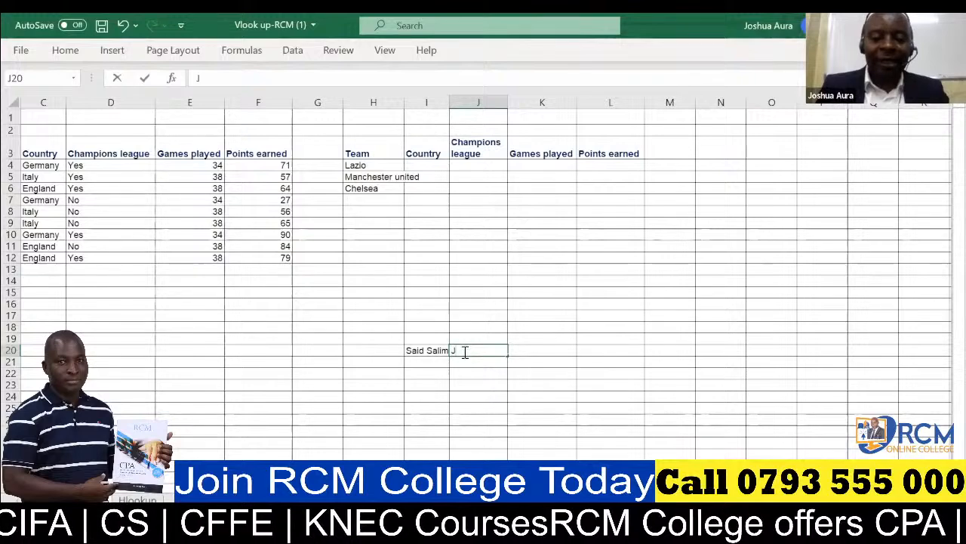
type("ames Kariuk")
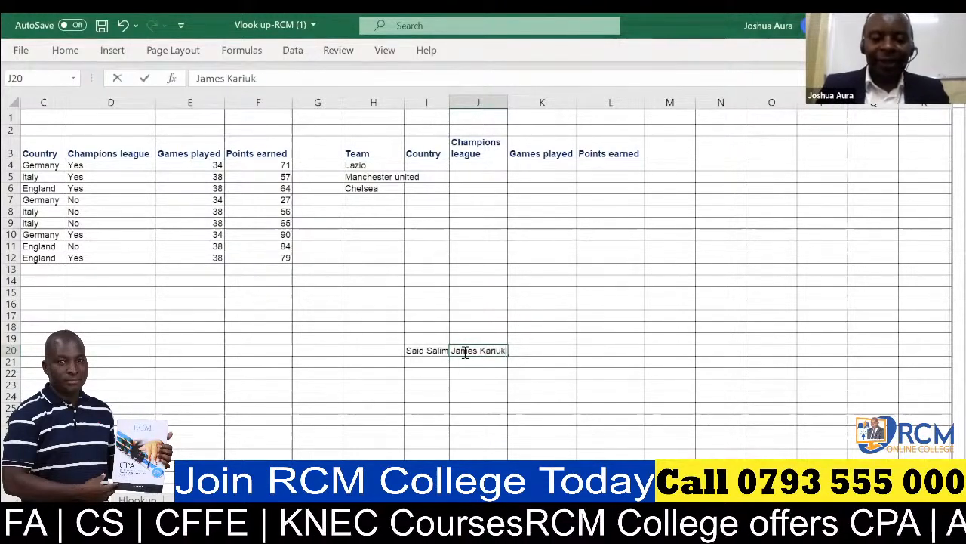
key("Tab")
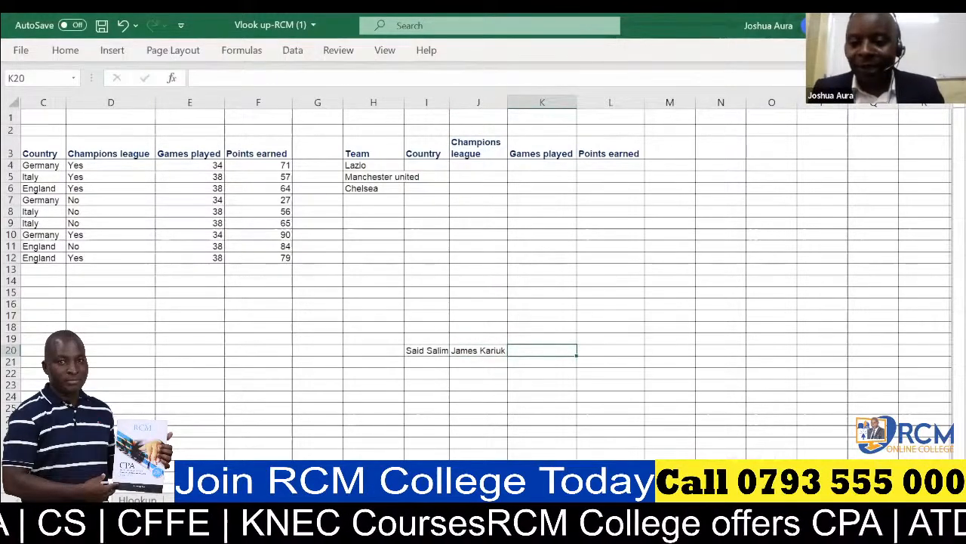
Enter a third person's full name in cell K20.
scroll(483, 280, "down", 1)
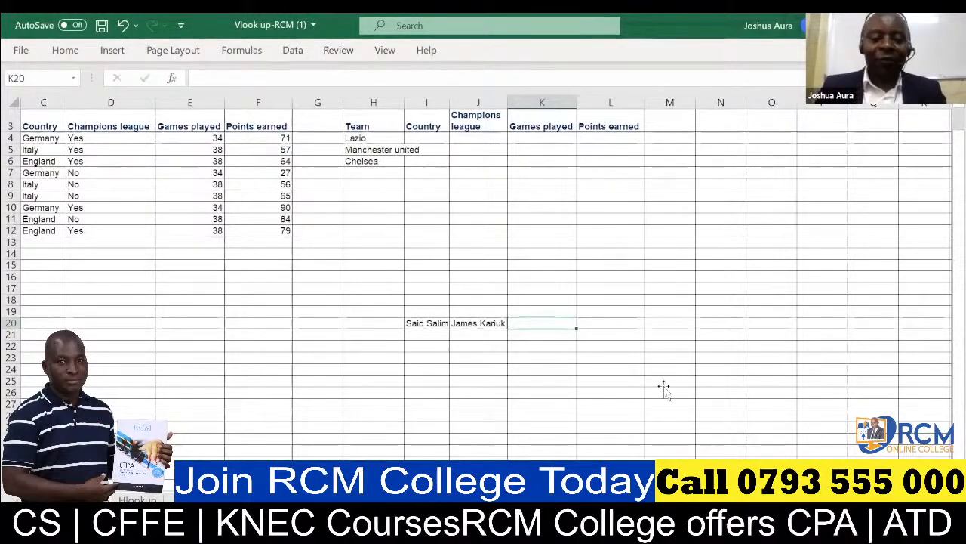
type("Catherine")
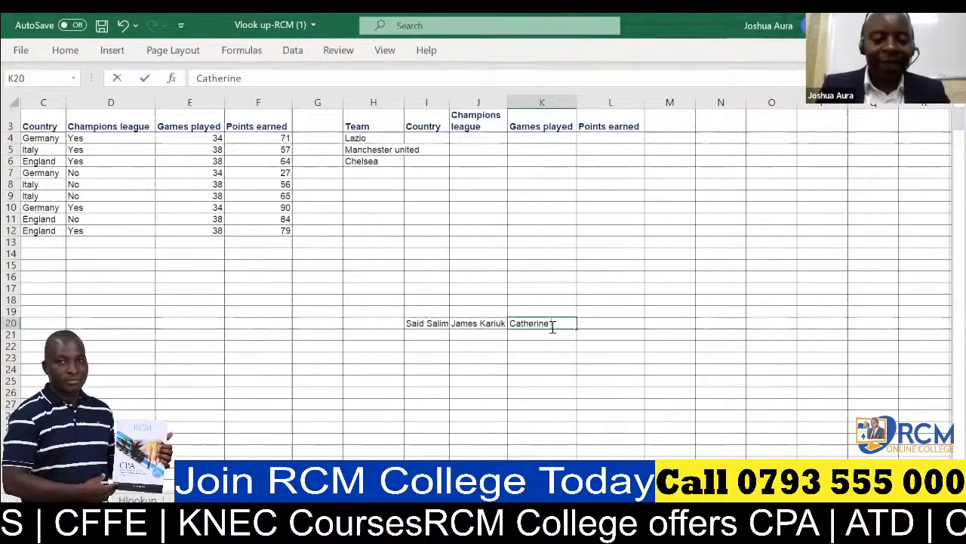
type(" Ong")
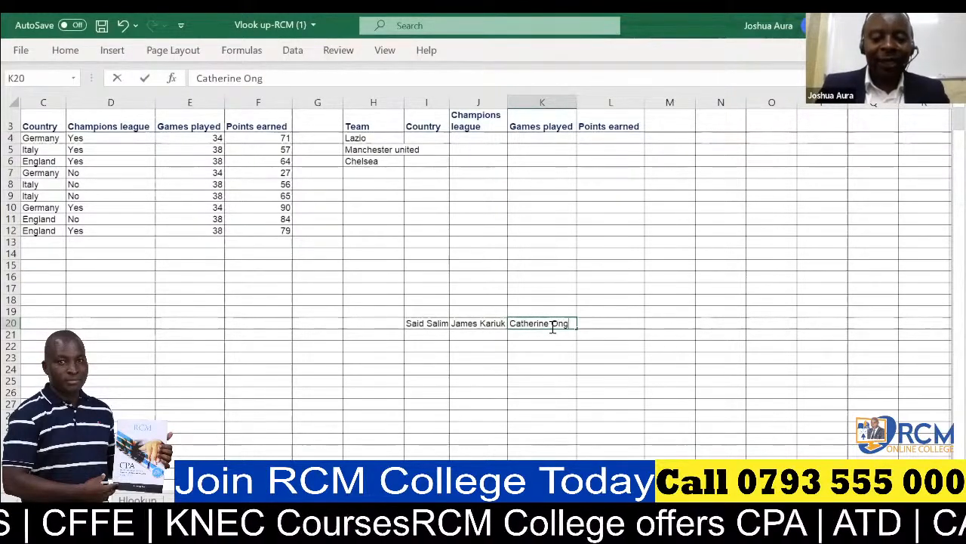
type("ayo")
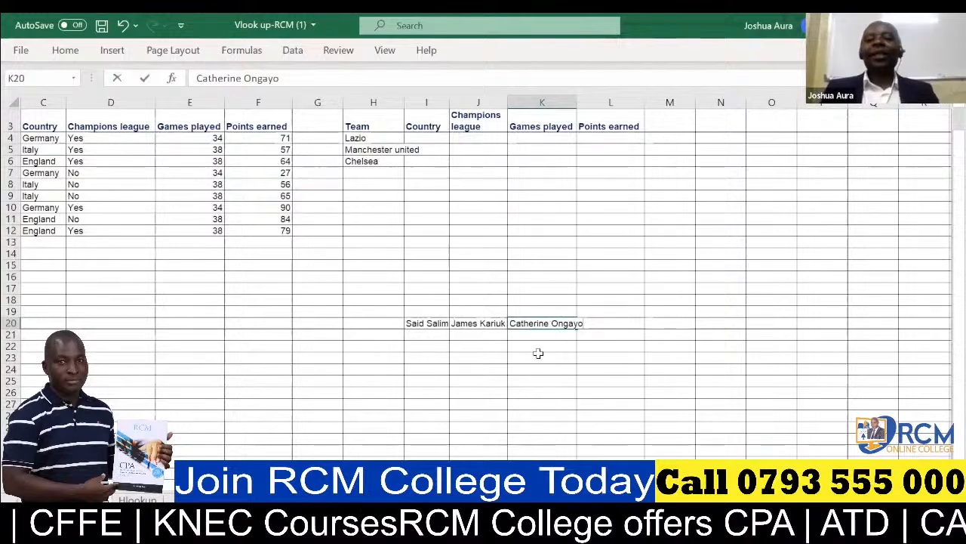
left_click(506, 381)
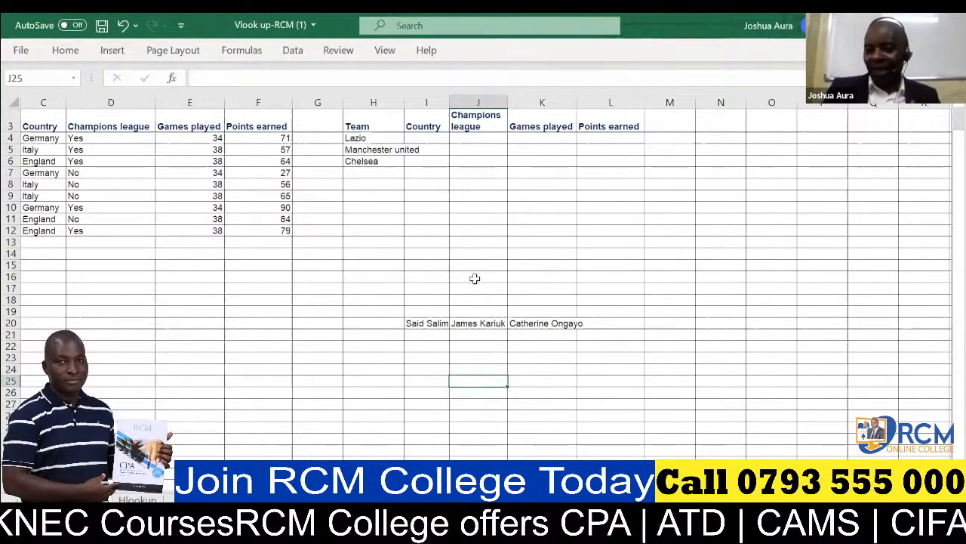
AutoFit columns I, J and K one by one to the width of their contents.
double_click(448, 102)
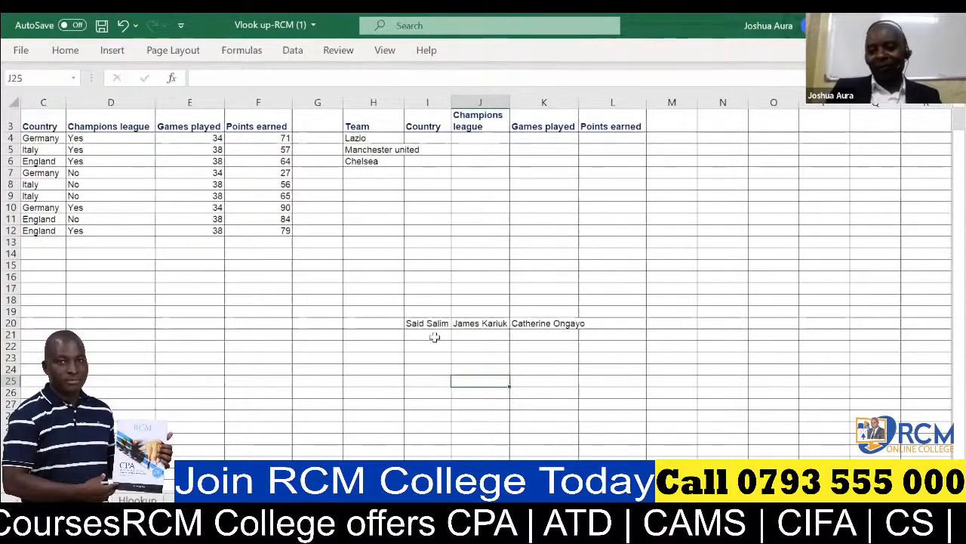
double_click(510, 102)
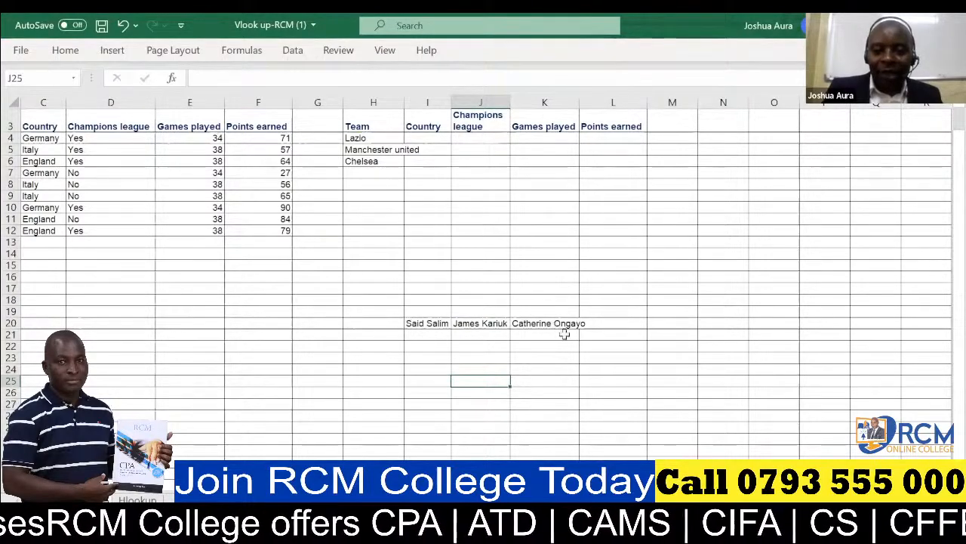
double_click(579, 100)
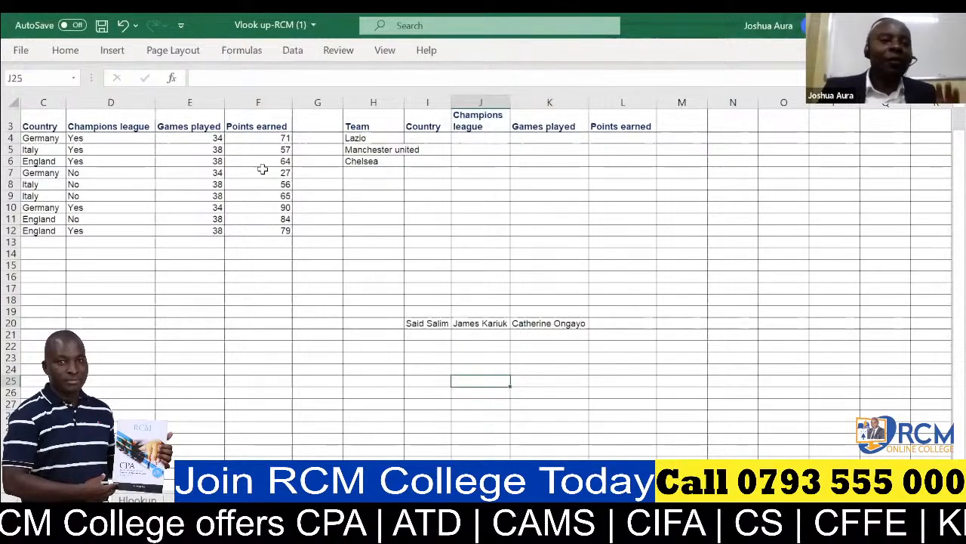
Undo the three column width changes and the name entry in K20, and redo the K20 entry.
left_click(125, 27)
left_click(125, 27)
left_click(124, 27)
left_click(125, 27)
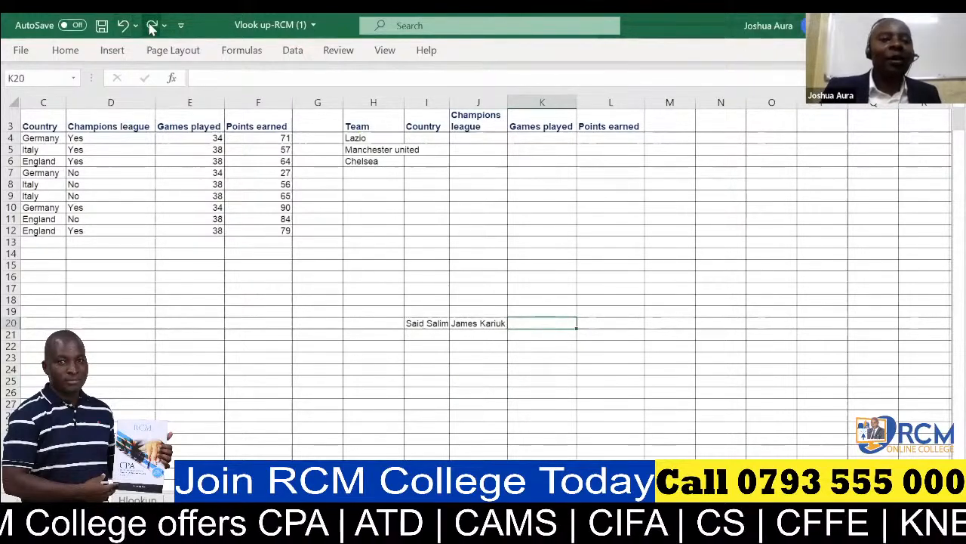
left_click(151, 27)
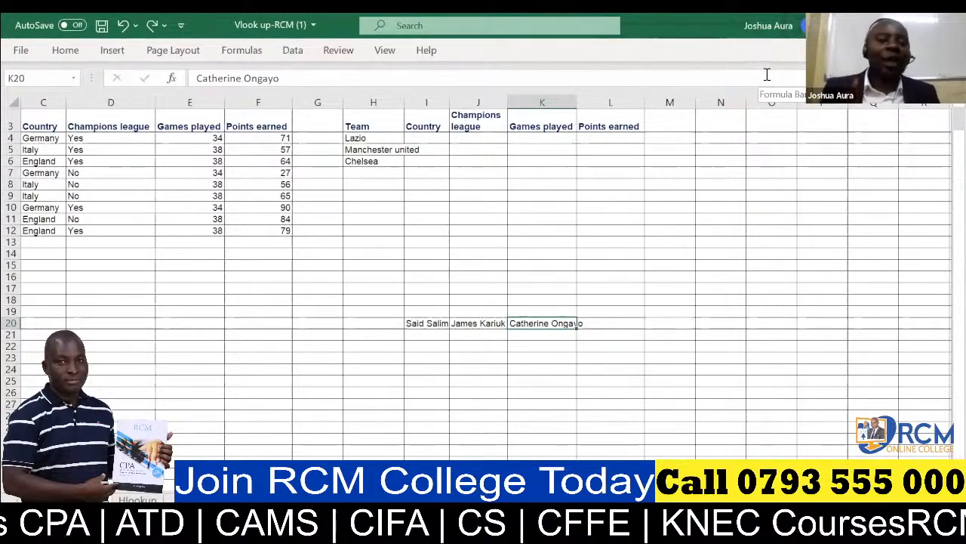
Select the whole worksheet and AutoFit all columns to their contents at once.
left_click(12, 102)
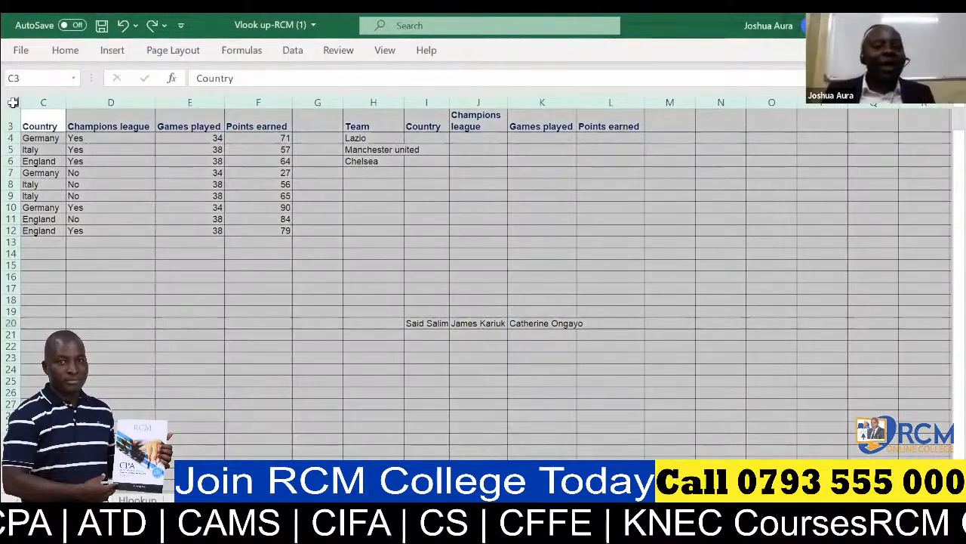
double_click(66, 102)
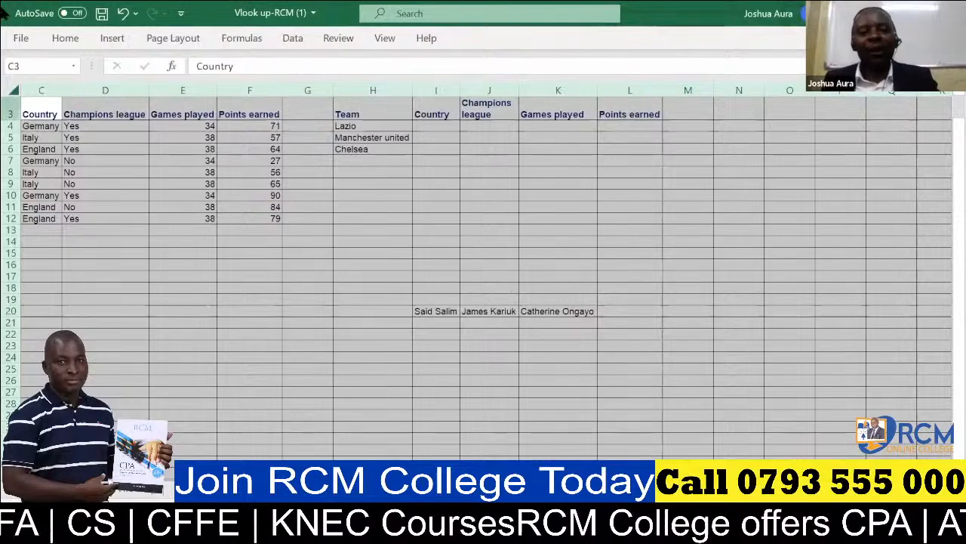
left_click(12, 91)
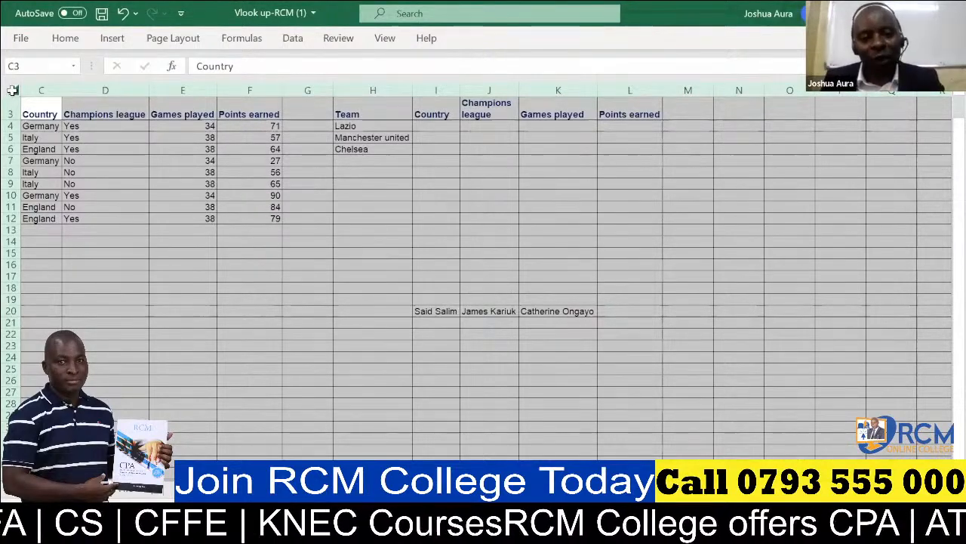
left_click(13, 90)
left_click(119, 284)
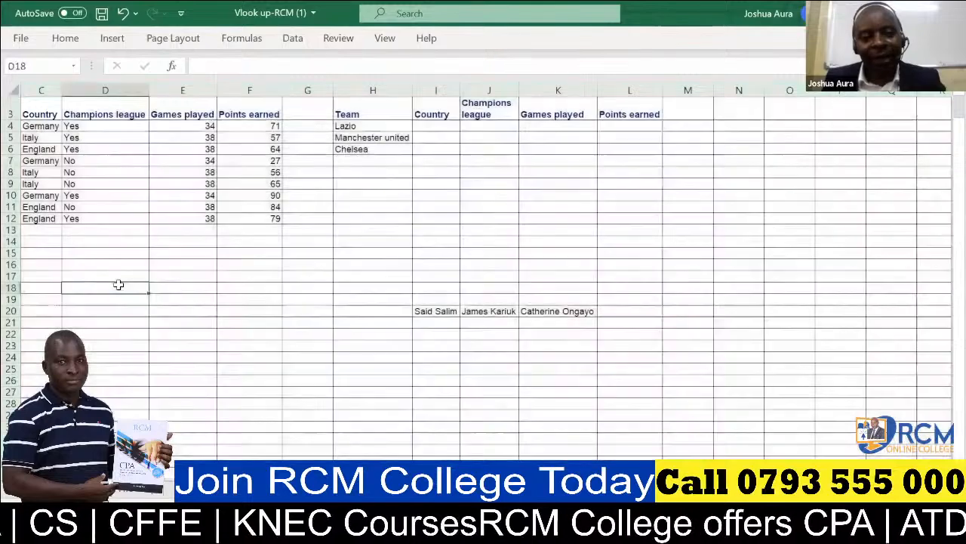
left_click(15, 90)
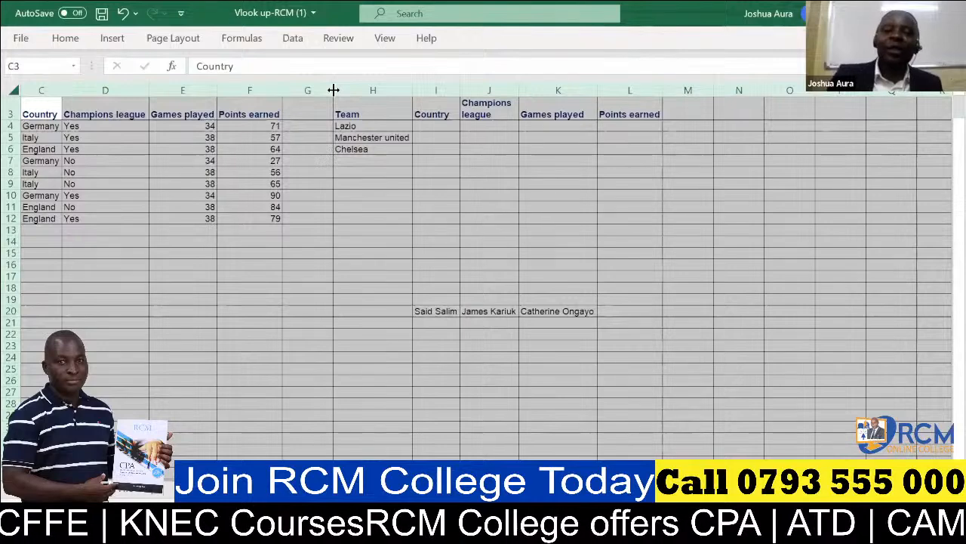
Total the games played in cell E13 by entering the formula =SUM(E4:E12).
left_click(205, 231)
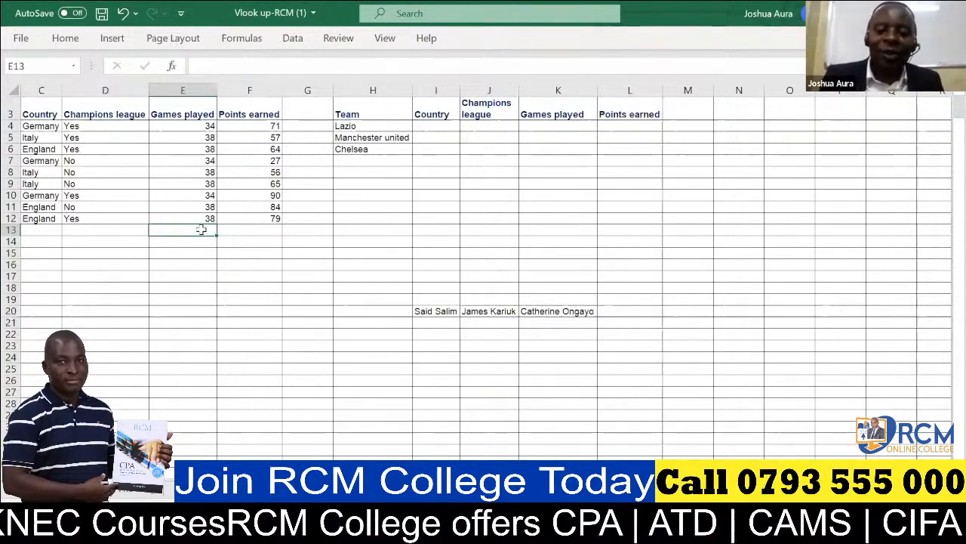
type("=")
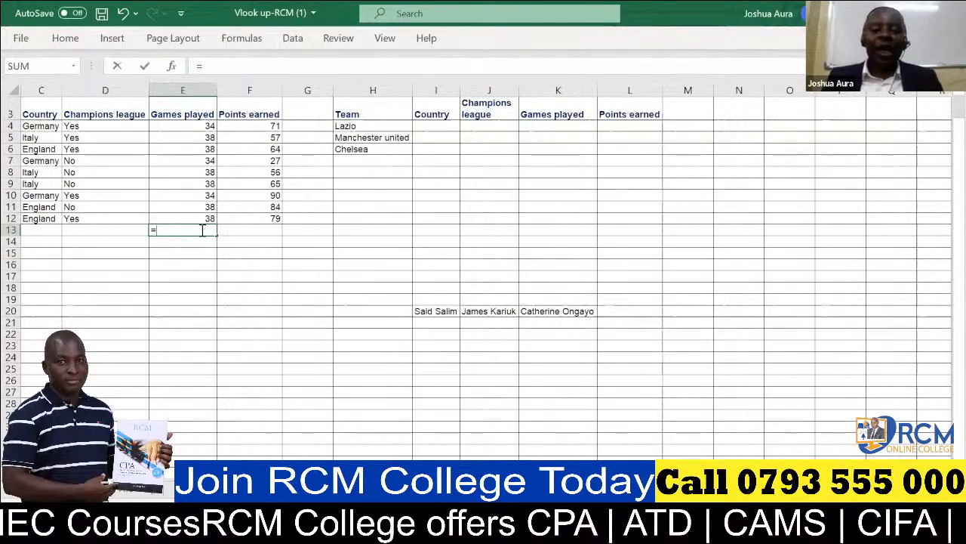
type("s")
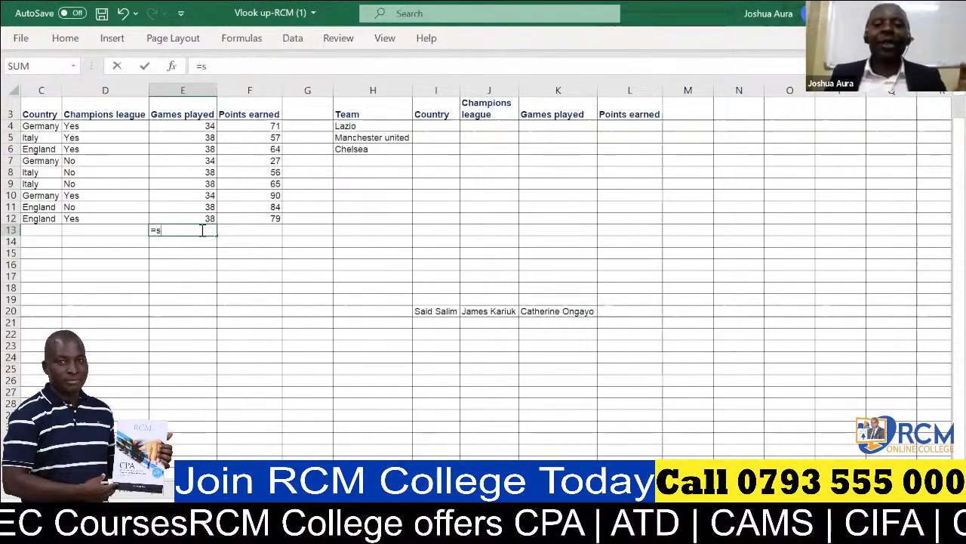
type("um")
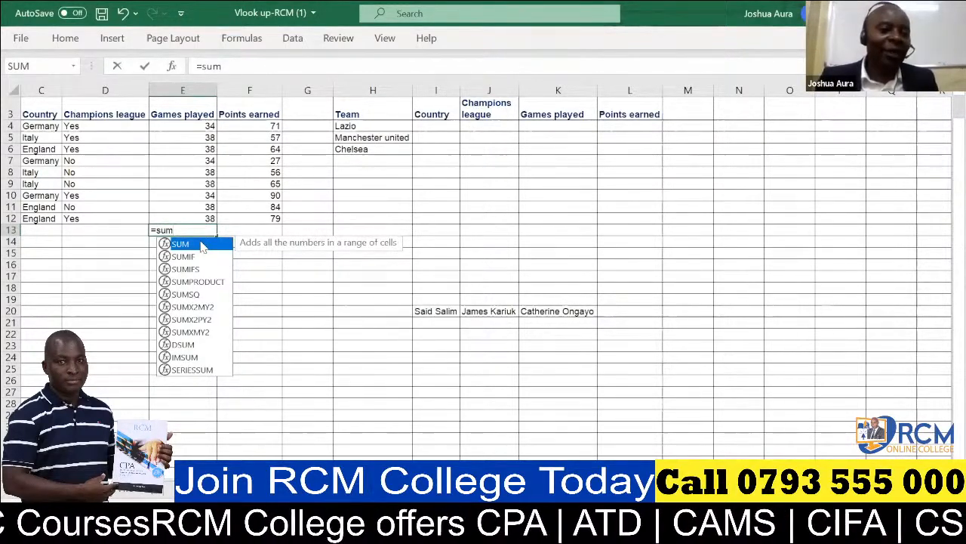
double_click(203, 245)
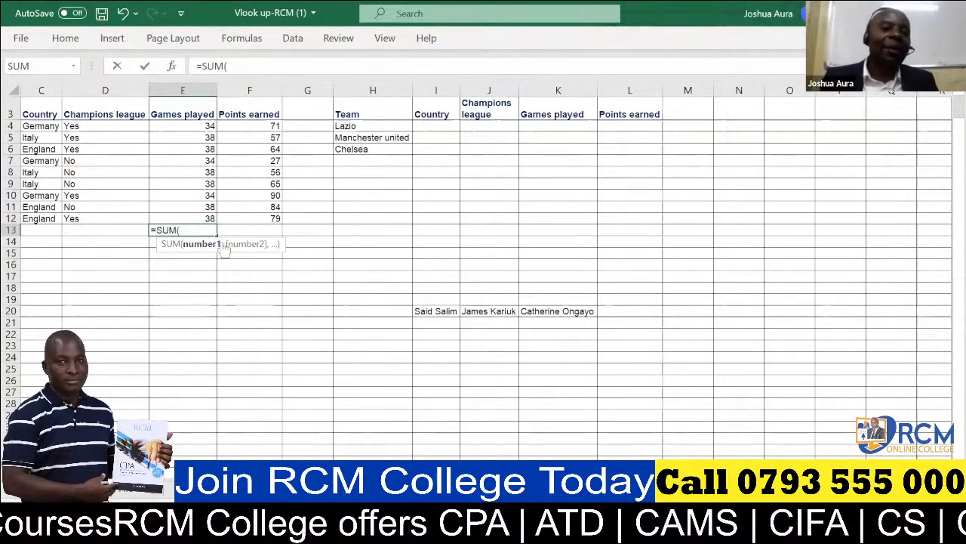
left_click(205, 126)
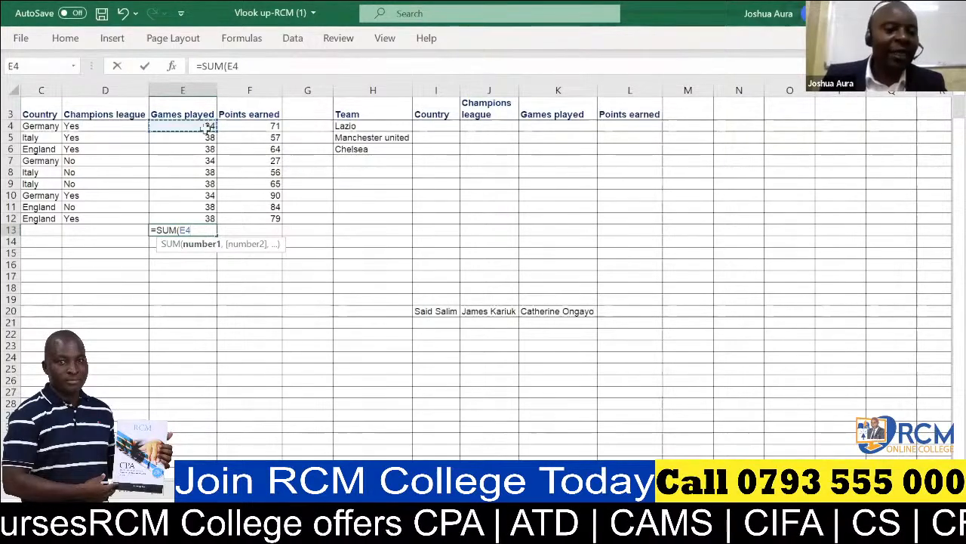
left_click_drag(210, 182, 211, 213)
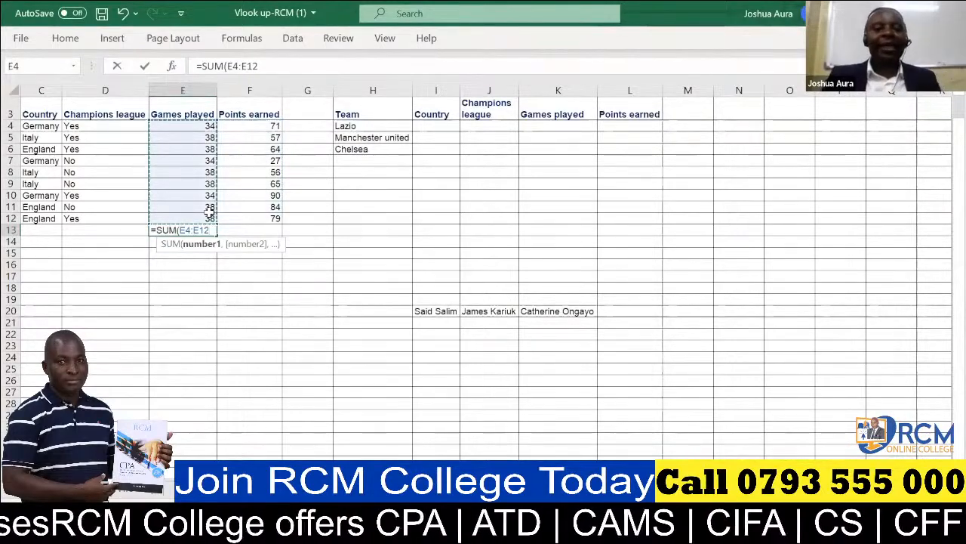
key("Return")
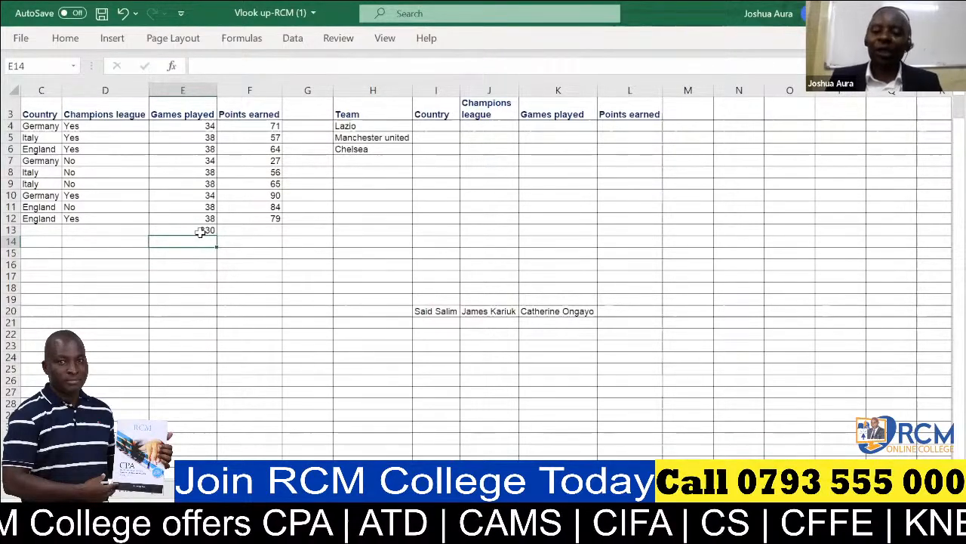
Undo the total in cell E13 and sum E4:E12 there again with AutoSum.
left_click(209, 229)
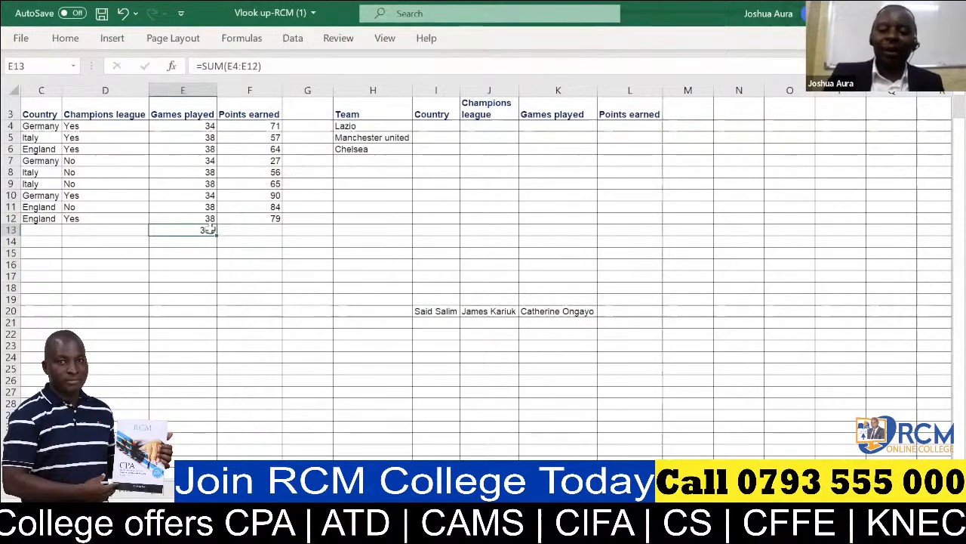
left_click(123, 13)
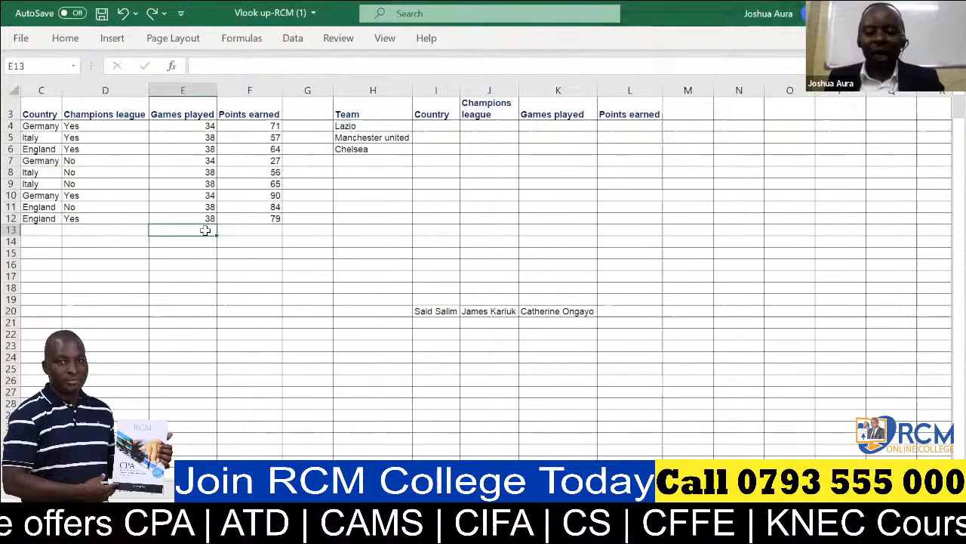
key("alt+equal")
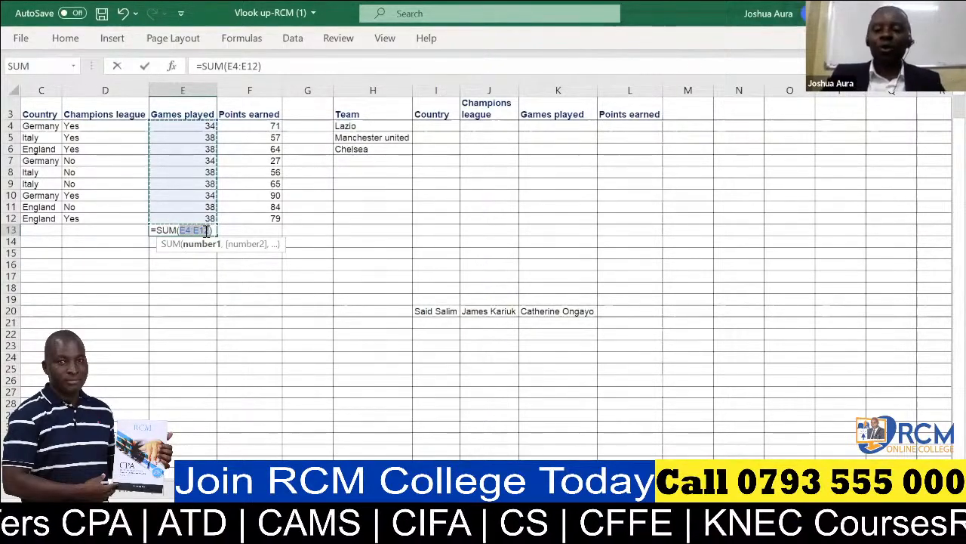
key("Return")
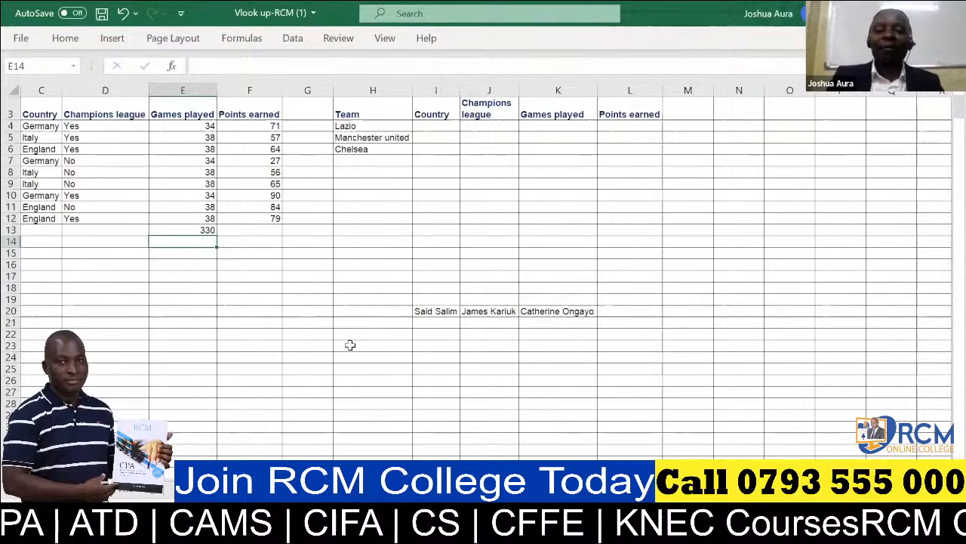
Enter 90, 78 and 45 in cells G23 to G25 and total them in G26 with AutoSum.
left_click(309, 345)
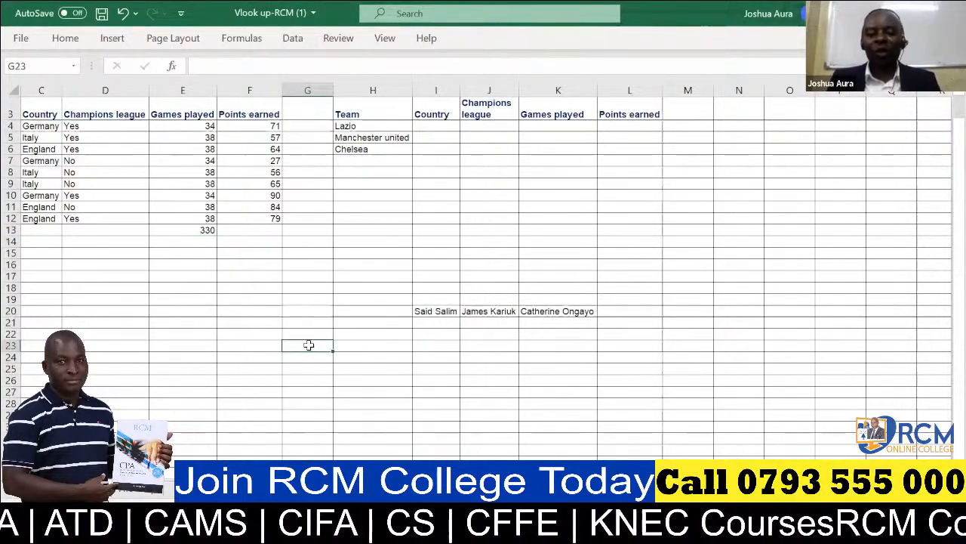
type("90")
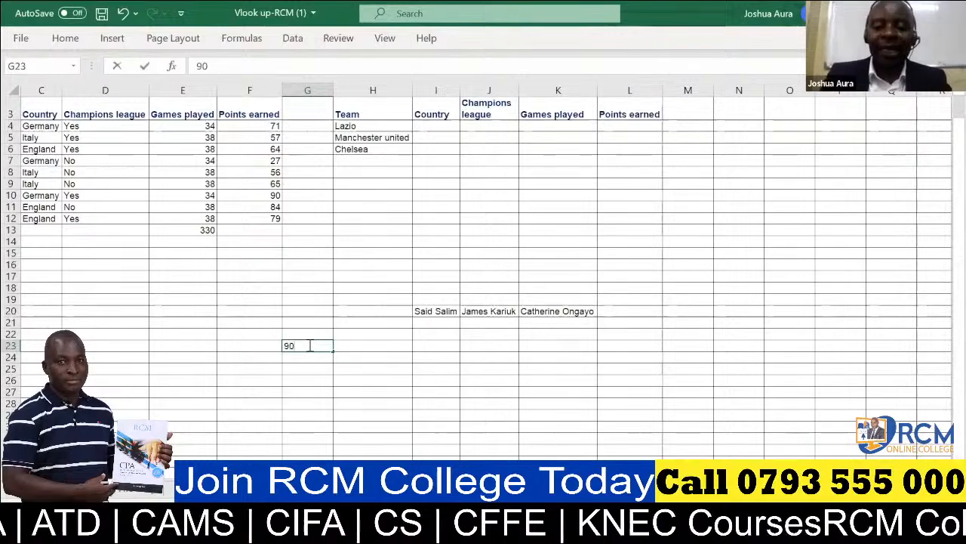
key("Return")
type("78")
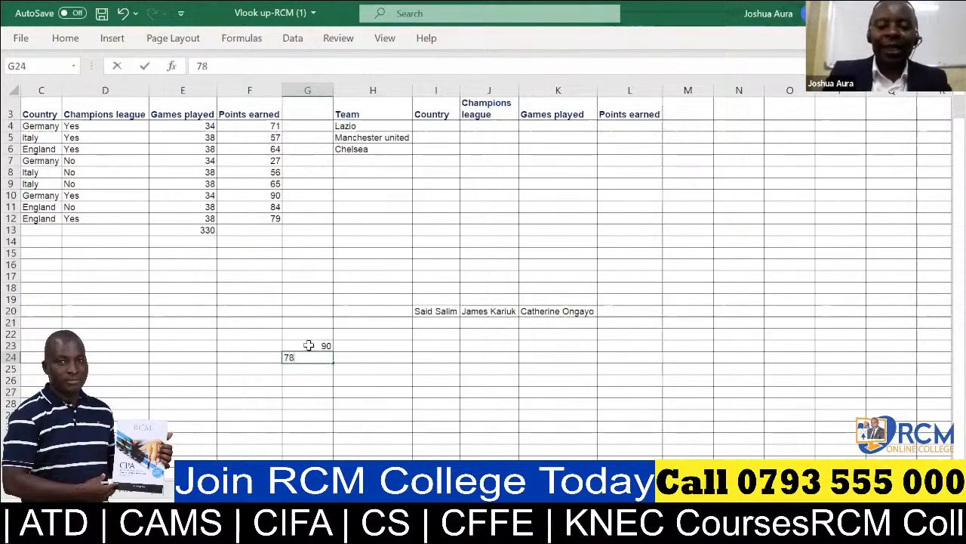
key("Return")
type("45")
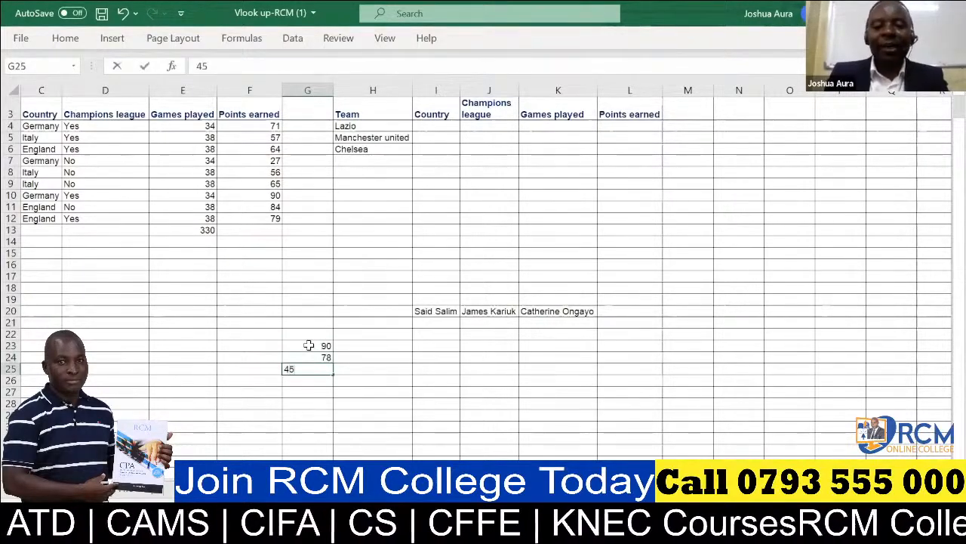
key("Return")
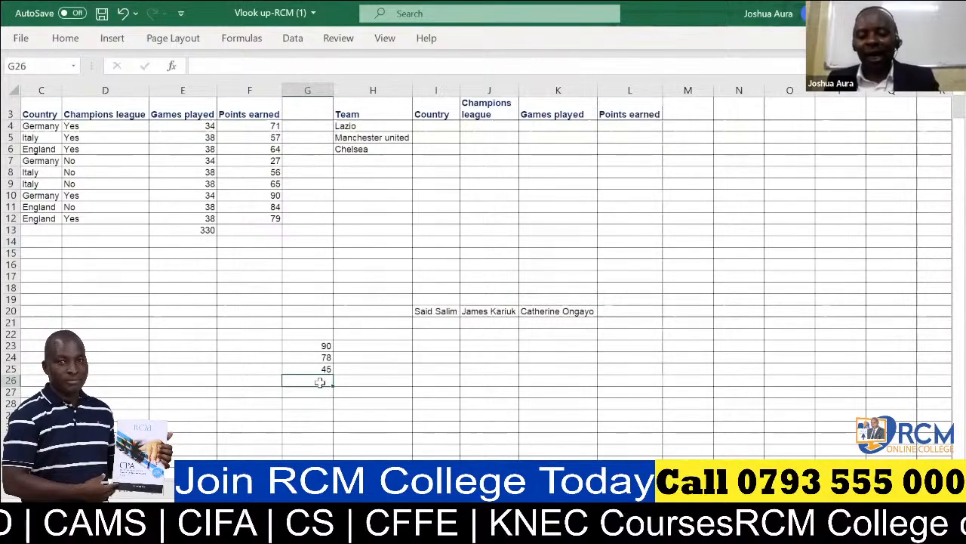
key("alt+equal")
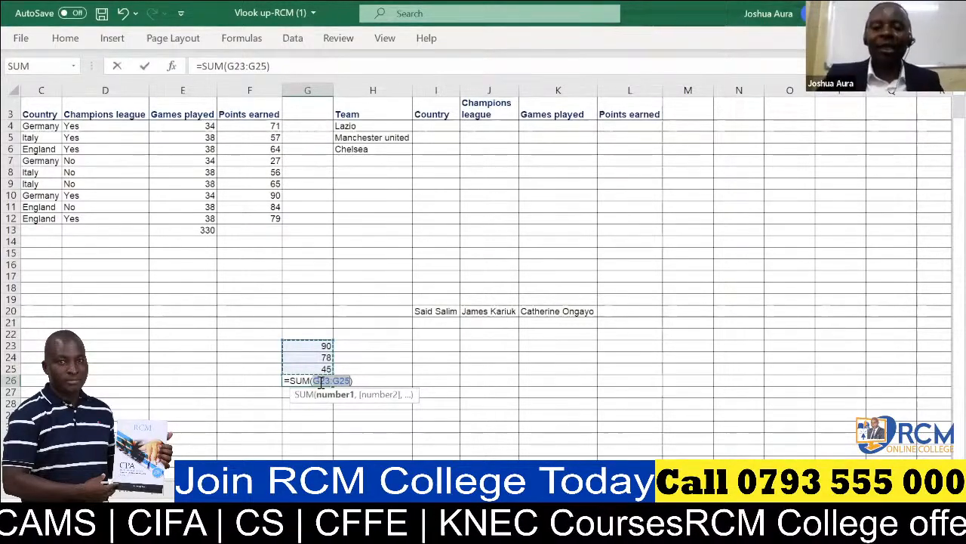
key("Return")
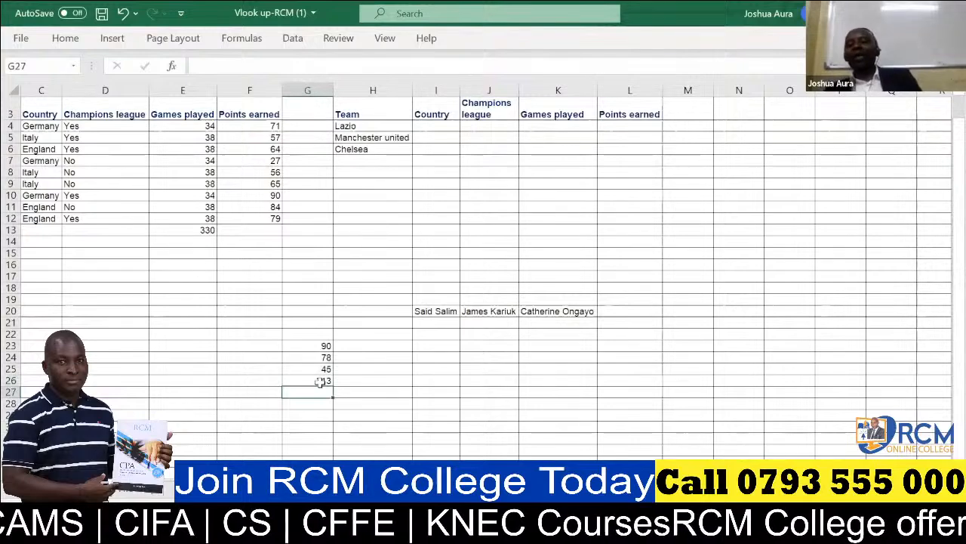
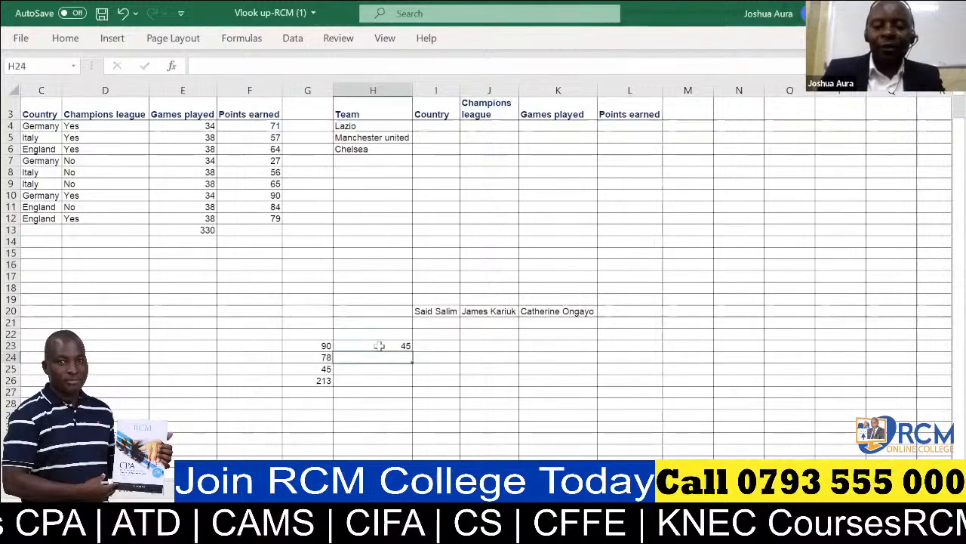
Enter 56 and 34 in cells H24 and H25, beneath the number in H23.
type("6")
key("Return")
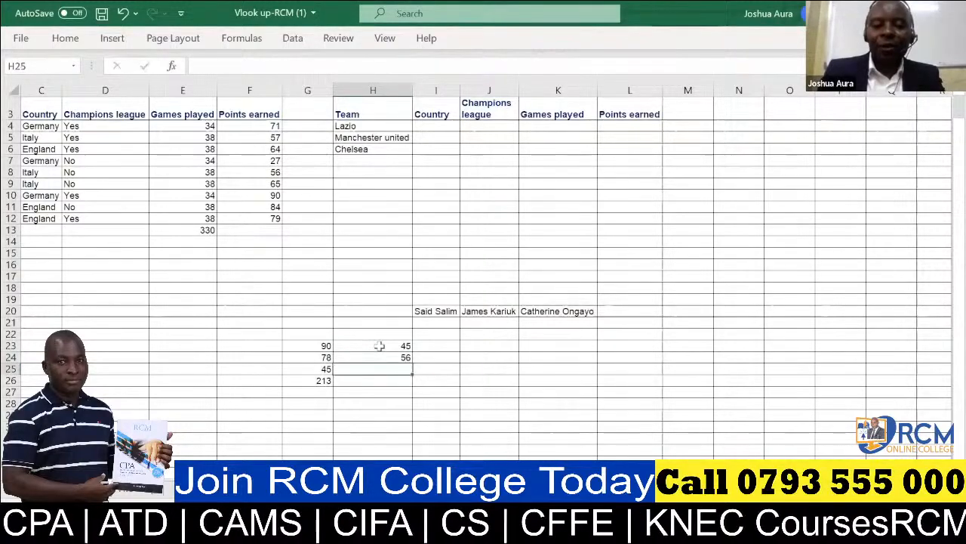
type("34")
key("Return")
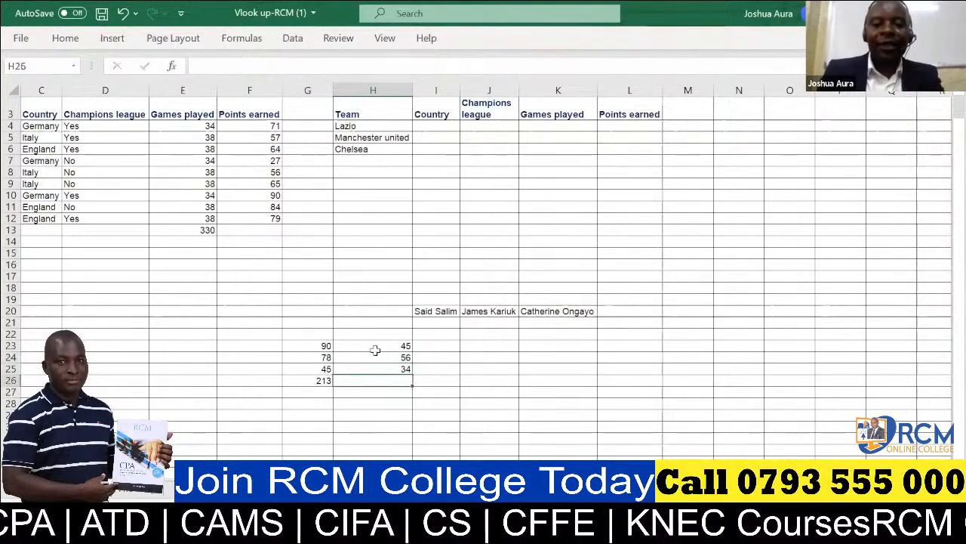
Clear the total from cell G26.
left_click(324, 381)
key("BackSpace")
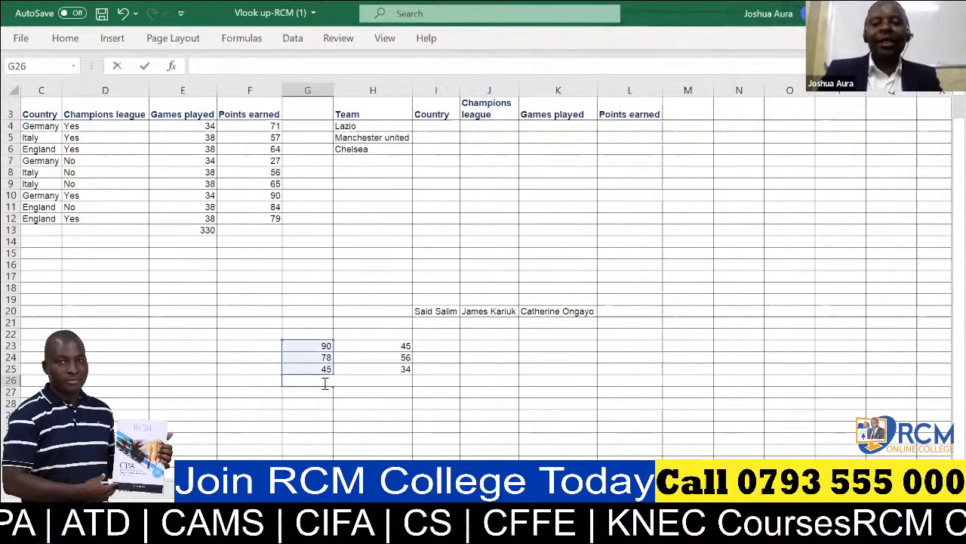
left_click(324, 411)
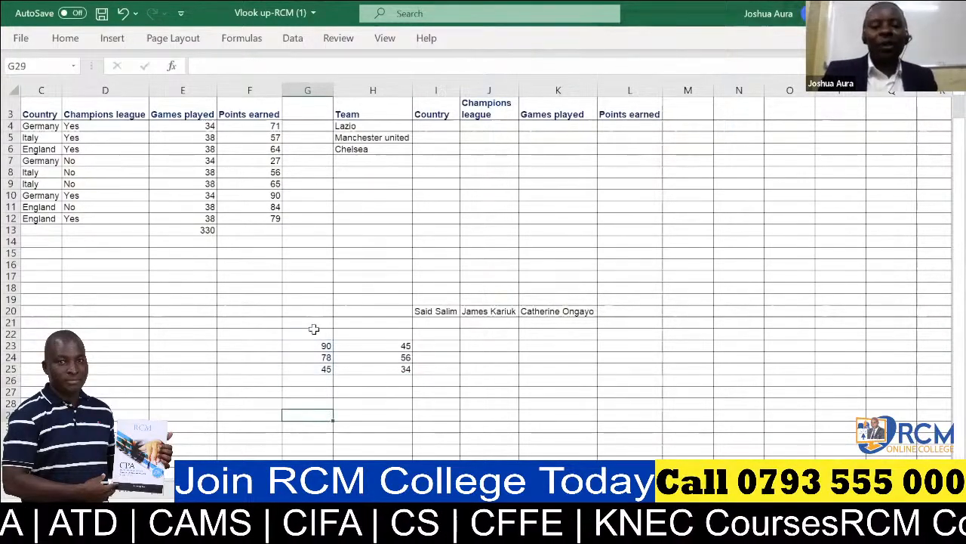
Enter the headings CPA in cell G22 and ACCA in cell H22 above the two number columns.
left_click(315, 332)
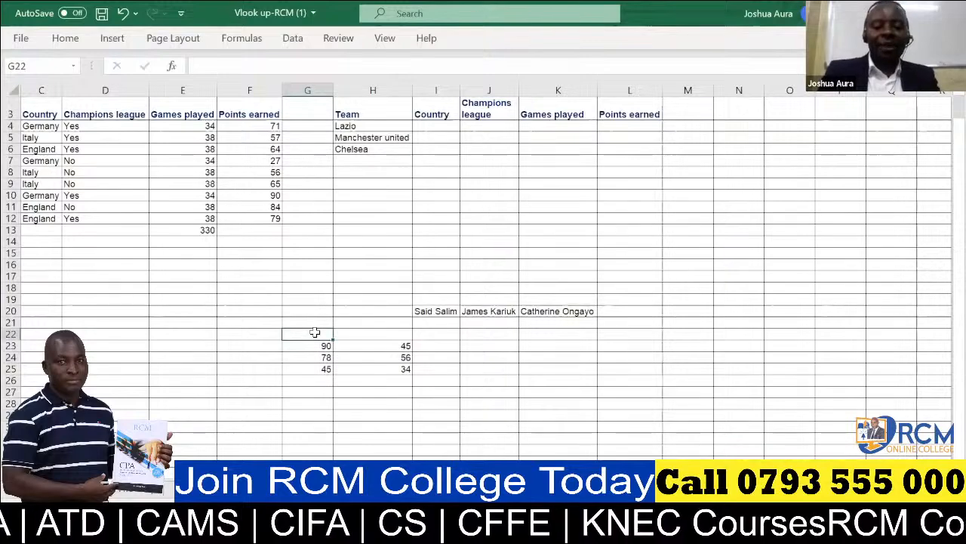
type("CPA")
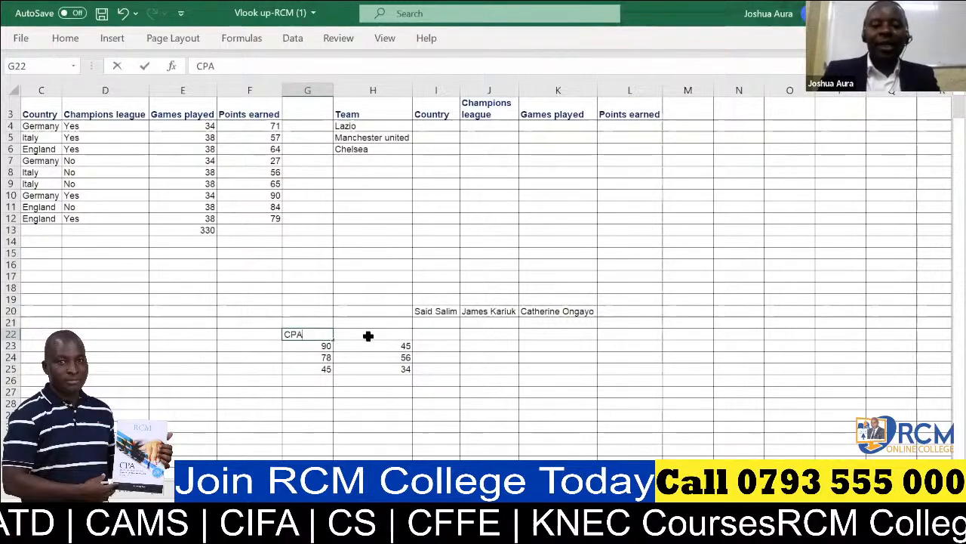
left_click(368, 336)
type("ACCA")
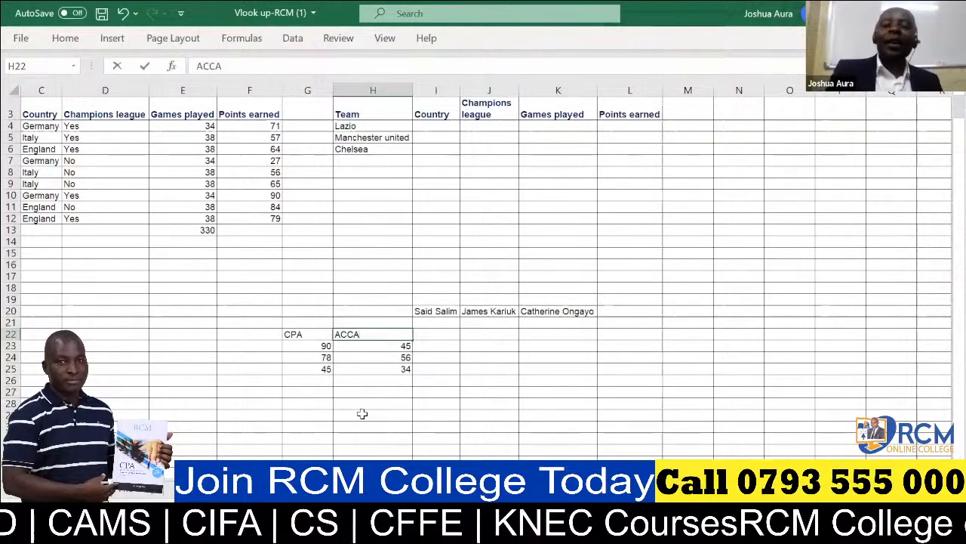
Label the rows with the years 2018, 2019 and 2020 in cells F23 to F25.
left_click(260, 344)
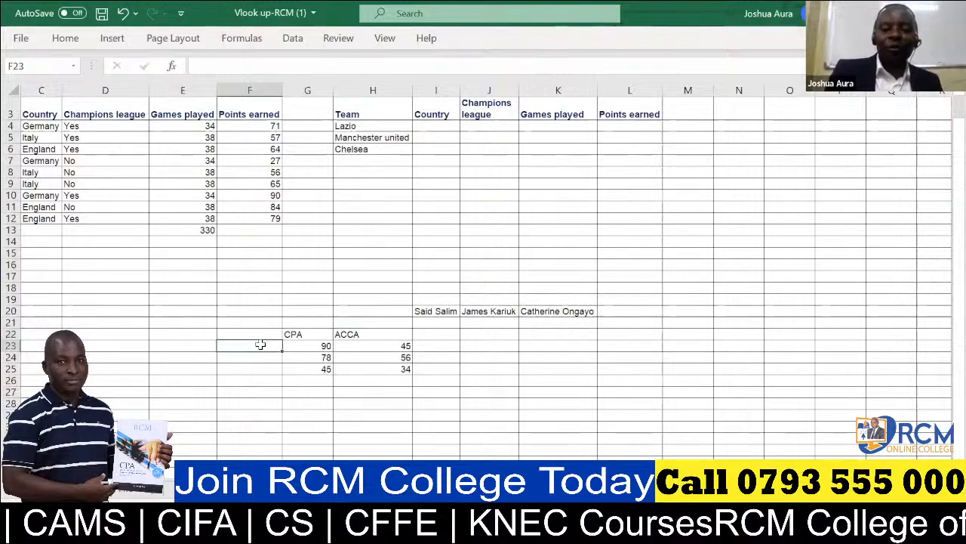
type("2018")
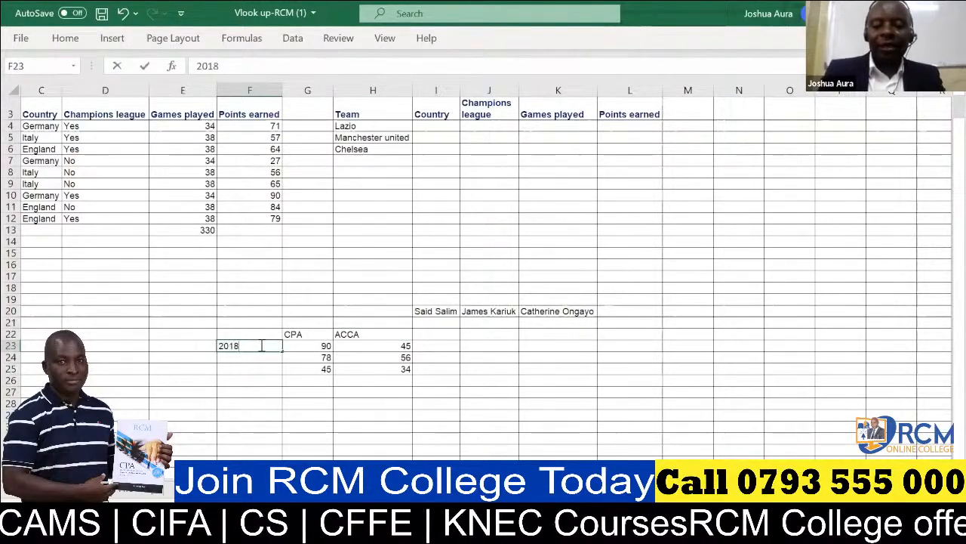
key("Return")
type("208")
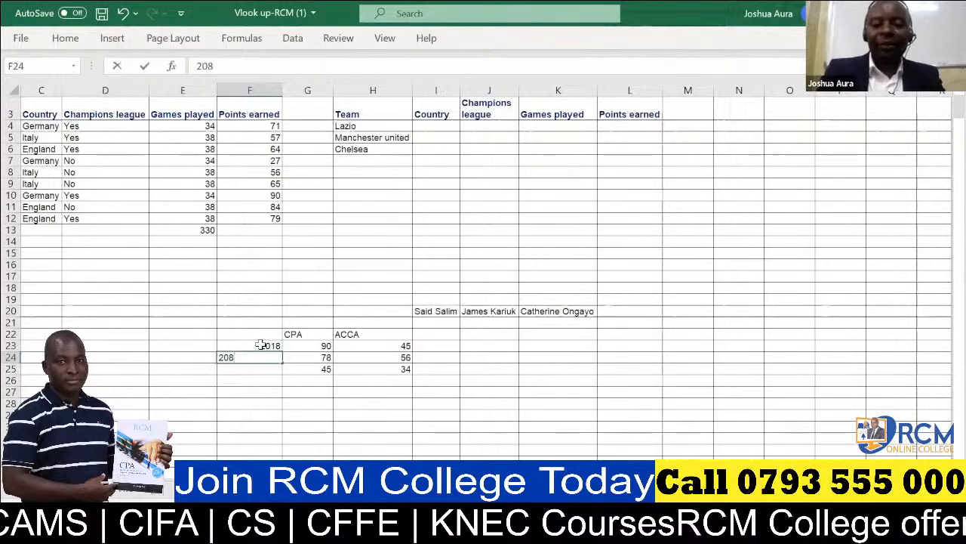
key("BackSpace")
type("19")
key("Return")
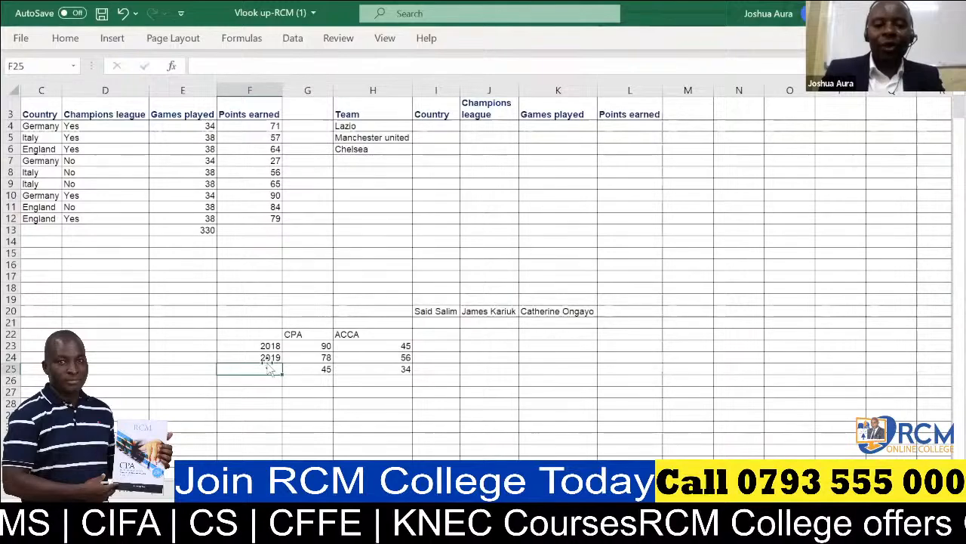
type("20")
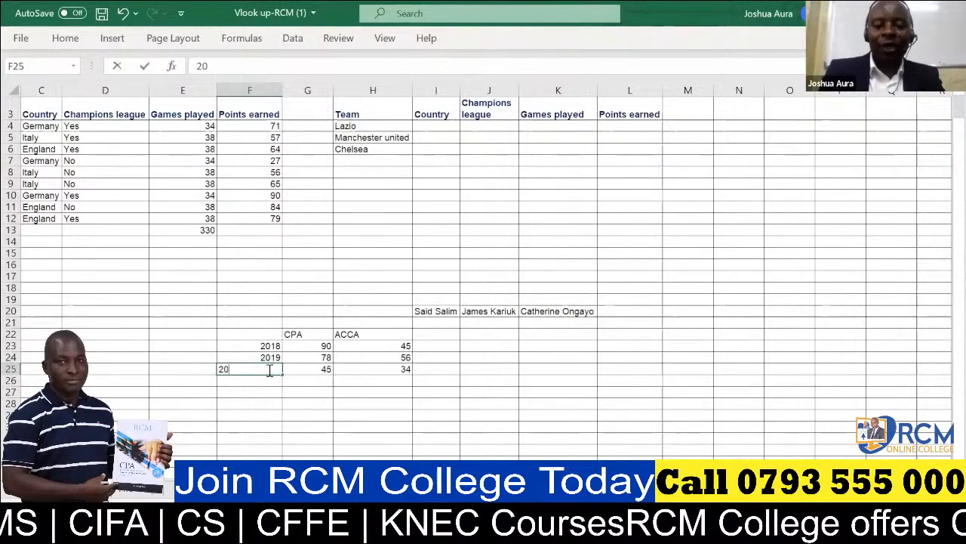
type("20")
key("Return")
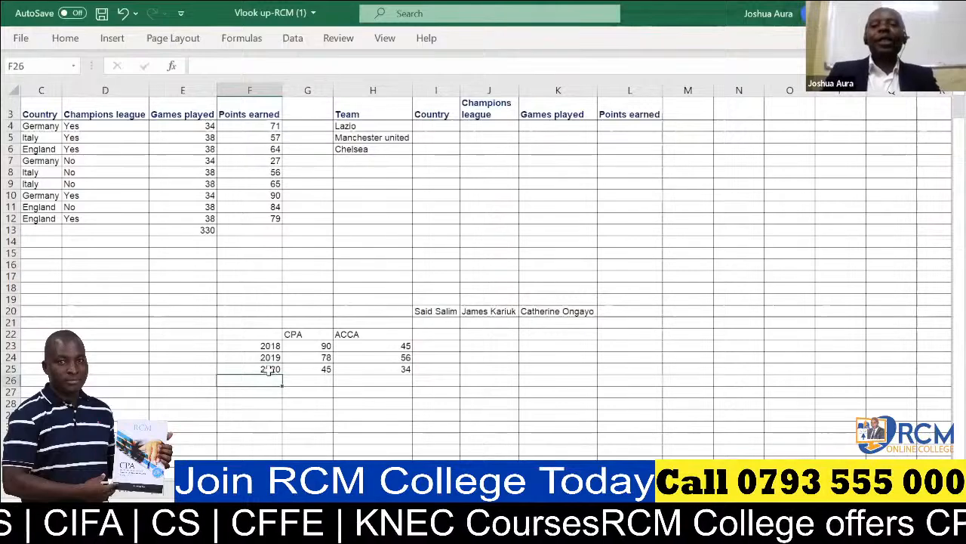
Total the CPA figures G23:G25 in cell G26 with AutoSum.
left_click(320, 380)
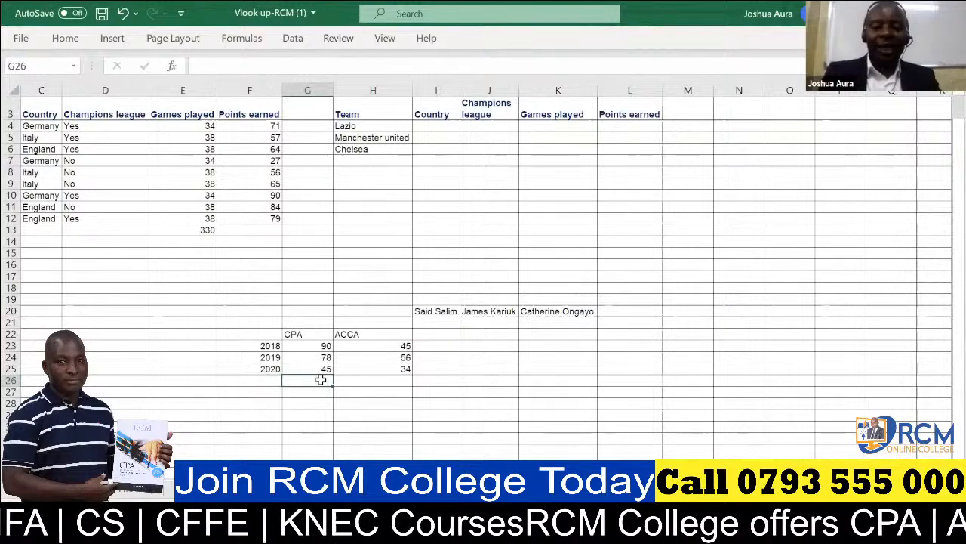
key("alt+equal")
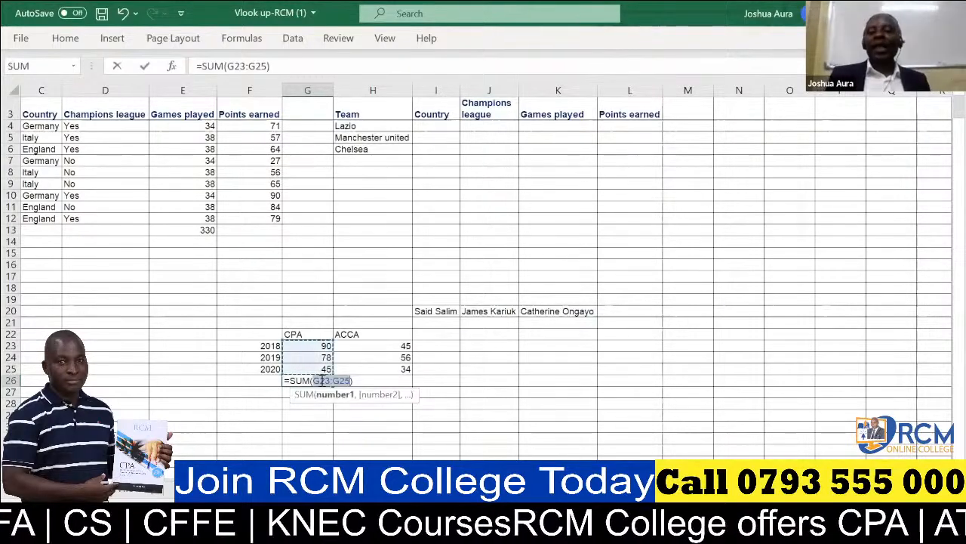
key("Return")
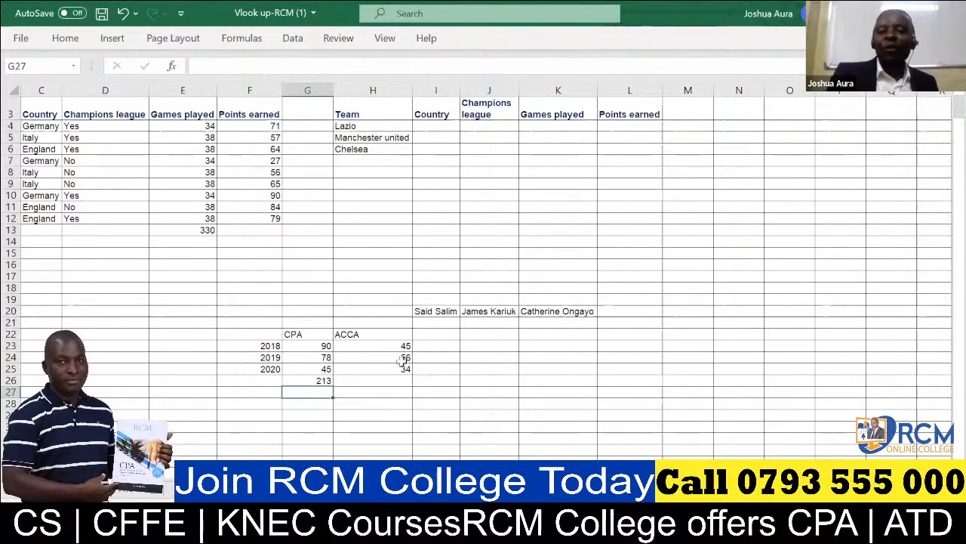
Extend the CPA total formula from G26 across to H26 and undo that fill.
left_click(312, 380)
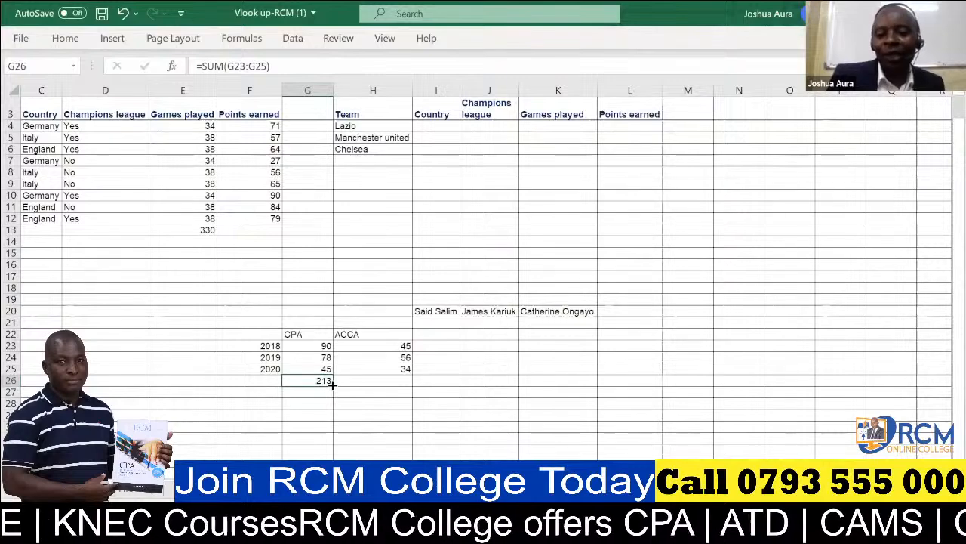
left_click_drag(332, 384, 412, 384)
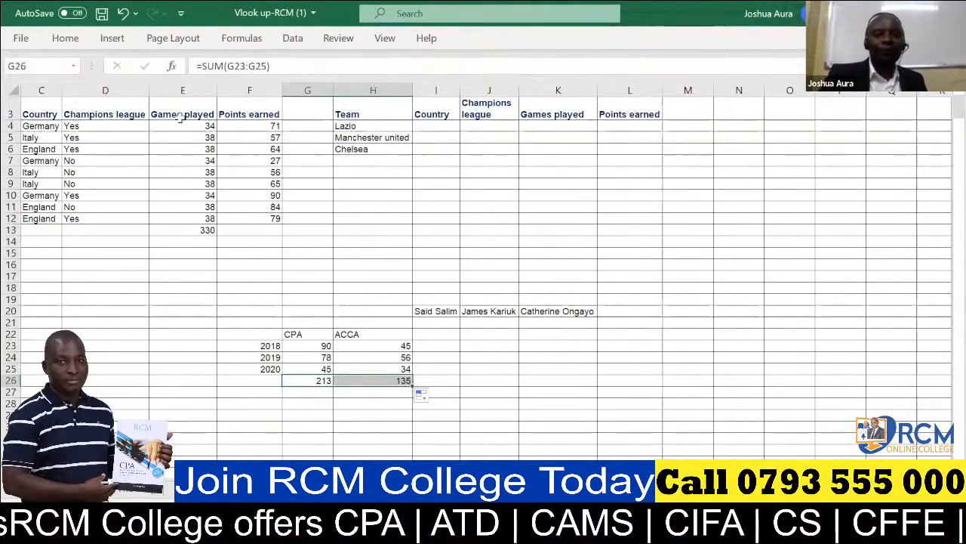
left_click(123, 13)
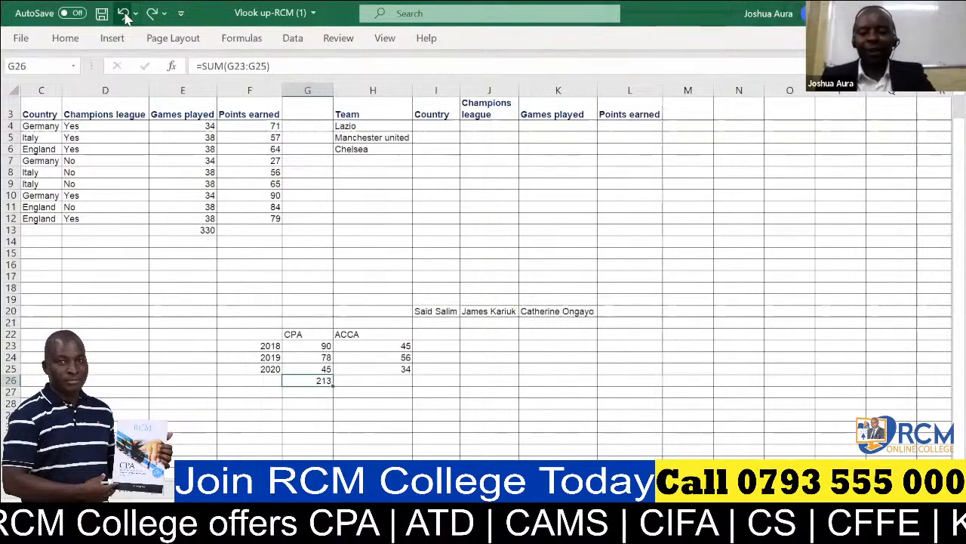
Fill the total formula in G26 across the range G26:L26.
left_click(123, 13)
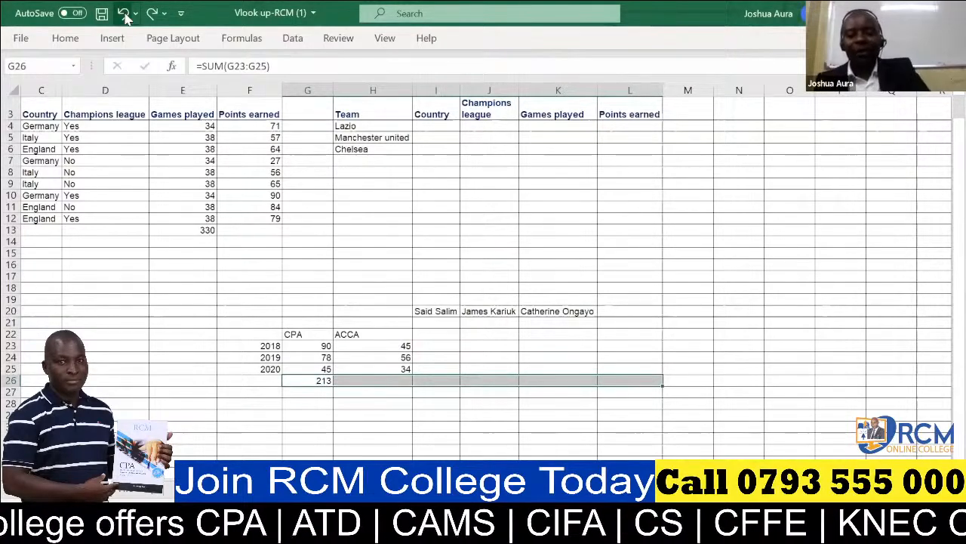
key("ctrl+r")
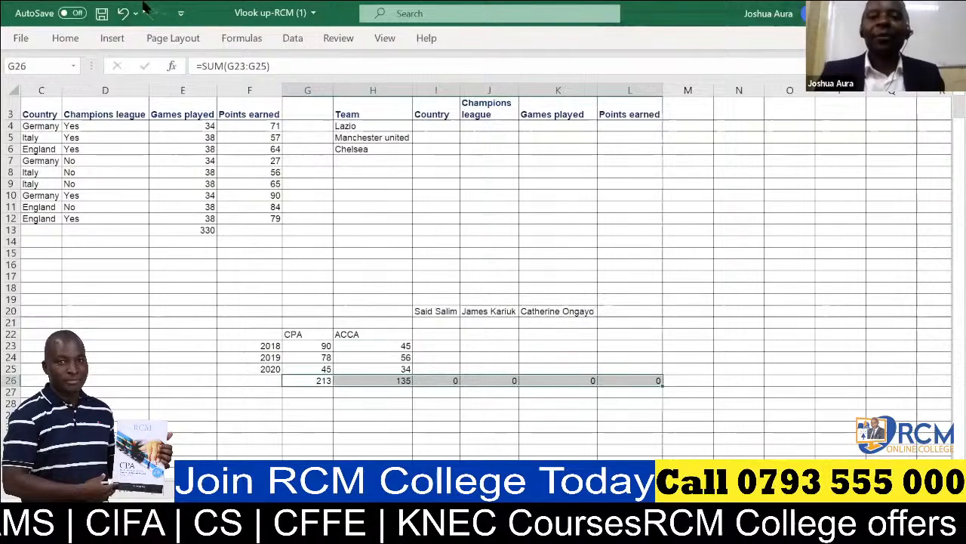
left_click(142, 3)
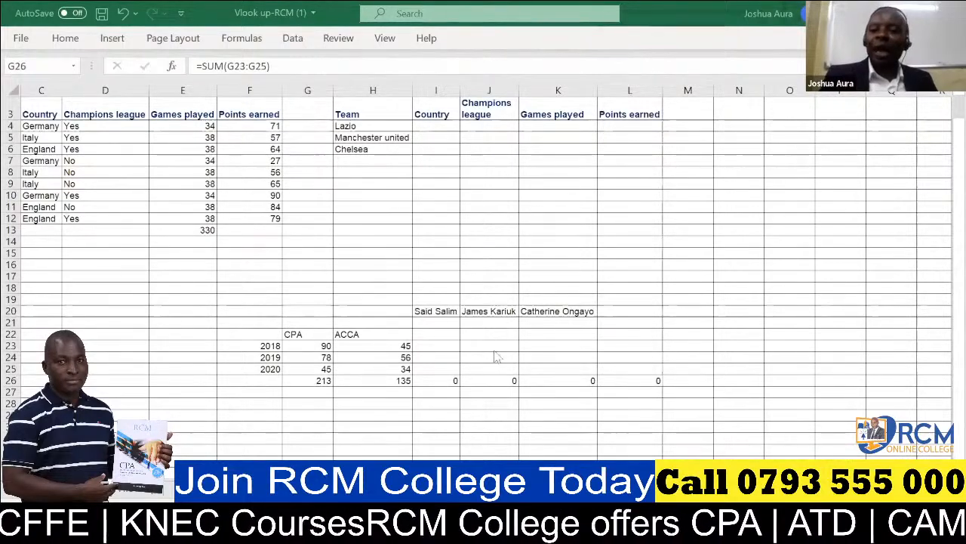
Clear the ACCA total from cell H26.
key("ctrl+shift+Right")
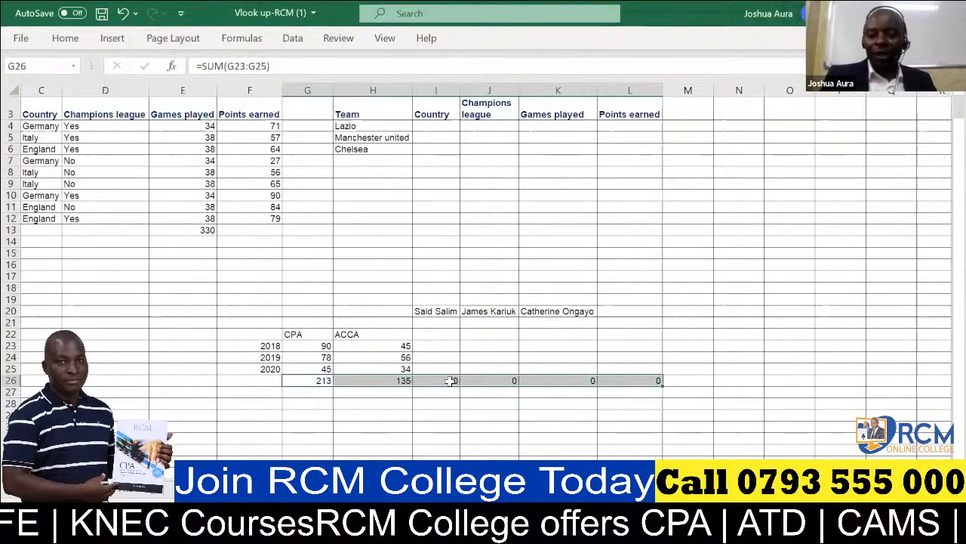
left_click(390, 380)
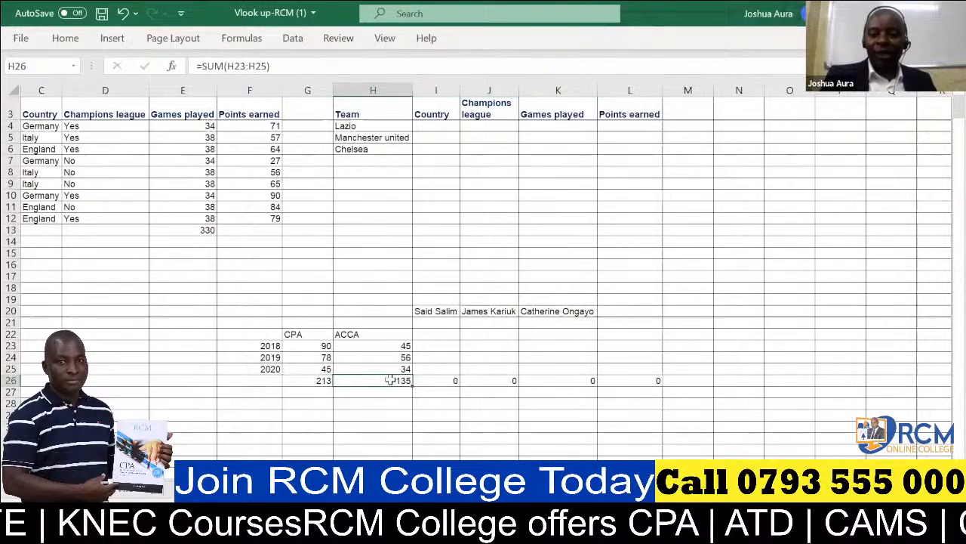
key("ctrl+z")
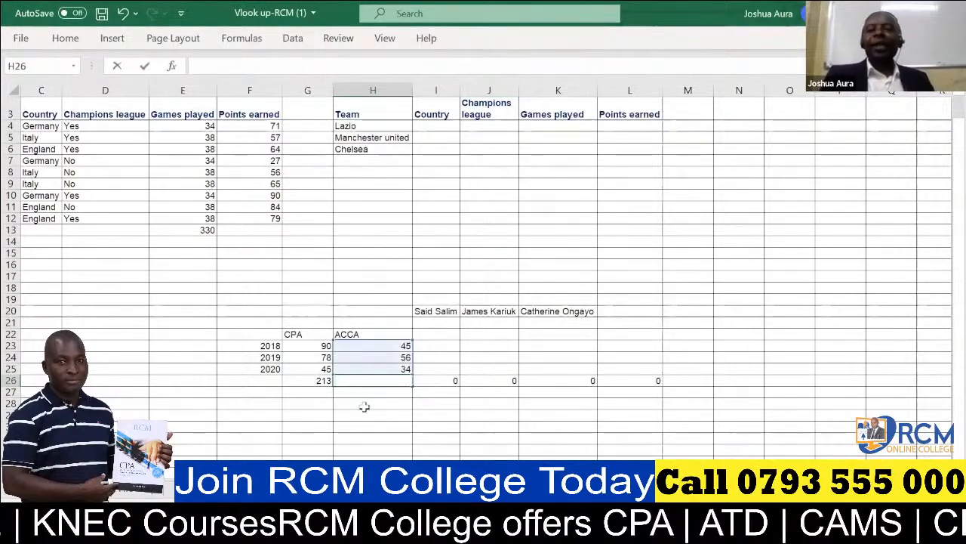
Fill the CPA total formula from G26 right into the empty cell H26 only.
left_click(314, 380)
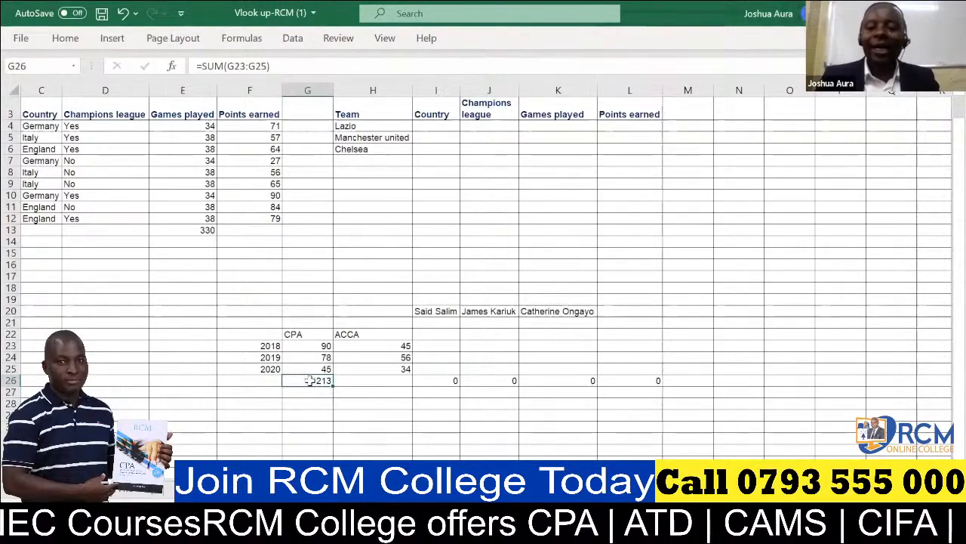
left_click_drag(308, 381, 373, 381)
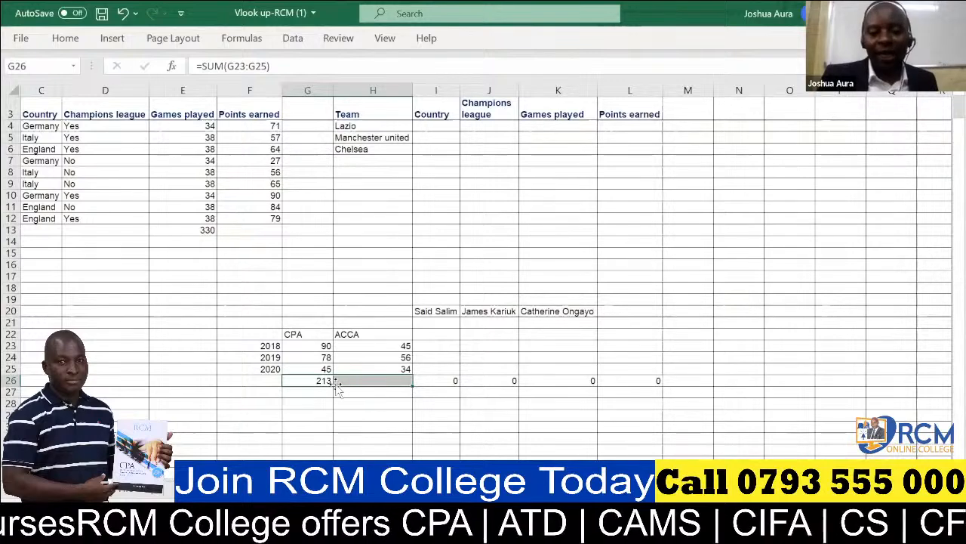
left_click(310, 379)
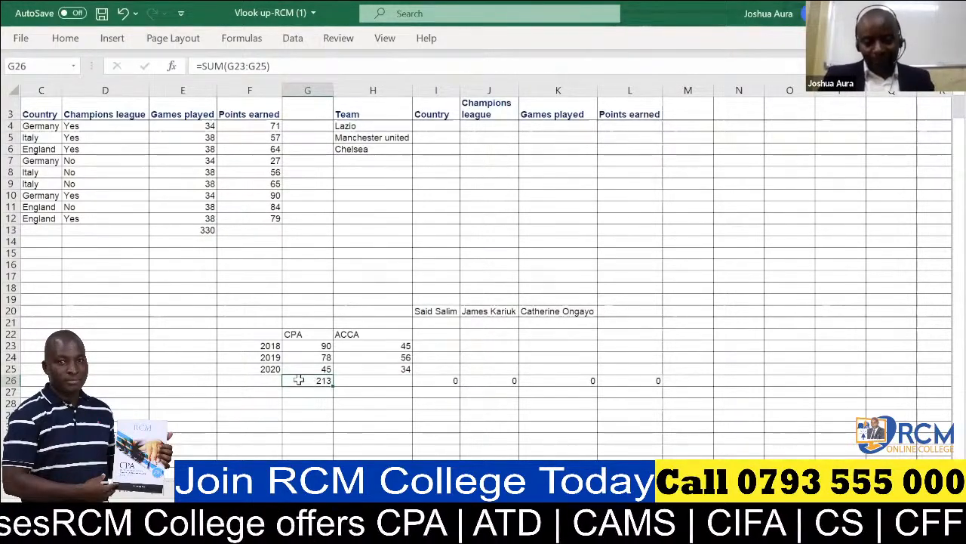
left_click_drag(298, 380, 386, 379)
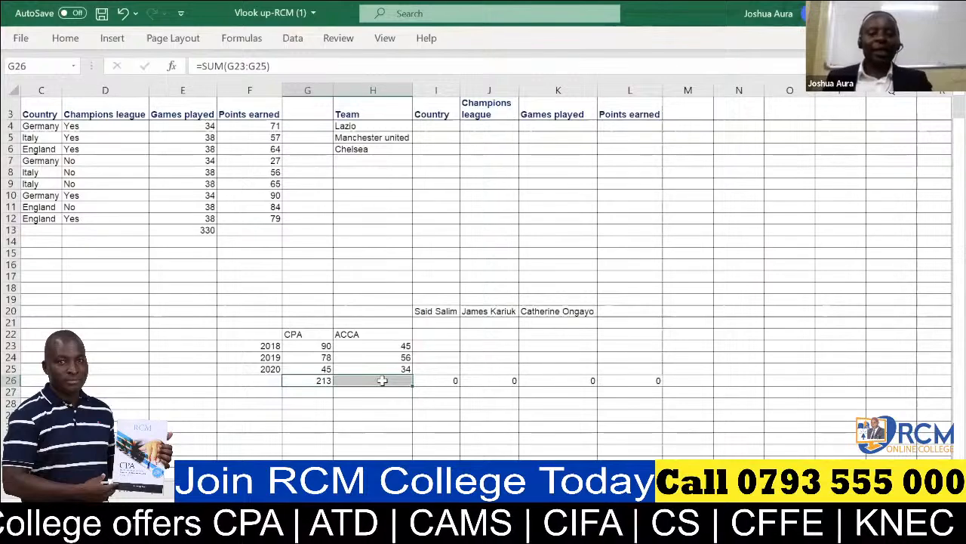
key("ctrl+r")
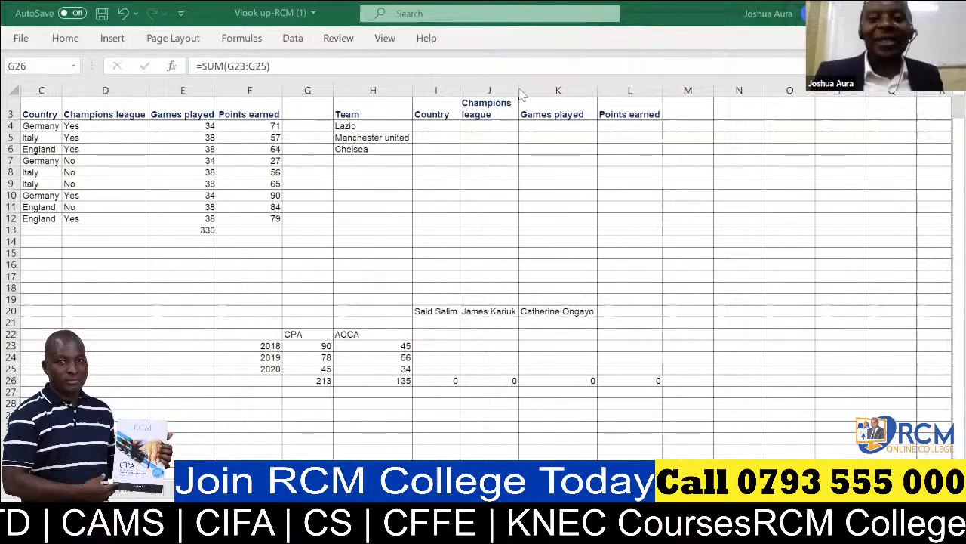
Undo the fills and the AutoSum total until row 26 is empty again.
left_click(491, 316)
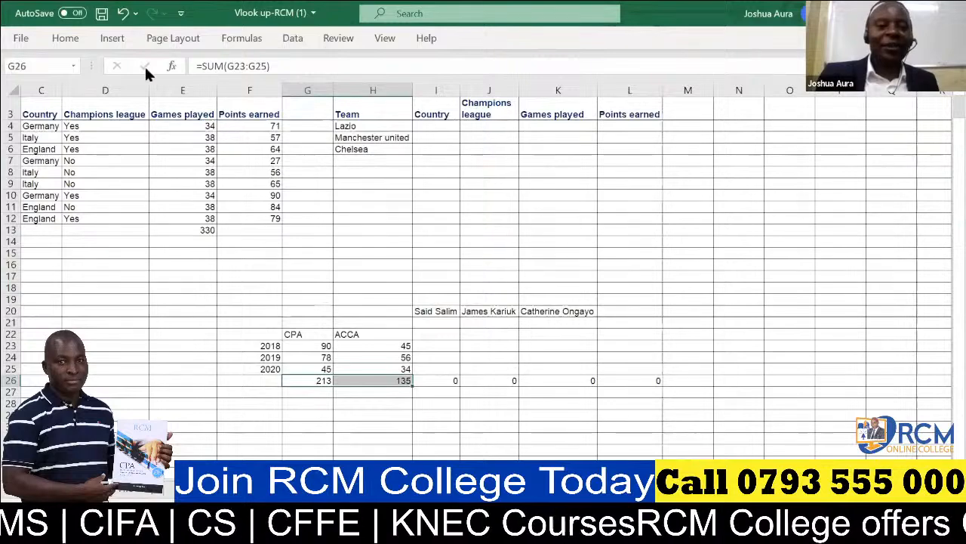
left_click(123, 13)
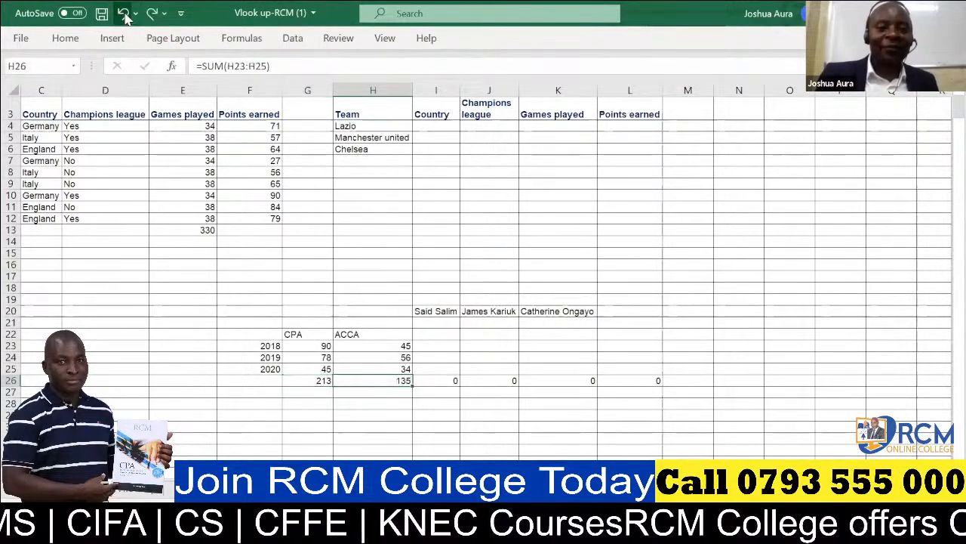
left_click(123, 14)
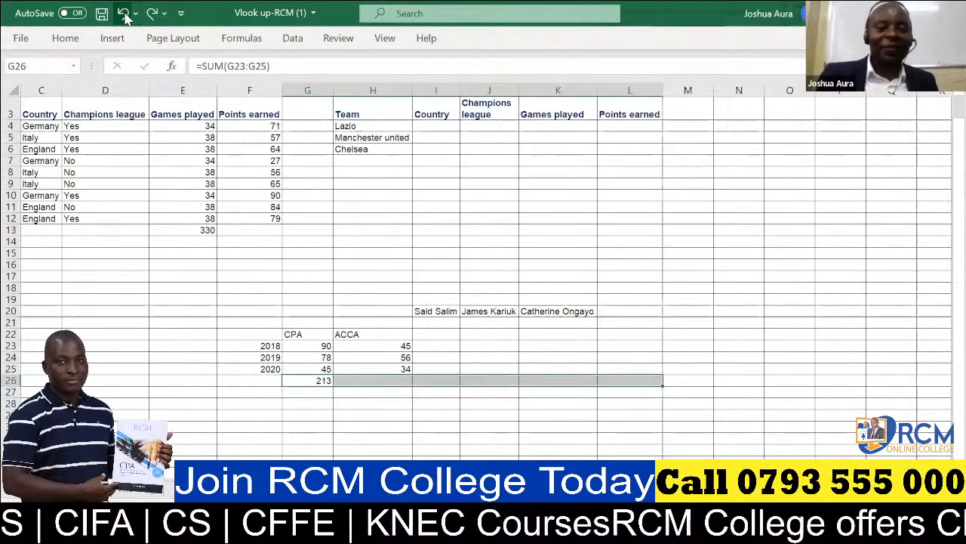
left_click(124, 15)
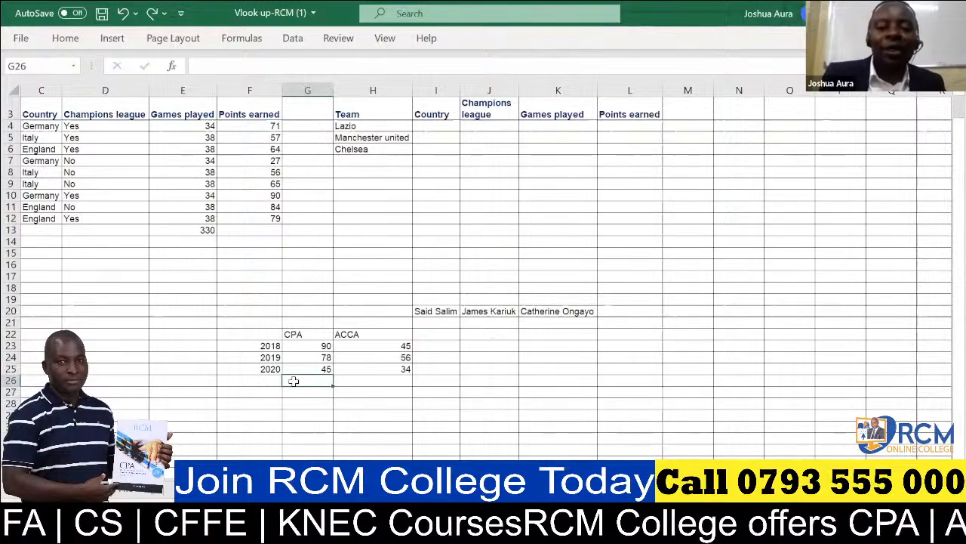
left_click(310, 344)
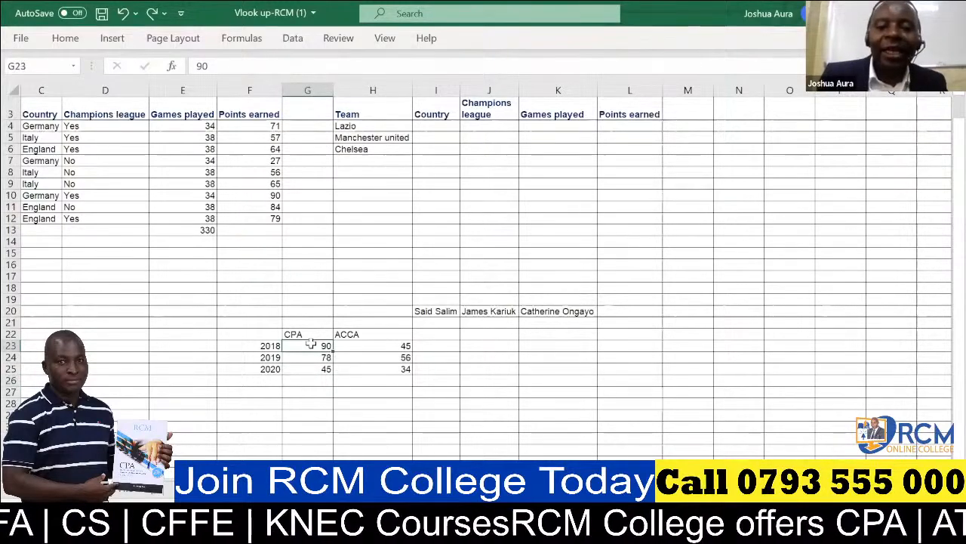
left_click_drag(315, 344, 442, 368)
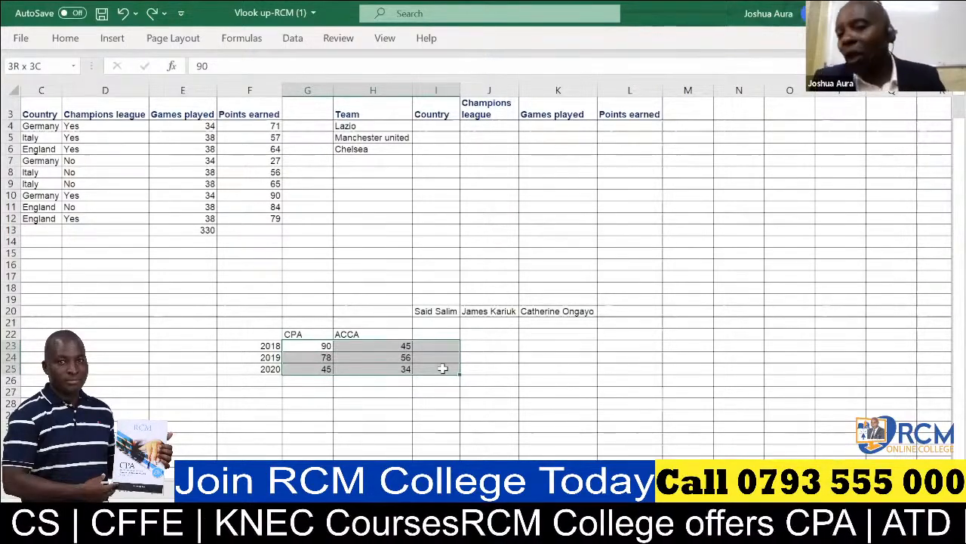
left_click_drag(442, 368, 444, 376)
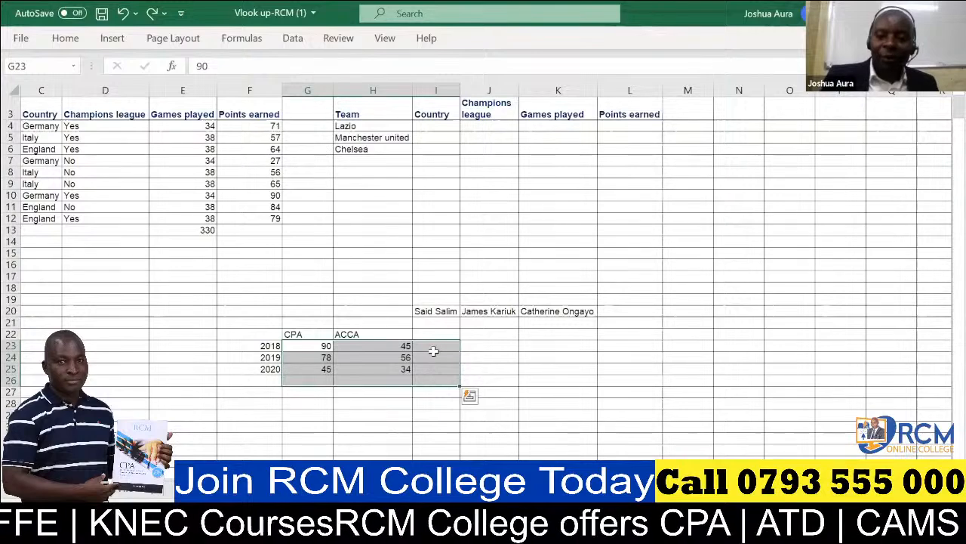
Enter the label Total in cell I22 beside the ACCA heading and in cell F26 below the years.
left_click(430, 333)
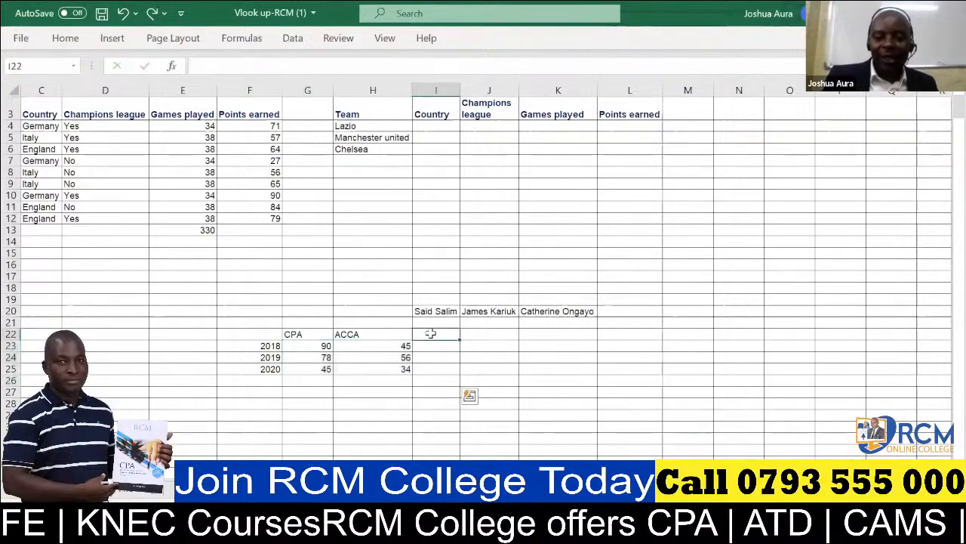
type("t")
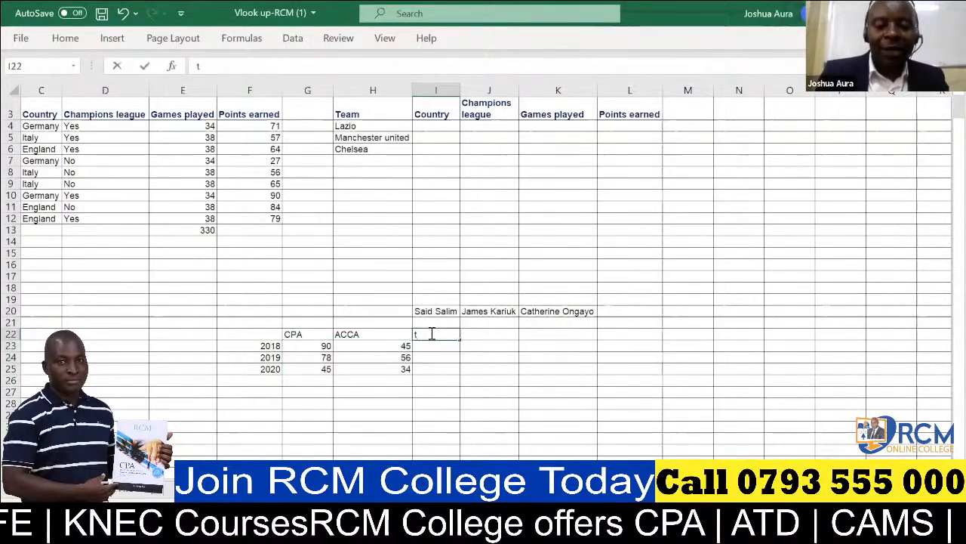
key("BackSpace")
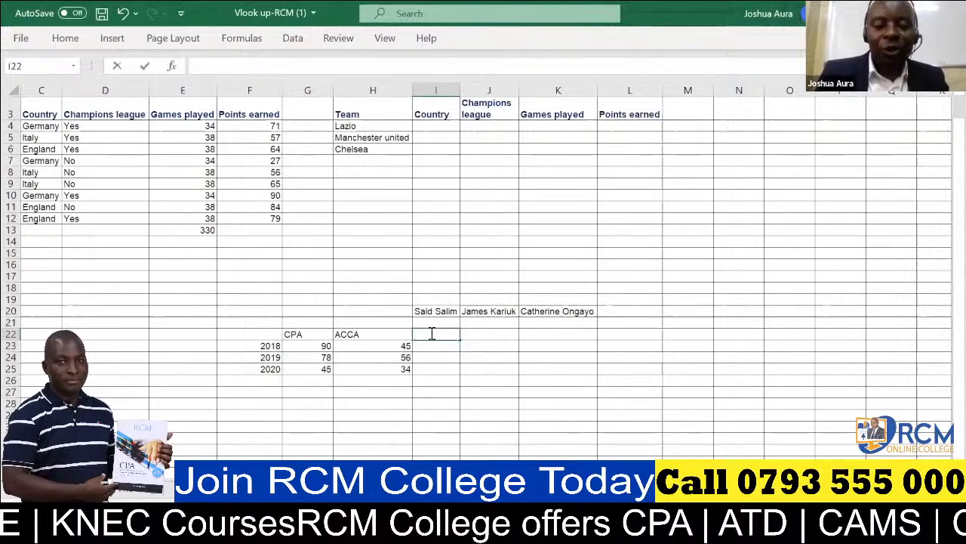
type("Total")
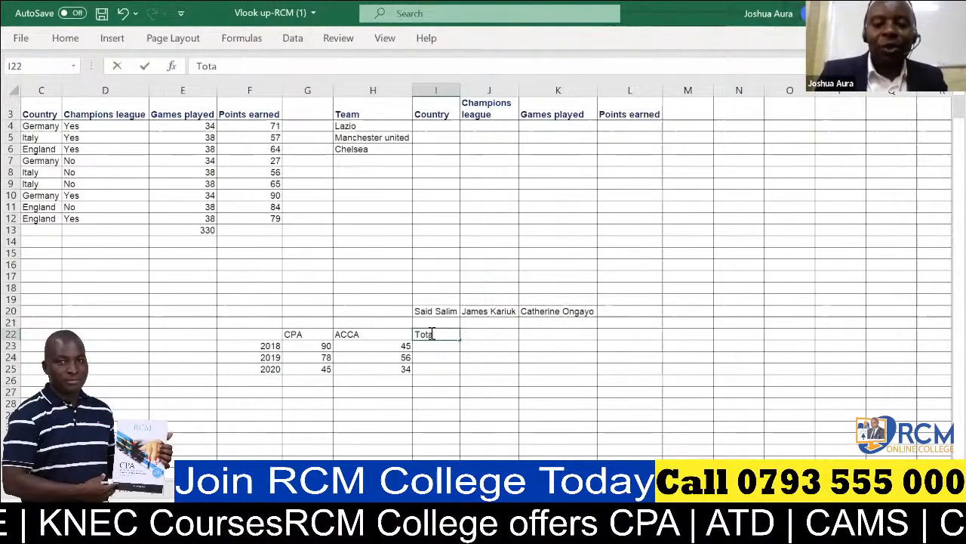
left_click(268, 385)
type("=")
key("BackSpace")
type("Total")
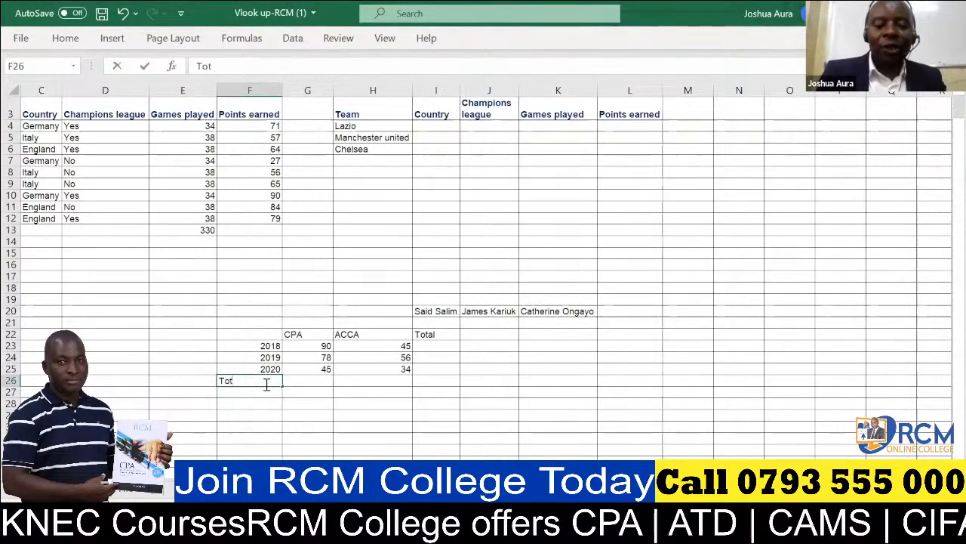
Calculate all row and column totals of the CPA/ACCA table at once by applying AutoSum to G23:I26.
left_click(319, 346)
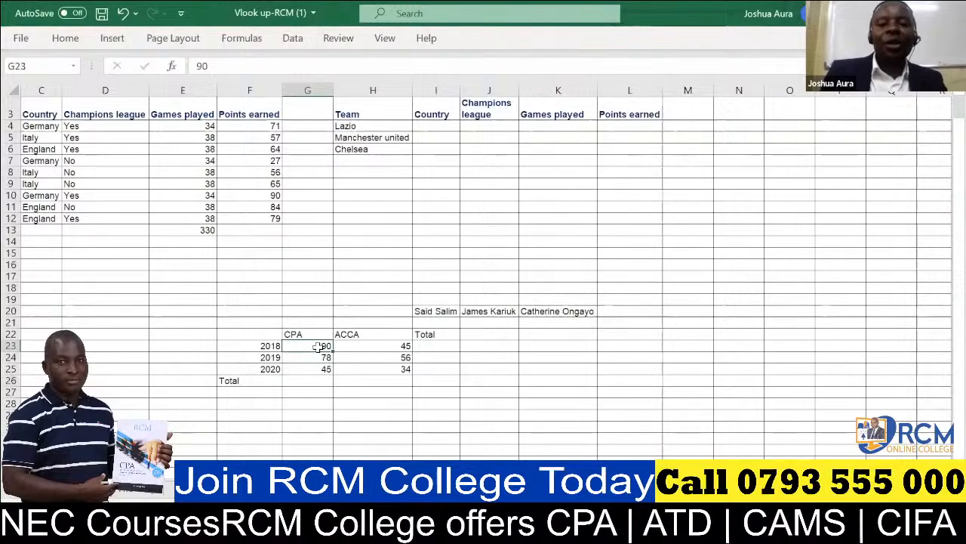
mouse_move(329, 348)
left_mouse_down()
mouse_move(425, 347)
mouse_move(446, 378)
left_mouse_up()
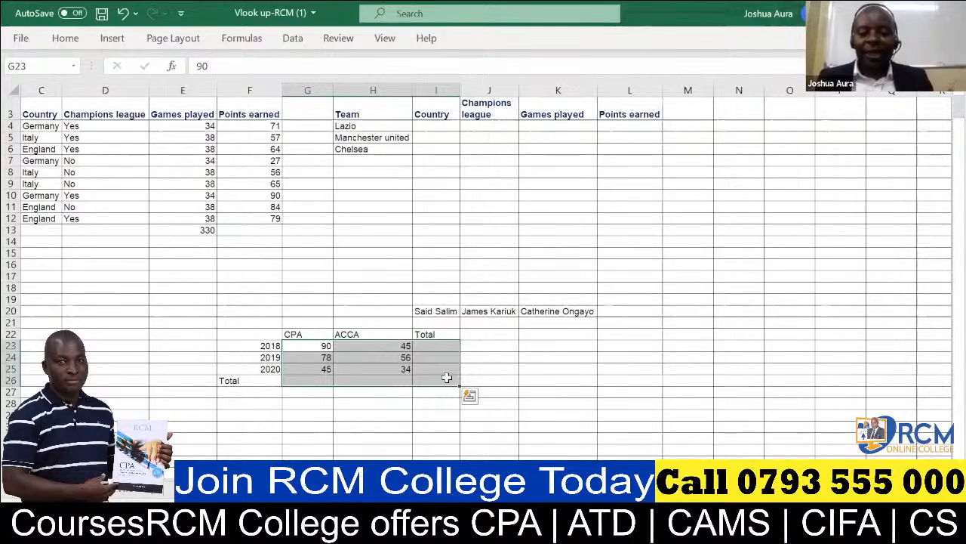
key("alt+equal")
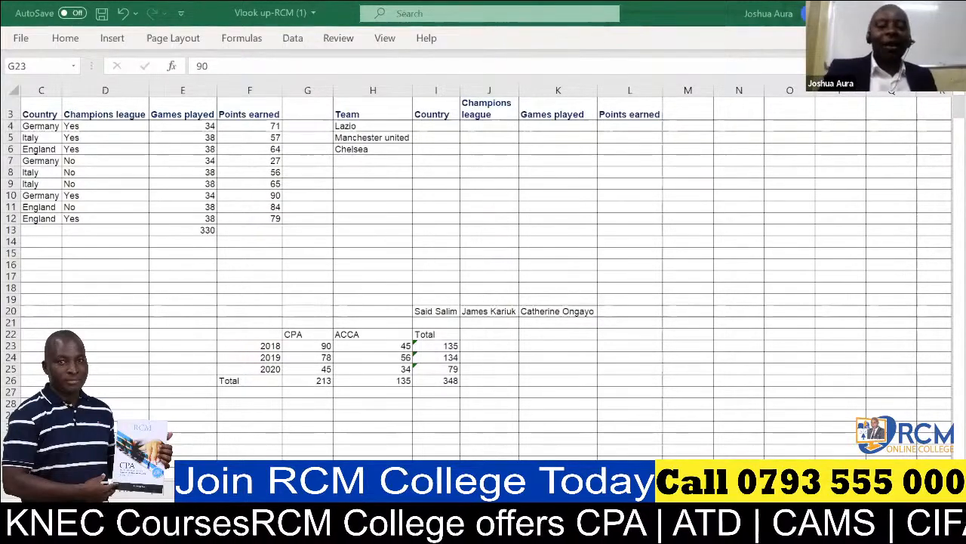
Switch to a blank worksheet in the workbook.
key("alt+Tab")
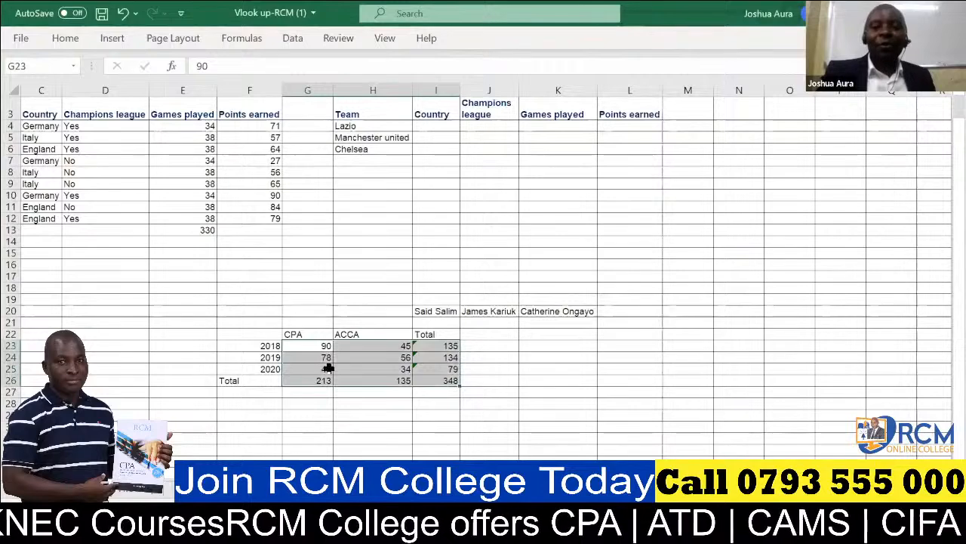
key("alt+Tab")
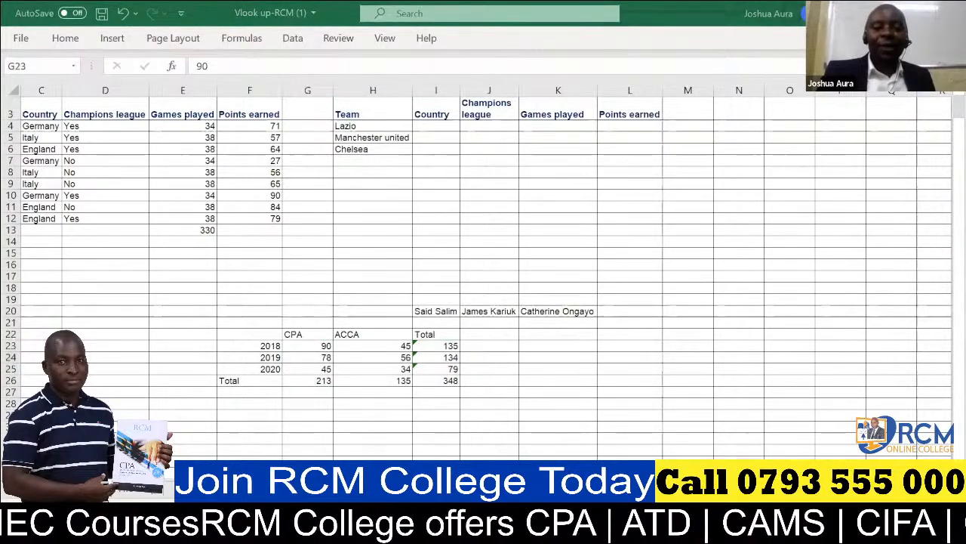
left_click(137, 489)
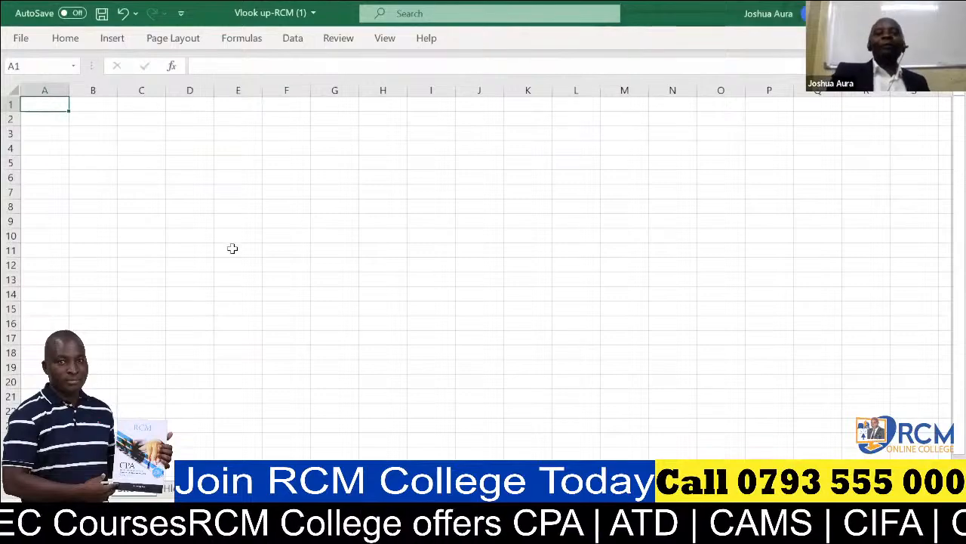
Enter the column headings Quantity in E8 and Price in F8.
left_click(243, 210)
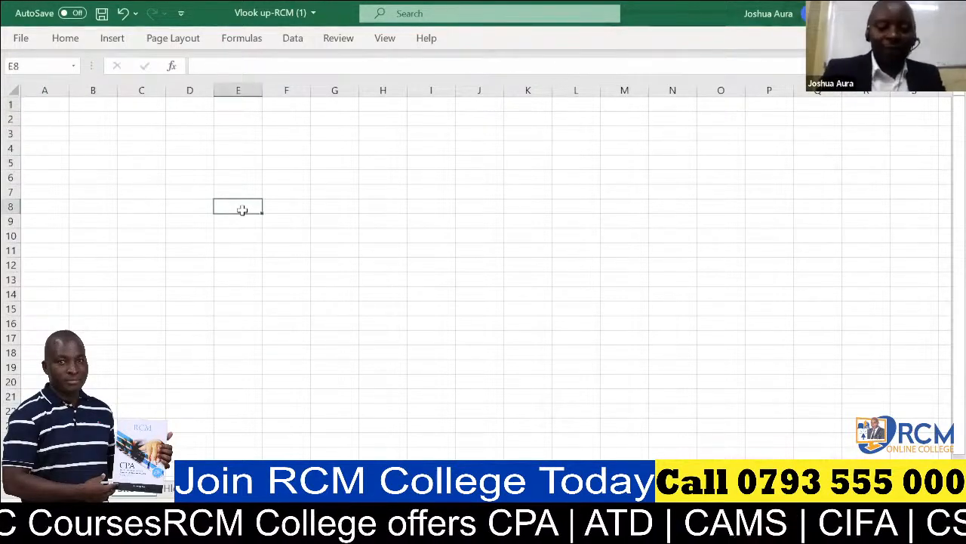
type("Q")
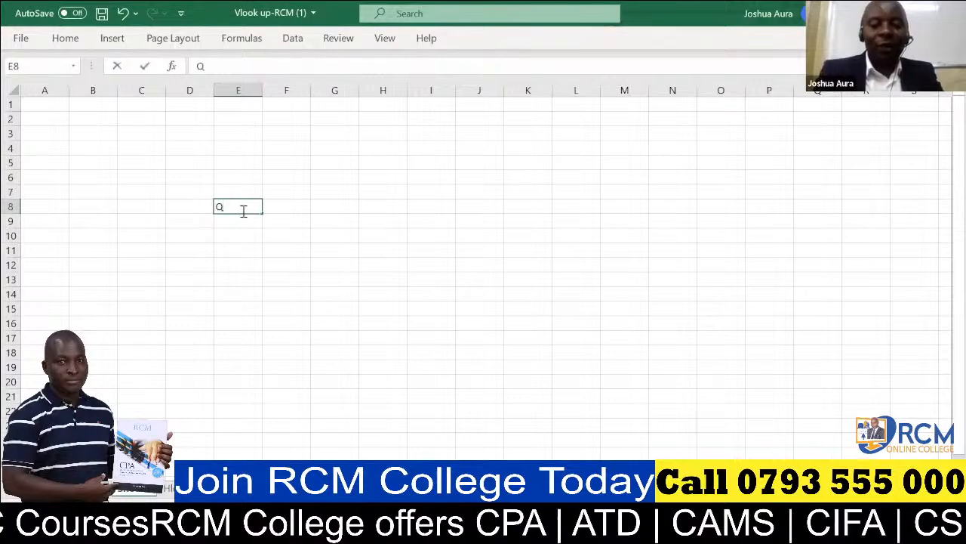
type("uantity")
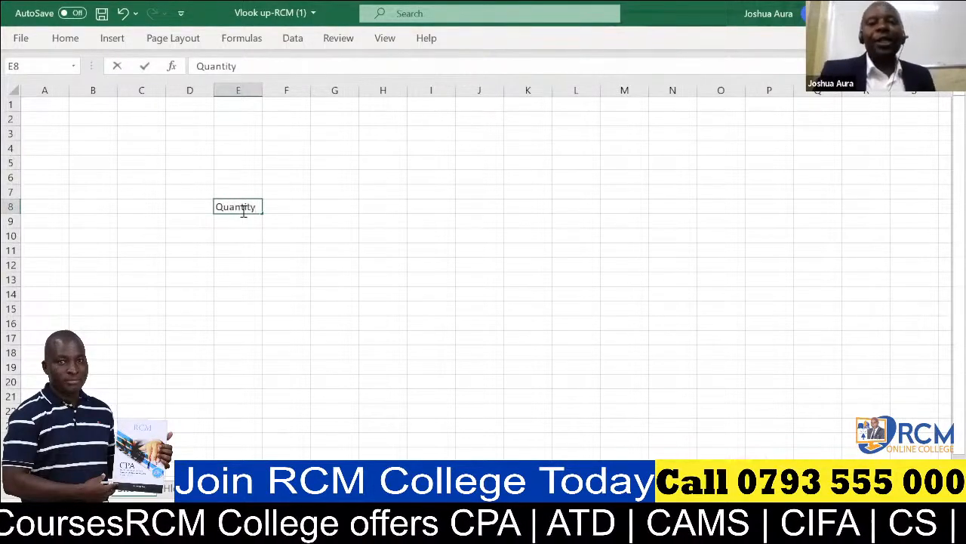
left_click(283, 204)
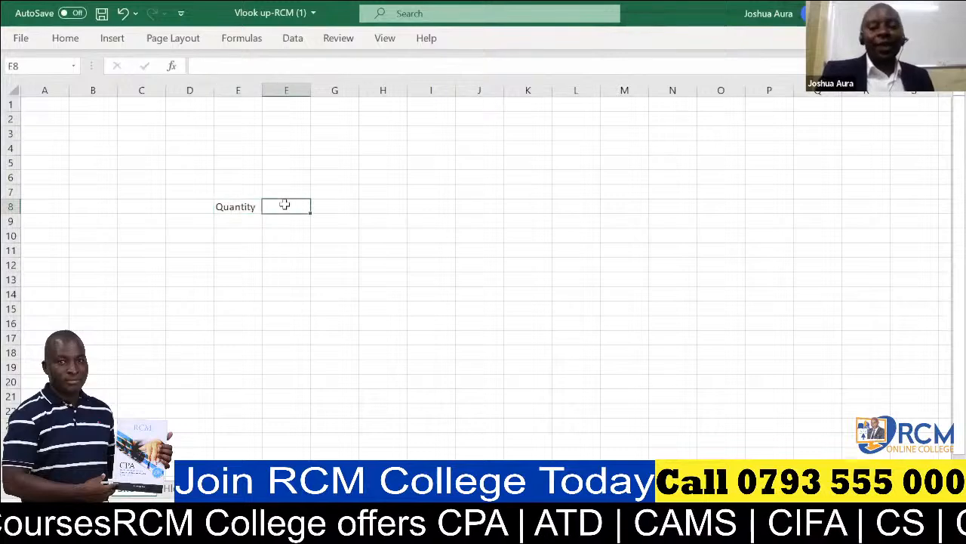
type("Price")
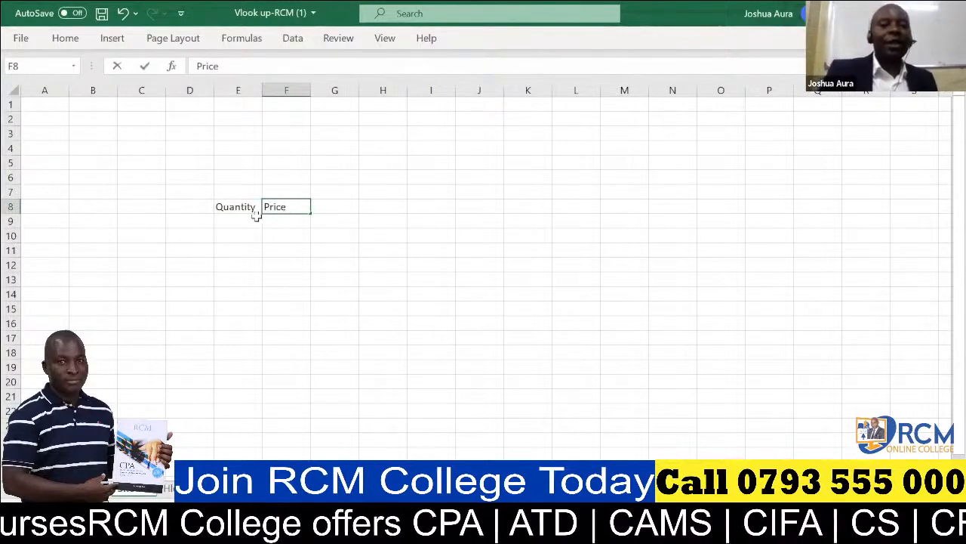
Enter the years 2018, 2019 and 2020 as row labels in D9:D11.
left_click(201, 222)
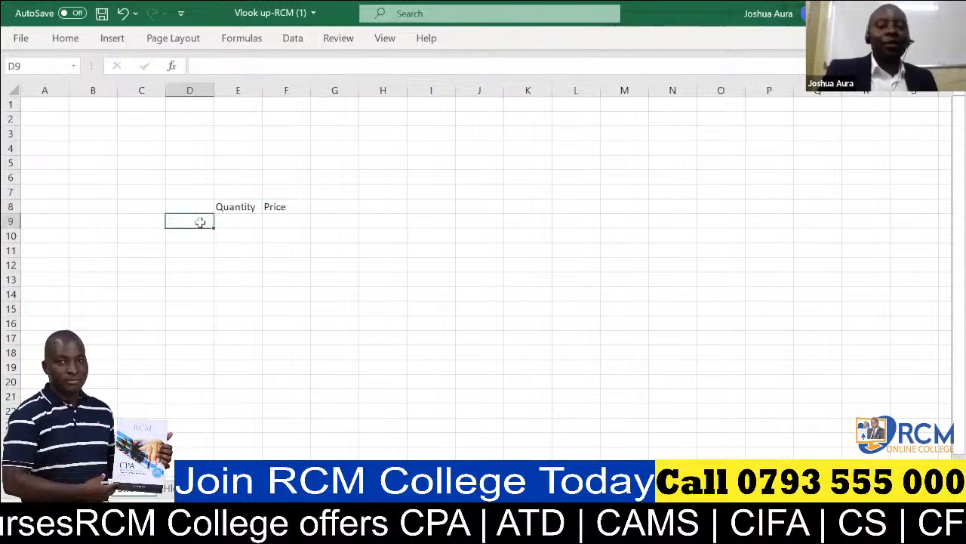
type("2019")
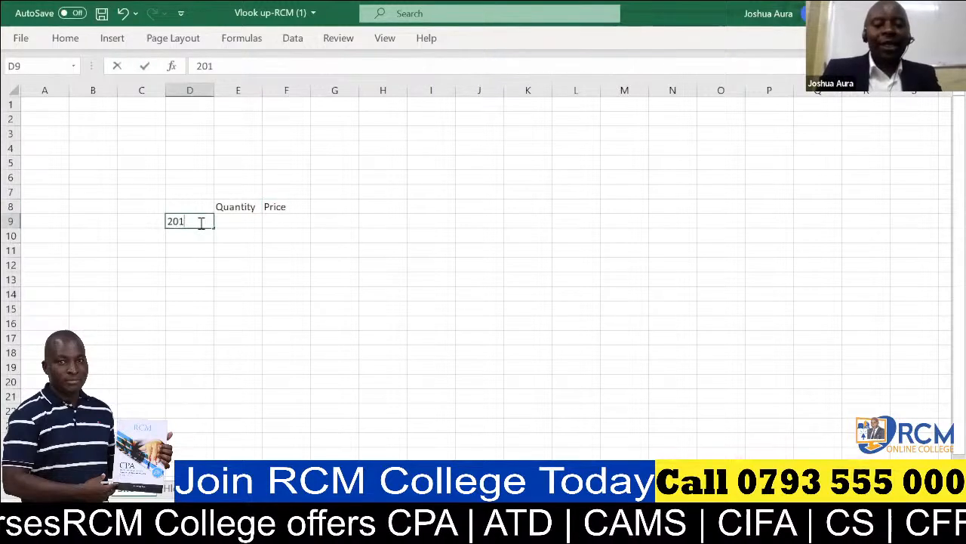
key("BackSpace")
type("8")
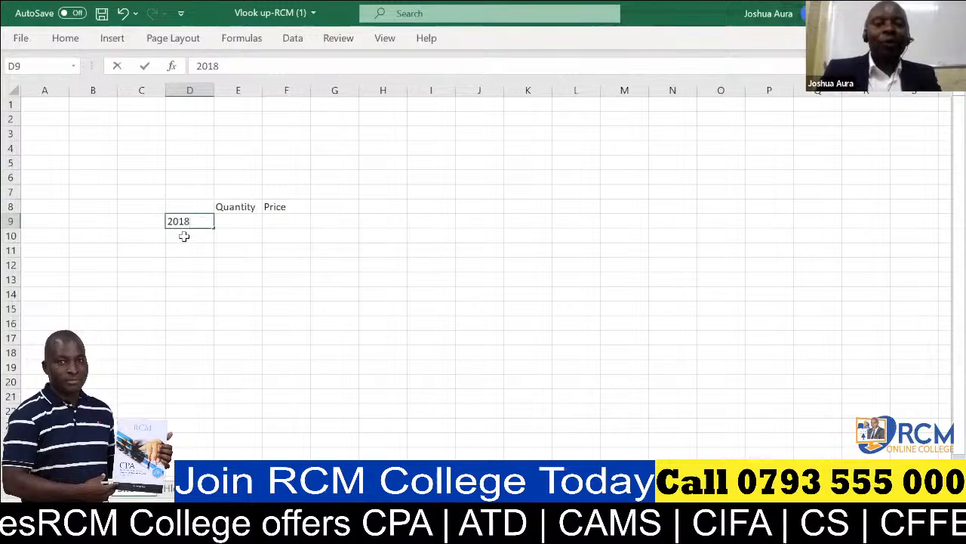
left_click(183, 239)
type("2019")
key("Return")
type("2020")
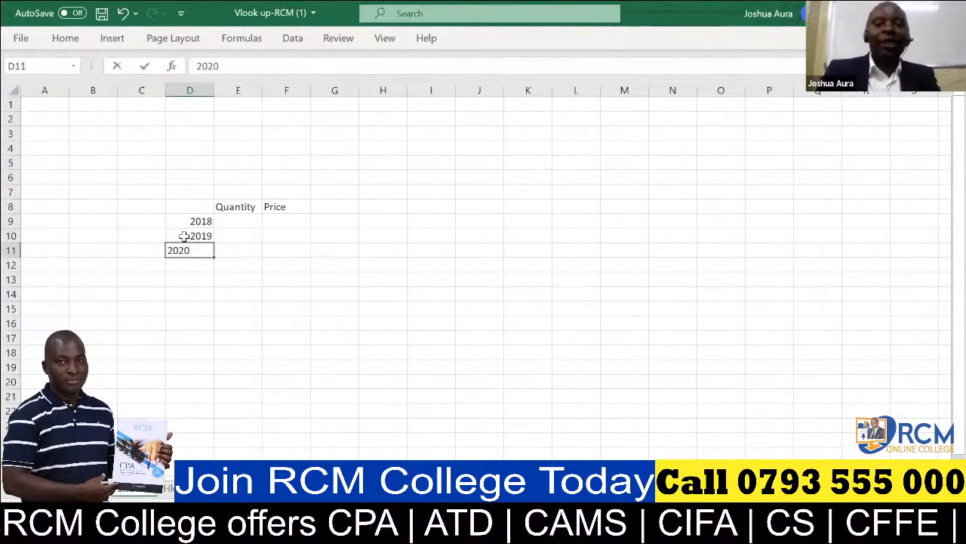
Enter the quantities 34, 67 and 89 in E9:E11 for the three years.
left_click(246, 218)
type("34")
key("Return")
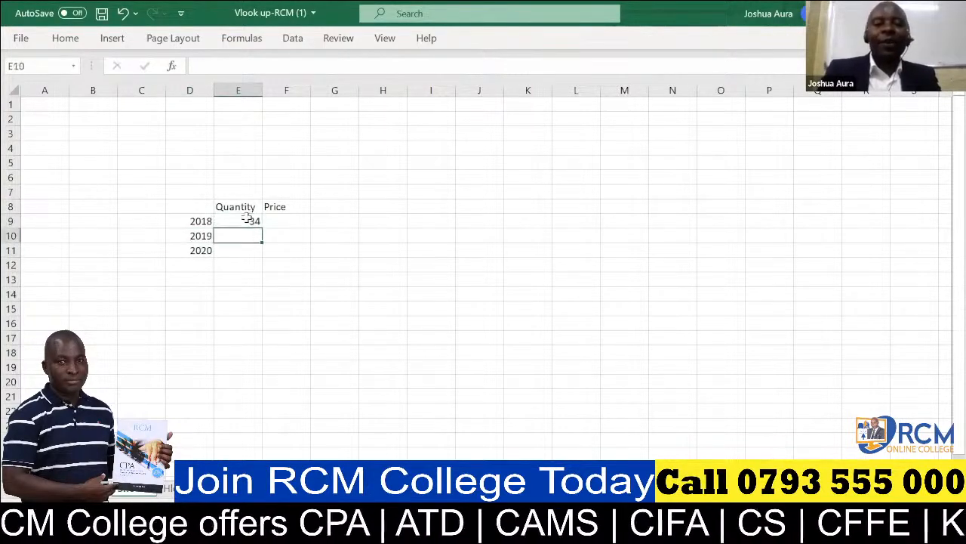
type("67")
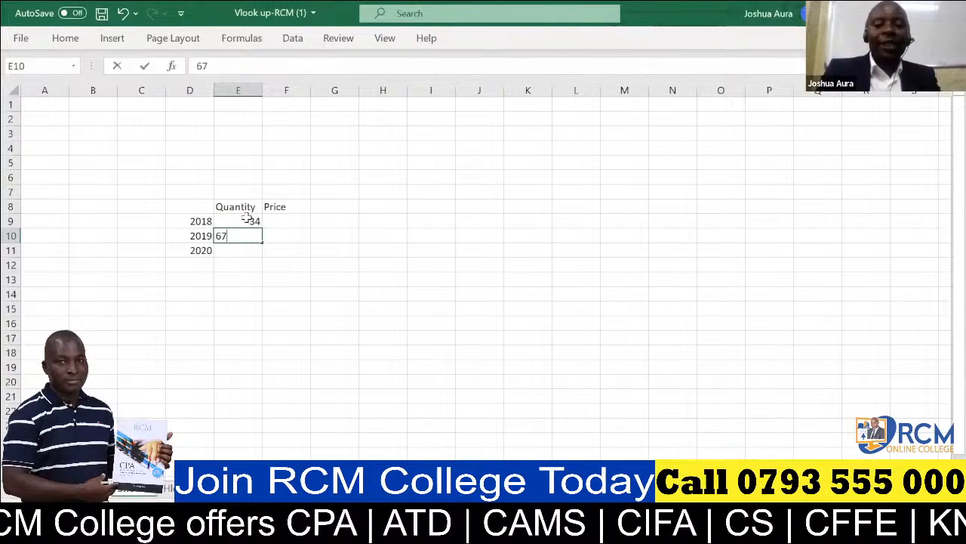
key("Return")
type("89")
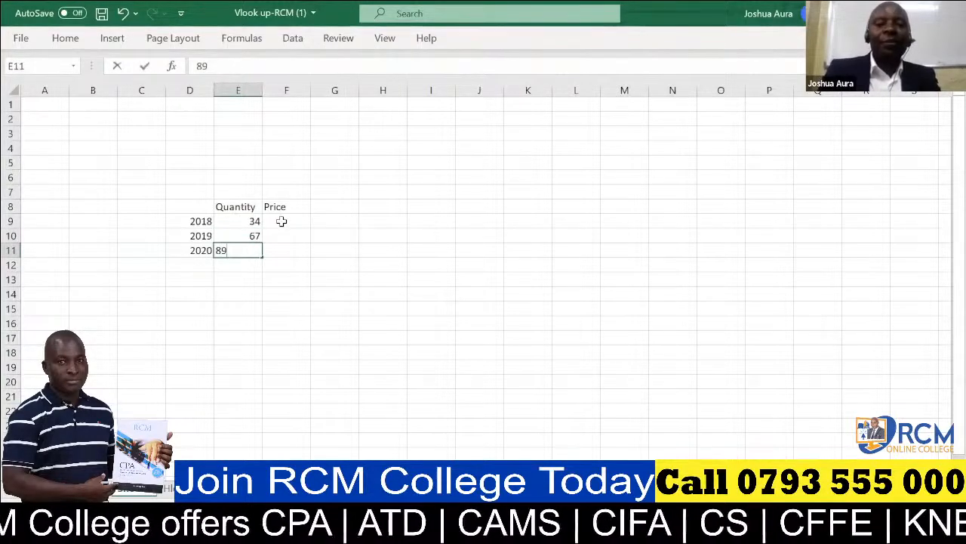
Enter a price of 30 for each of the three years in F9:F11.
left_click(281, 221)
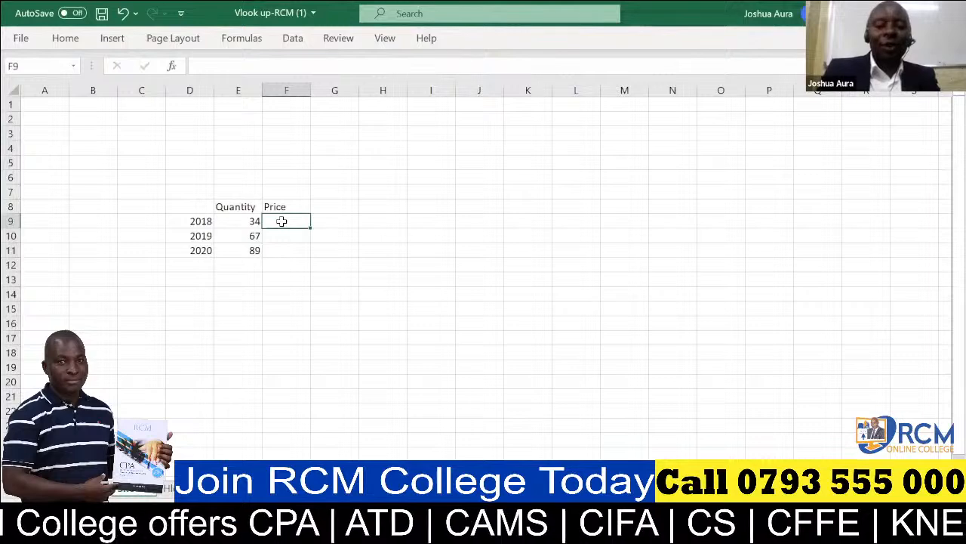
type("30")
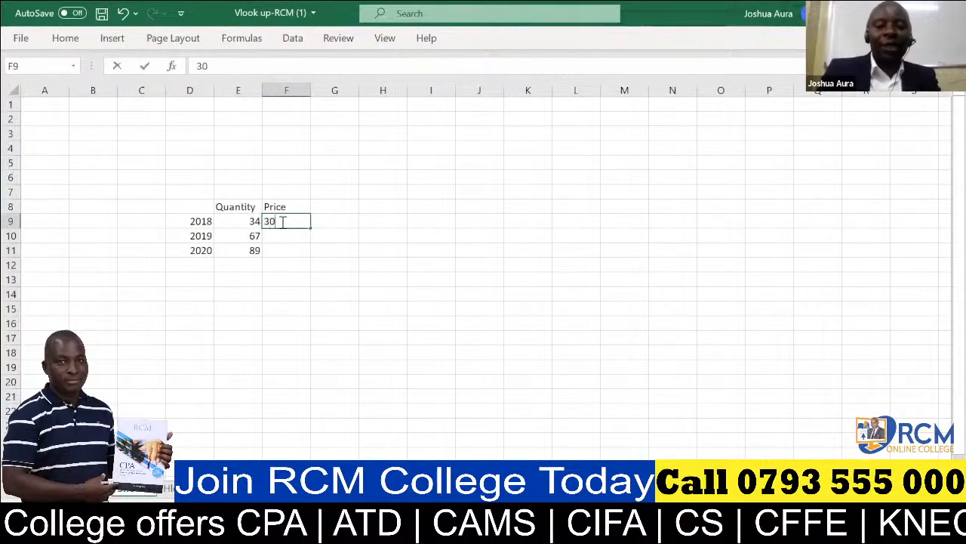
key("Return")
type("30")
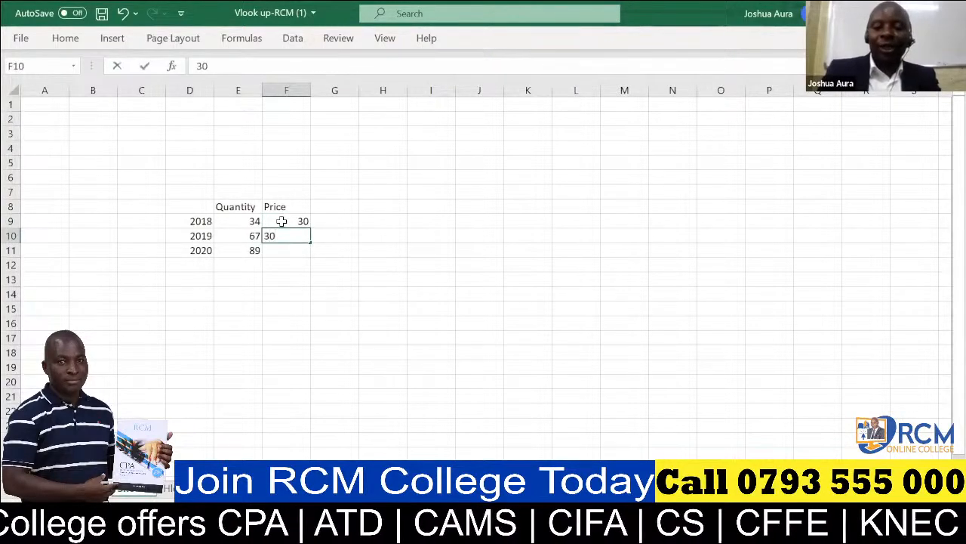
key("Return")
type("30")
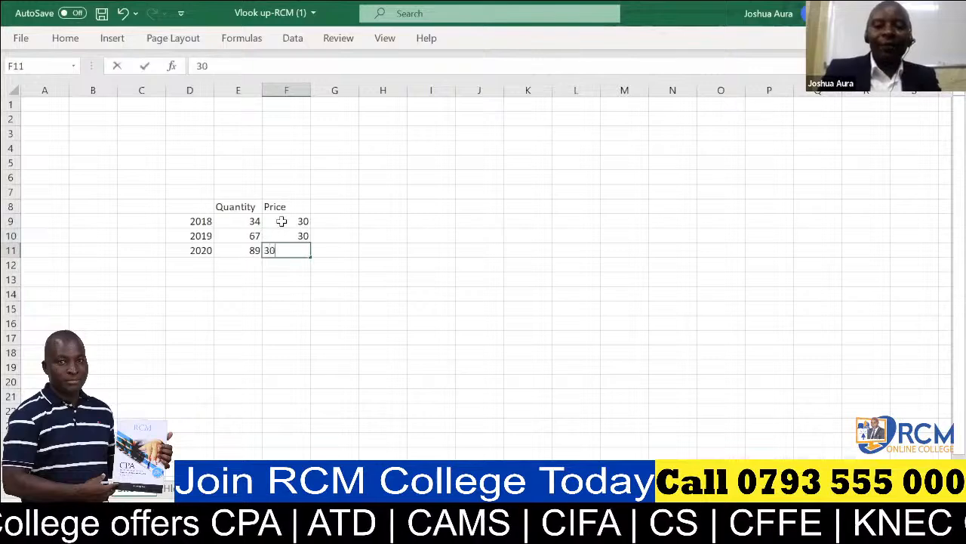
key("Return")
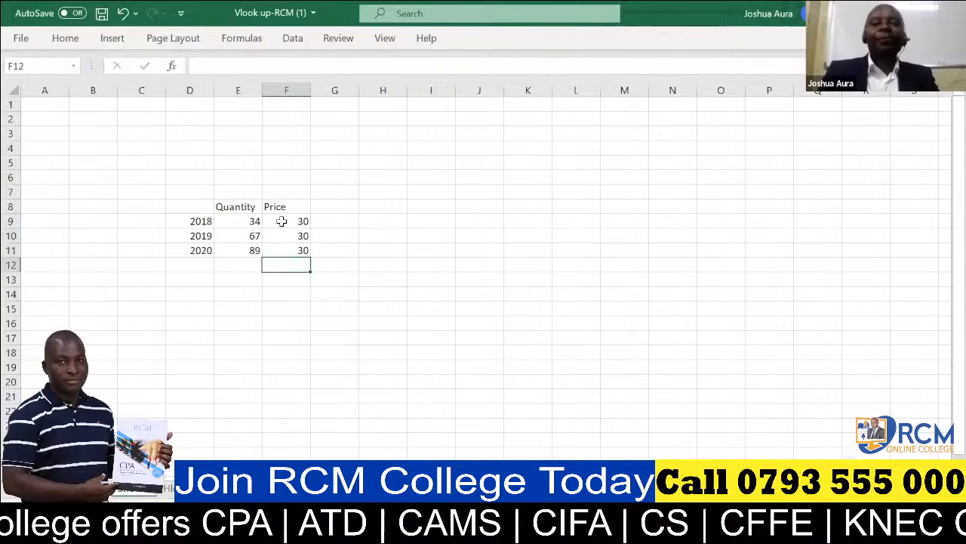
Add the column heading Revenue in G8 beside Price.
left_click(347, 206)
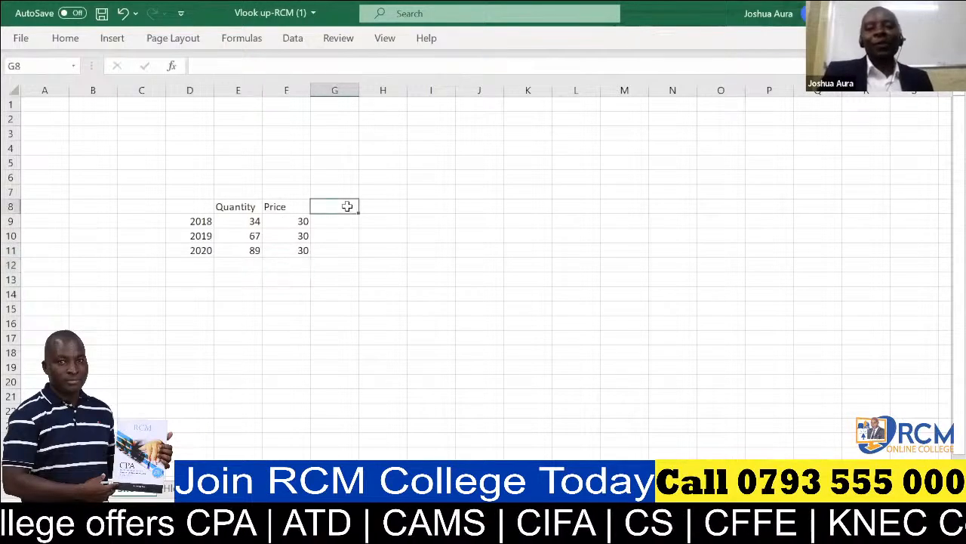
type("R")
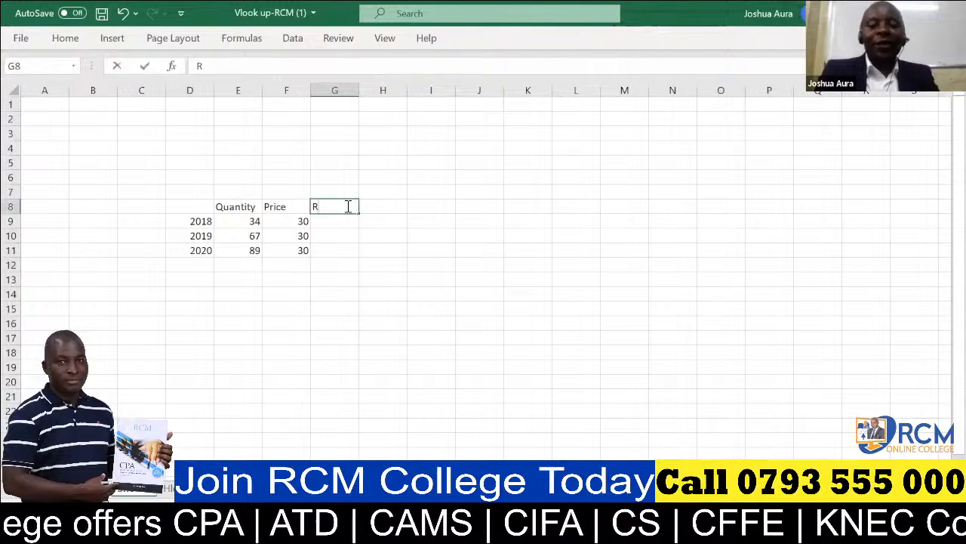
type("evenue")
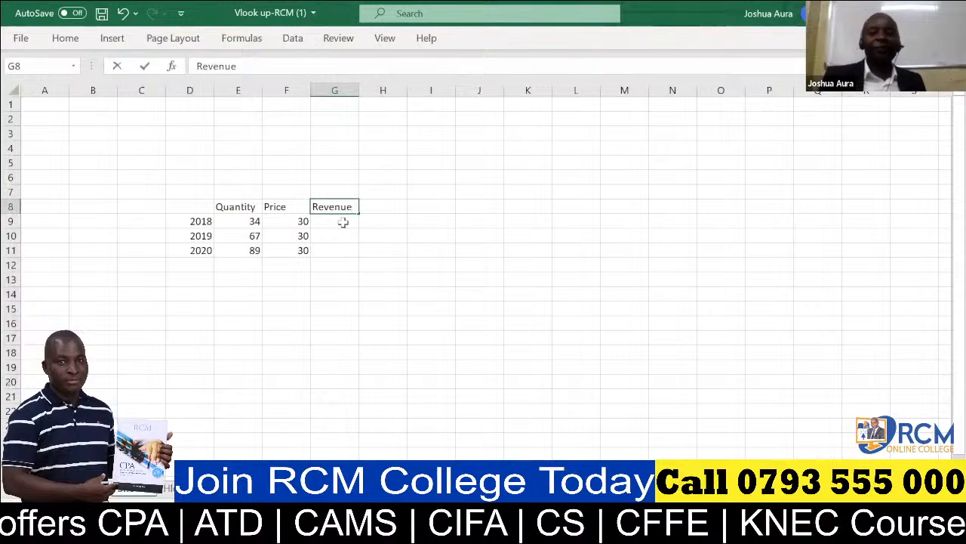
left_click(363, 35)
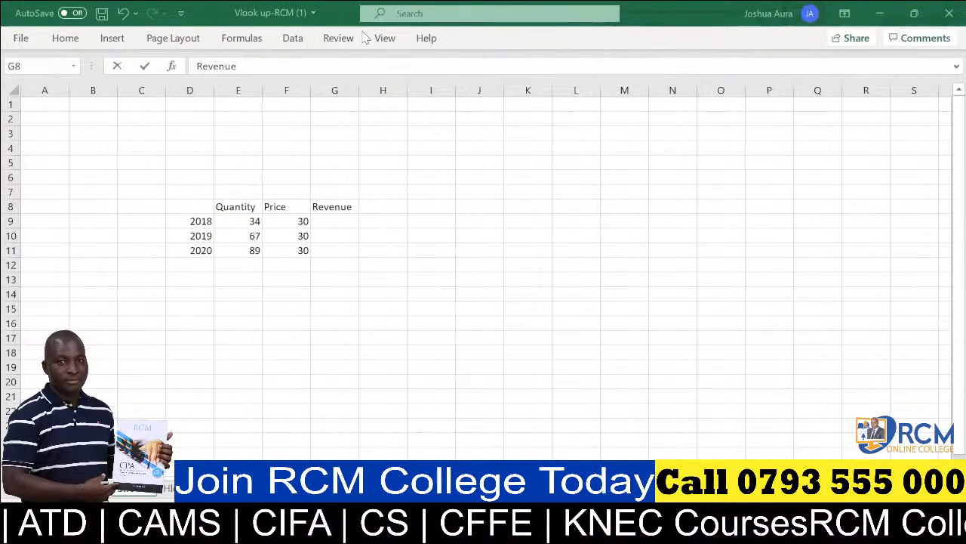
Calculate the 2018 revenue in G9 from literal numbers with the formula =34*30.
left_click(336, 222)
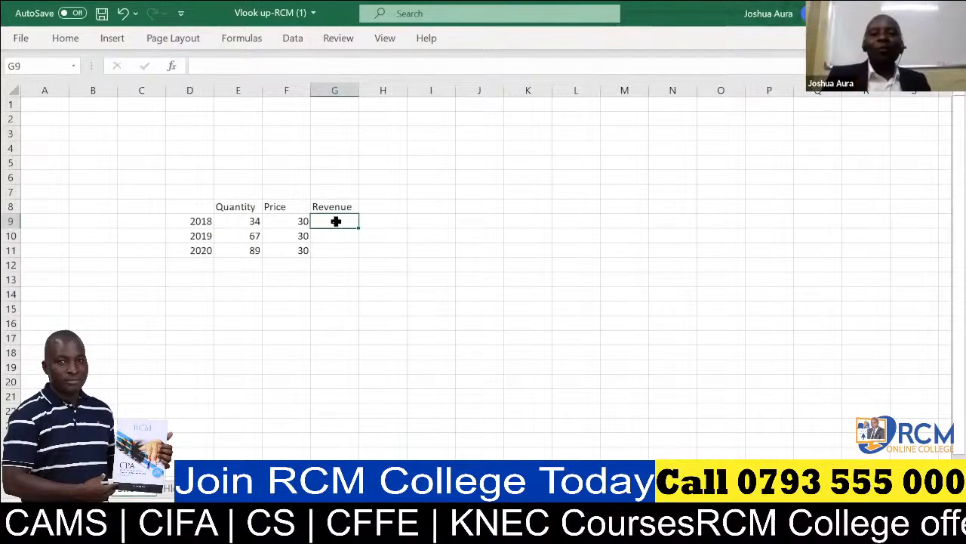
type("=")
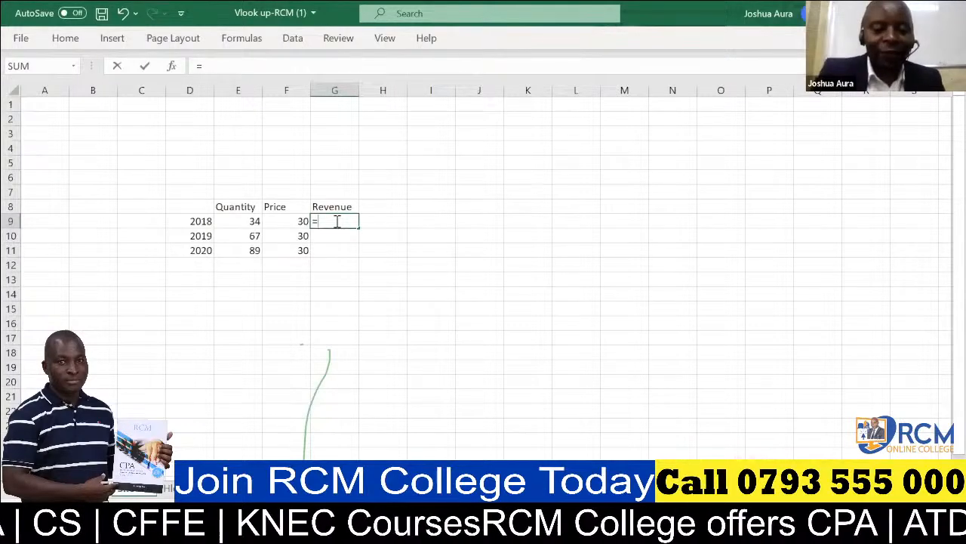
type("#")
key("BackSpace")
type("34*")
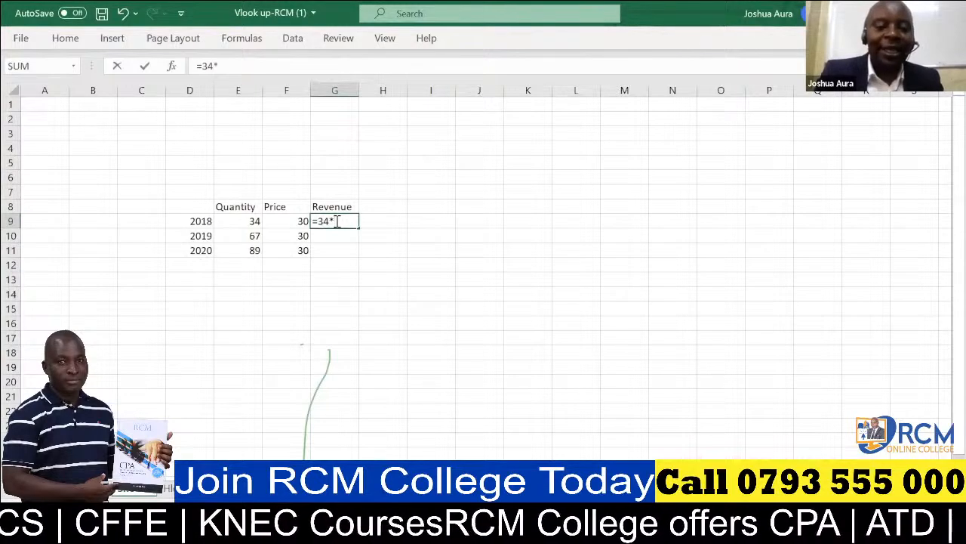
type("3")
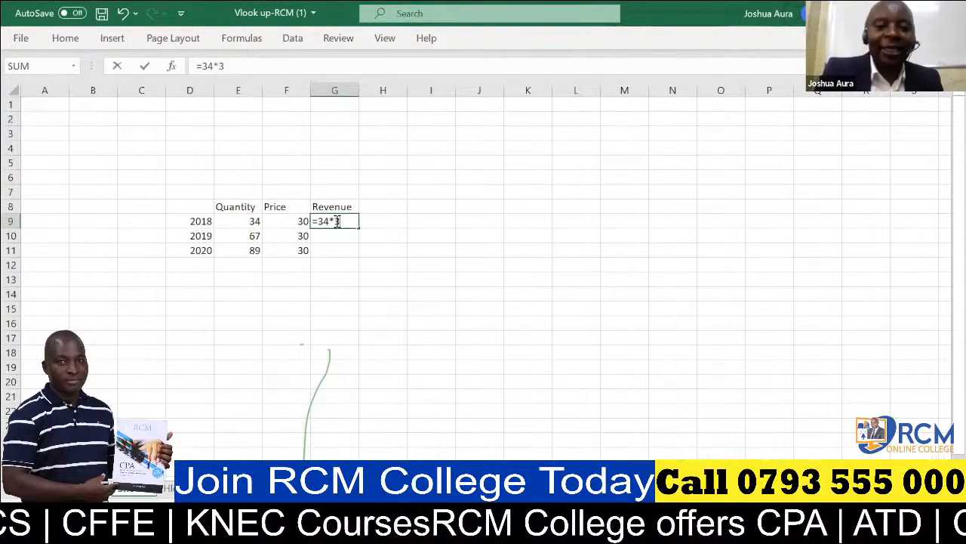
type("0")
key("Return")
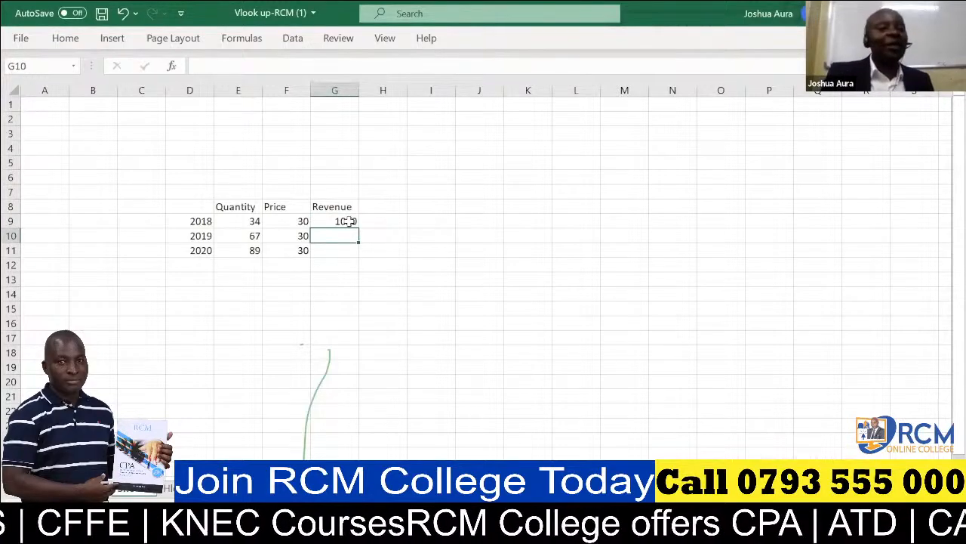
Replace the 2018 revenue formula in G9 with the cell-reference formula =E9*F9.
left_click(349, 220)
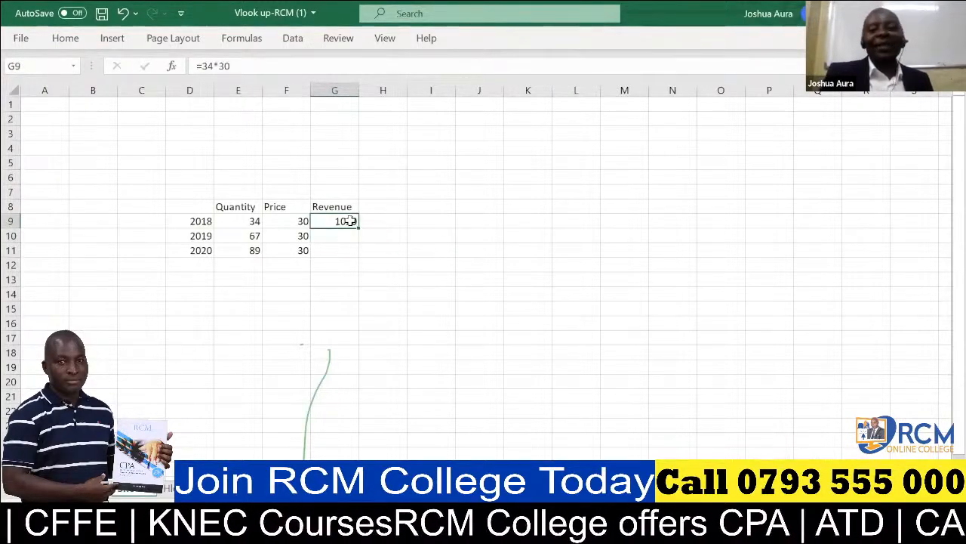
type("=")
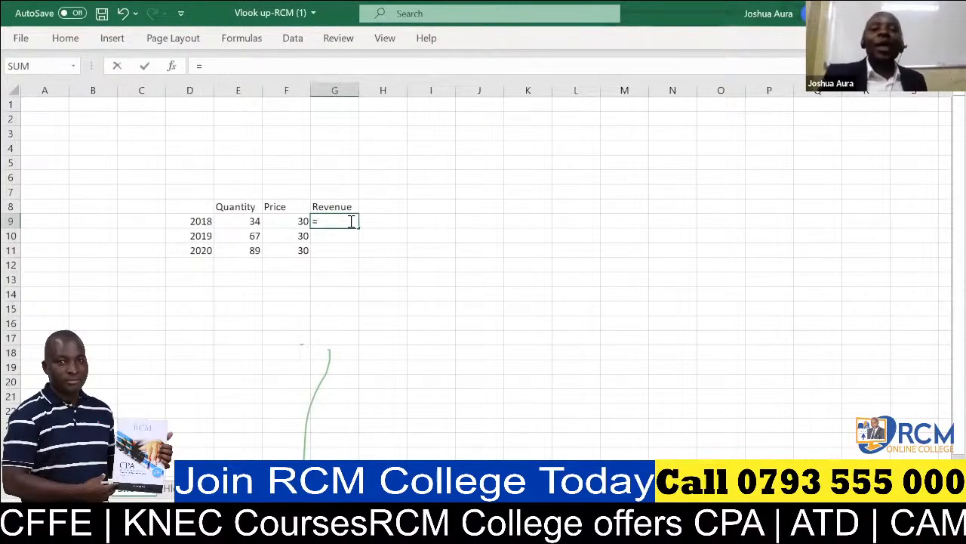
left_click(255, 221)
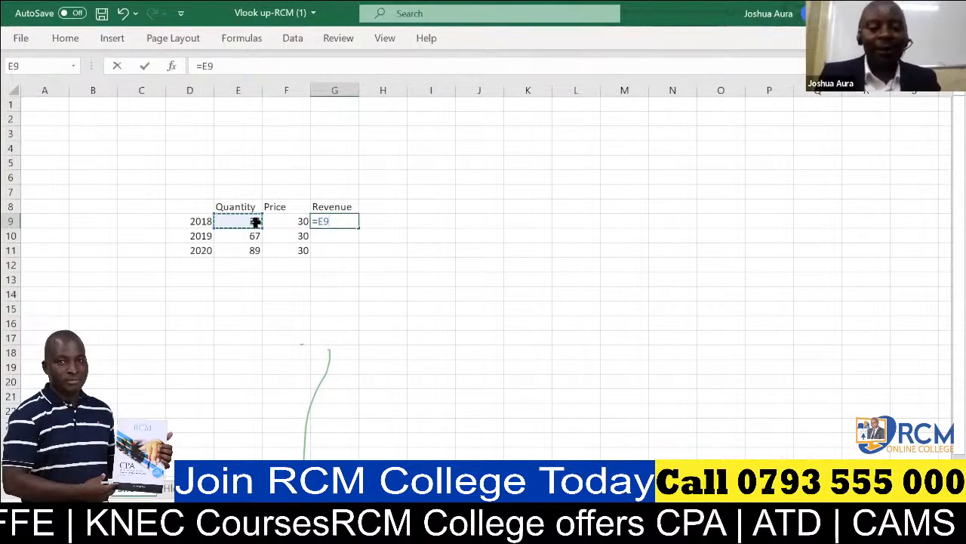
type("*")
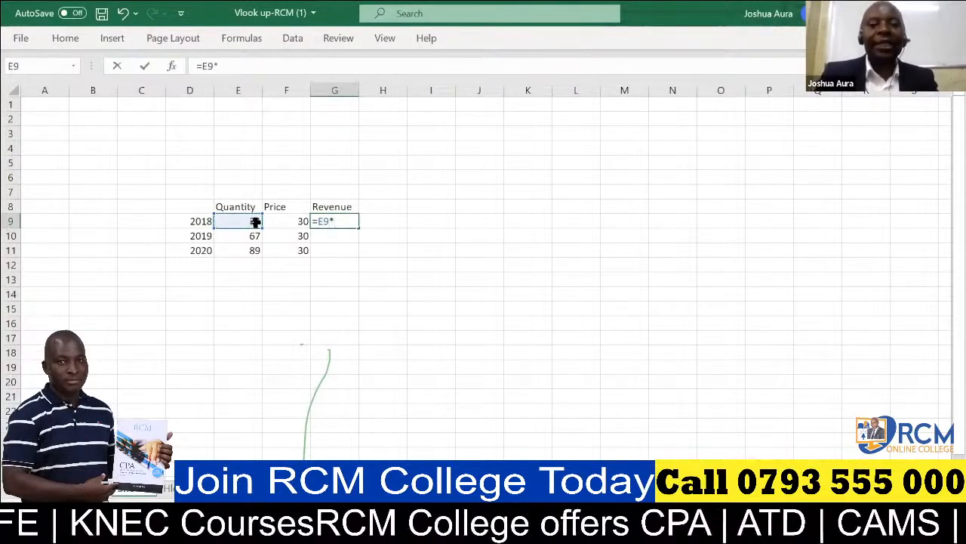
left_click(302, 221)
key("Return")
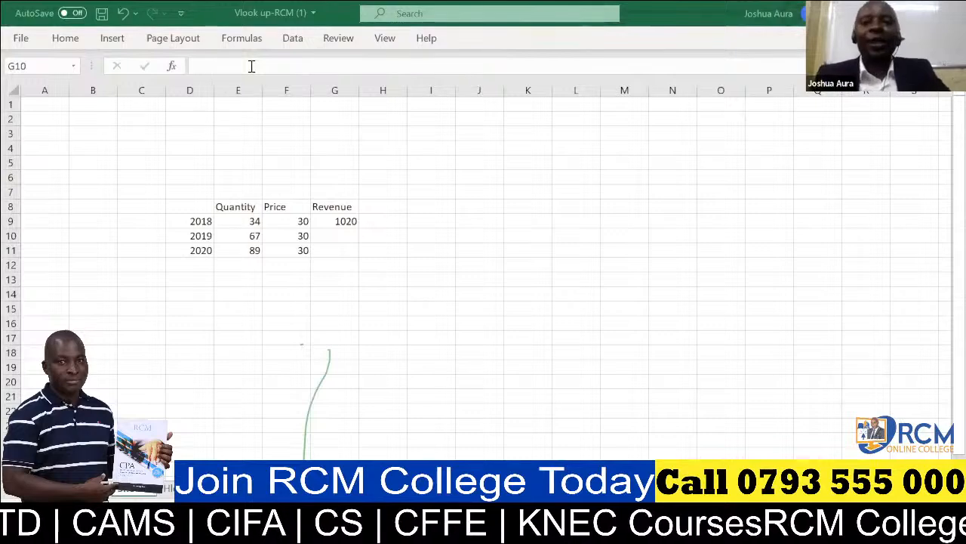
left_click(340, 216)
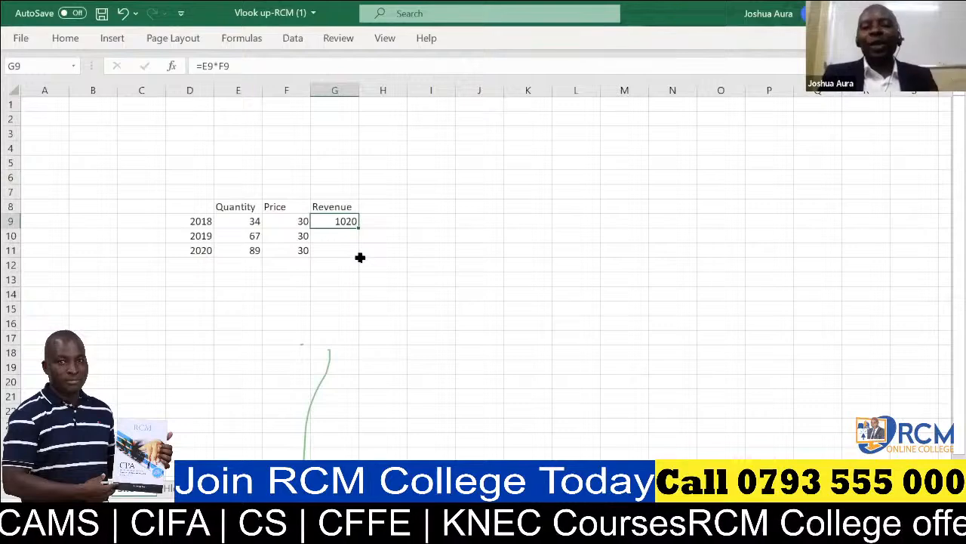
Calculate the 2019 revenue in G10 with the cell-reference formula =E10*F10.
left_click(336, 237)
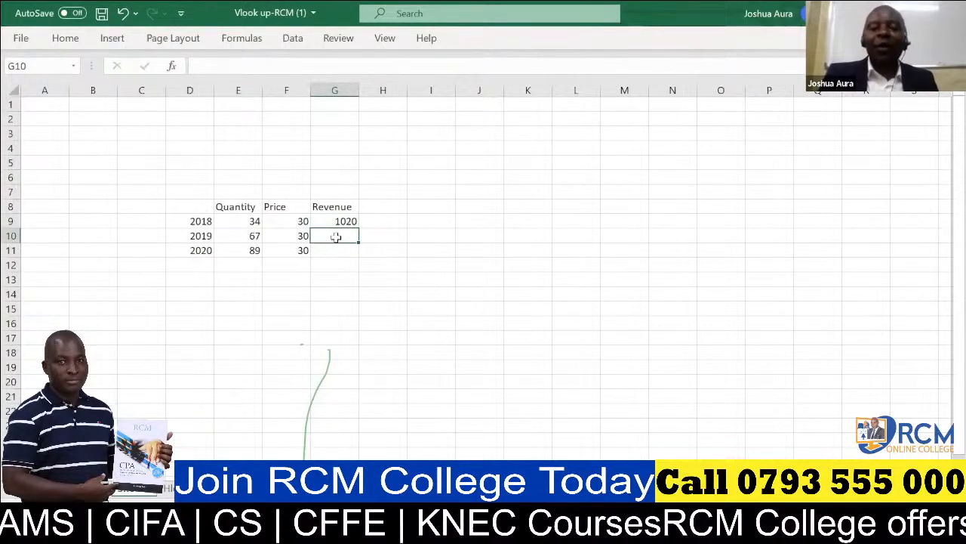
type("=")
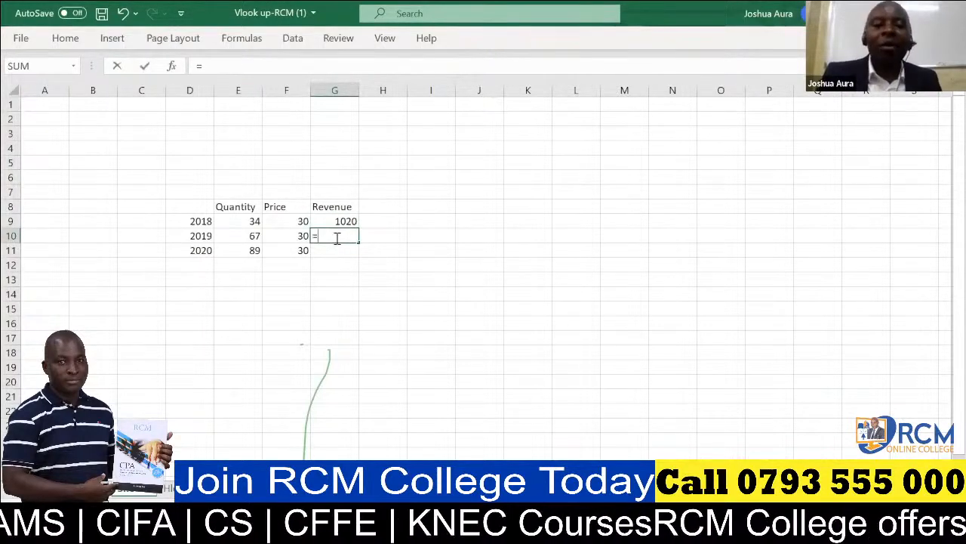
left_click(254, 235)
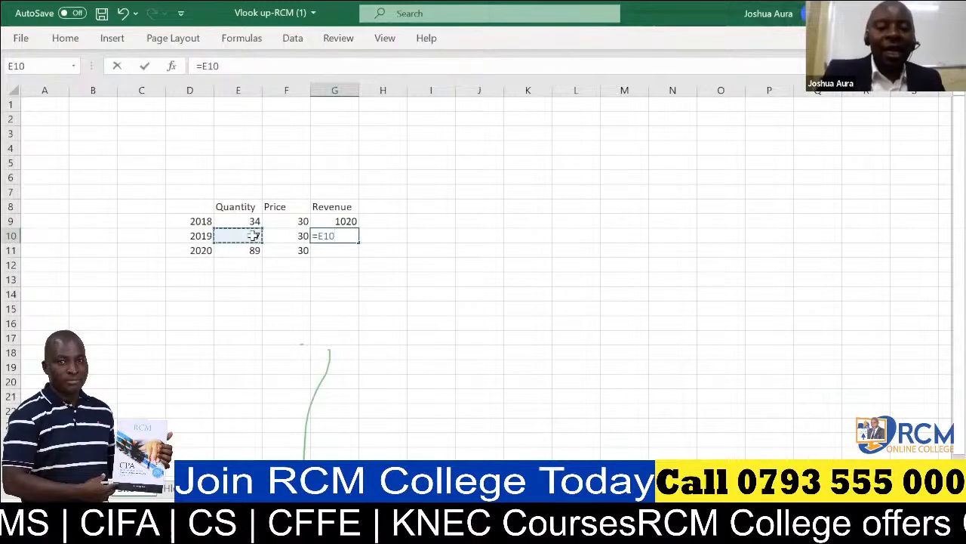
type("*")
left_click(304, 234)
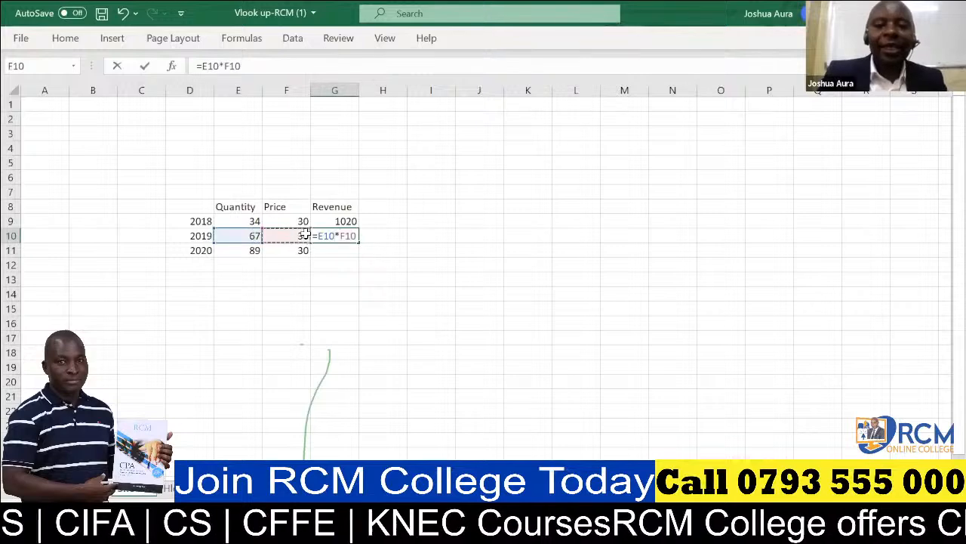
key("Return")
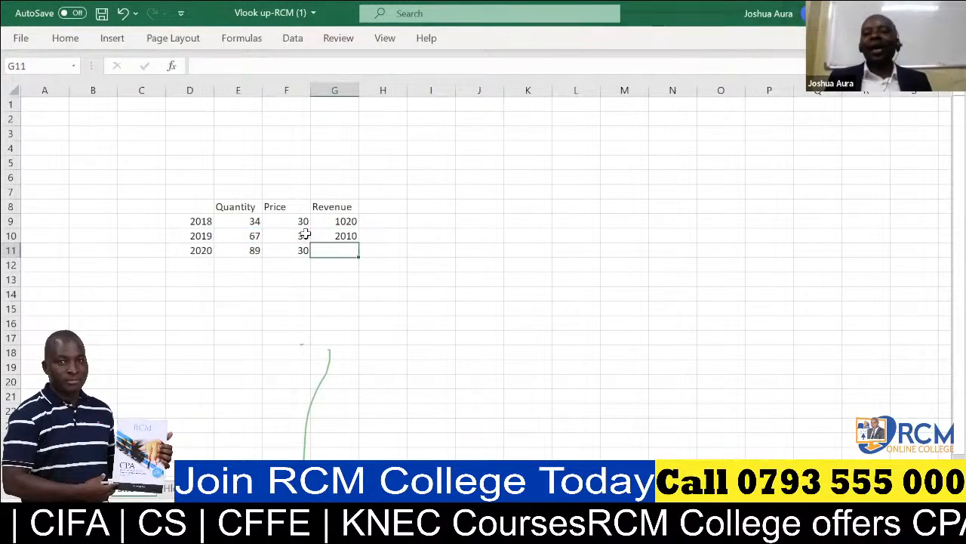
Undo the 2019 revenue formula in G10 and fill the =E9*F9 formula from G9 down through G11.
left_click(345, 236)
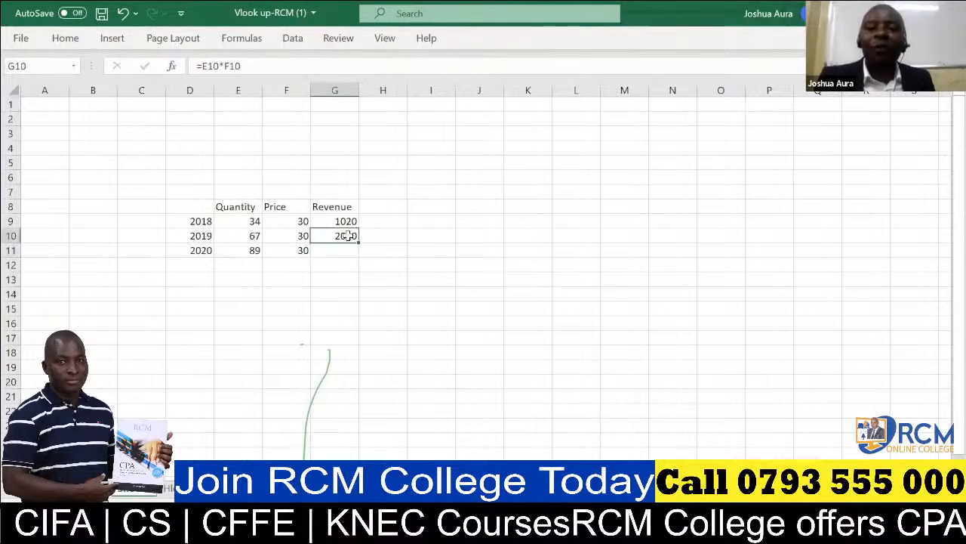
left_click(123, 13)
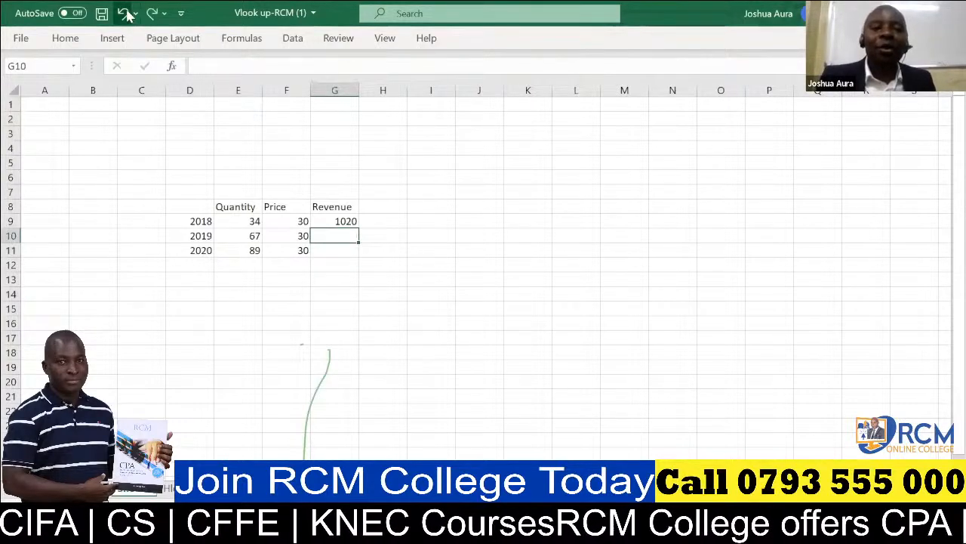
left_click(345, 221)
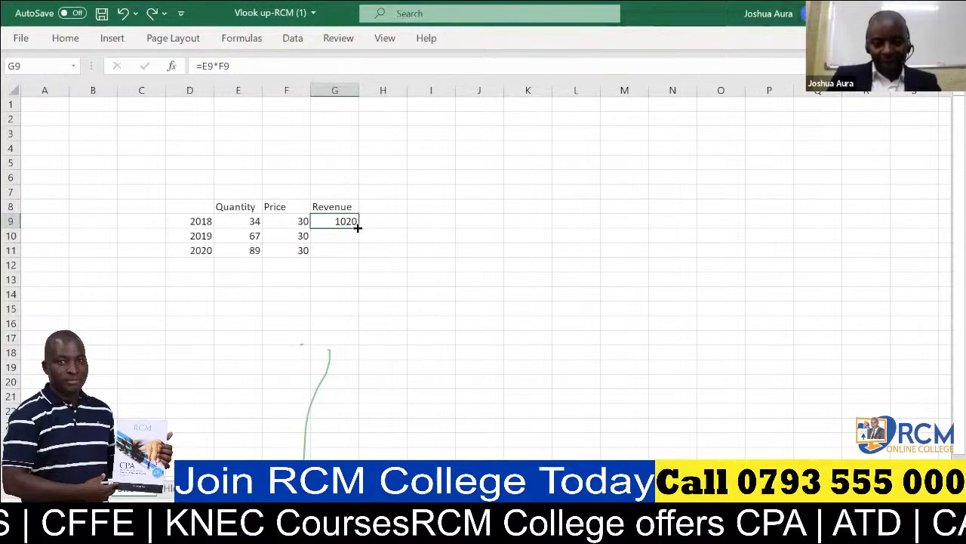
left_click_drag(358, 227, 360, 256)
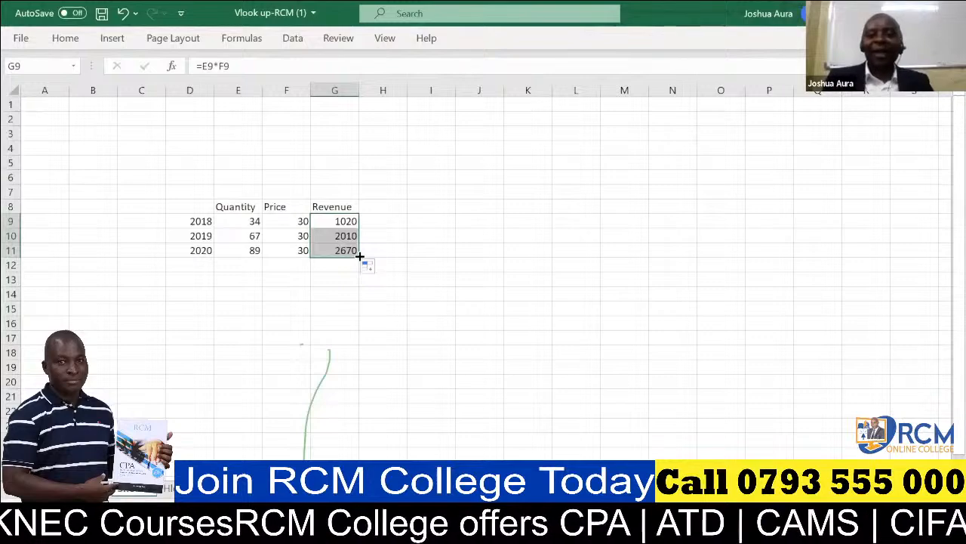
Undo back to the literal formula =34*30 in G9 and fill it down through G11.
left_click(125, 13)
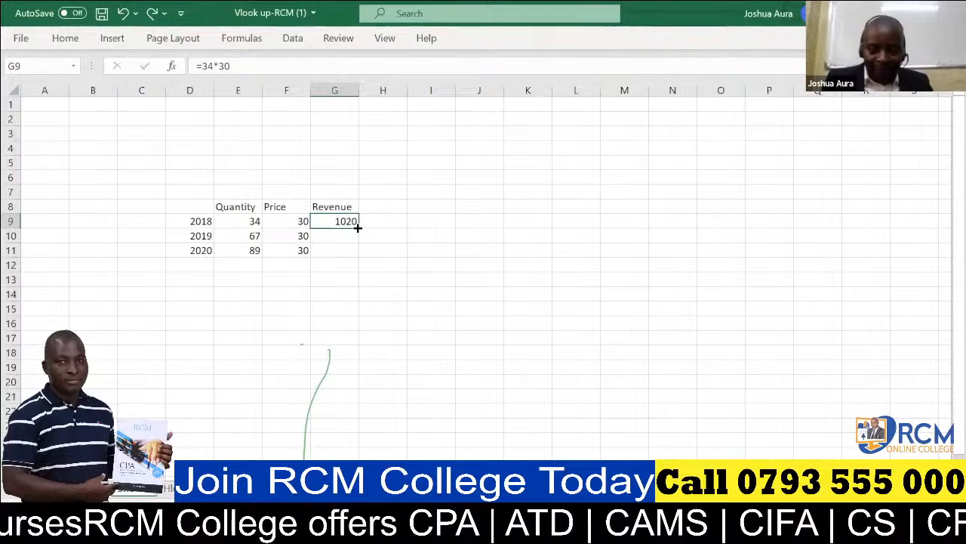
left_click_drag(358, 228, 360, 257)
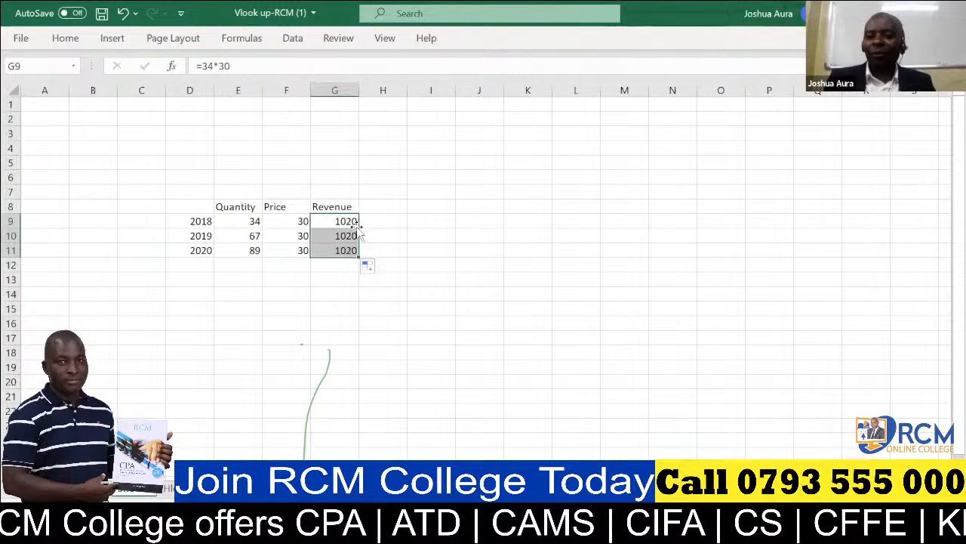
left_click(431, 120)
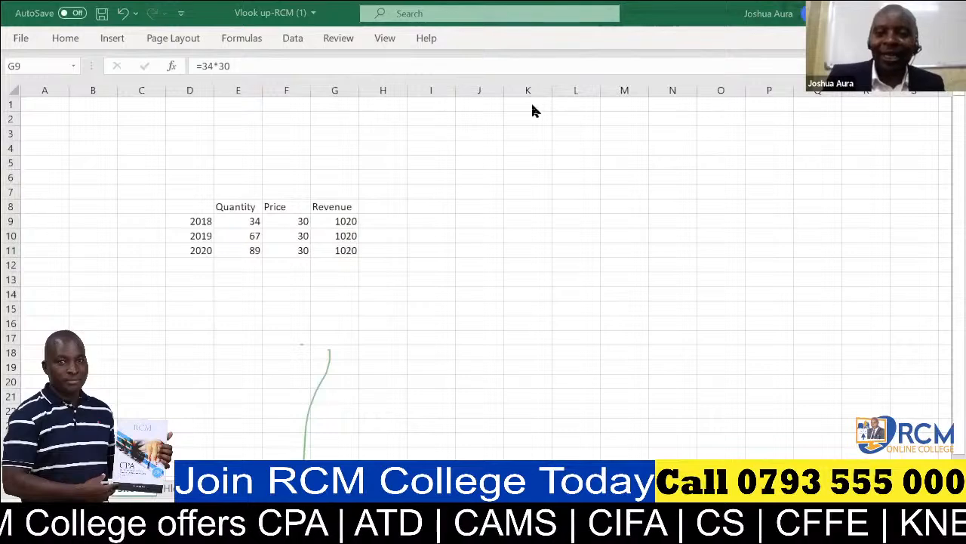
Undo the literal revenue fill and the =34*30 entry in G9.
left_click(338, 219)
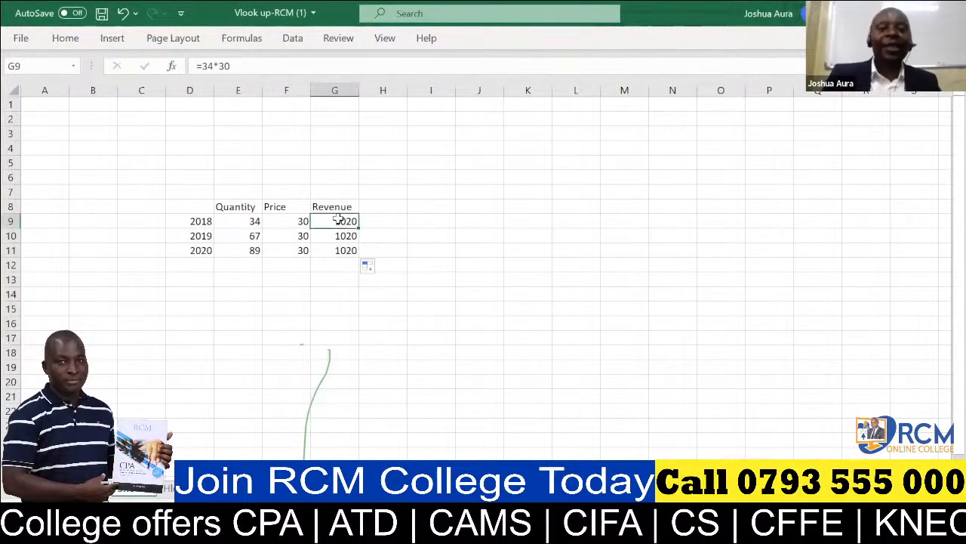
left_click(122, 14)
left_click(122, 13)
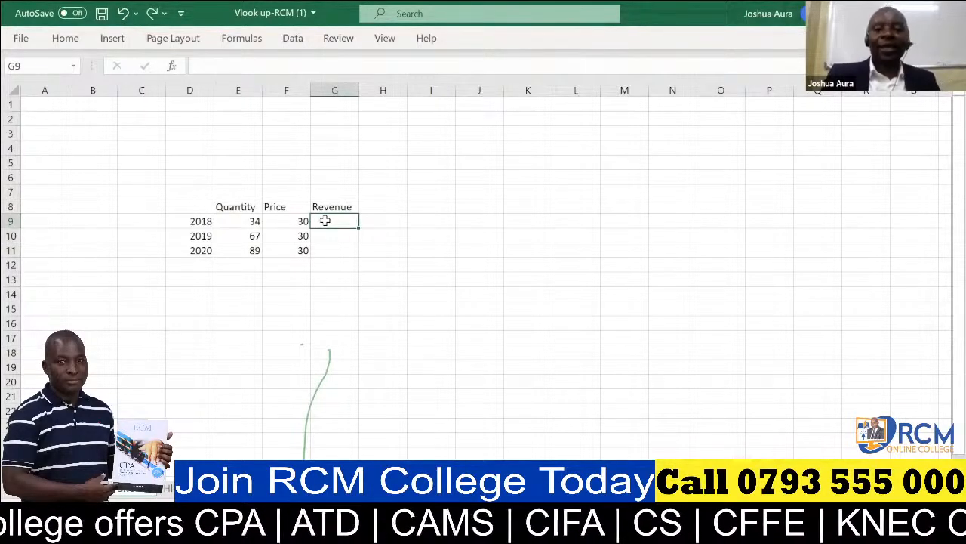
Calculate the 2018 revenue in G9 with the formula =E9*F9 and fill it down through G11.
type("=")
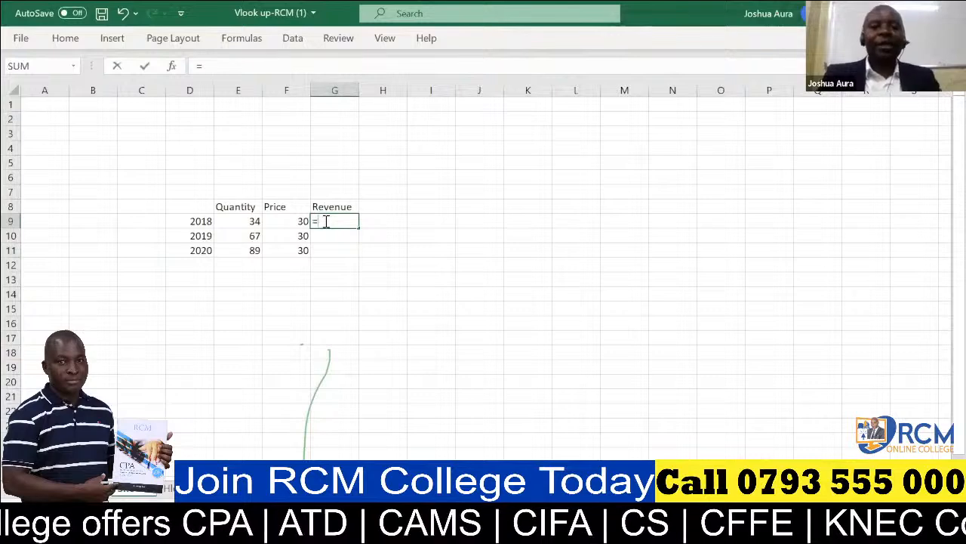
left_click(254, 221)
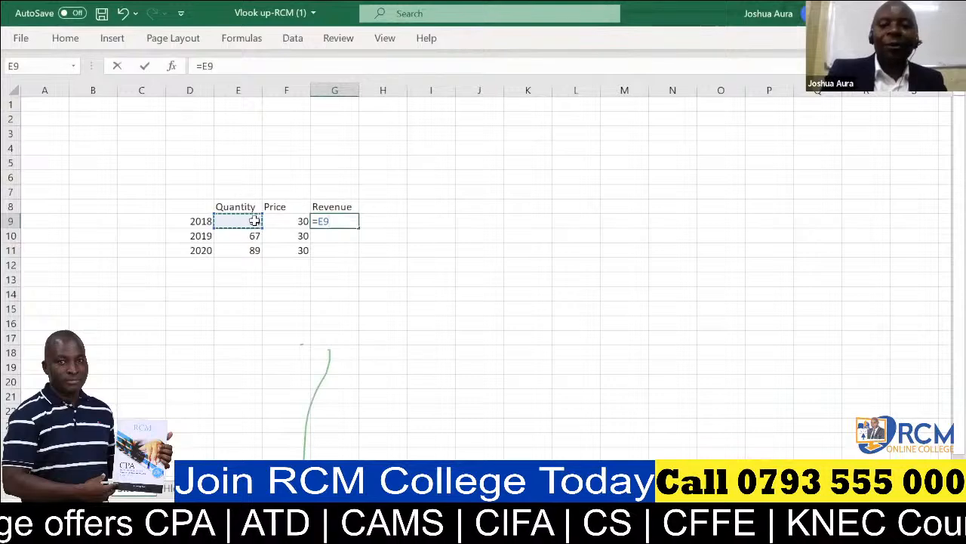
type("*")
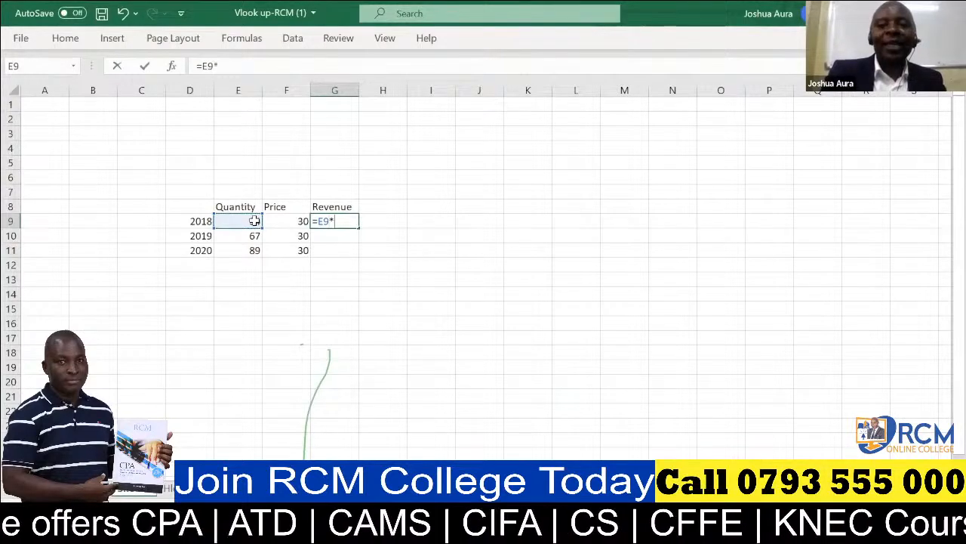
left_click(299, 220)
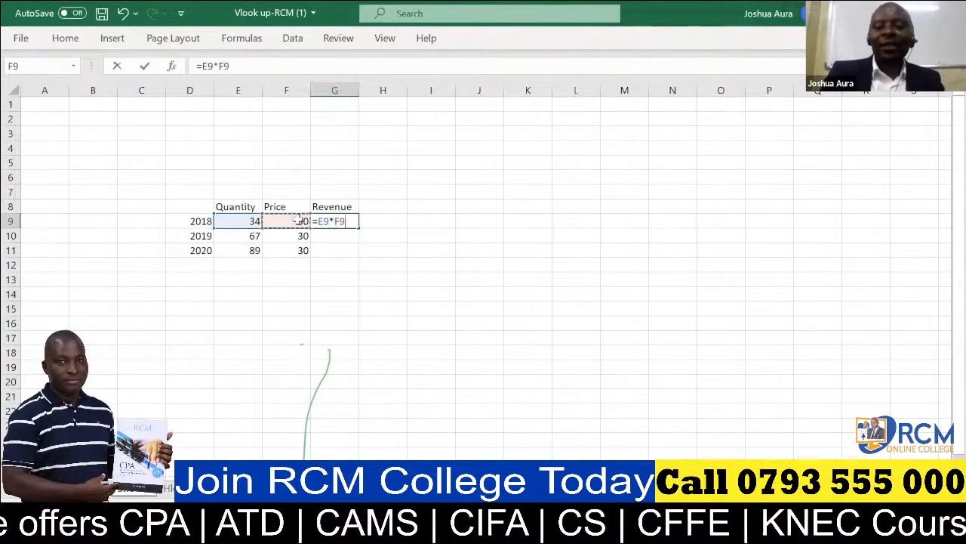
key("Return")
left_click(344, 220)
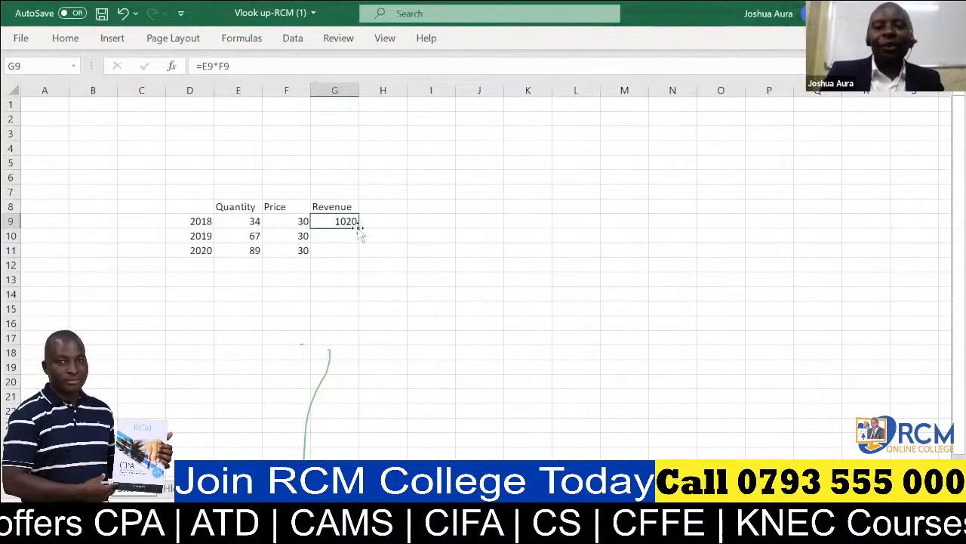
left_click_drag(359, 228, 359, 257)
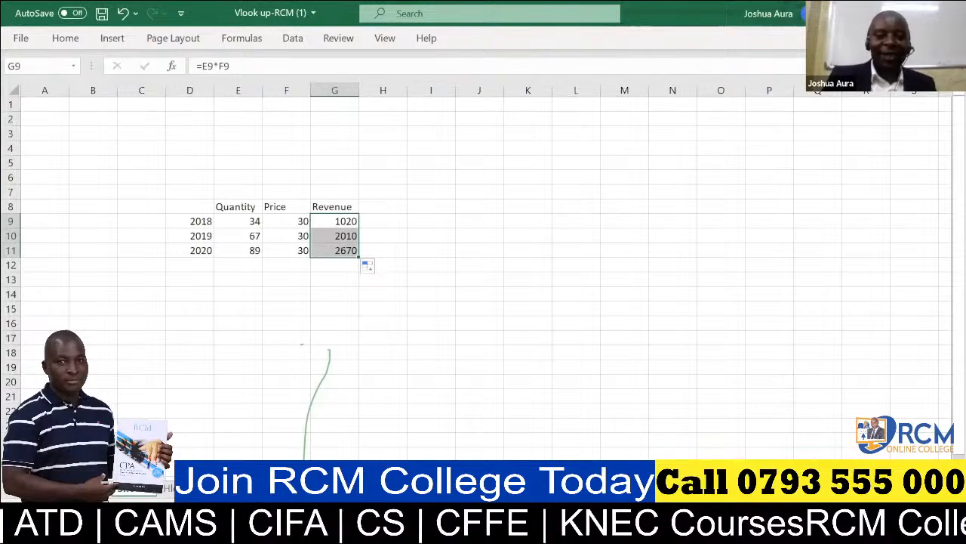
key("alt+Tab")
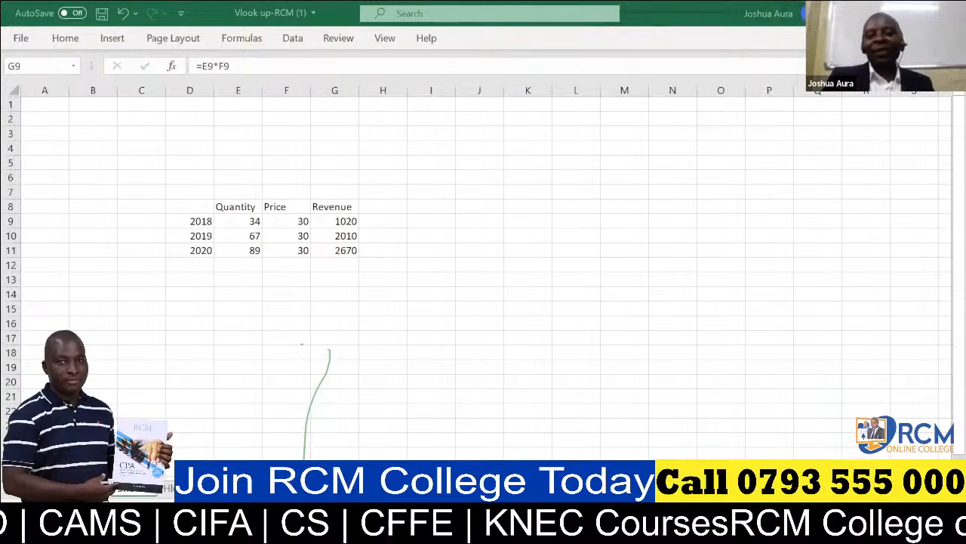
left_click_drag(359, 228, 358, 257)
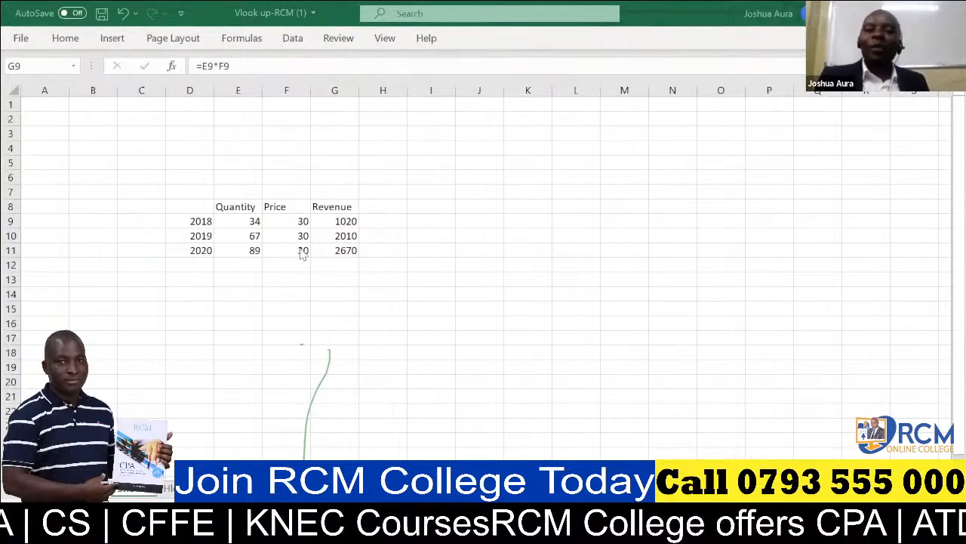
Clear the 2019 and 2020 prices in F10:F11, keeping only the 2018 price.
left_click(300, 237)
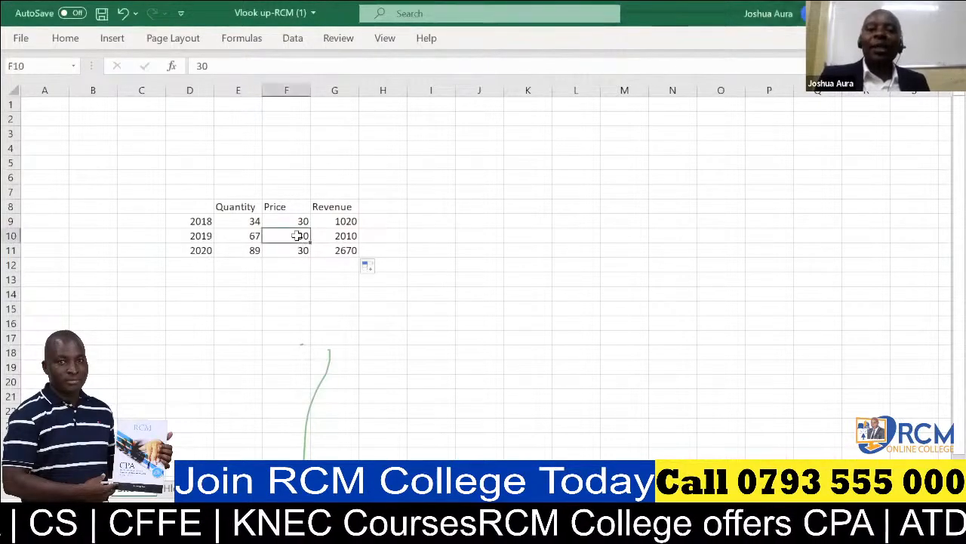
key("Delete")
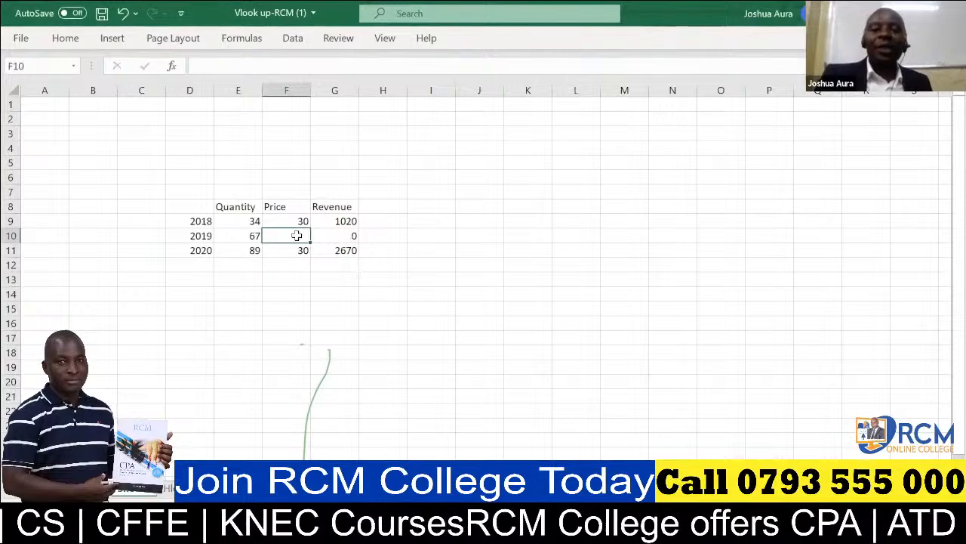
left_click(304, 250)
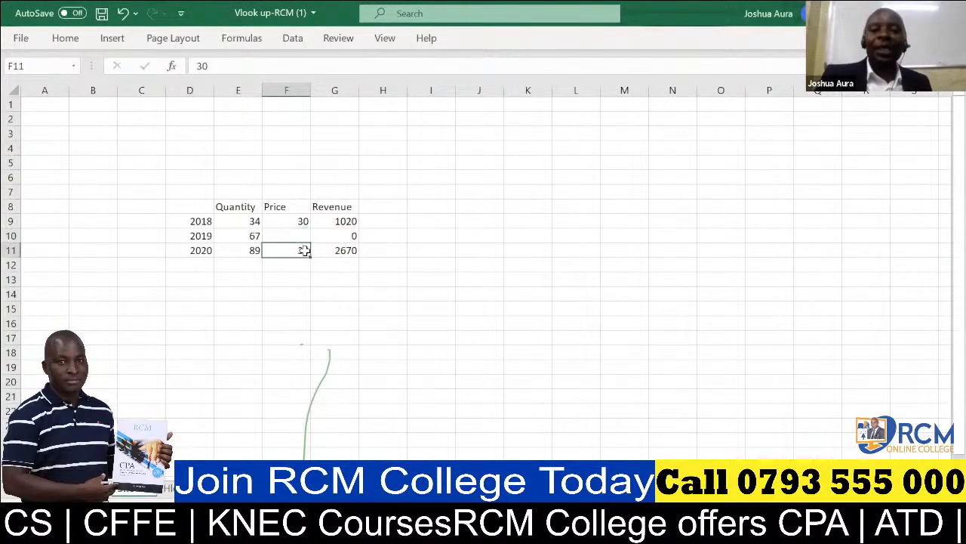
key("BackSpace")
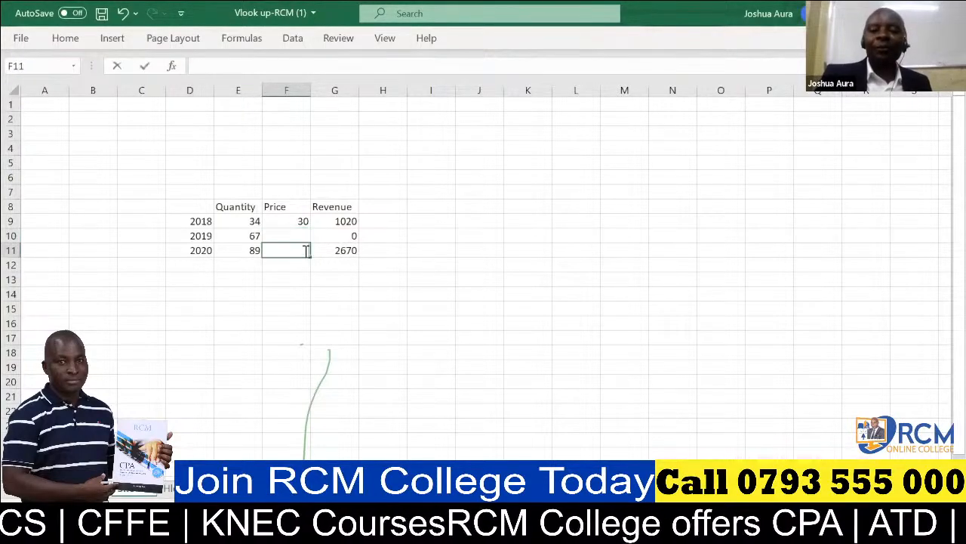
Clear the revenue formulas for all three years in G9:G11.
left_click(353, 232)
key("BackSpace")
left_click(356, 252)
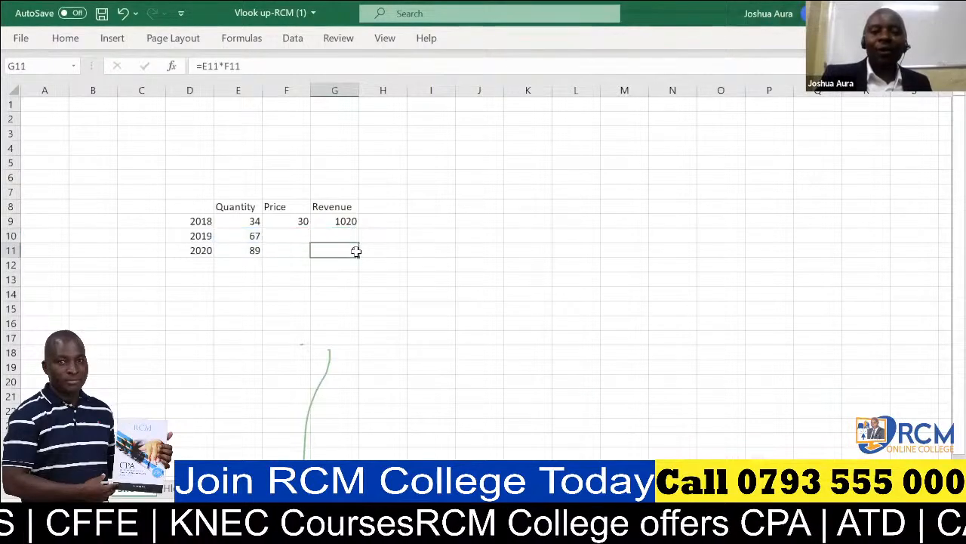
left_click(345, 221)
key("Delete")
left_click(355, 251)
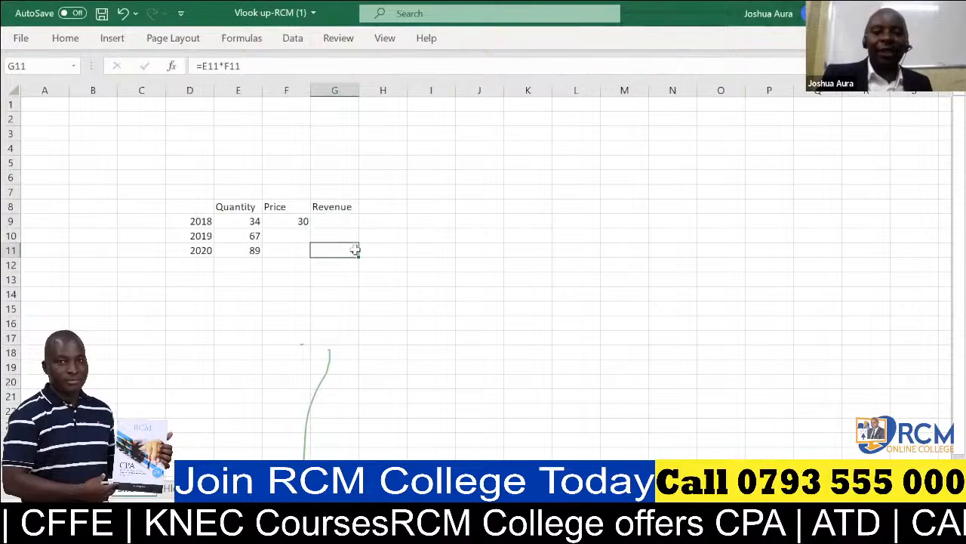
key("Delete")
left_click(343, 222)
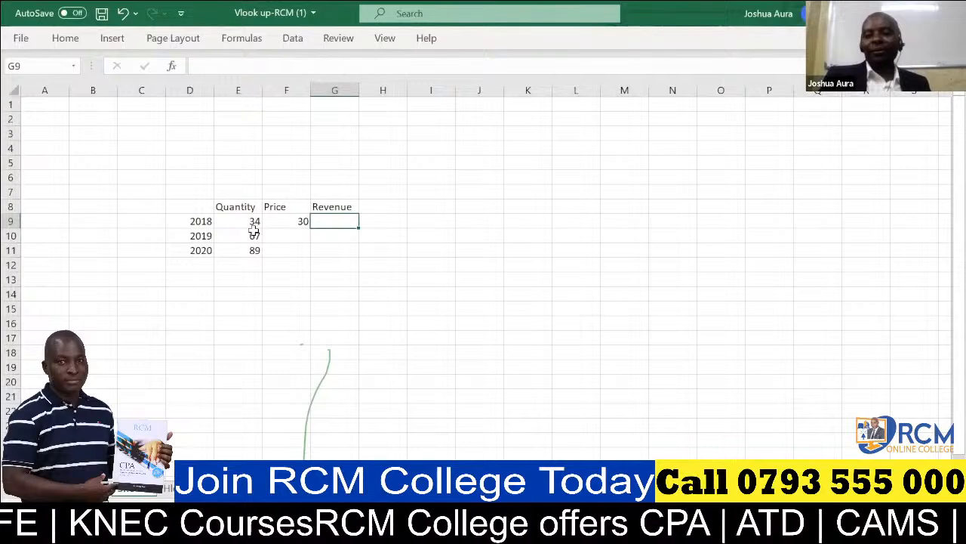
left_click(300, 220)
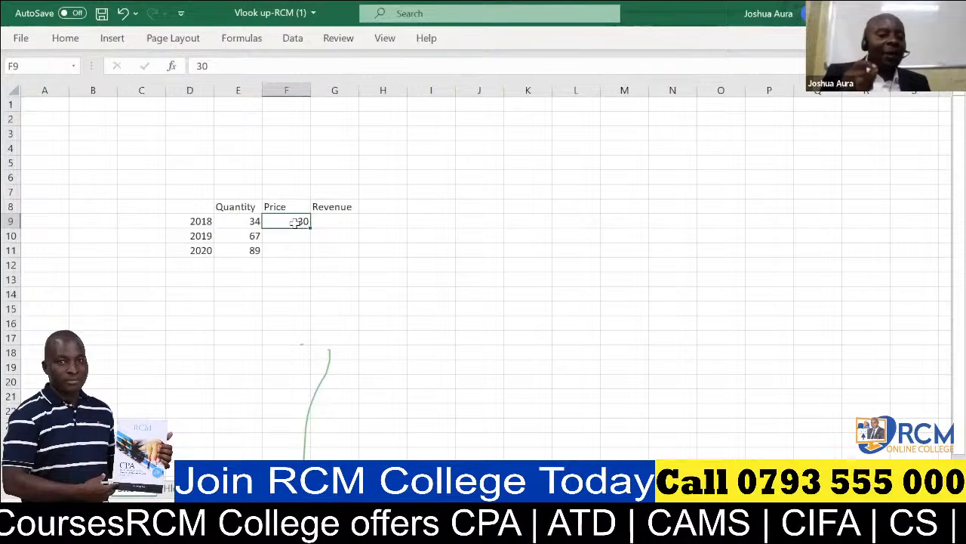
Enter the note "Dollar sign to anchor a cell permanently" in cell H14.
left_click(377, 294)
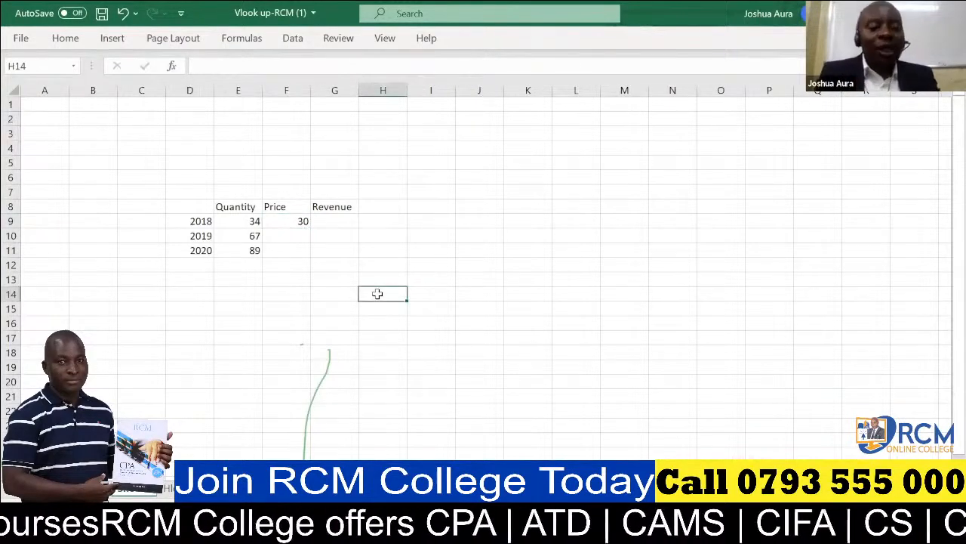
type("Dollar")
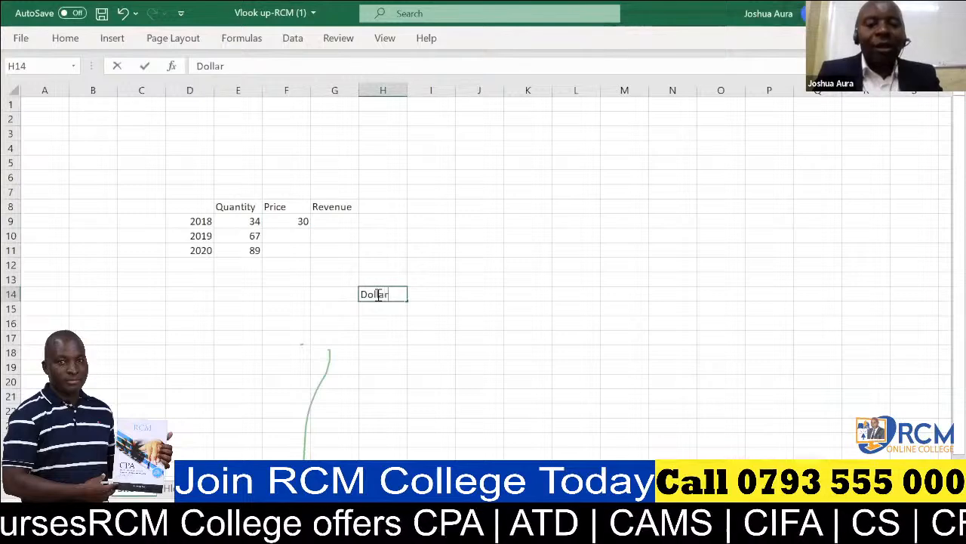
type(" sign")
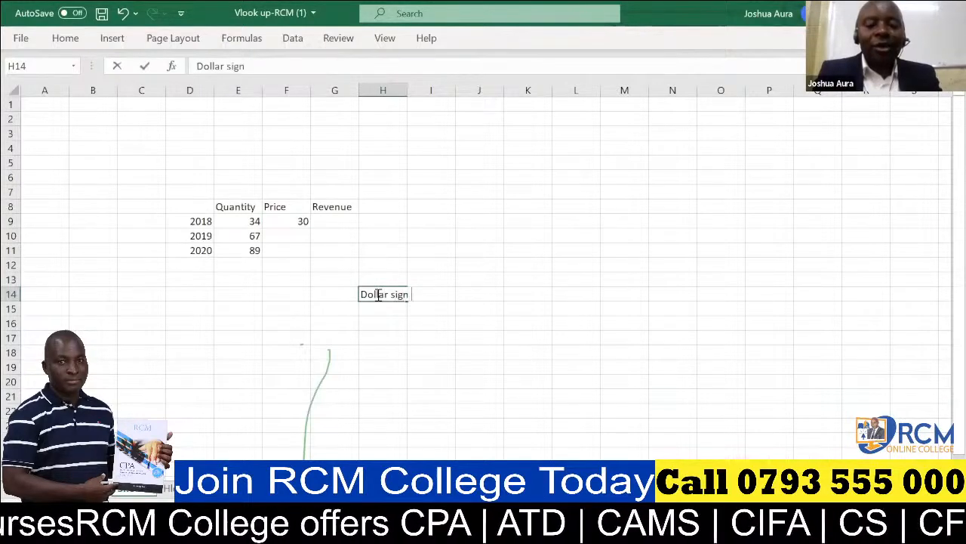
type(" to anch")
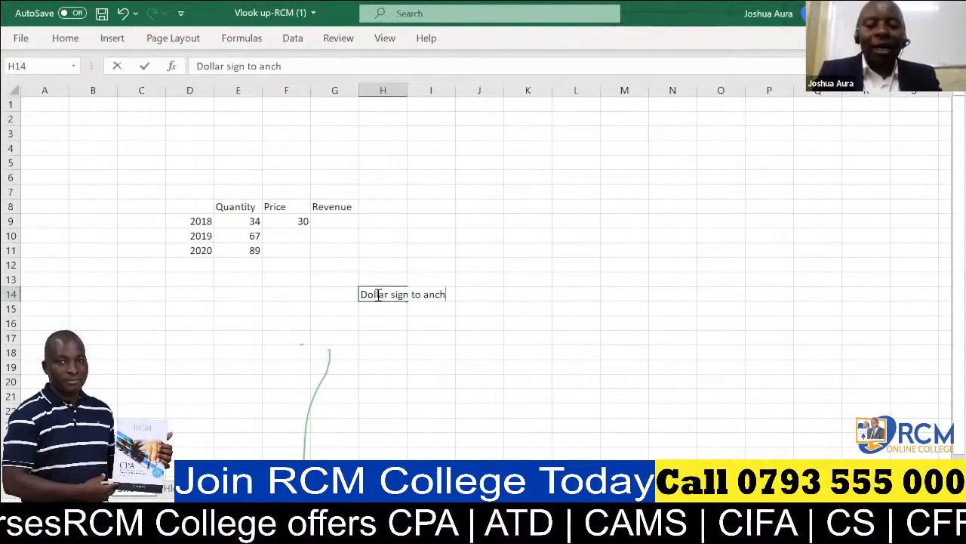
type("o")
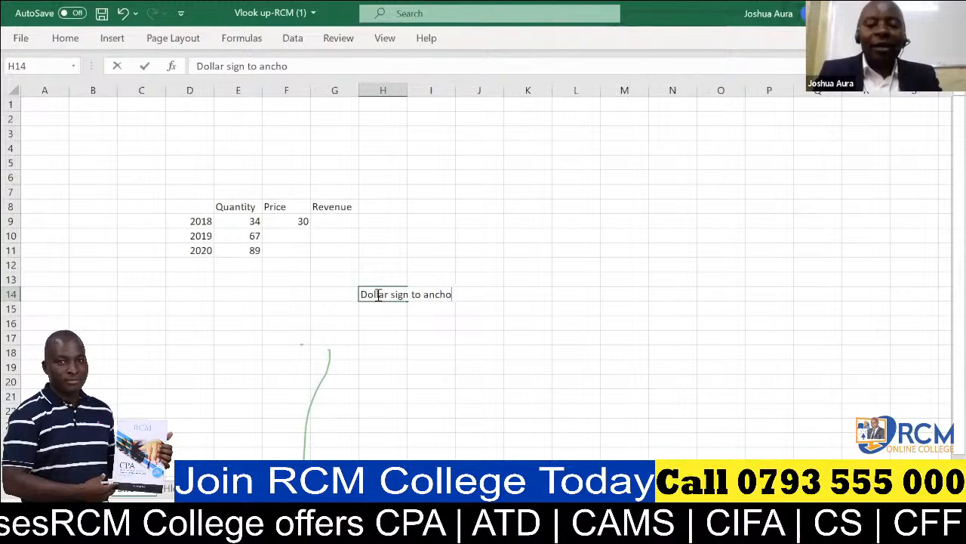
type("r a cel")
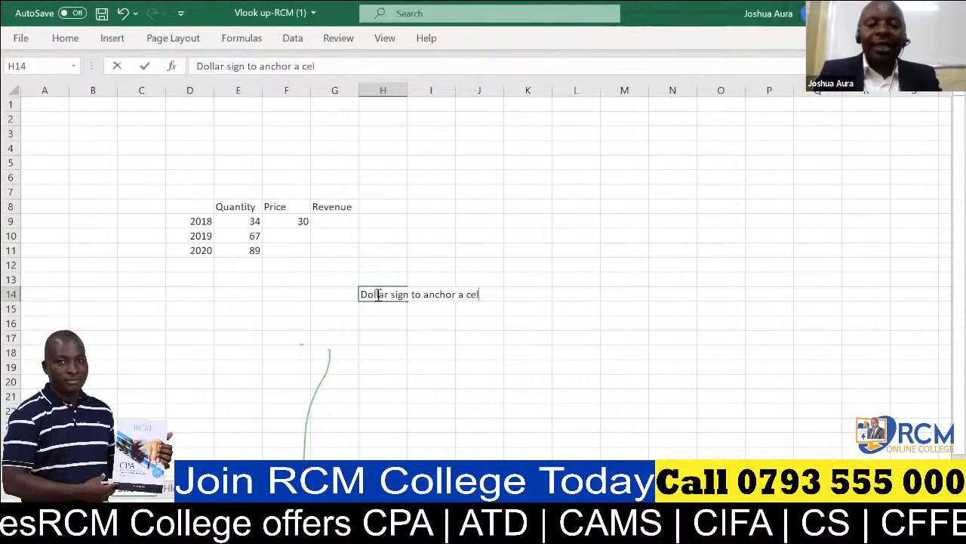
type("l per")
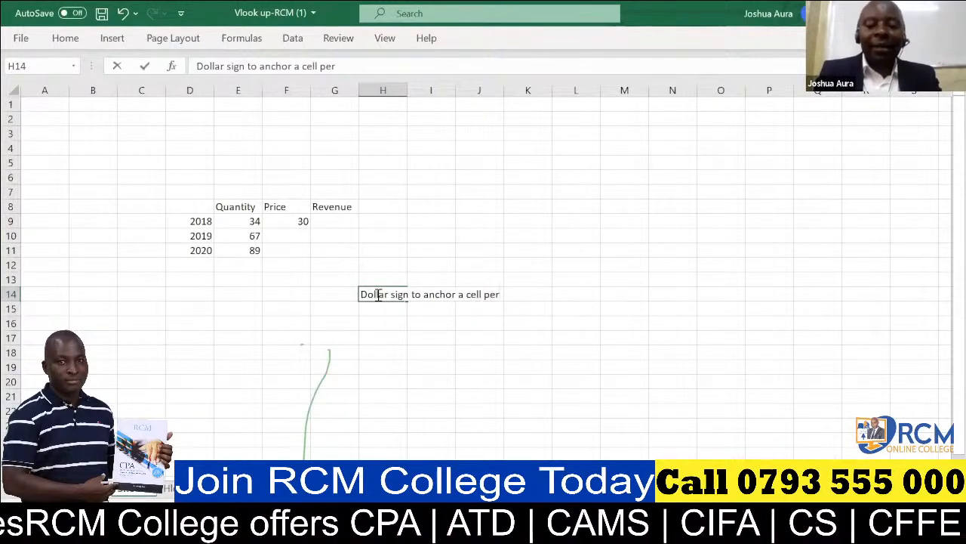
type("manen")
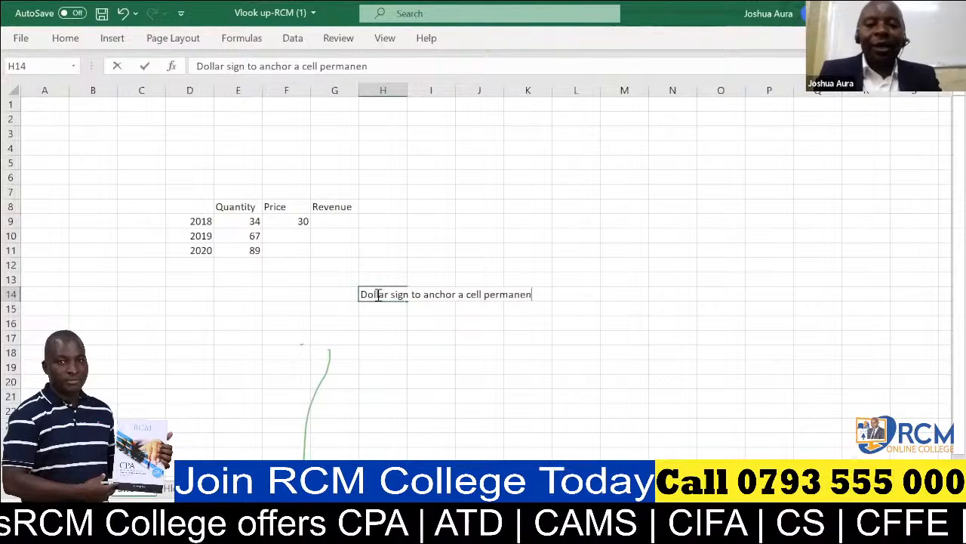
type("tly")
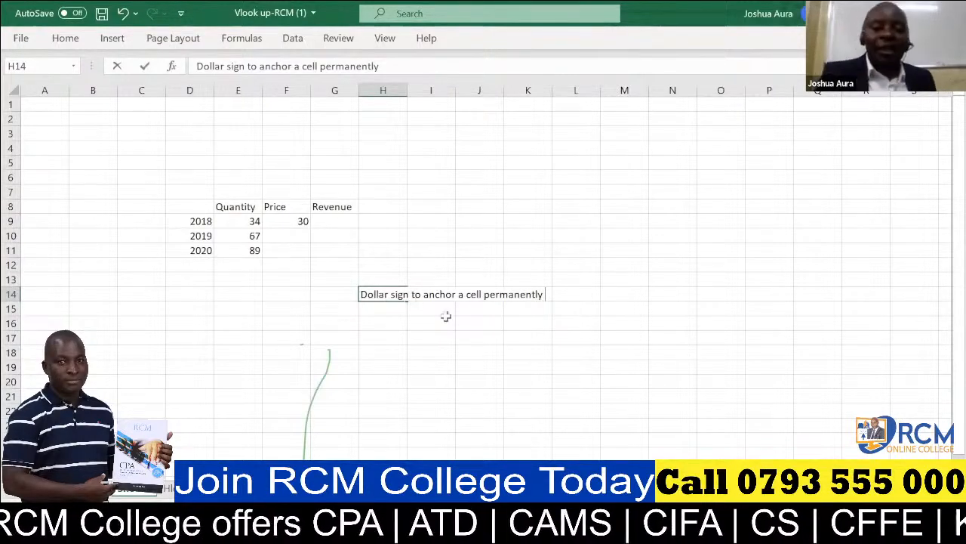
Enter the note "On top of number 4" in L14, beside the anchoring note.
left_click(564, 295)
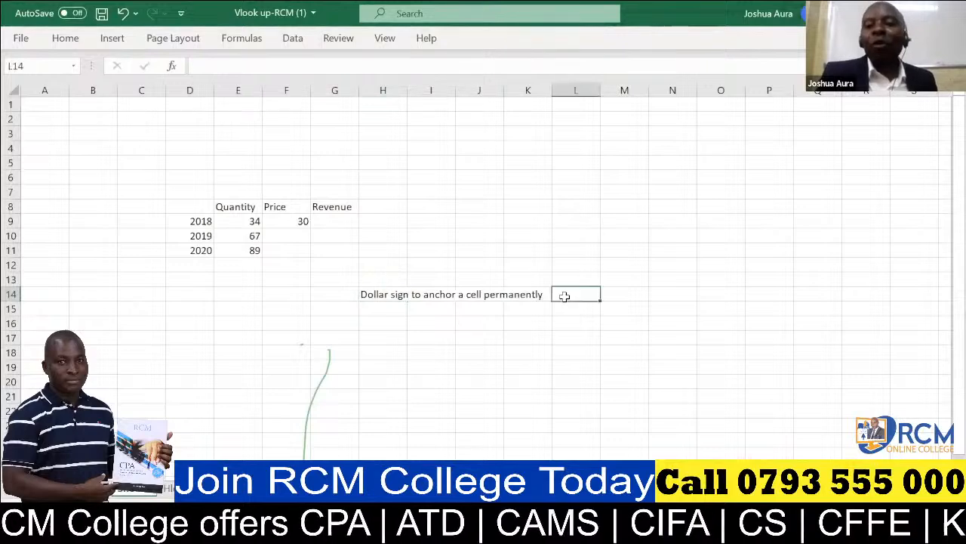
type("On")
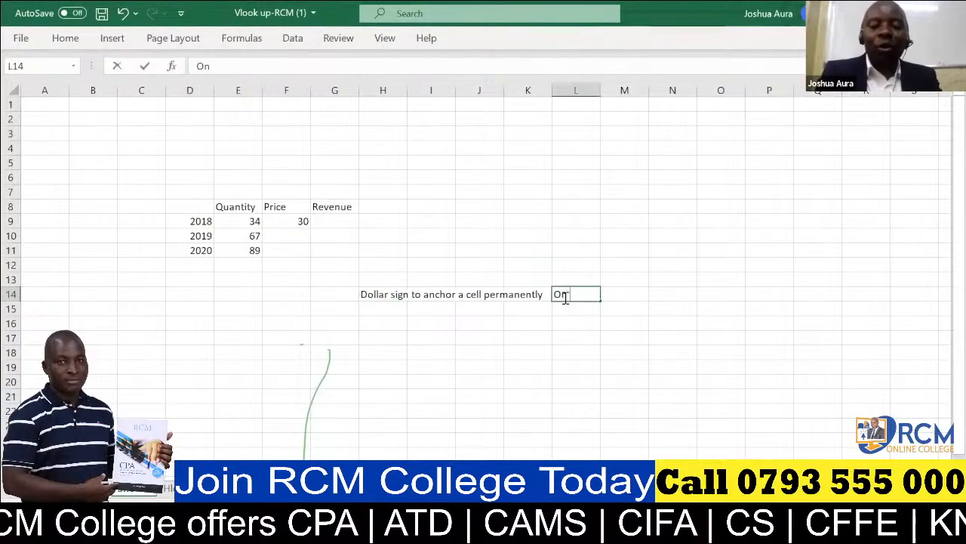
type(" top of")
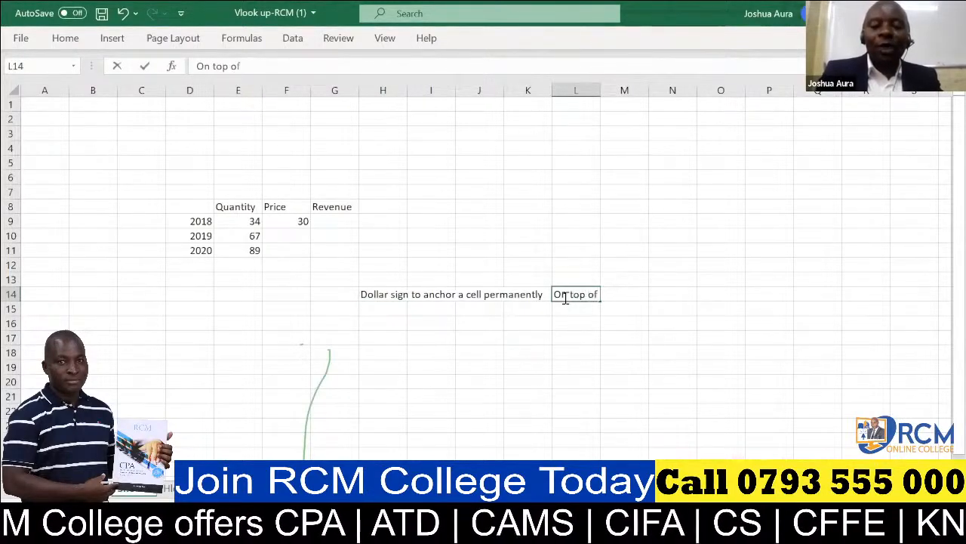
type(" number ")
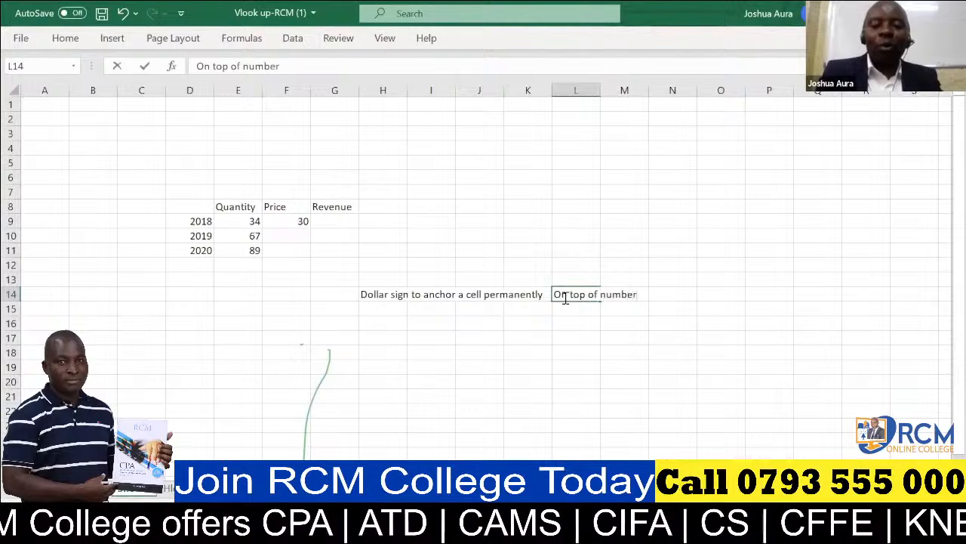
type("4")
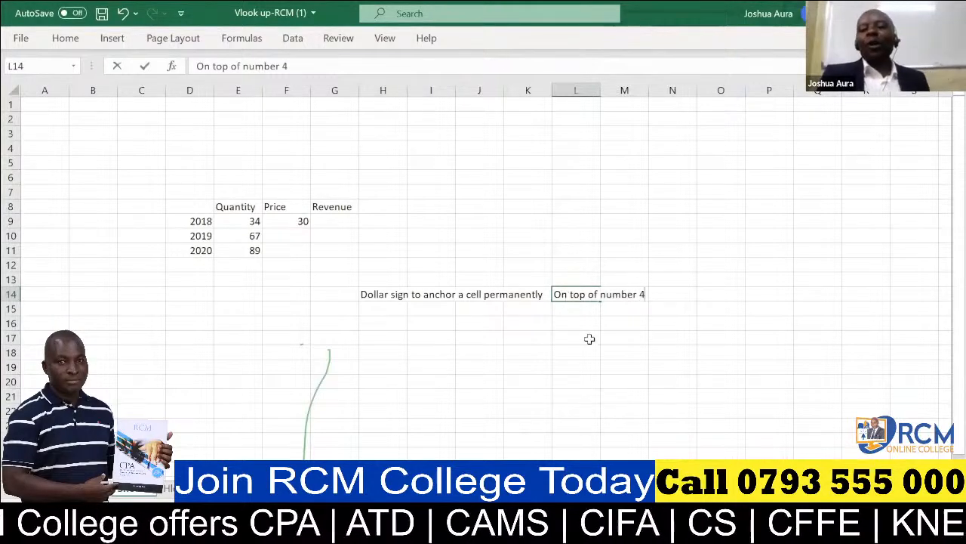
left_click(562, 329)
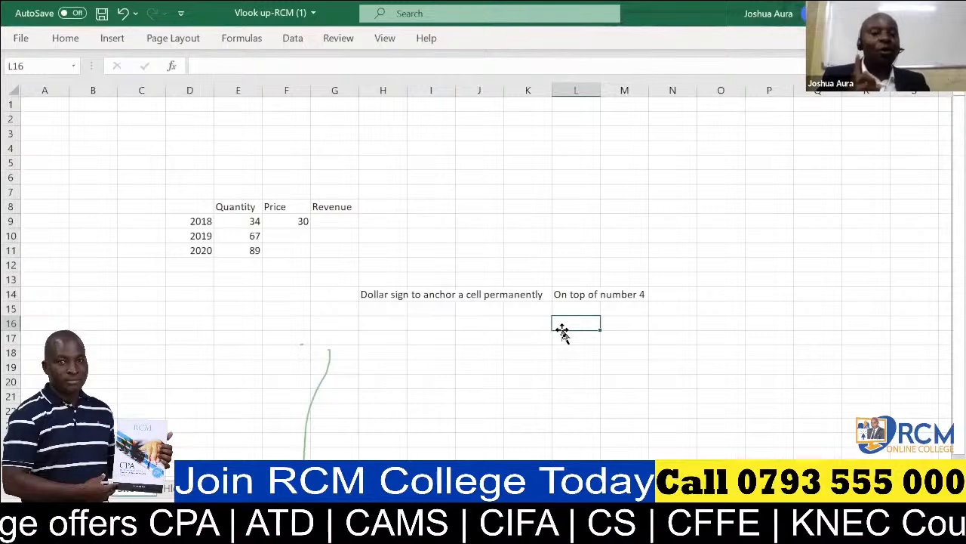
Build the 2018 revenue formula =E9*F9 in G9 from the quantity and price cells.
left_click(335, 220)
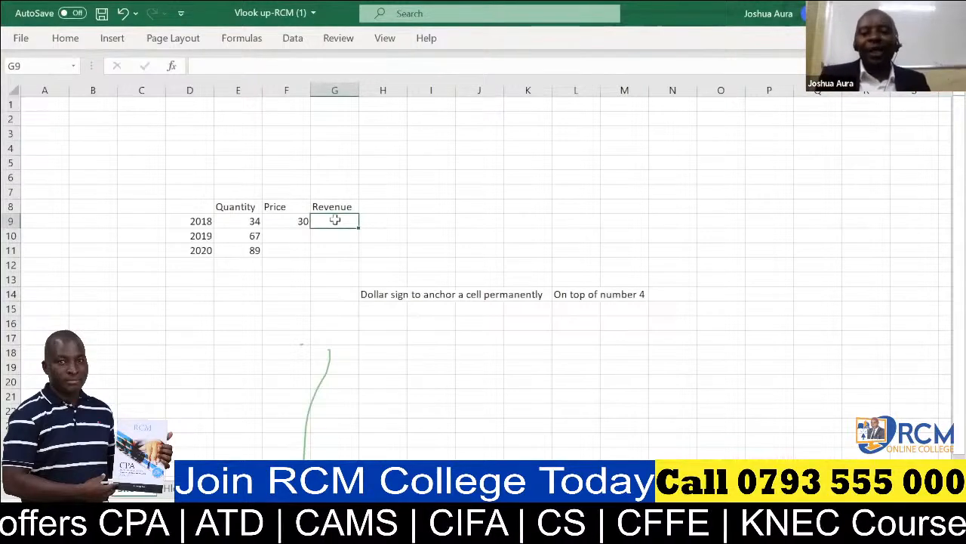
double_click(335, 219)
type("=")
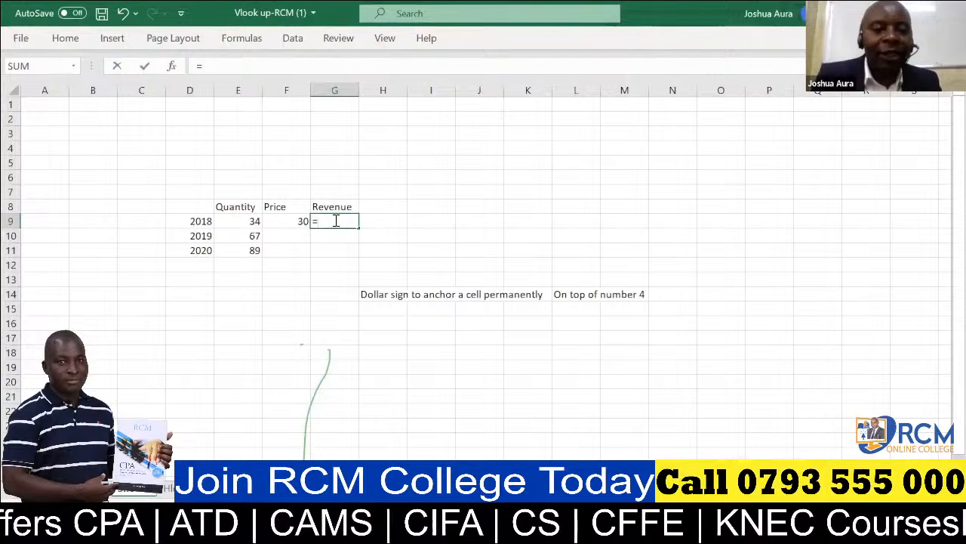
left_click(252, 221)
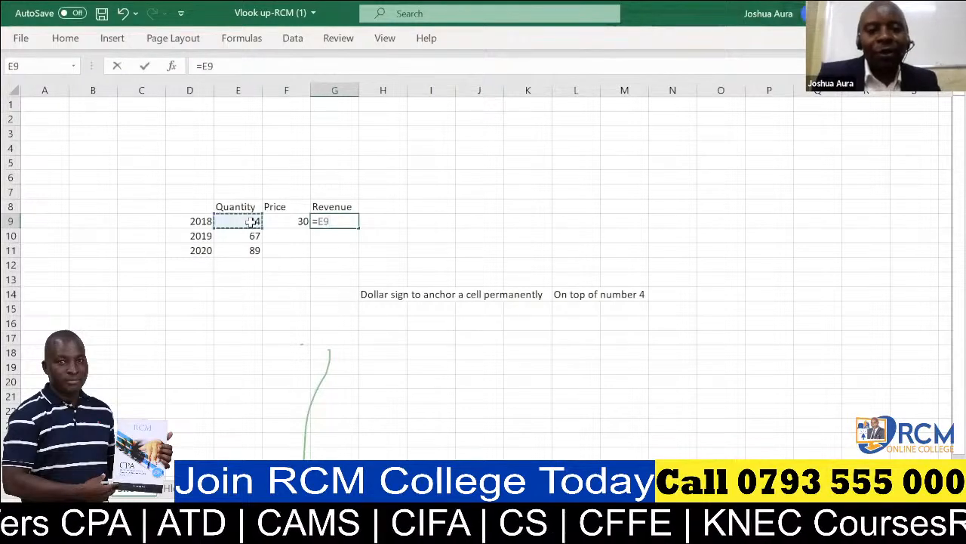
type("*")
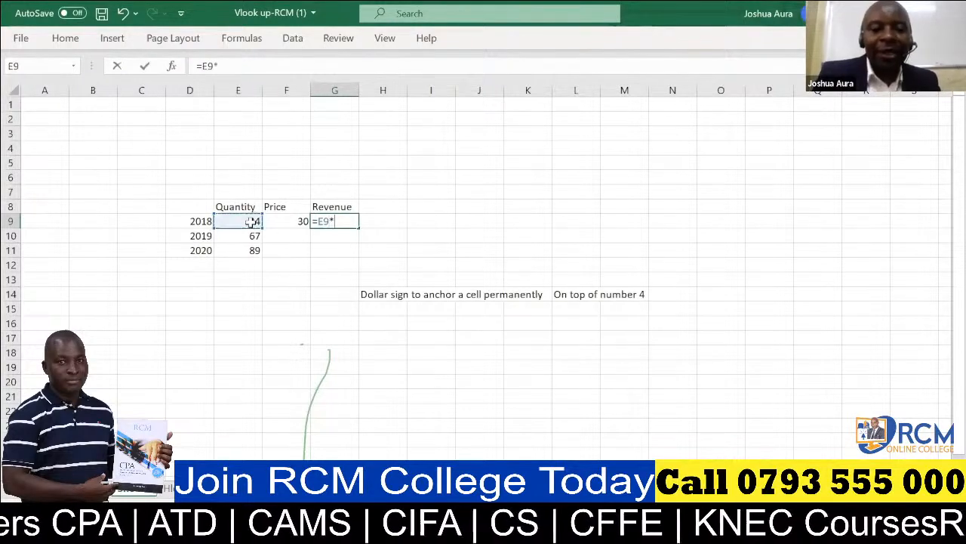
left_click(301, 221)
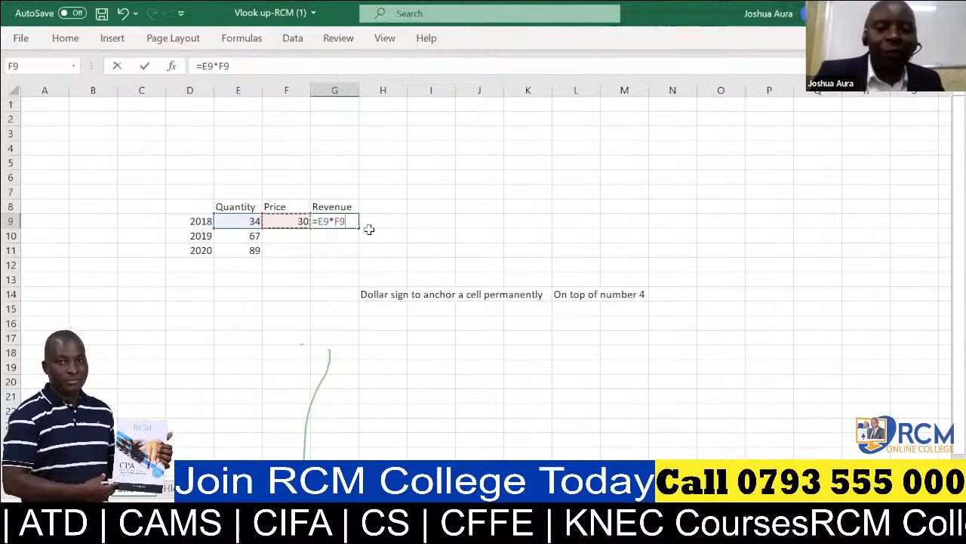
Anchor the price reference in G9 so the formula reads =E9*$F$9, and fill it down through G11.
left_click(336, 224)
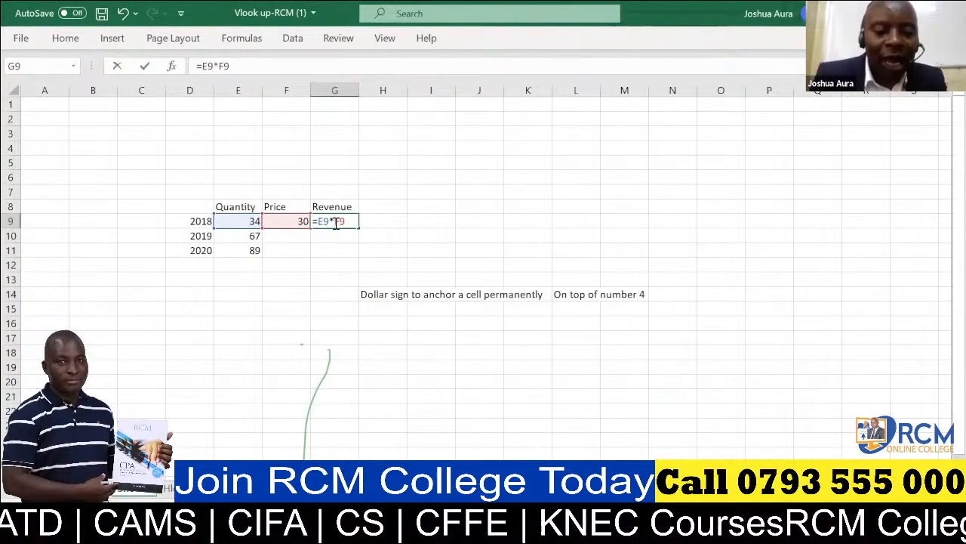
type("$")
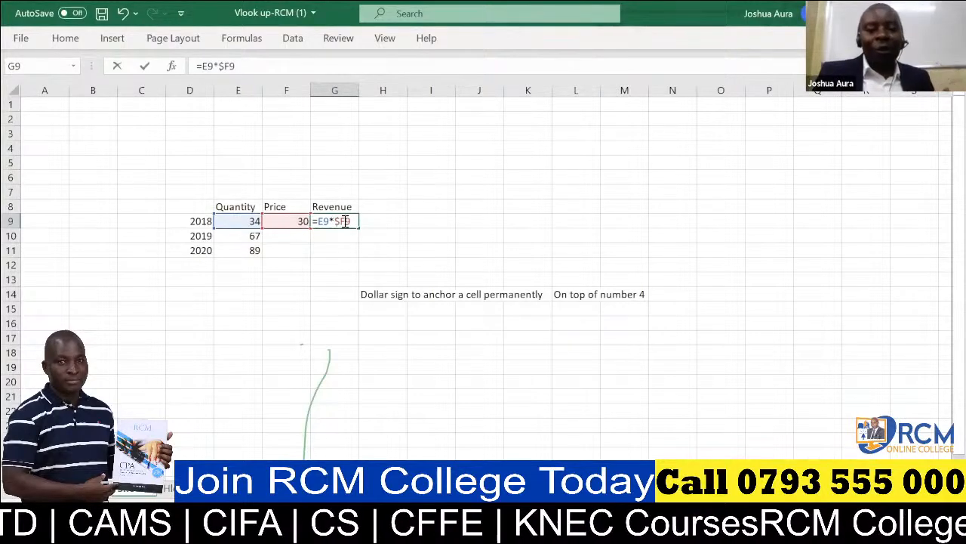
left_click(344, 221)
type("$")
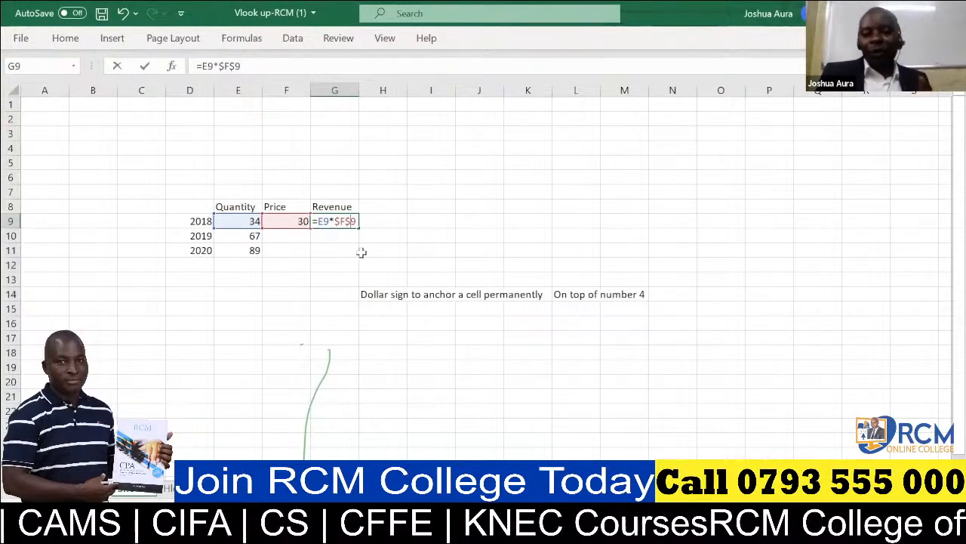
key("Return")
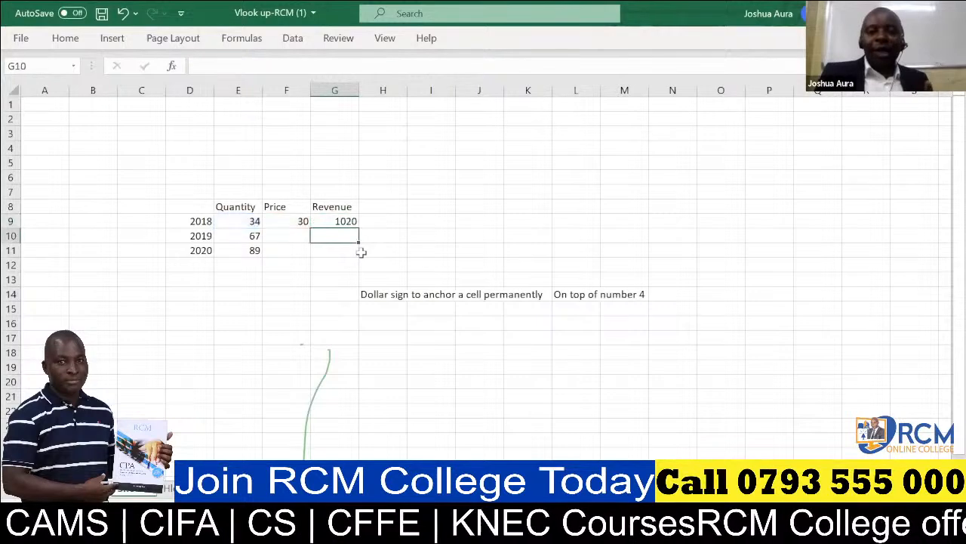
left_click(345, 220)
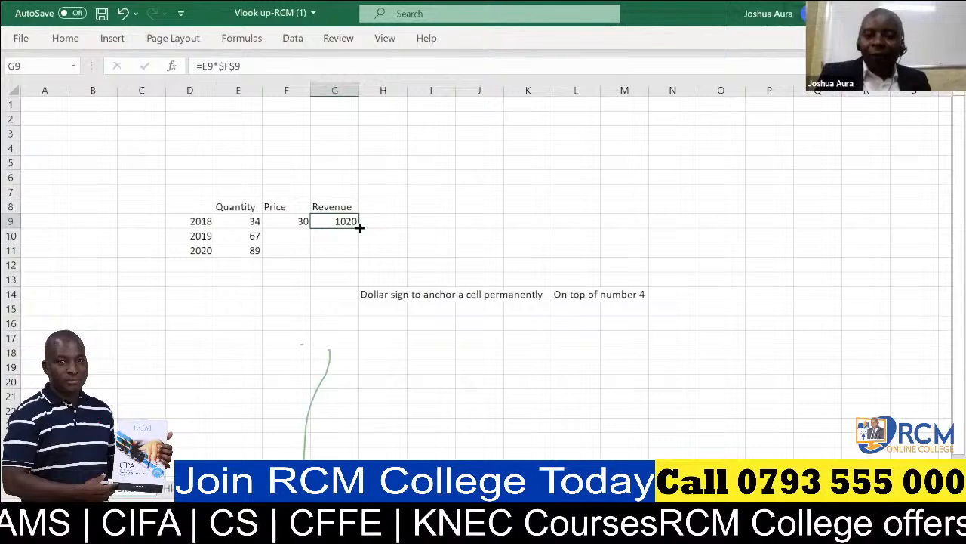
left_click_drag(359, 228, 353, 254)
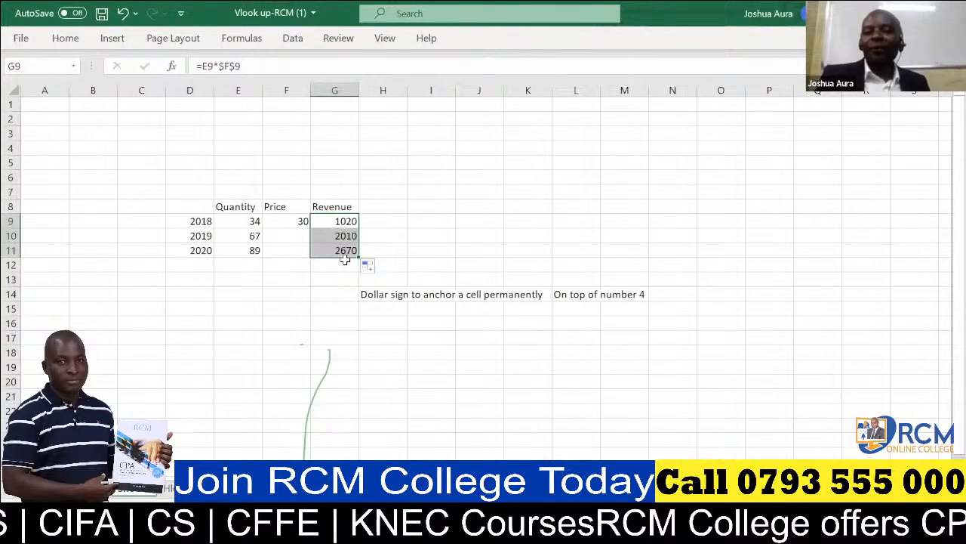
Remove both dollar signs from the price reference in G9 so the formula reads =E9*F9.
left_click(347, 221)
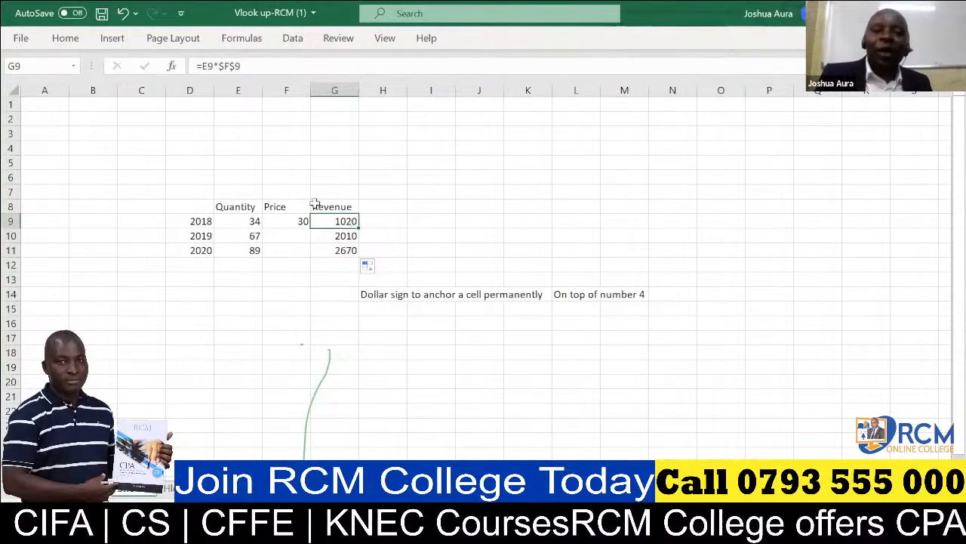
left_click(224, 67)
key("BackSpace")
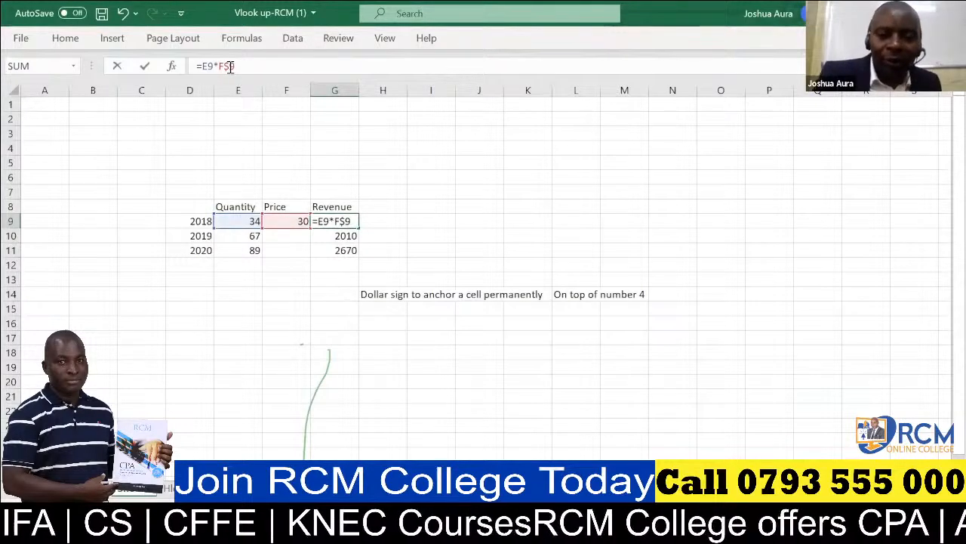
left_click(204, 320)
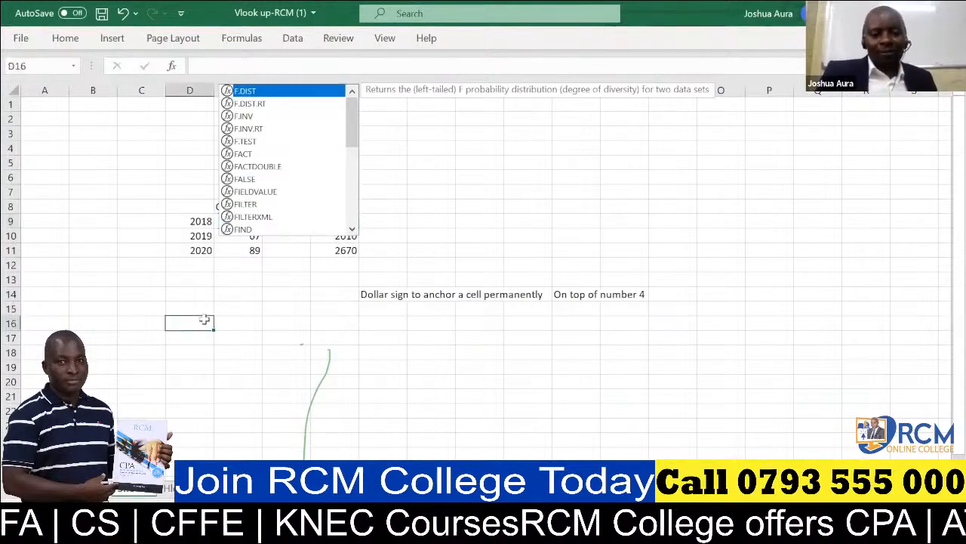
Clear the 2019 and 2020 revenue formulas in G10:G11 and refill both cells from the unanchored formula in G9.
left_click(341, 237)
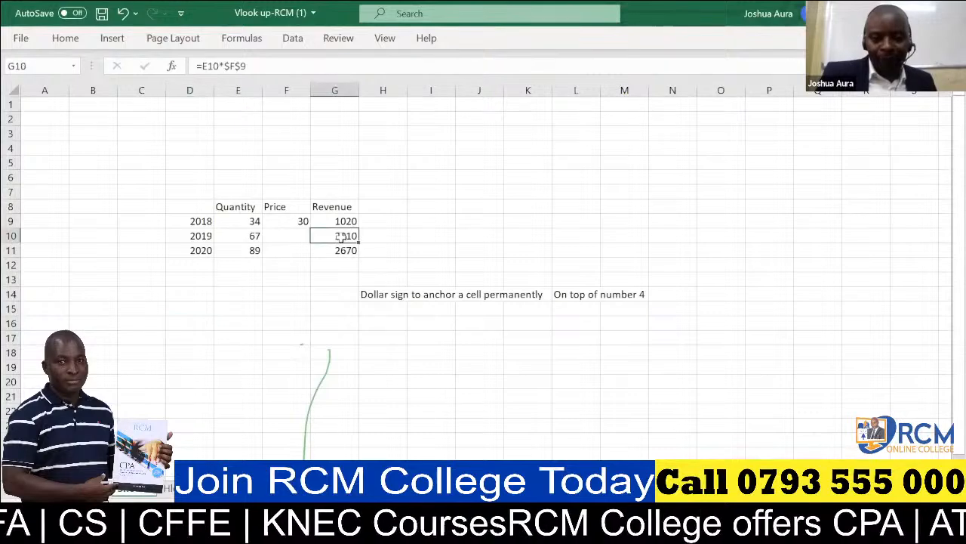
double_click(341, 237)
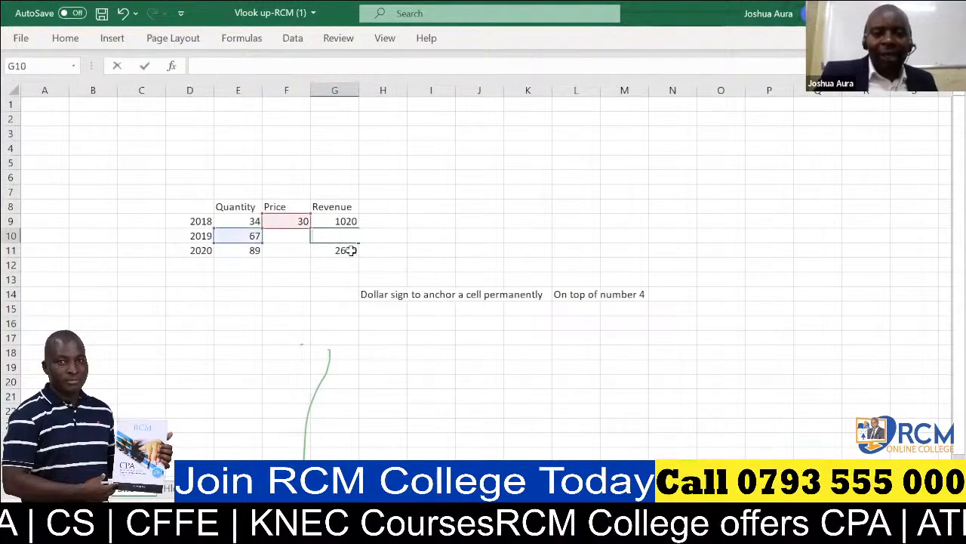
left_click(351, 250)
double_click(351, 250)
key("BackSpace")
key("BackSpace")
key("BackSpace")
key("BackSpace")
key("BackSpace")
key("BackSpace")
key("BackSpace")
key("BackSpace")
key("BackSpace")
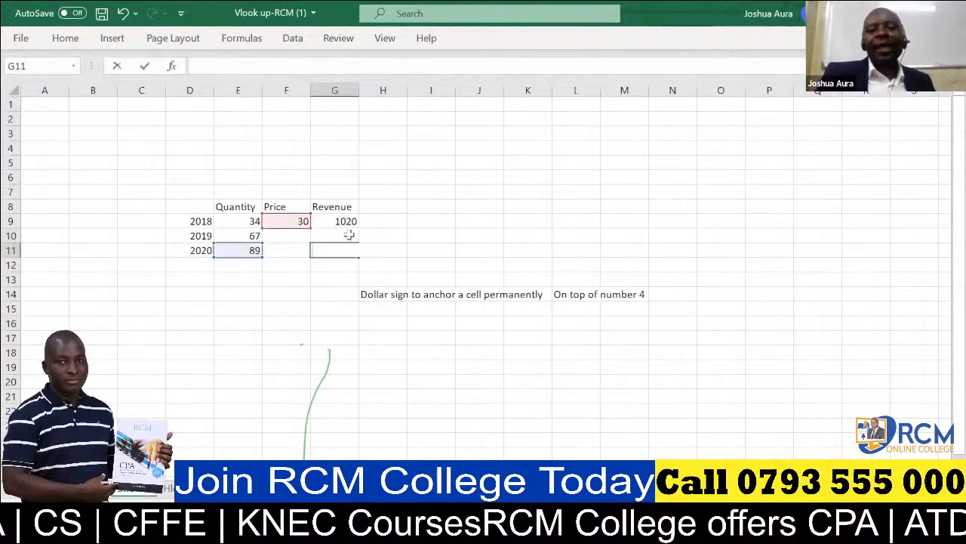
left_click(350, 236)
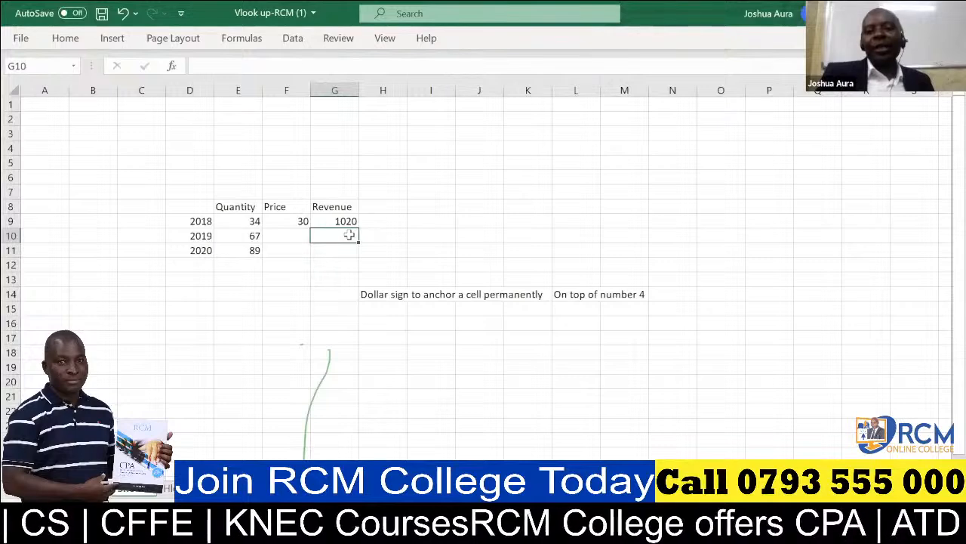
left_click(347, 220)
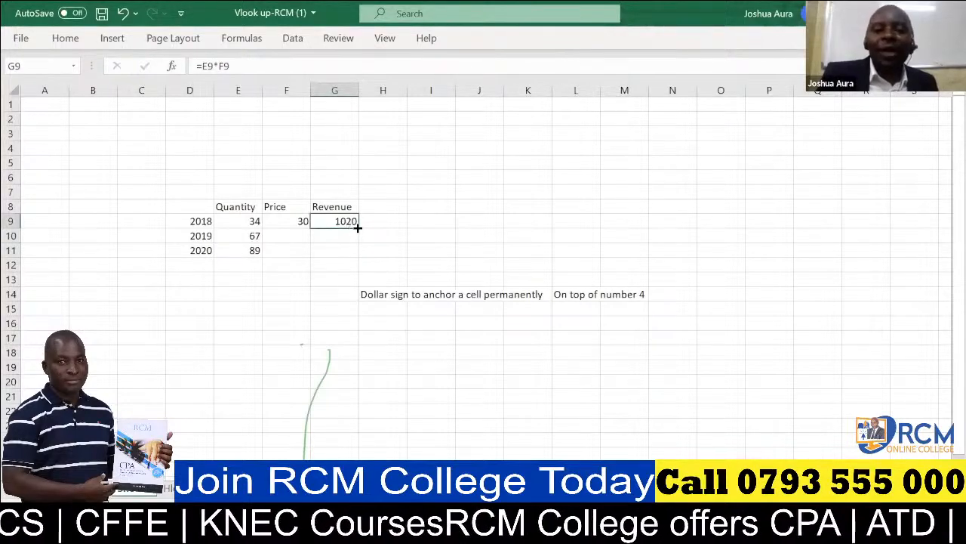
left_click_drag(358, 226, 358, 260)
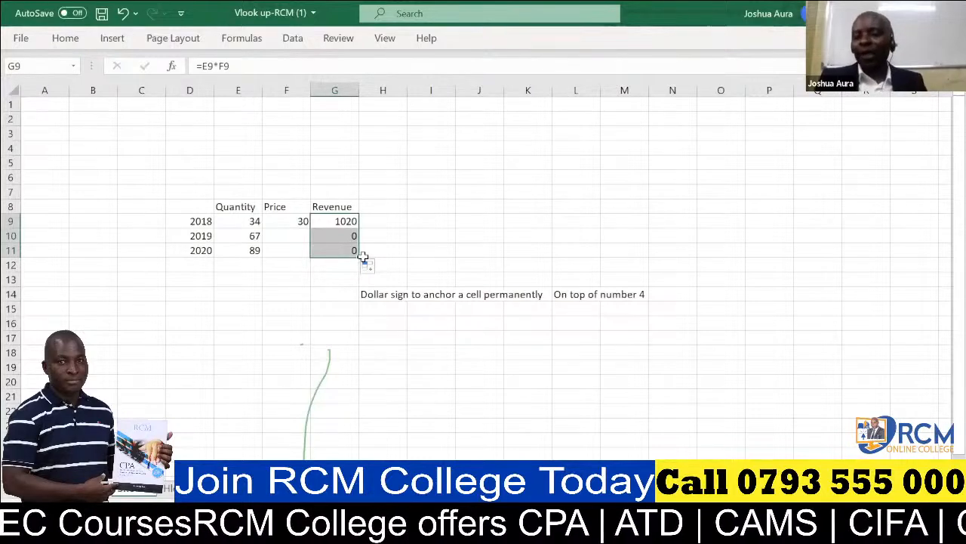
Rebuild the 2018 revenue formula in G9 as =E9*F9 from the quantity and price cells.
left_click(345, 222)
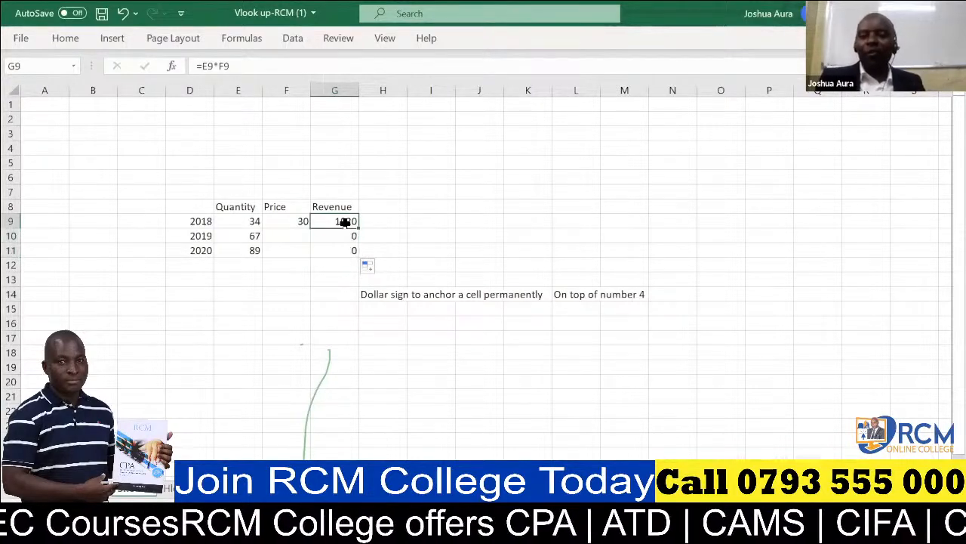
type("=")
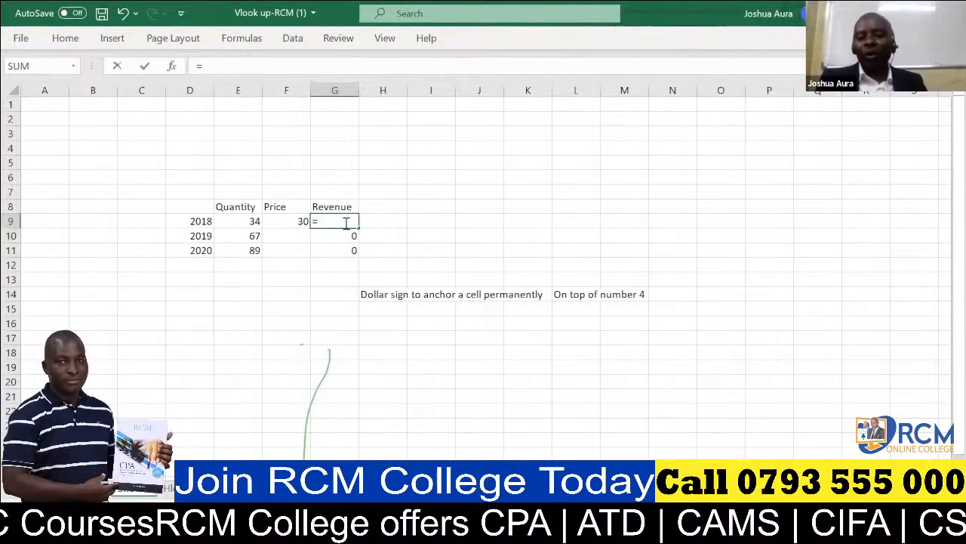
left_click(251, 220)
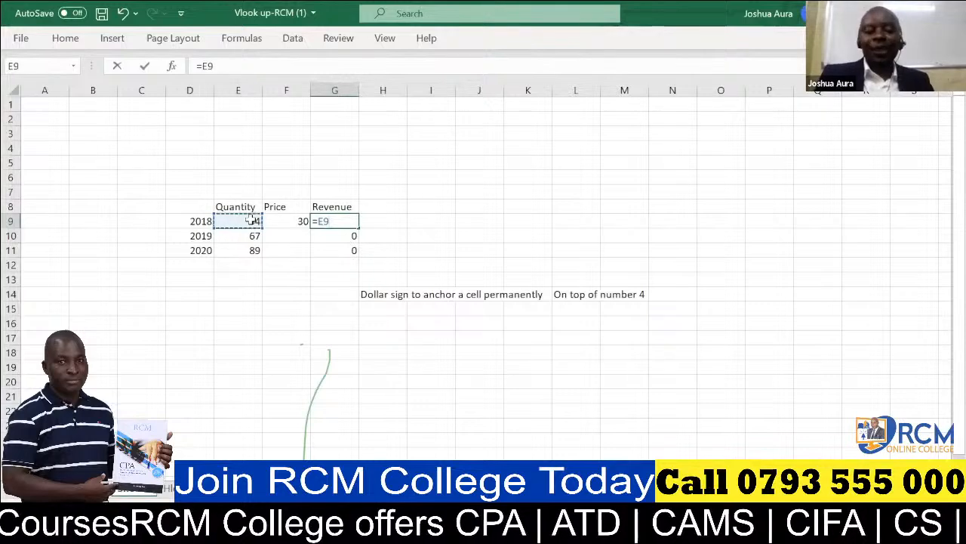
type("*")
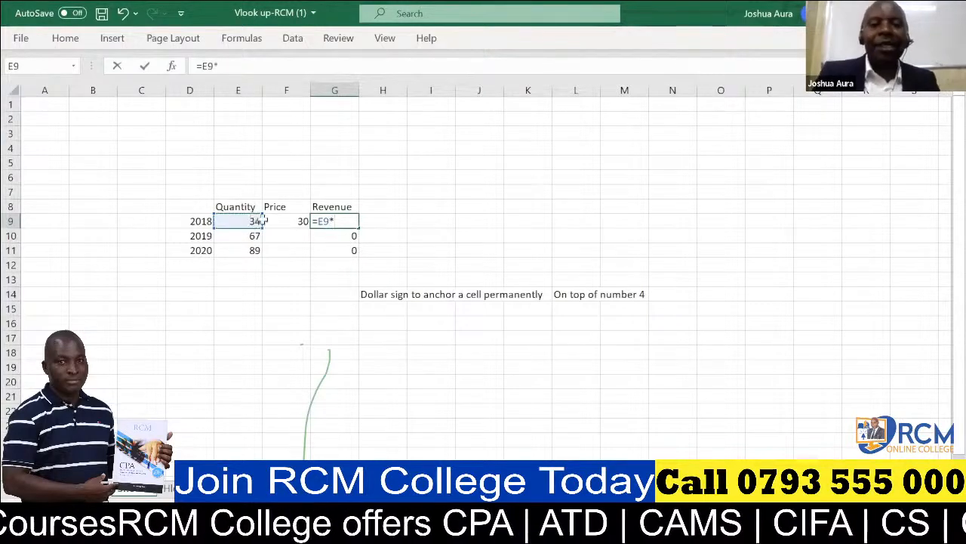
left_click(295, 220)
key("Return")
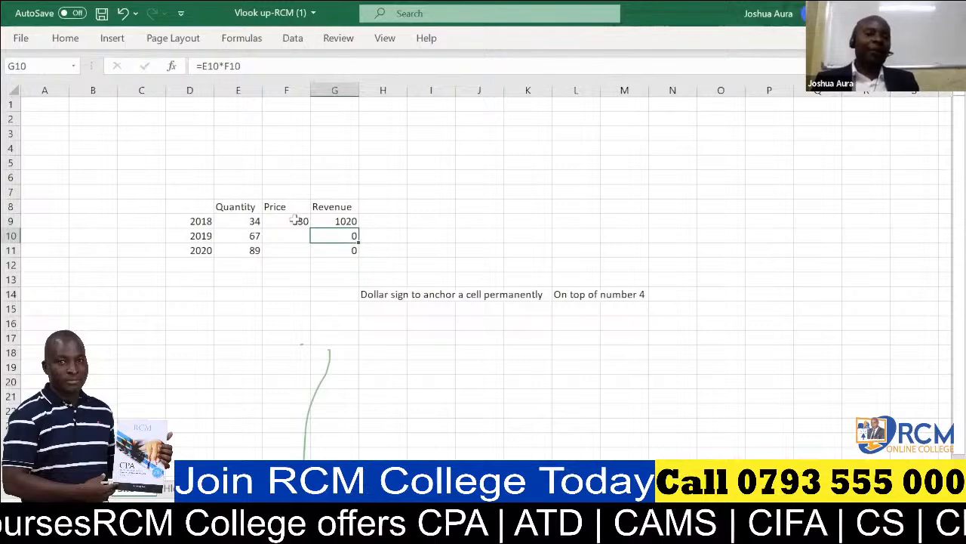
Anchor the price reference in the existing G9 revenue formula so it reads =E9*$F$9.
left_click(346, 219)
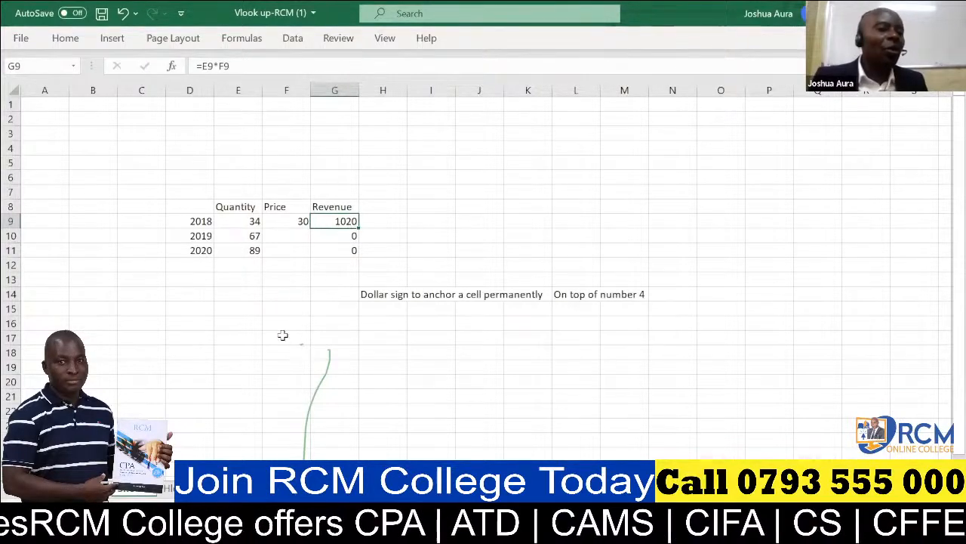
left_click(295, 221)
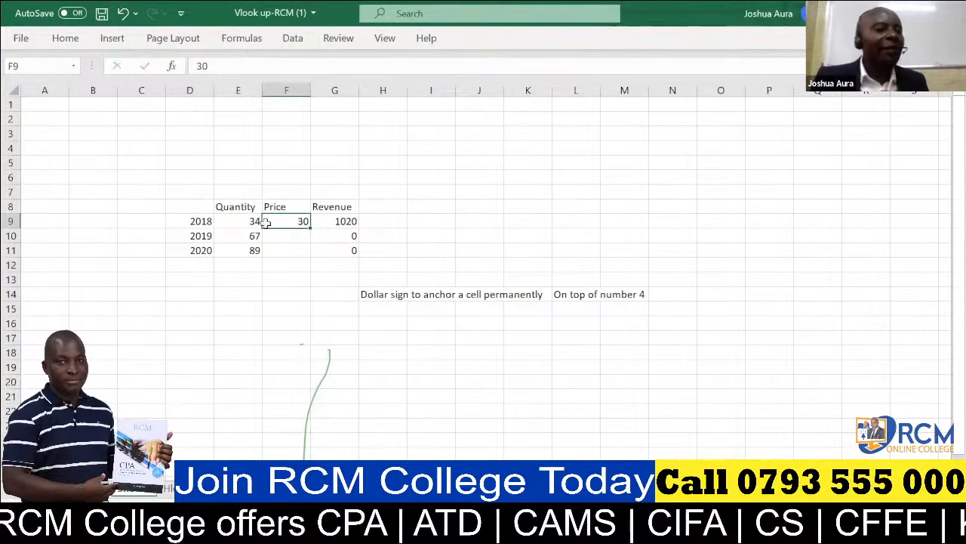
left_click(349, 220)
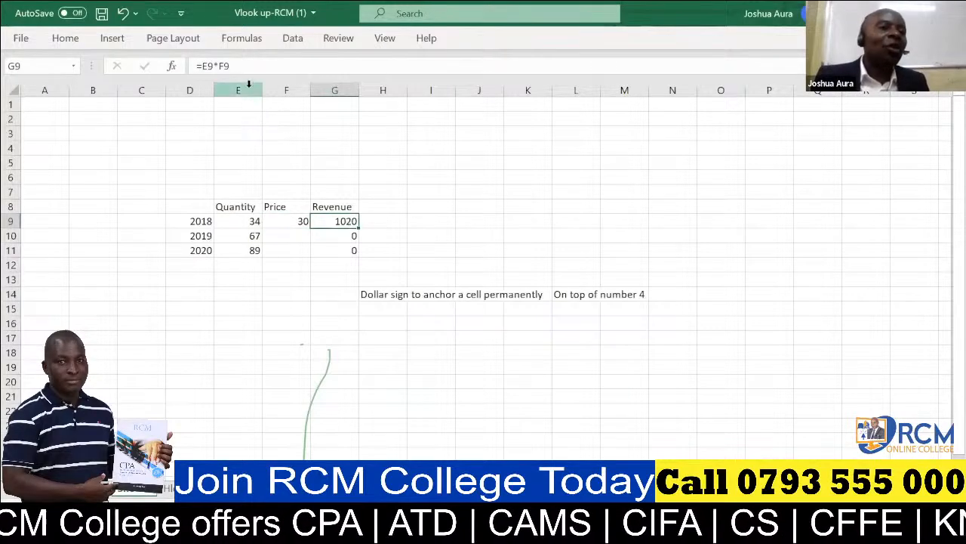
left_click(235, 67)
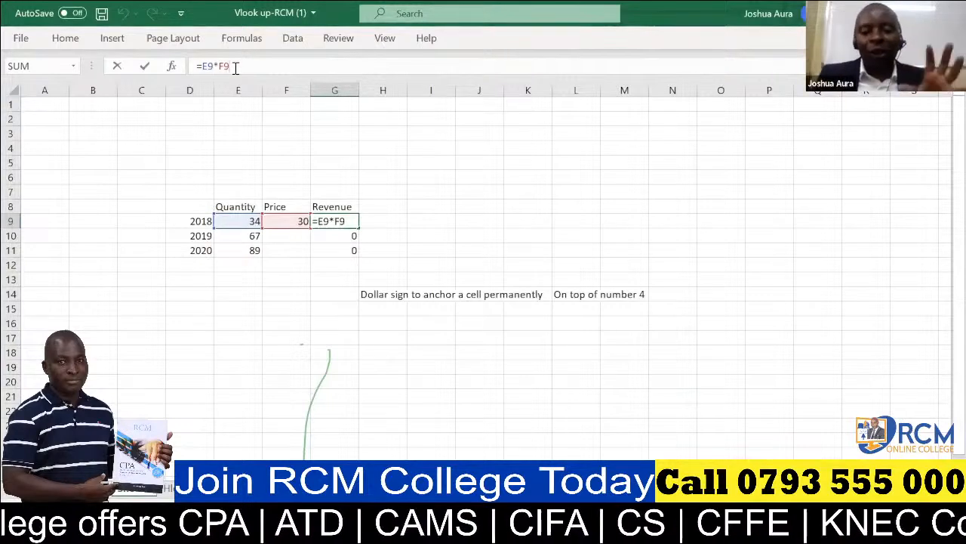
key("F4")
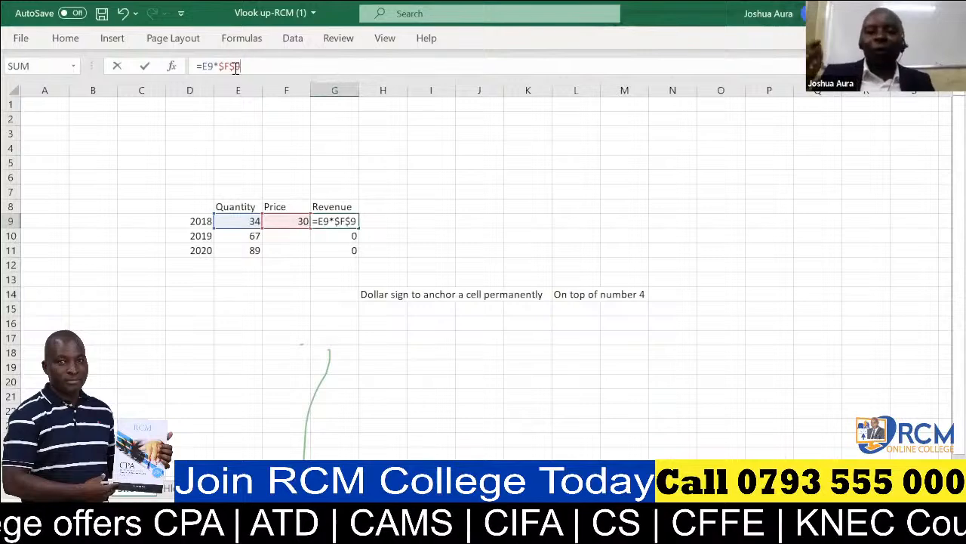
Enter the note "You can as well anchor a fixed cell using F4" in H15.
left_click(383, 306)
type("You can as well anchor a")
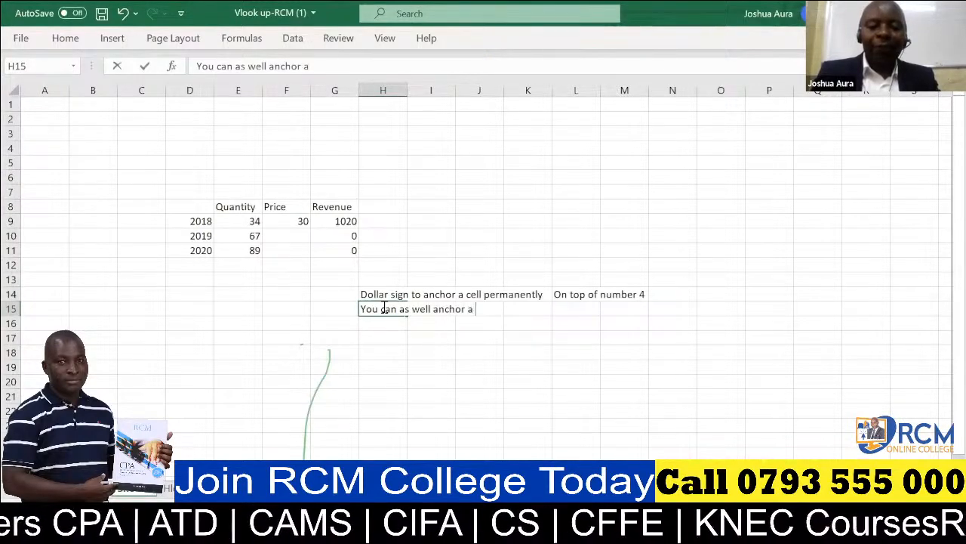
type(" fixed")
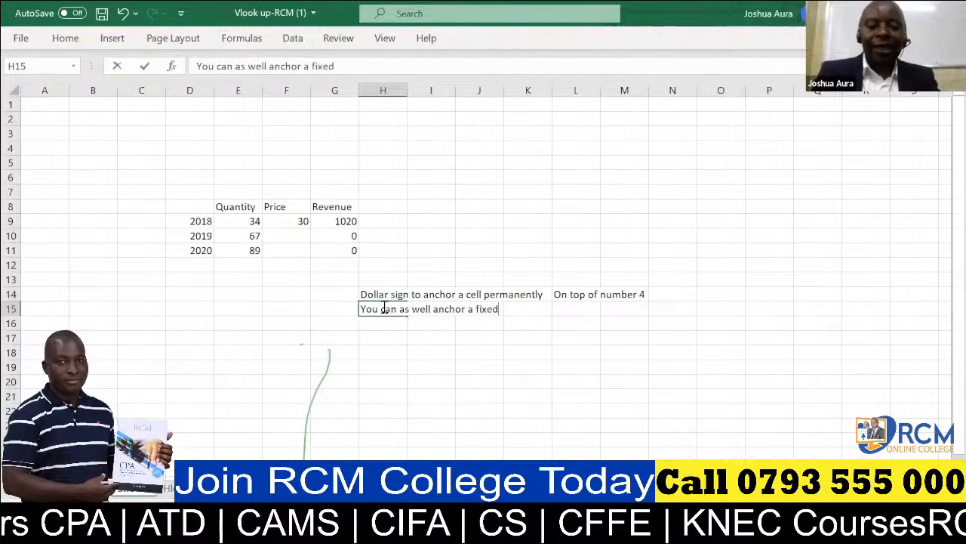
type(" cell u")
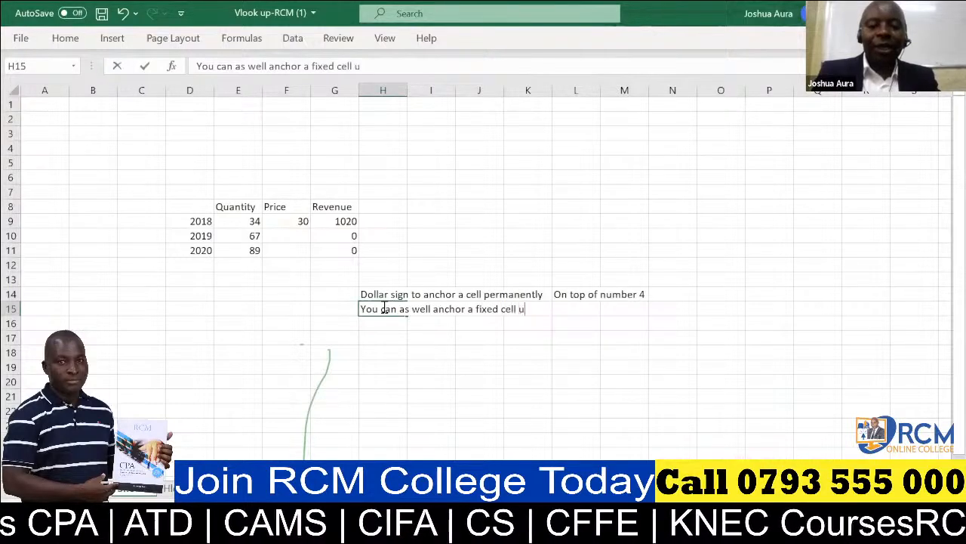
type("sing F4")
key("Return")
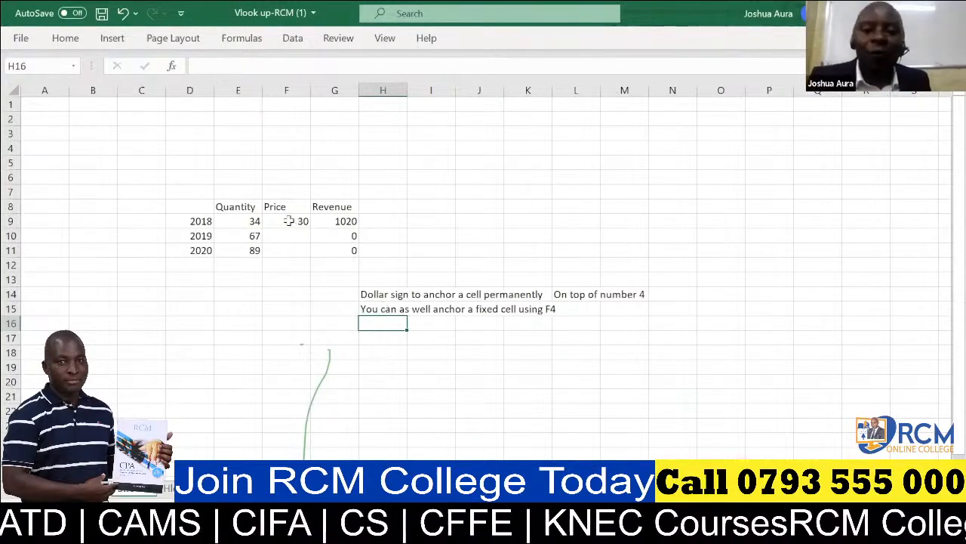
Fill the anchored revenue formula from G9 down through G11, and reselect G9.
left_click(345, 220)
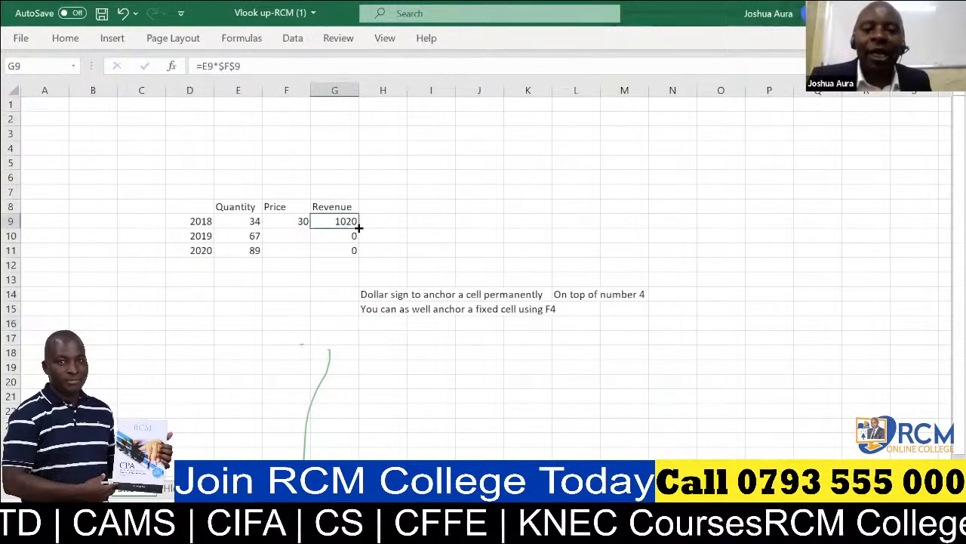
double_click(359, 226)
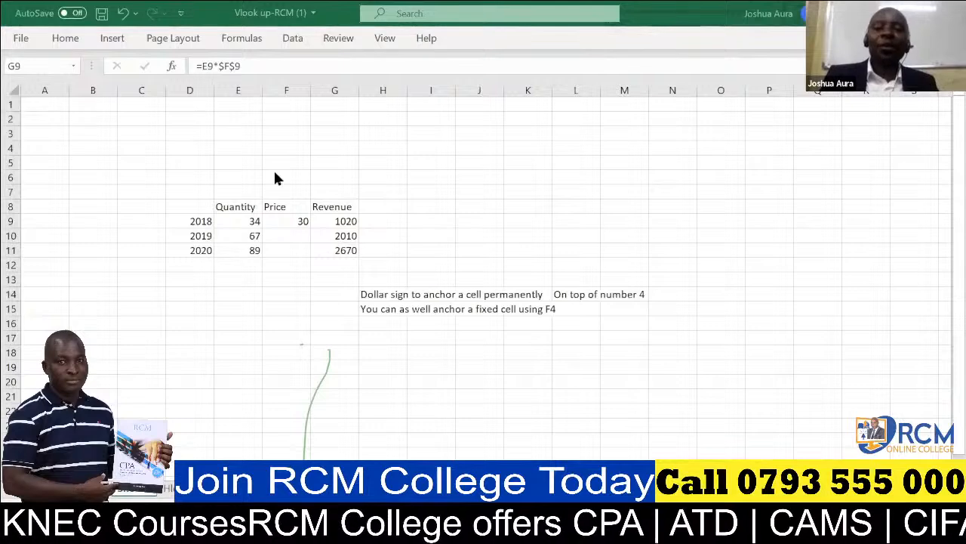
left_click(353, 222)
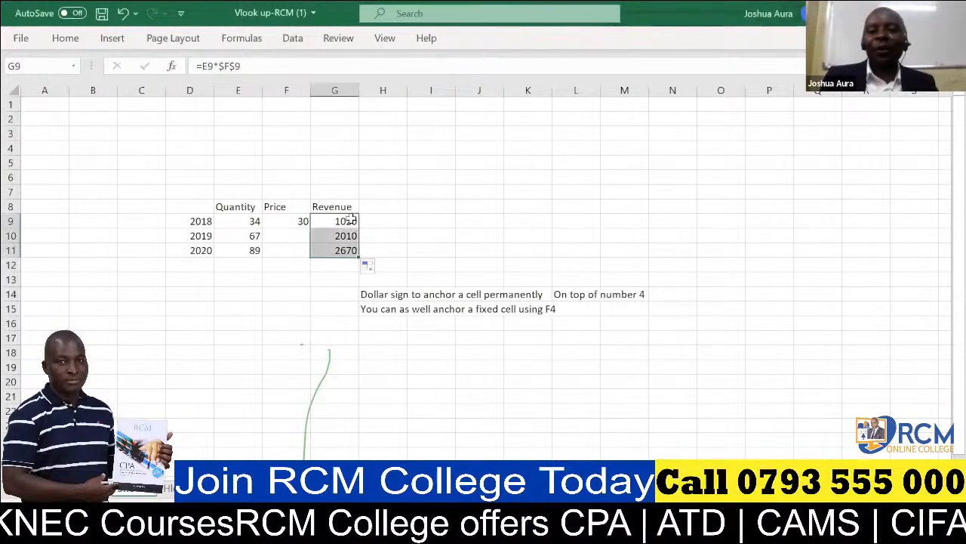
left_click(352, 220)
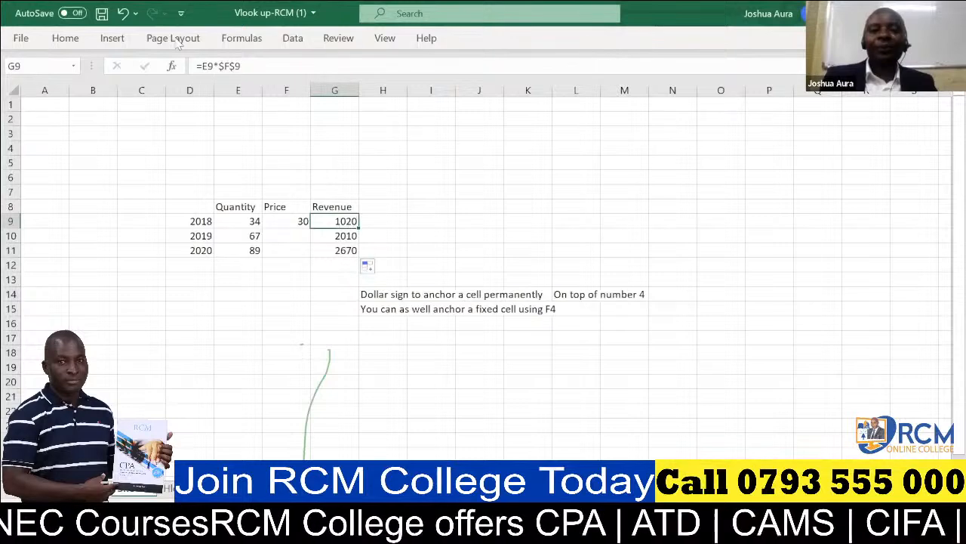
Undo the recent edits back to the point where H15 and the revenue cells G9:G11 are empty.
left_click(123, 13)
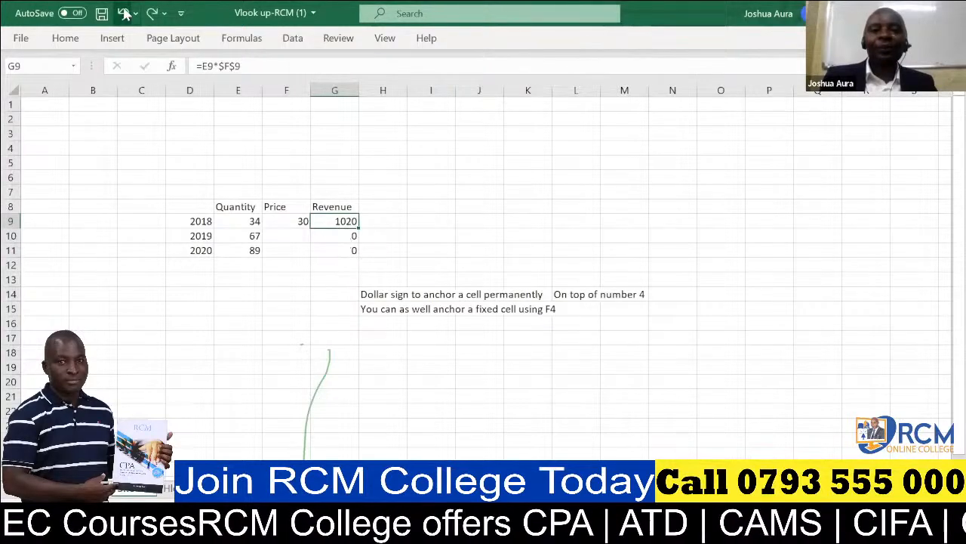
left_click(123, 13)
left_click(123, 12)
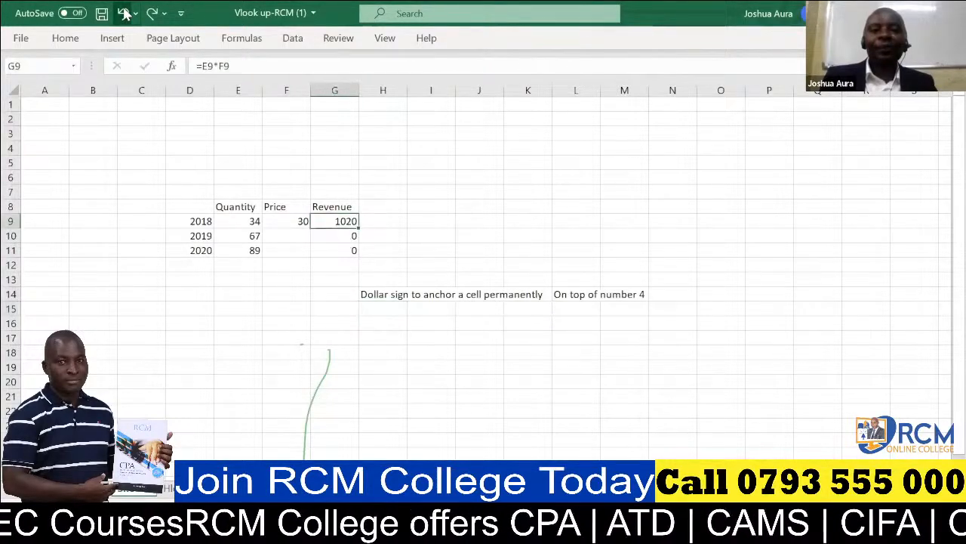
left_click(123, 13)
left_click(123, 12)
left_click(123, 13)
left_click(123, 13)
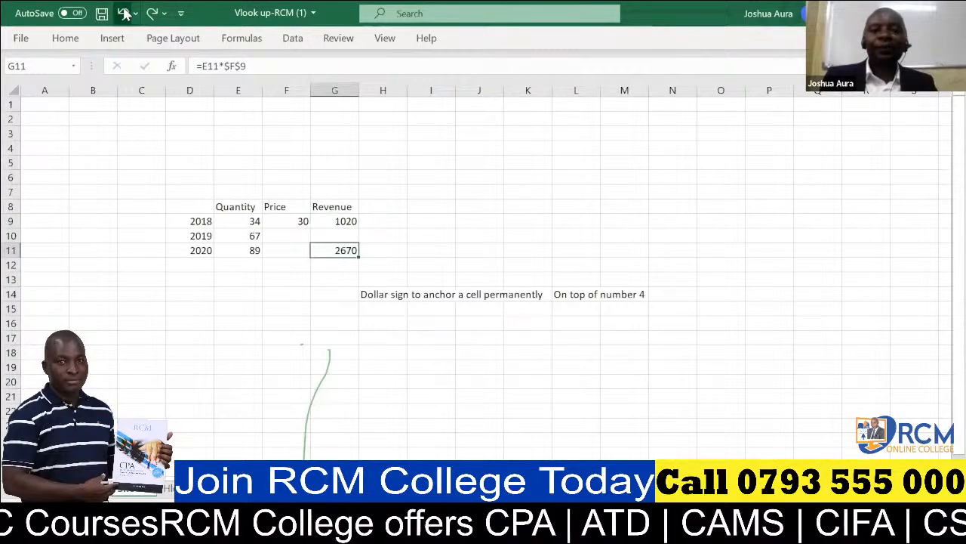
left_click(123, 13)
left_click(123, 13)
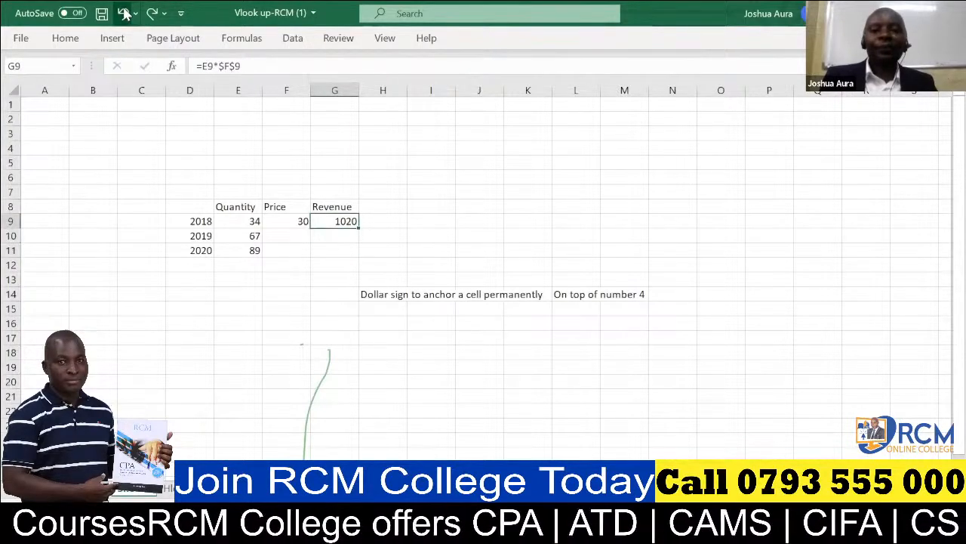
left_click(123, 13)
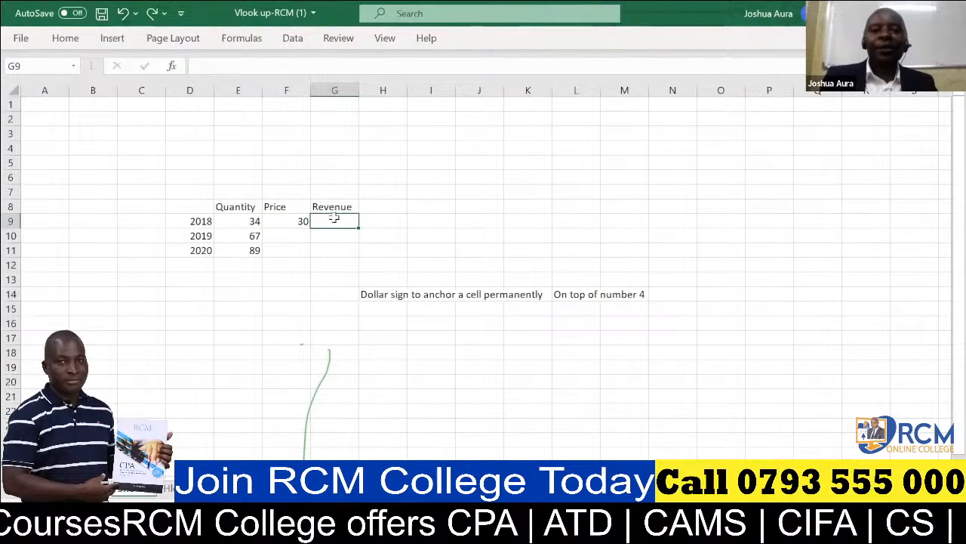
Build the 2018 revenue formula =E9*$F$9 in G9 with the price anchored, and fill it down through G11.
type("=")
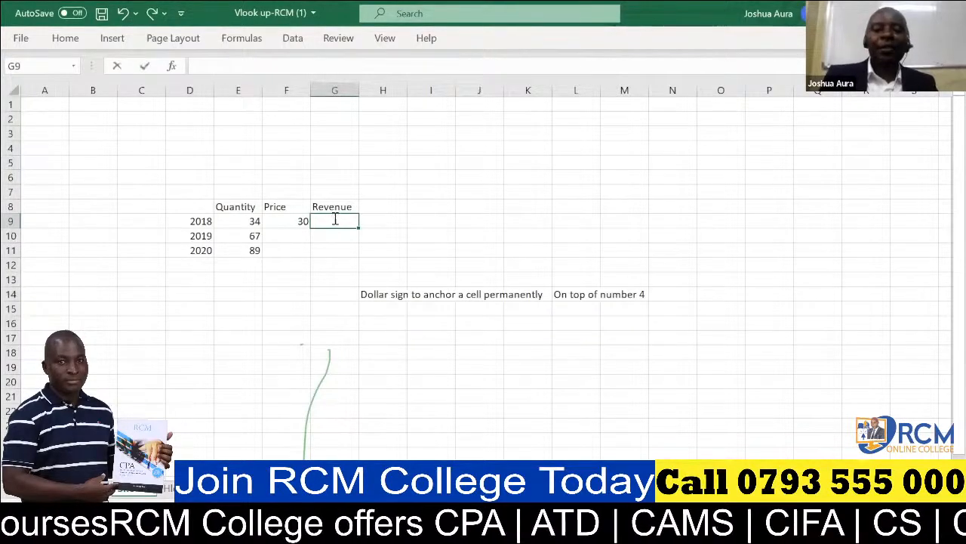
left_click(257, 221)
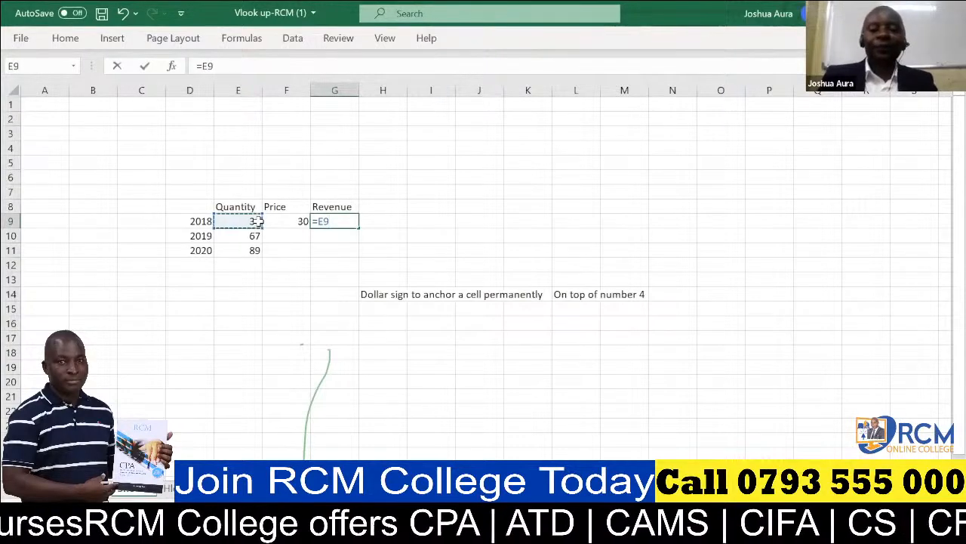
type("*")
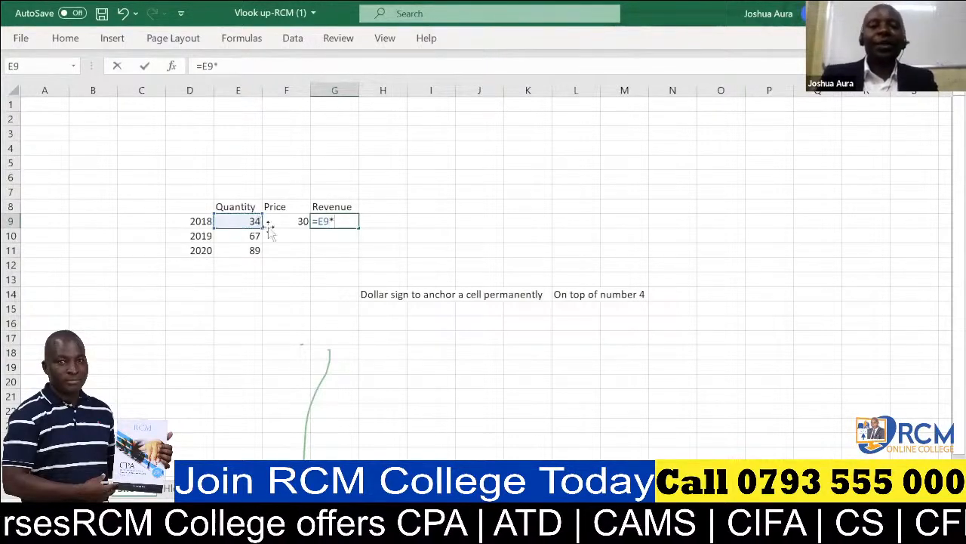
left_click(302, 222)
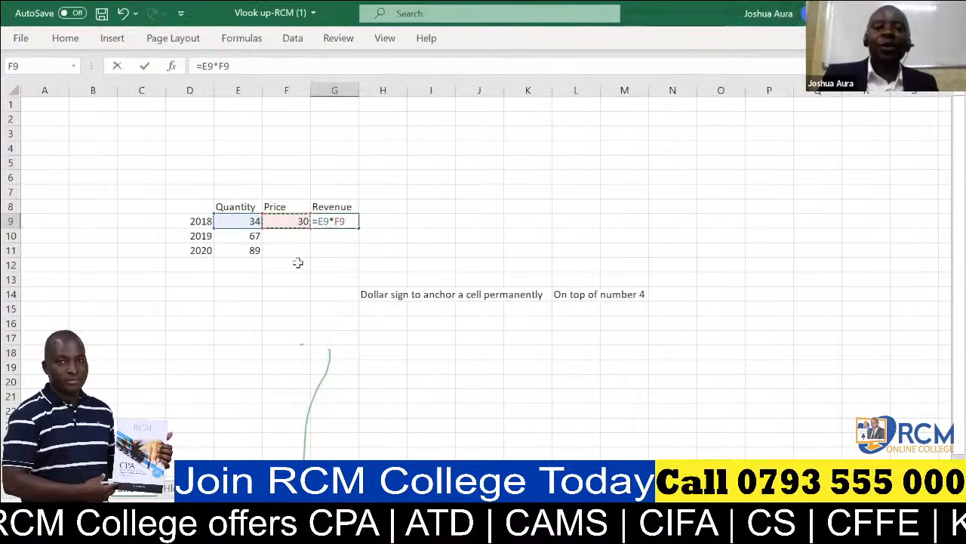
key("F4")
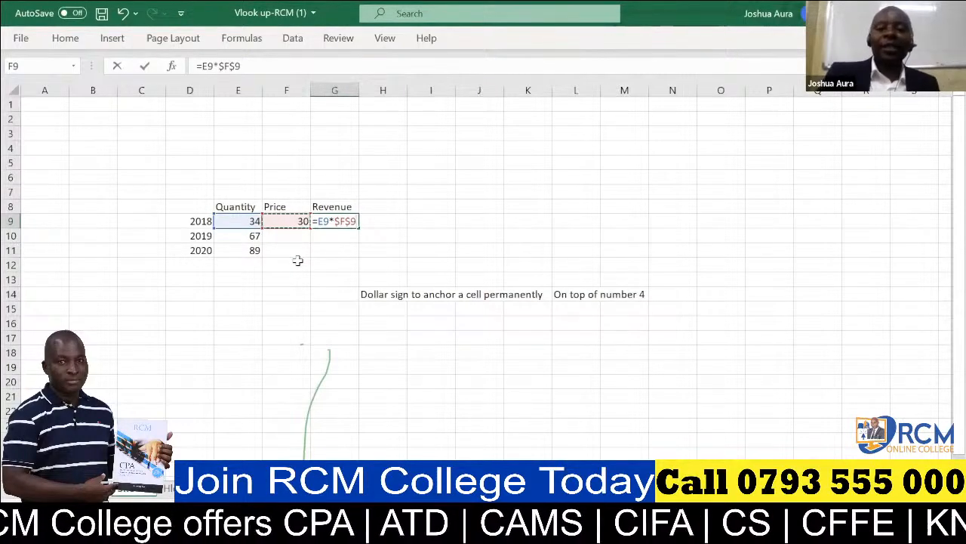
key("Return")
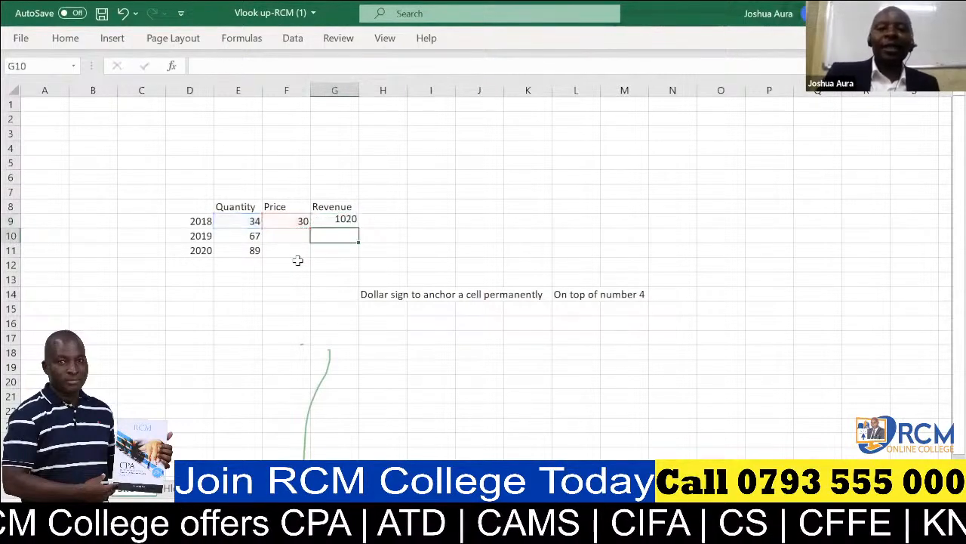
left_click(349, 221)
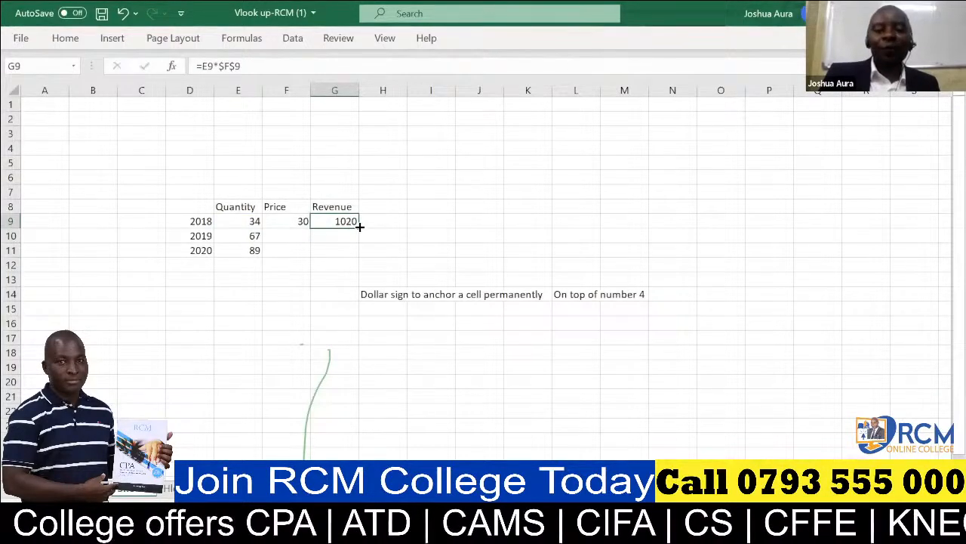
double_click(360, 226)
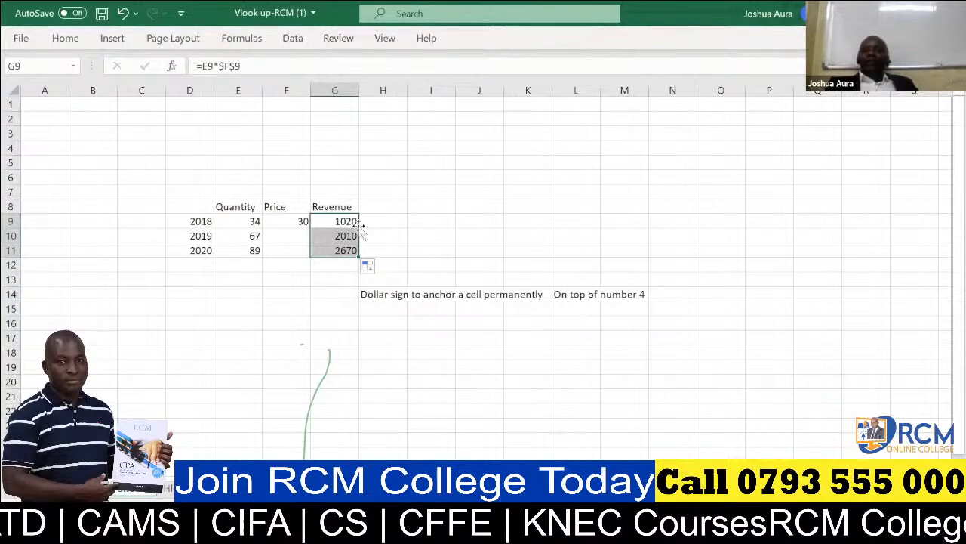
Return to the workbook and open its blank worksheet.
left_click(444, 67)
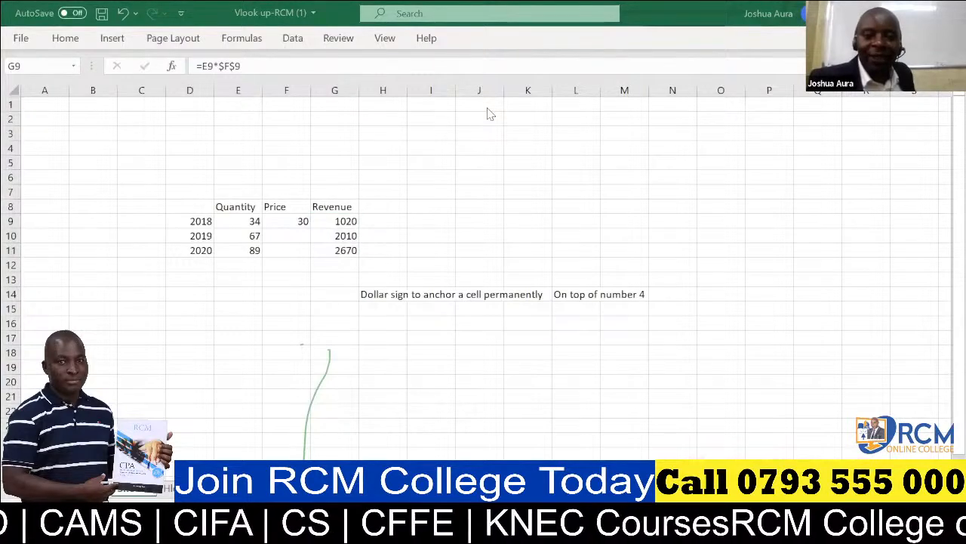
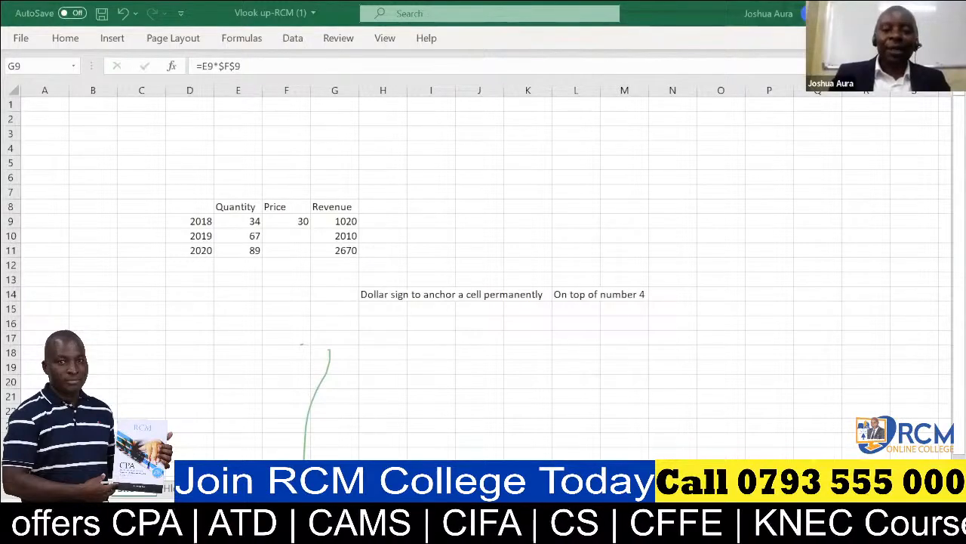
key("alt+Tab")
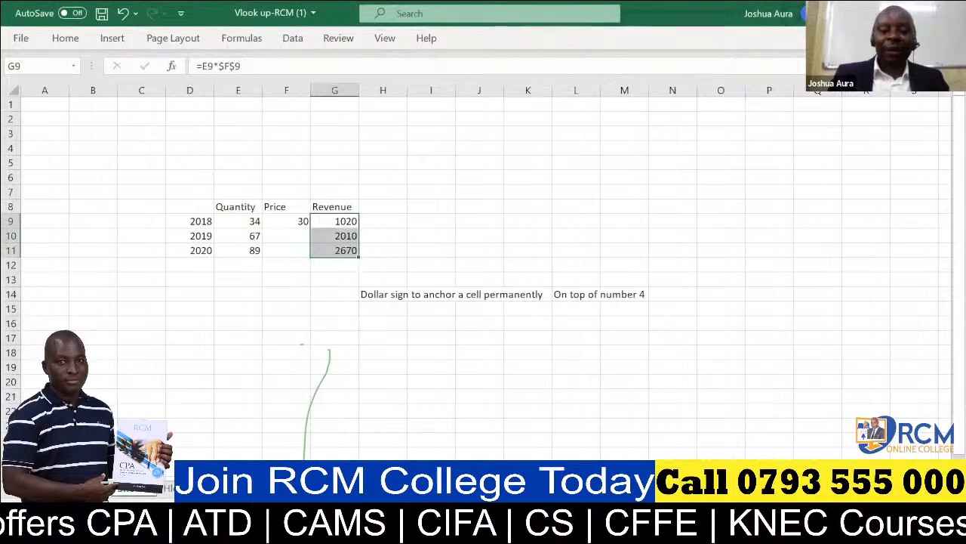
left_click(219, 489)
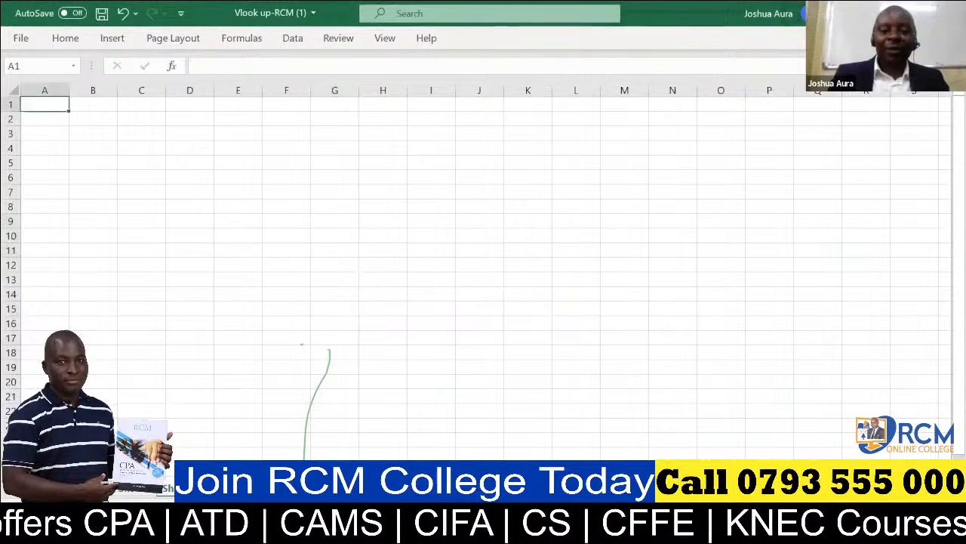
Enter the numbers 1 to 9 one by one down column E, from E8 to E16.
left_click(234, 208)
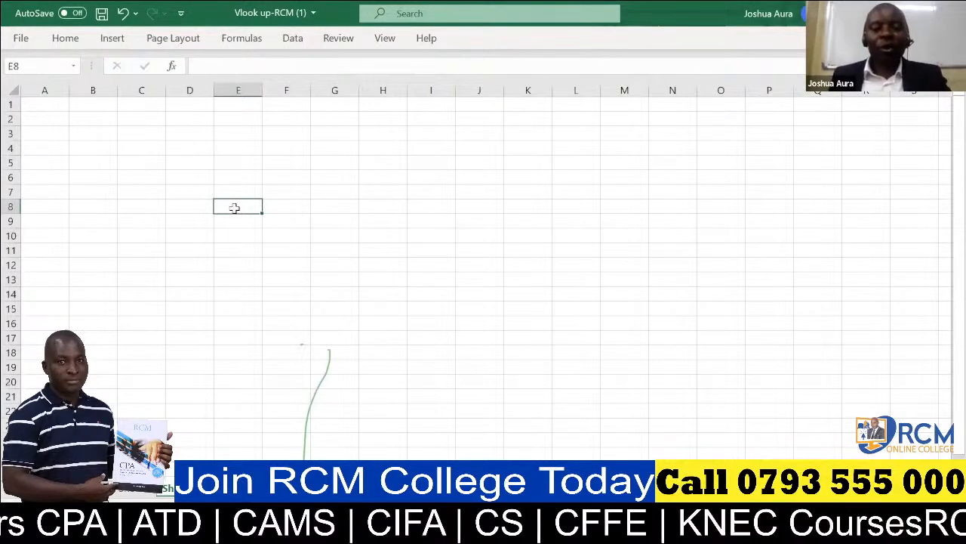
type("1")
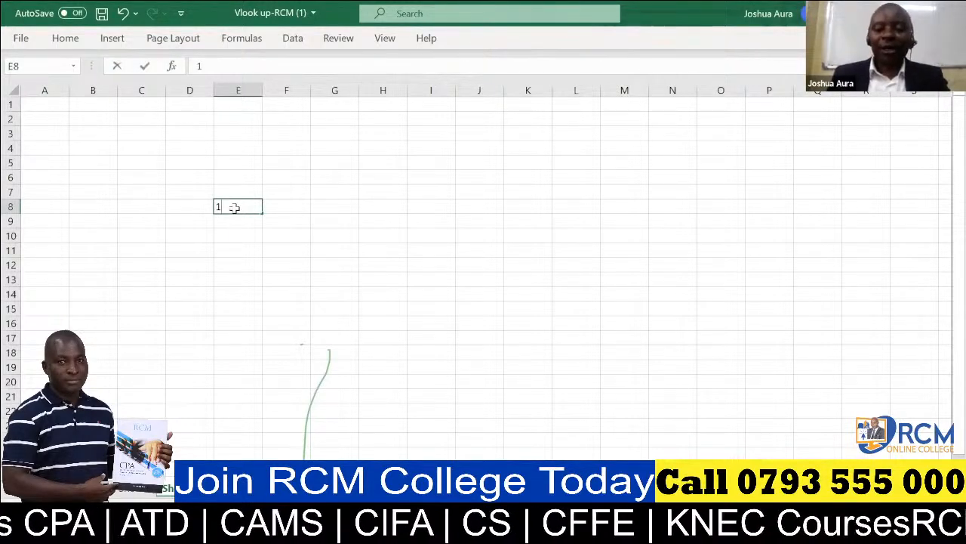
key("Return")
type("2")
key("Return")
type("3")
key("Return")
type("4")
key("Return")
type("5")
key("Return")
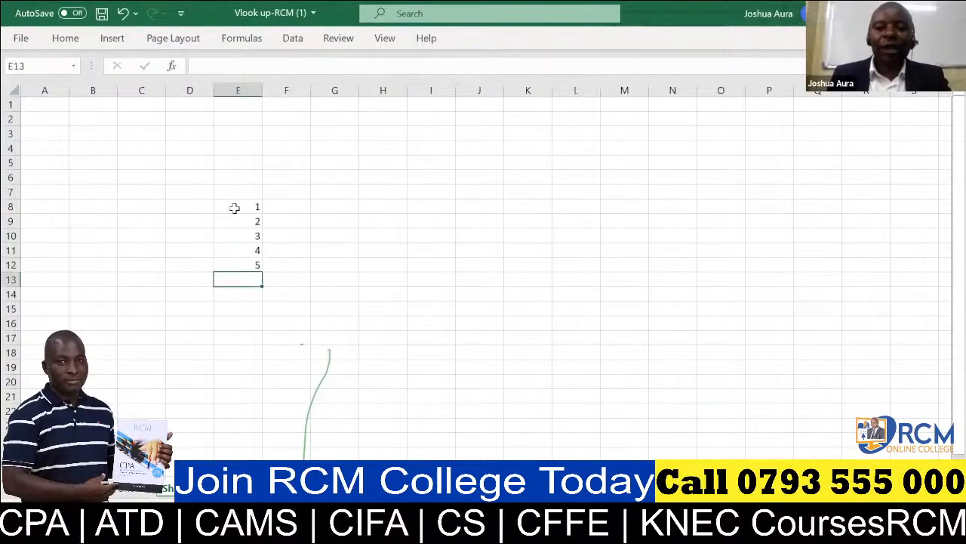
type("6")
key("Return")
type("7")
key("Return")
type("8")
key("Return")
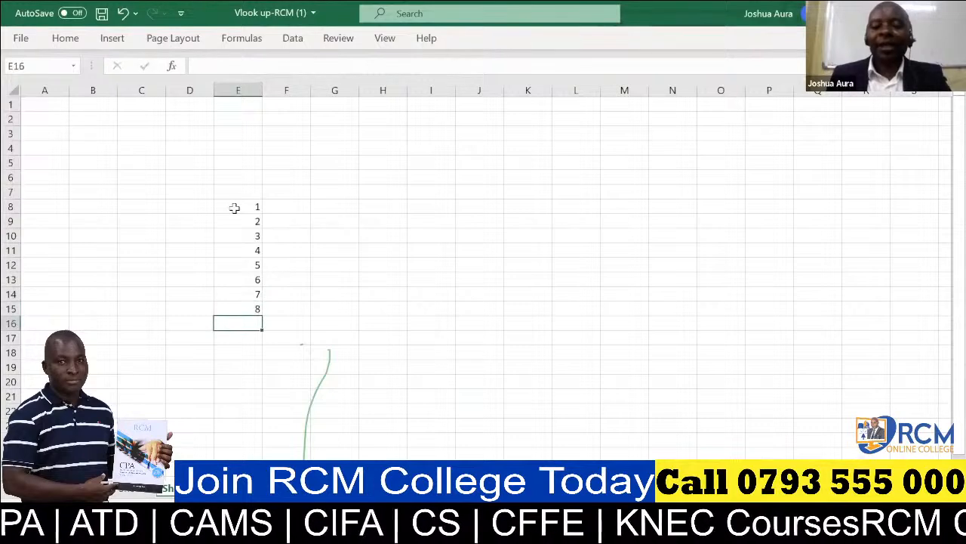
key("Return")
key("Up")
type("9")
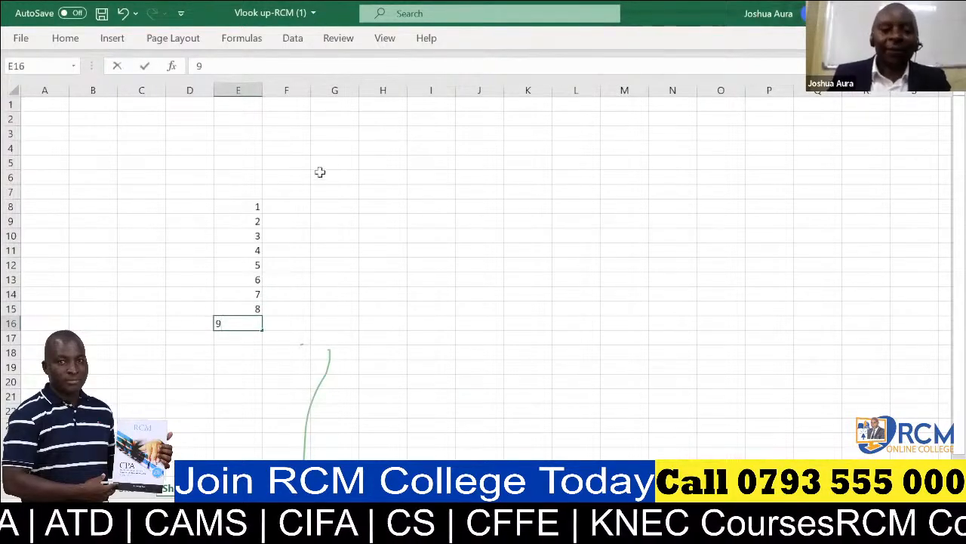
Enter the numbers 1 to 9 one by one across row 7, from F7 to N7.
left_click(298, 190)
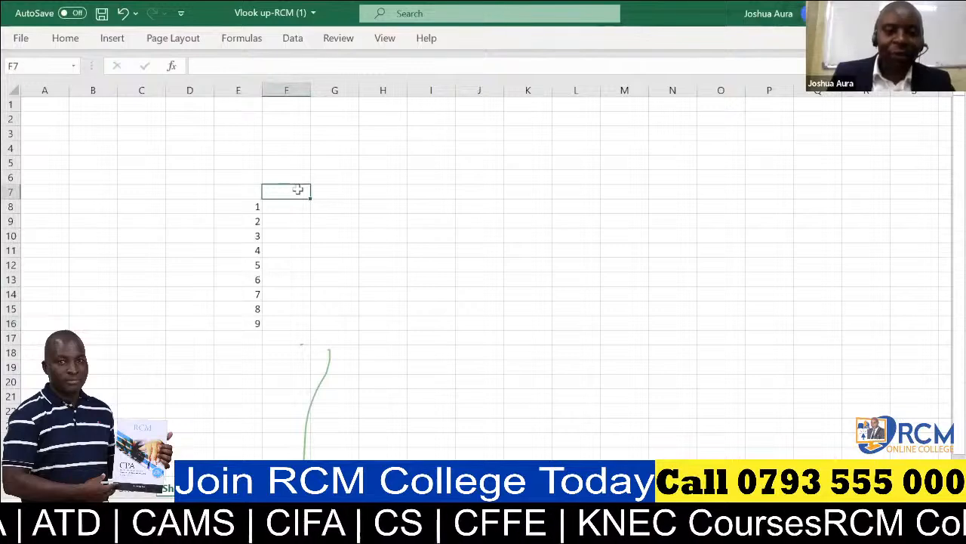
type("1")
key("Tab")
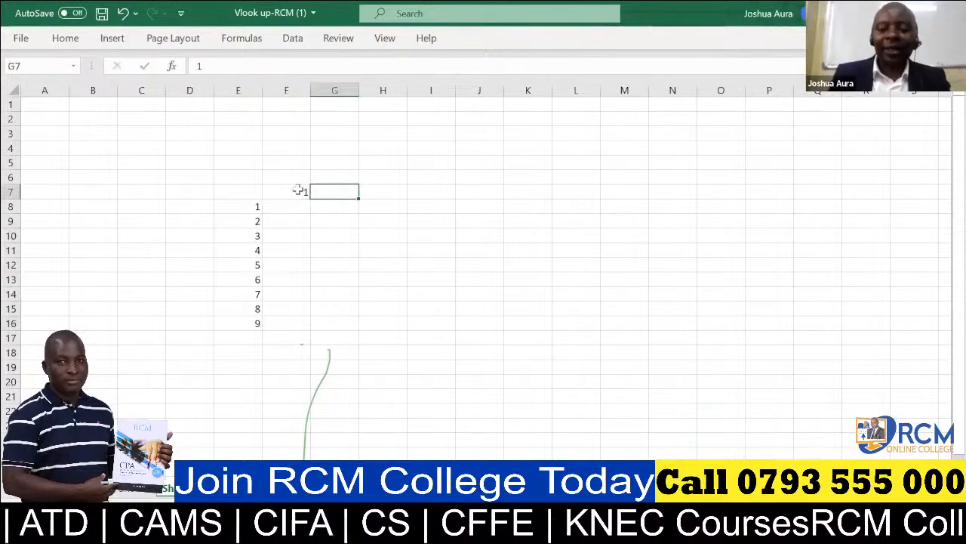
type("2")
key("Tab")
type("3")
key("Tab")
type("4")
key("Tab")
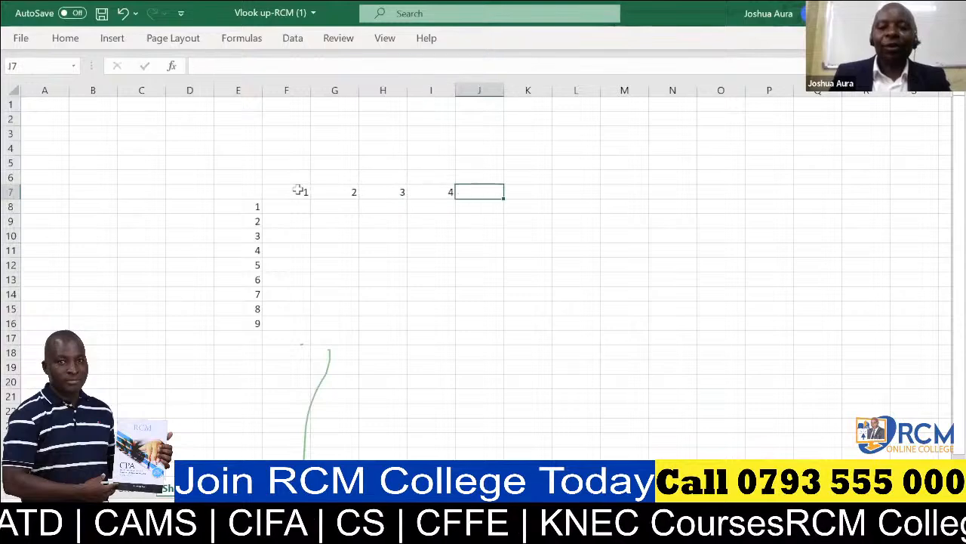
type("5")
key("Tab")
type("6")
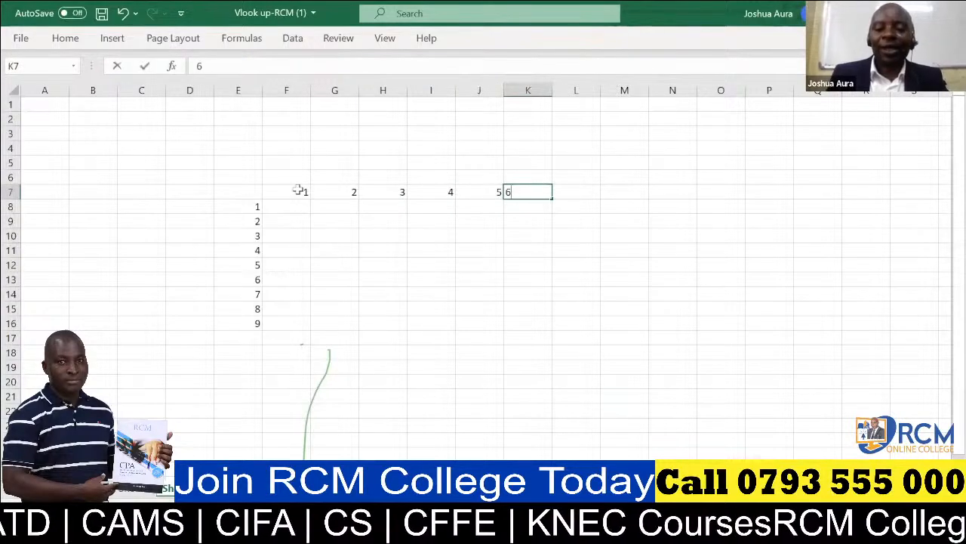
key("Tab")
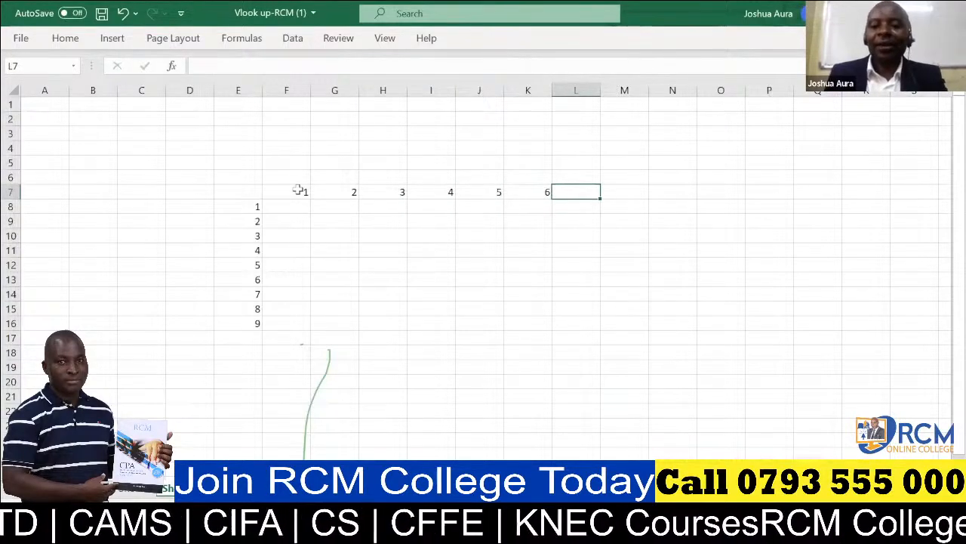
type("7")
key("Tab")
type("8")
key("Tab")
type("9")
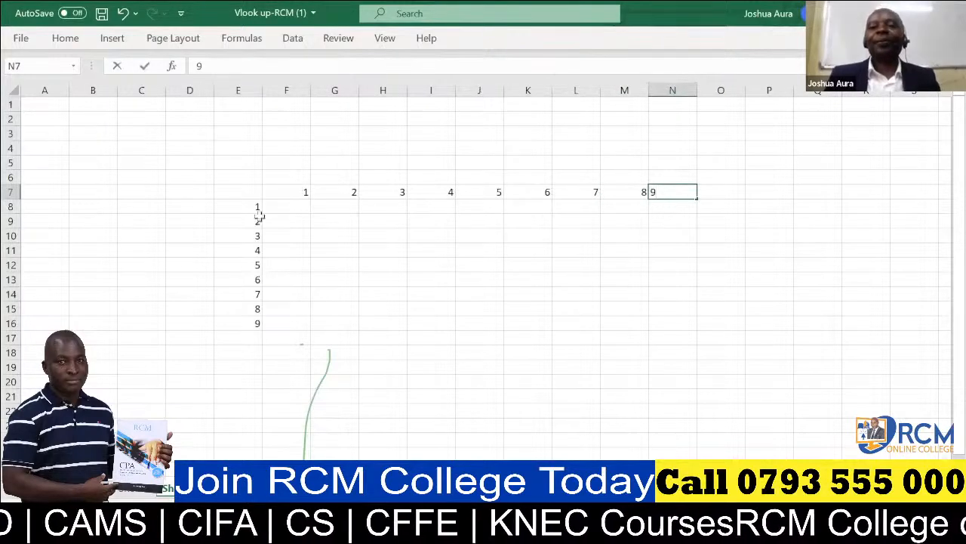
left_click(281, 210)
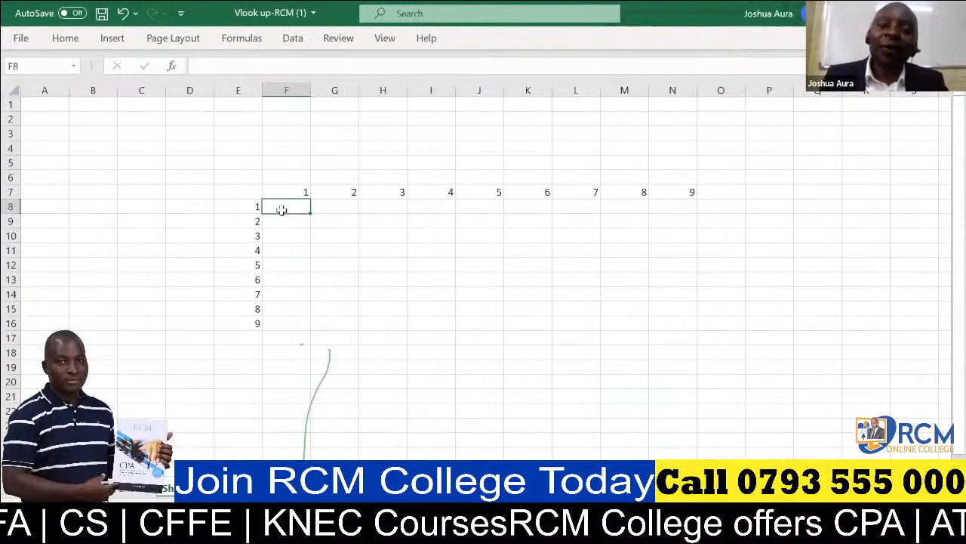
Clear the contents of the entire worksheet.
left_click(289, 190)
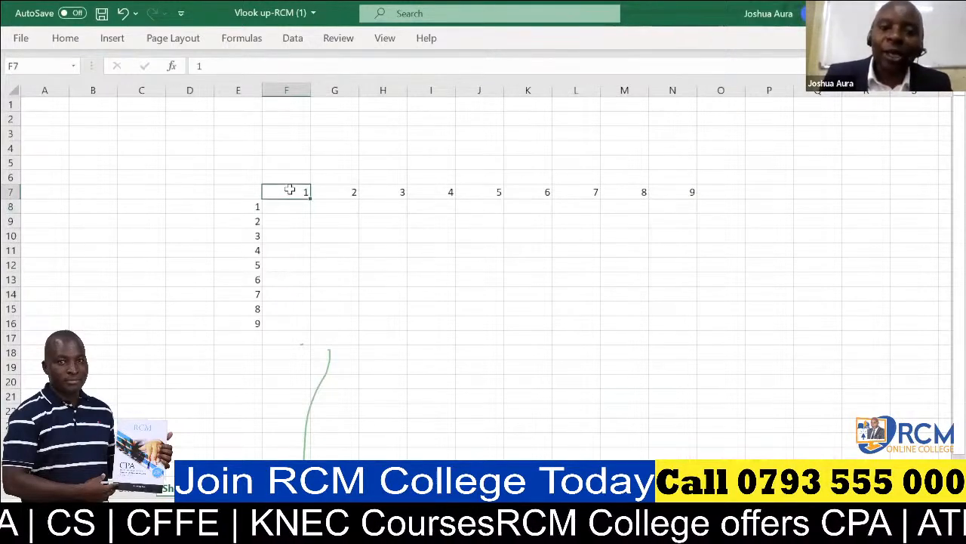
left_click(14, 89)
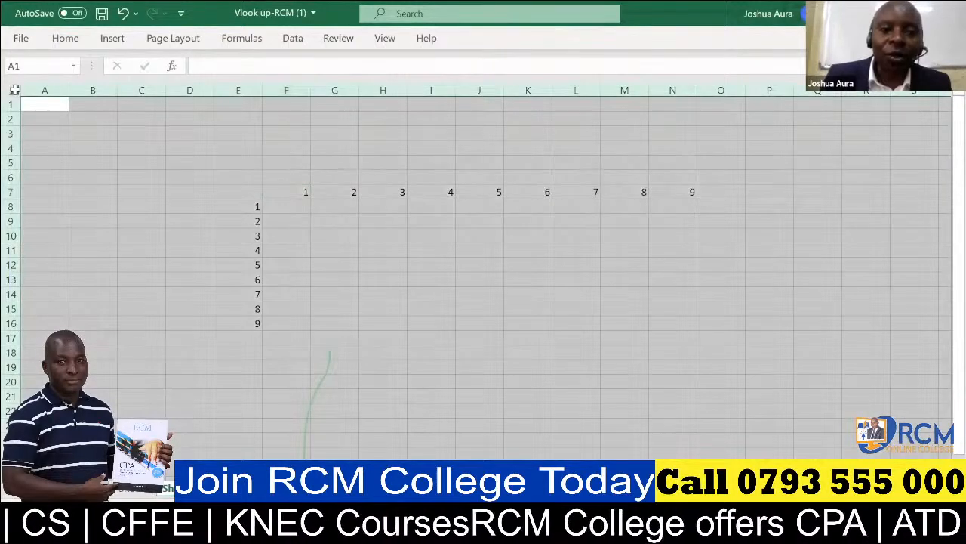
key("Delete")
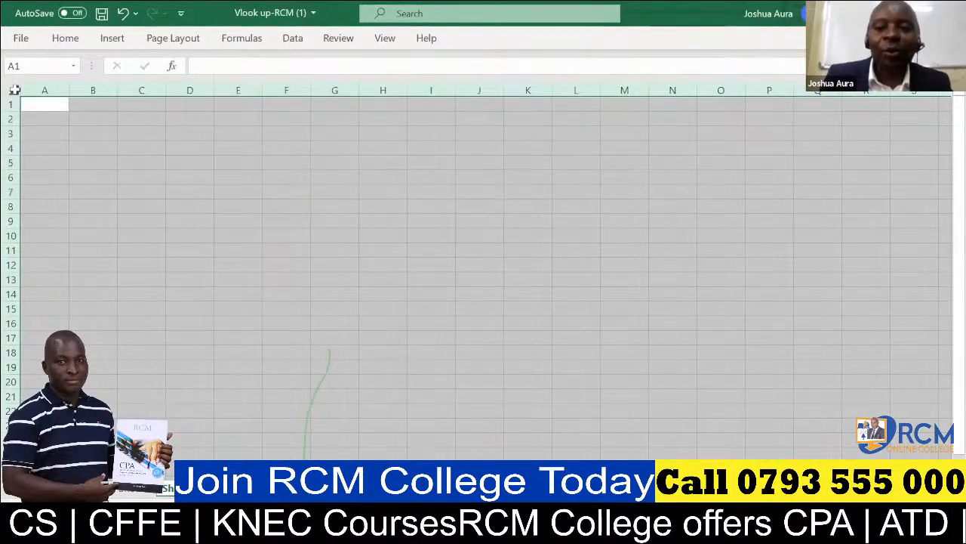
Enter the starting numbers 1 and 2 in cells F9 and F10.
left_click(285, 219)
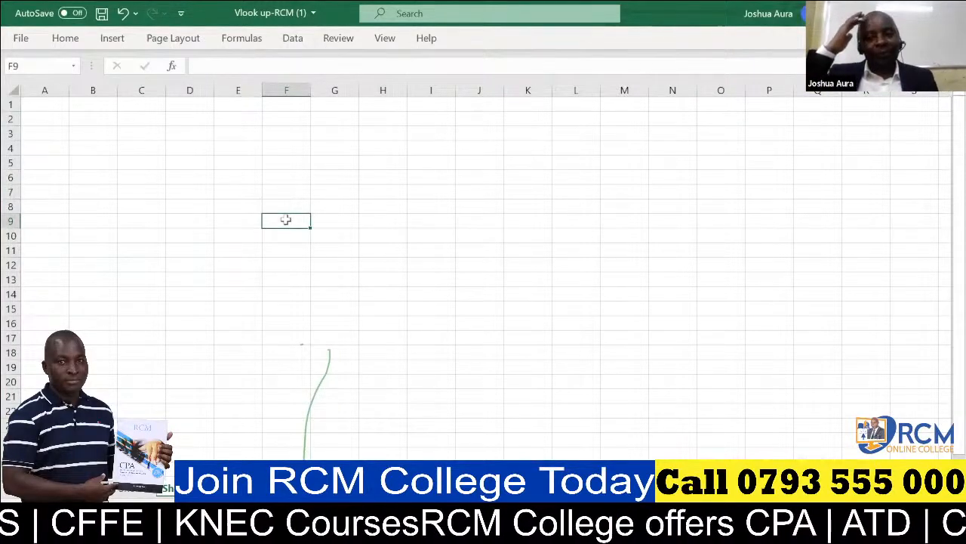
type("1")
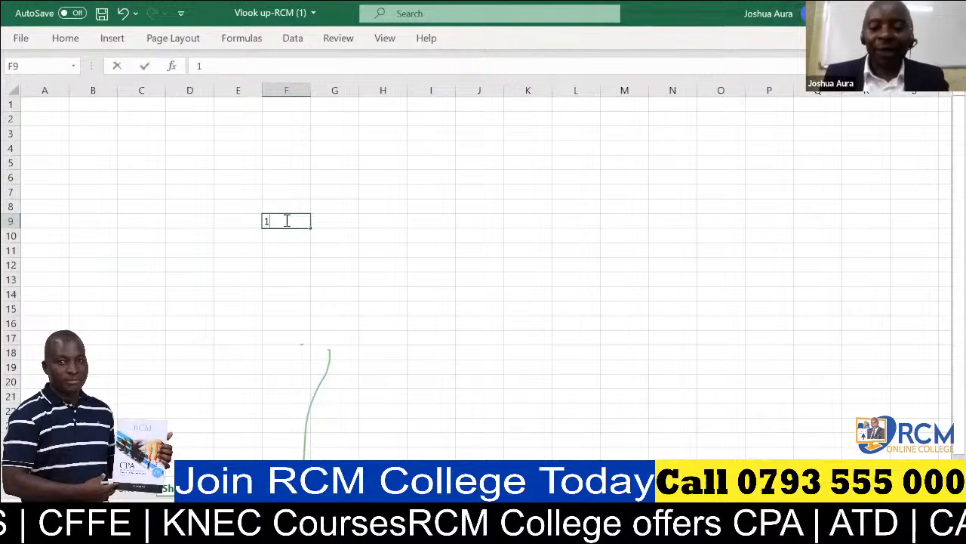
key("Return")
type("2")
key("Return")
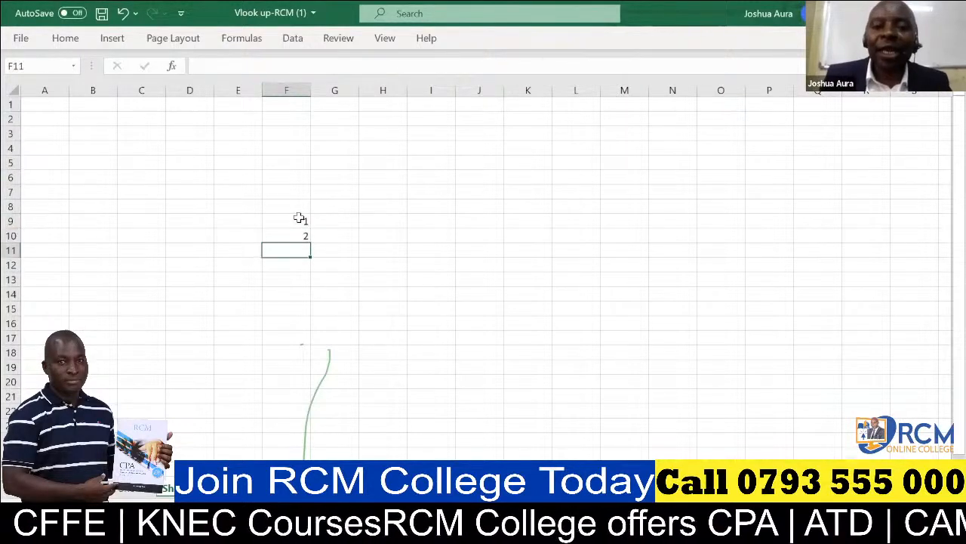
Extend the number series in F9:F10 down to cell F17 with AutoFill.
left_click_drag(299, 218, 300, 232)
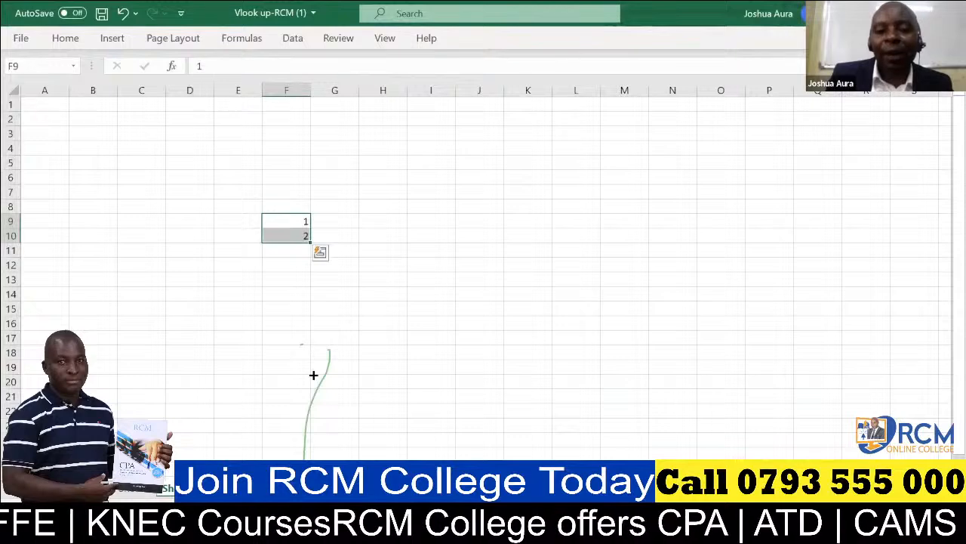
left_click_drag(311, 344, 312, 345)
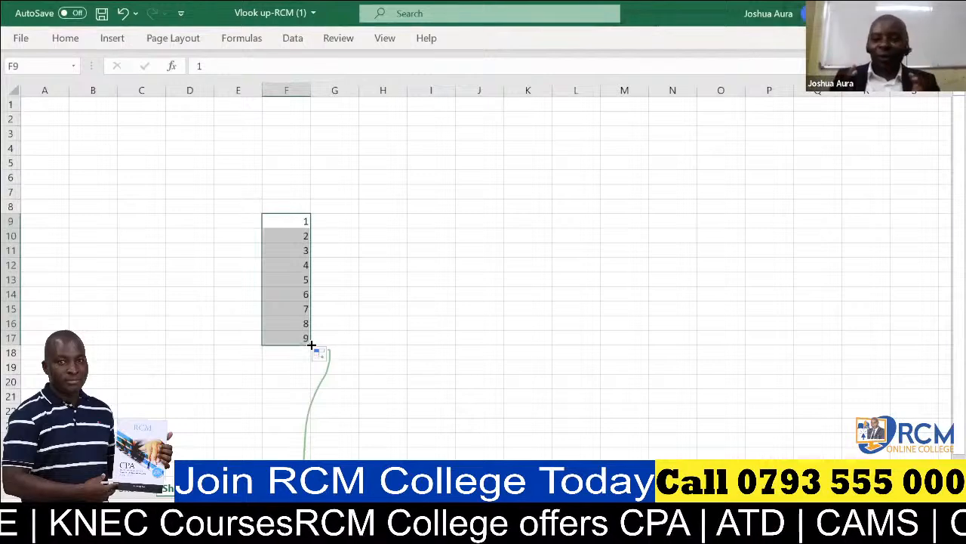
Enter 1 in H9 and 2 in H10, and AutoFill the series down to H17.
left_click(398, 222)
type("1")
key("Return")
type("2")
key("Return")
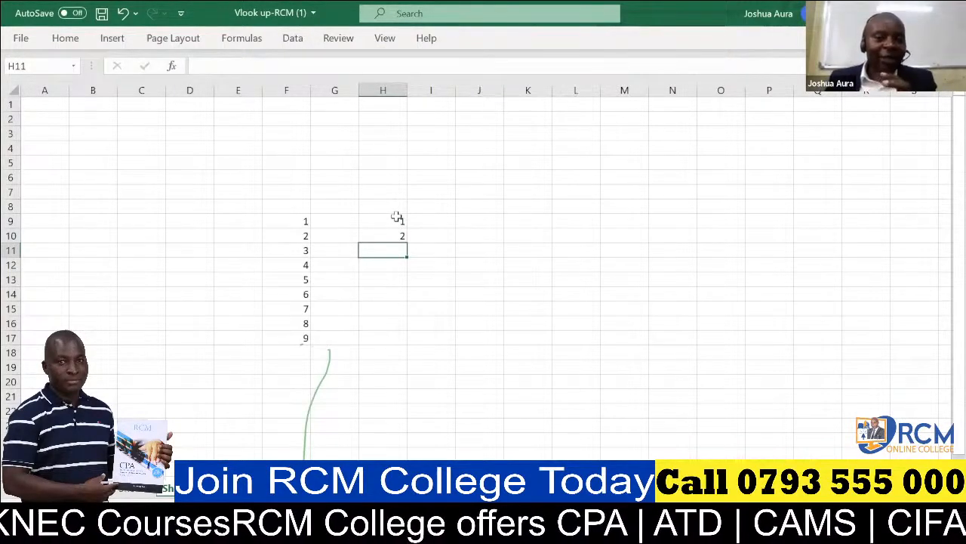
left_click(397, 217)
left_click_drag(397, 217, 396, 234)
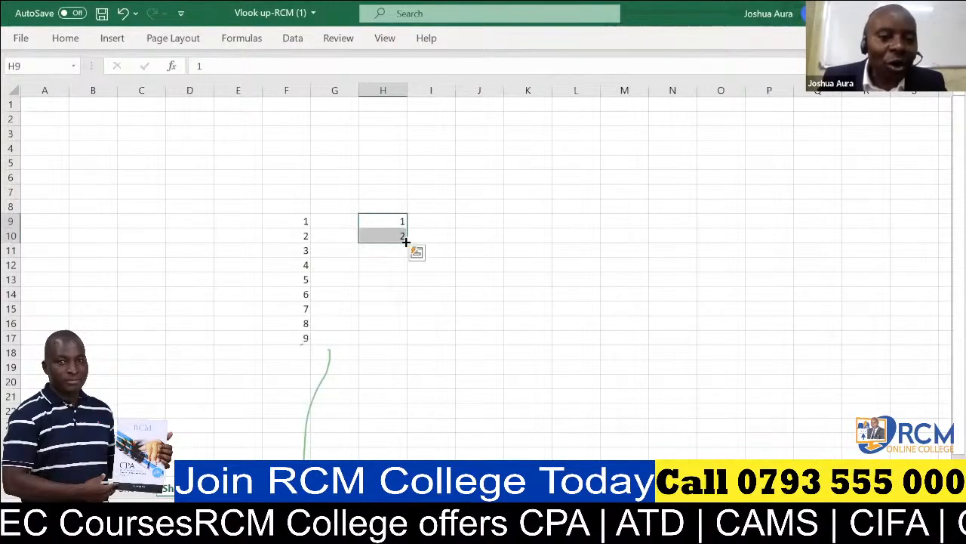
left_click_drag(408, 250, 415, 338)
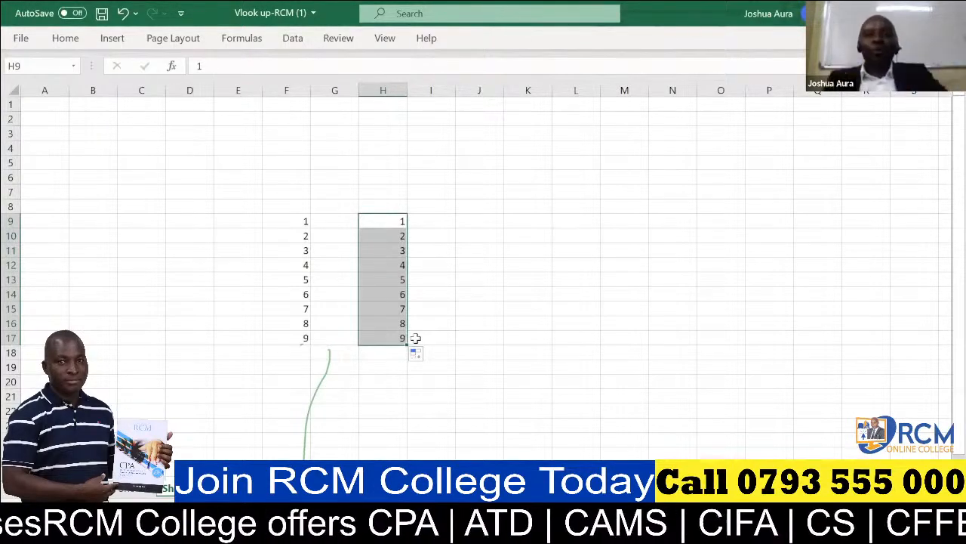
Enter the starting value 1 in cell J6 and keep that cell selected.
left_click(506, 69)
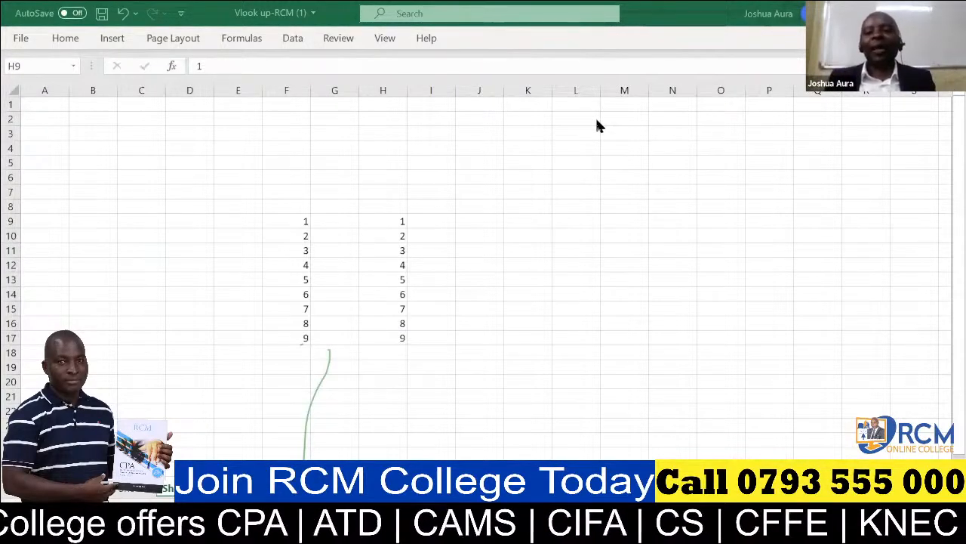
left_click(484, 174)
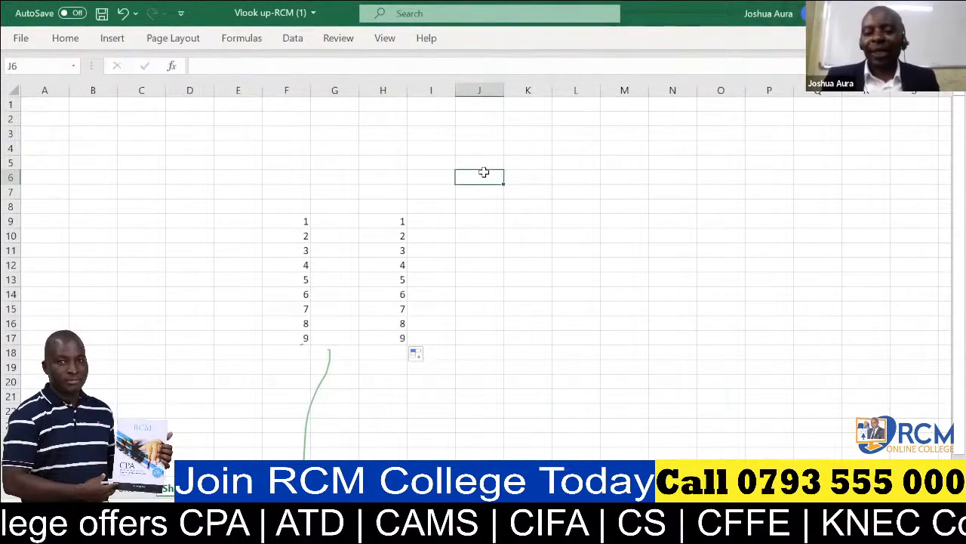
type("1")
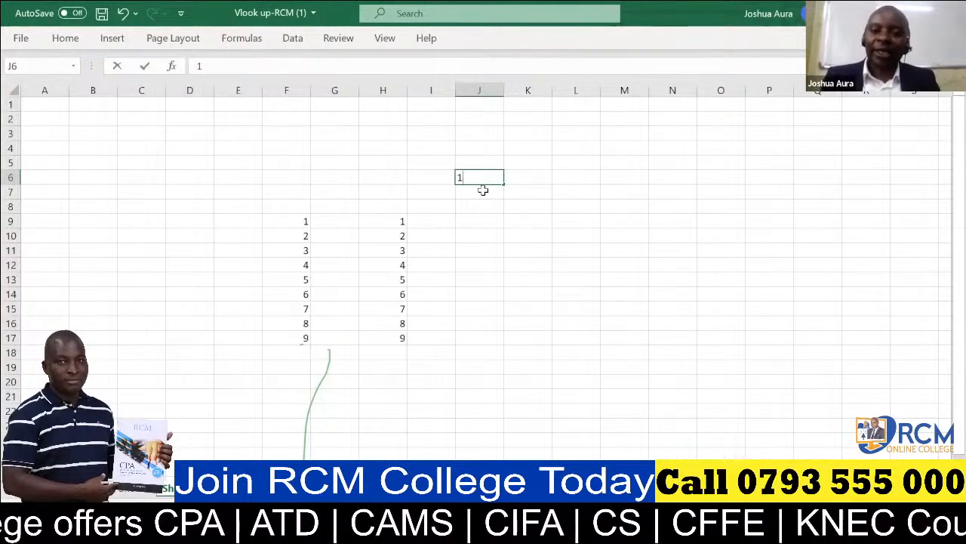
key("Return")
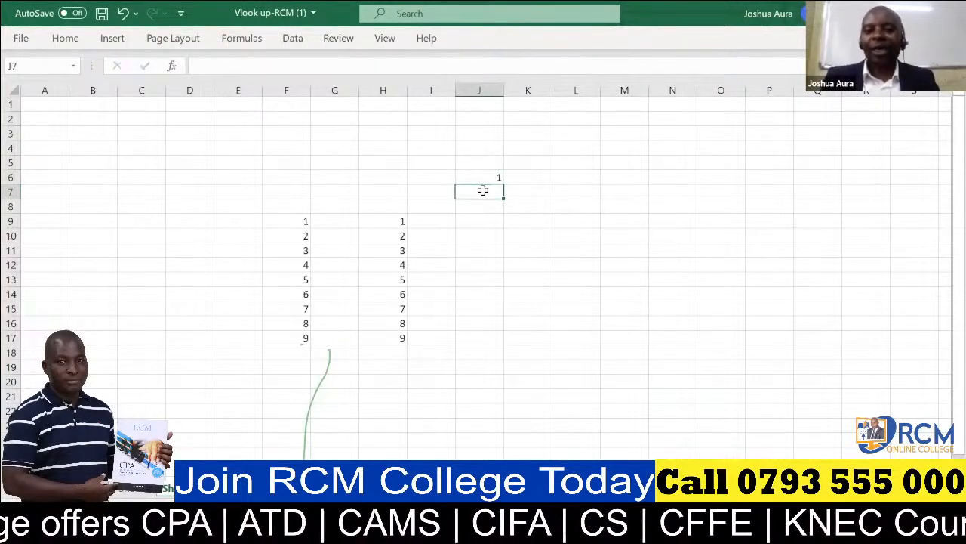
left_click(486, 177)
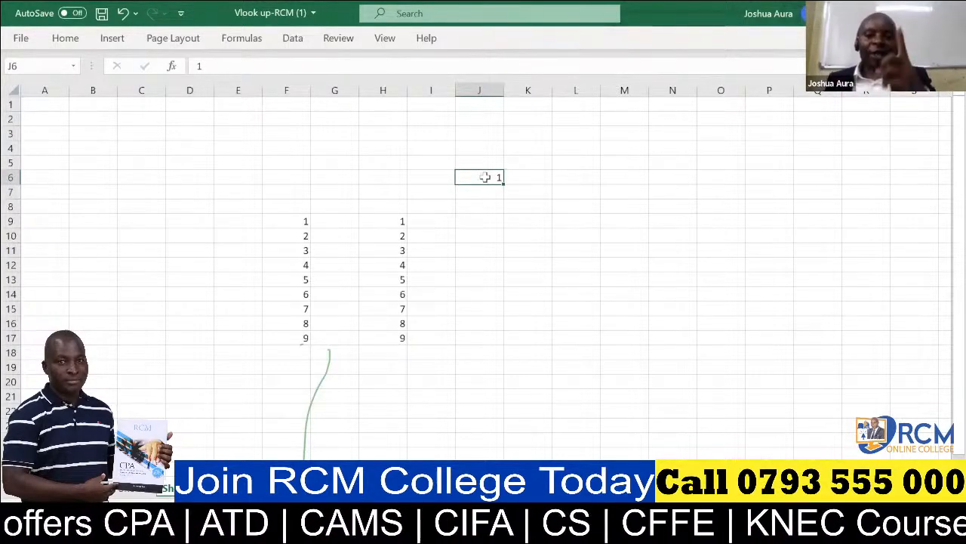
Write the shortcut sequence ALT, h, f, i, s across cells J14 to N14, one entry per cell.
left_click(490, 290)
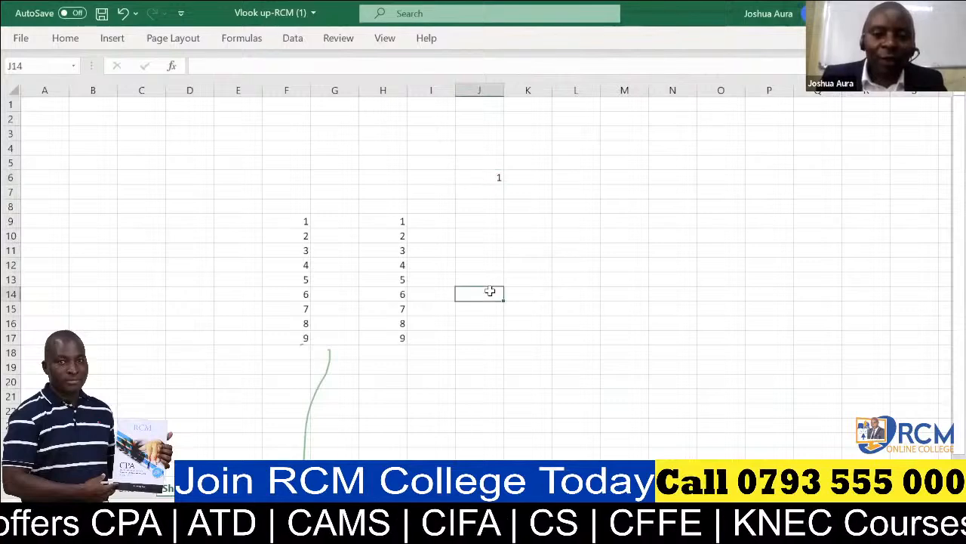
type("ALT")
left_click(520, 294)
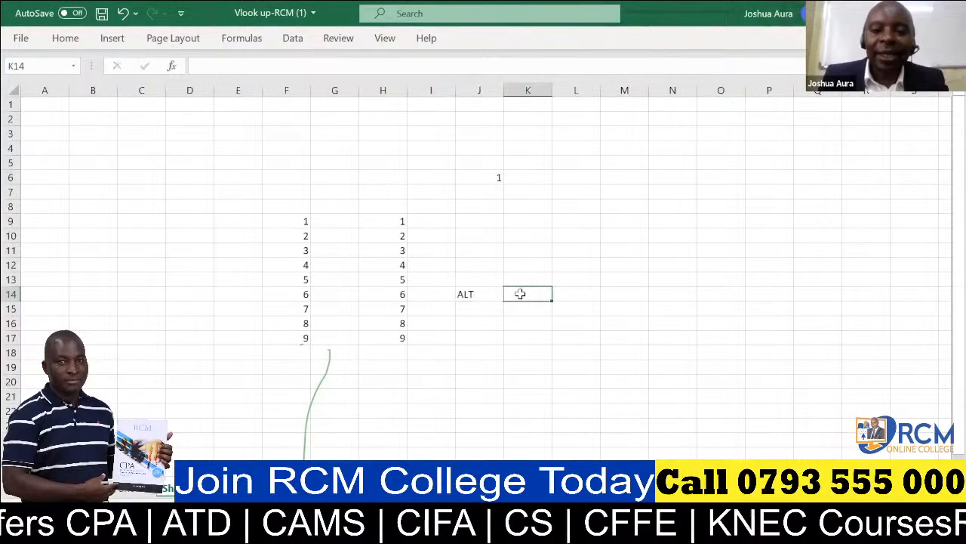
type("h")
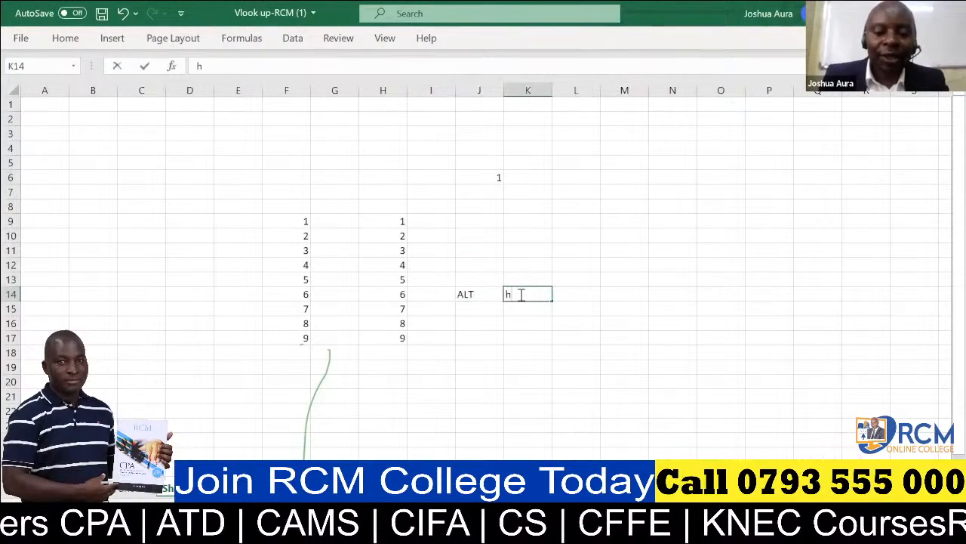
left_click(575, 295)
type("f")
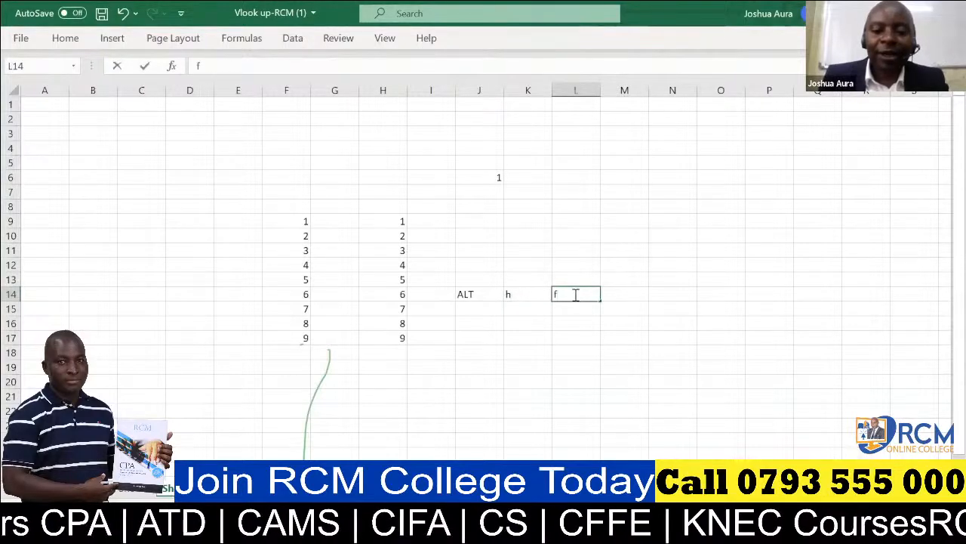
key("Tab")
type("i")
key("Tab")
type("s")
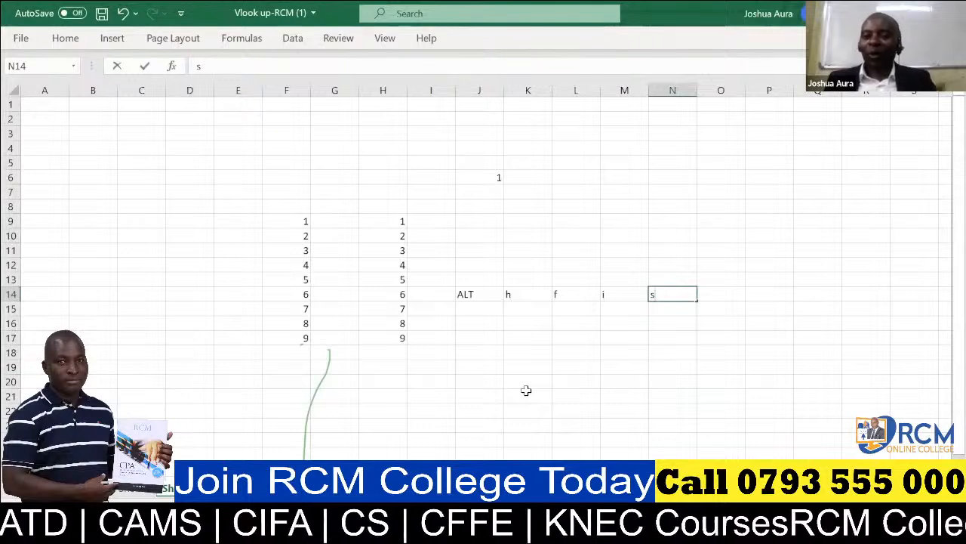
Clear the shortcut notes from row 14, selecting the range J14:N15.
left_click(467, 294)
left_click_drag(467, 294, 667, 305)
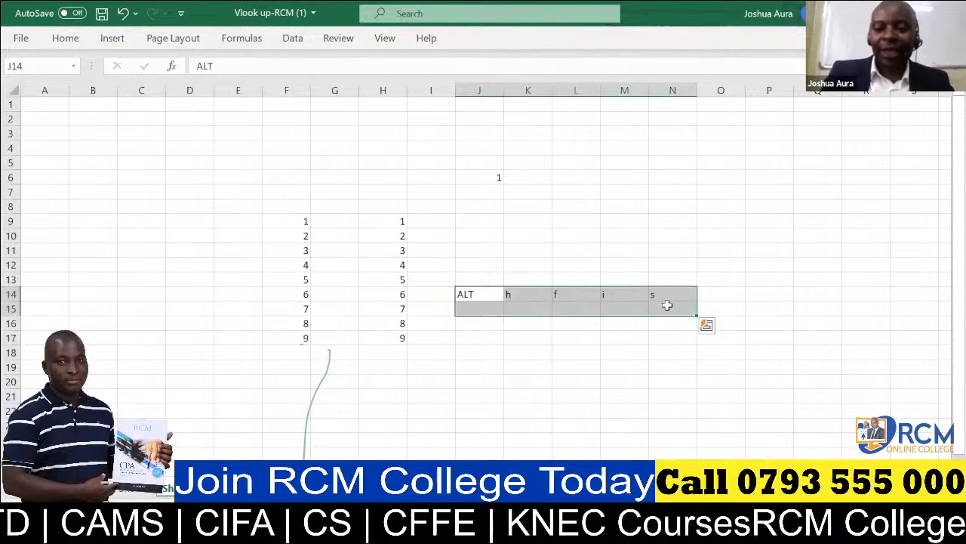
key("Delete")
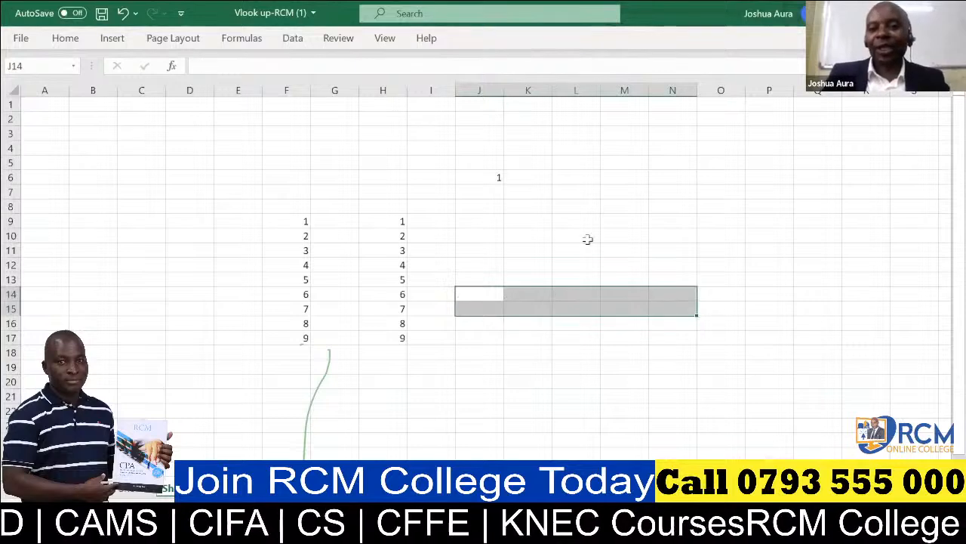
Fill a linear series down the column from J6 with step value 1 and stop value 100.
left_click(480, 177)
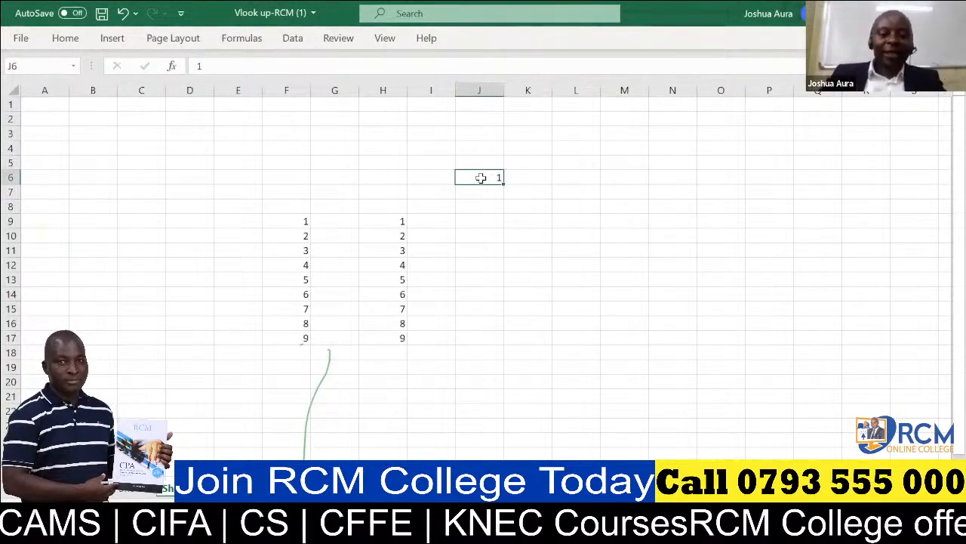
key("ctrl+F1")
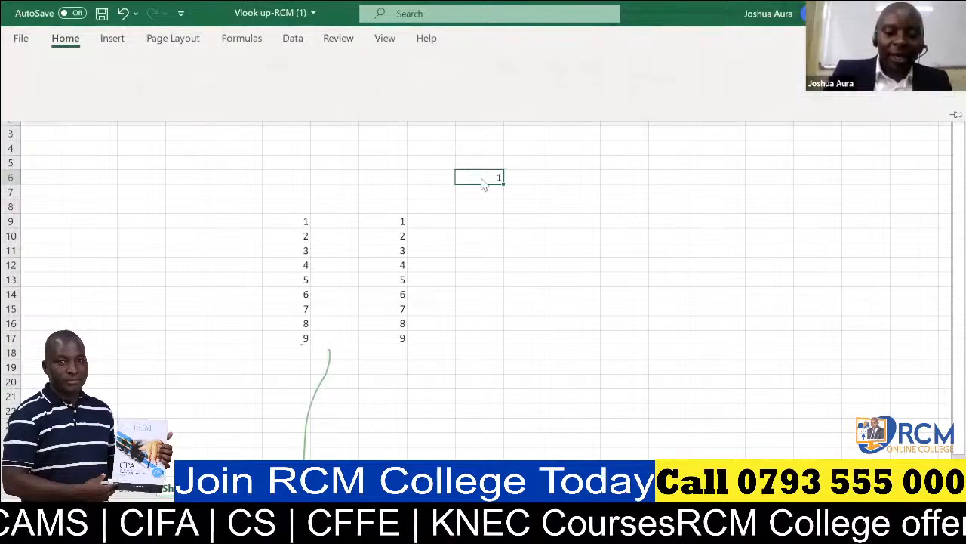
key("alt+h")
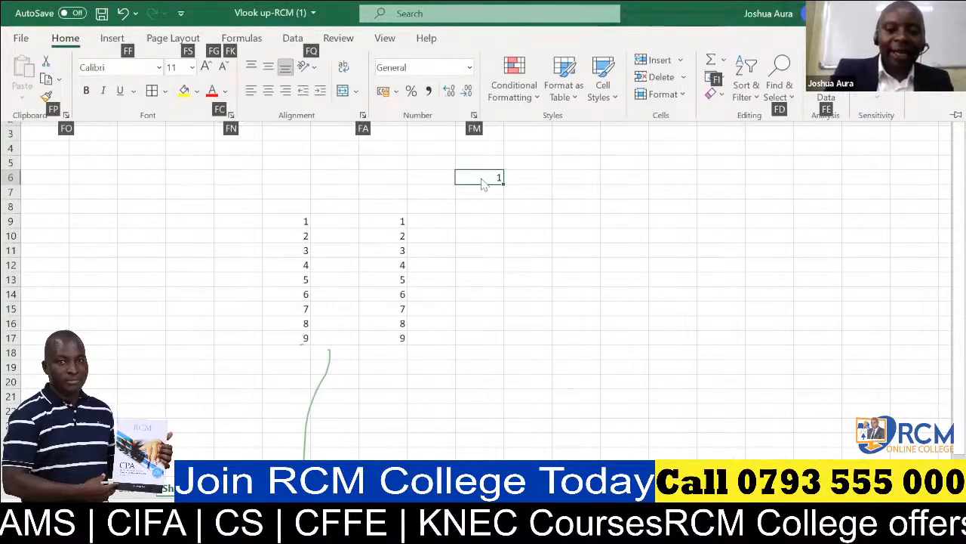
key("f")
key("i")
key("s")
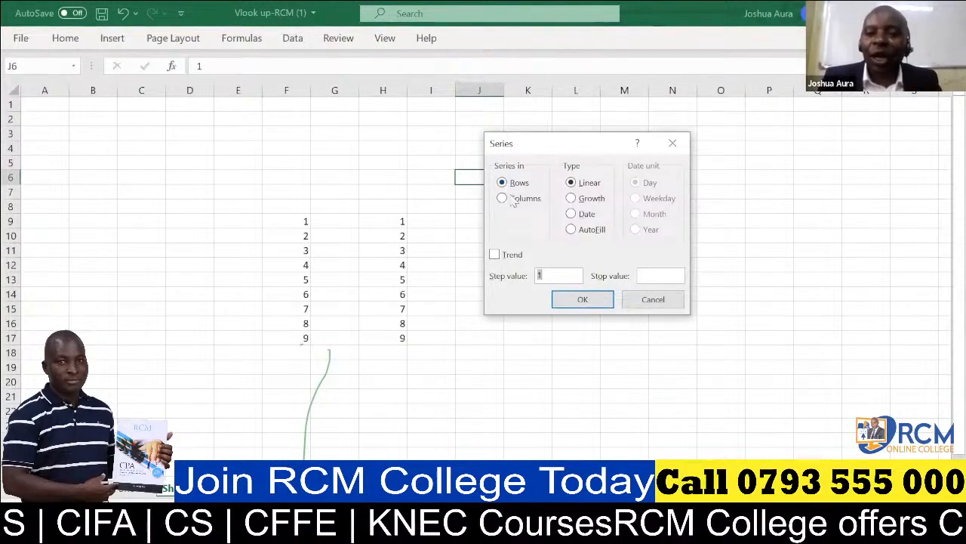
left_click(505, 199)
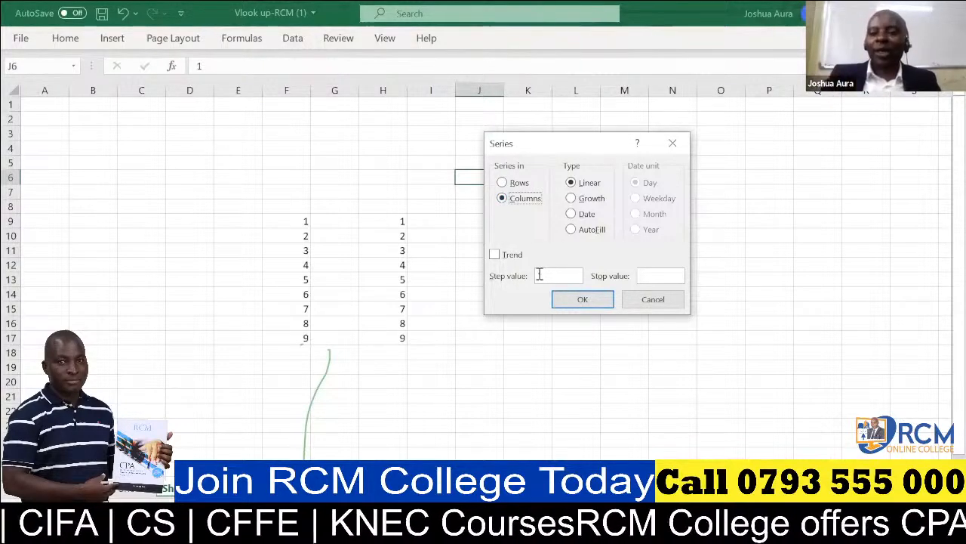
left_click(656, 276)
type("100")
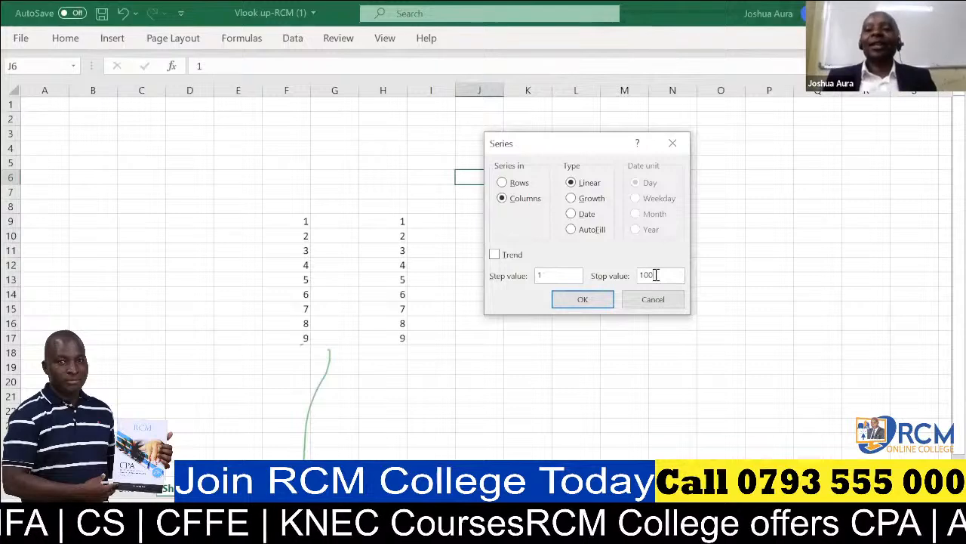
key("Return")
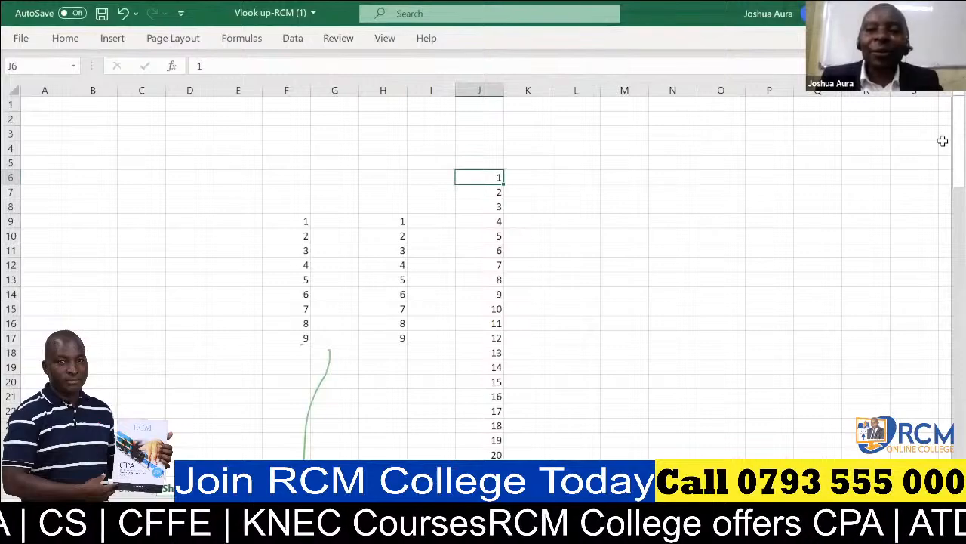
left_click_drag(943, 155, 946, 130)
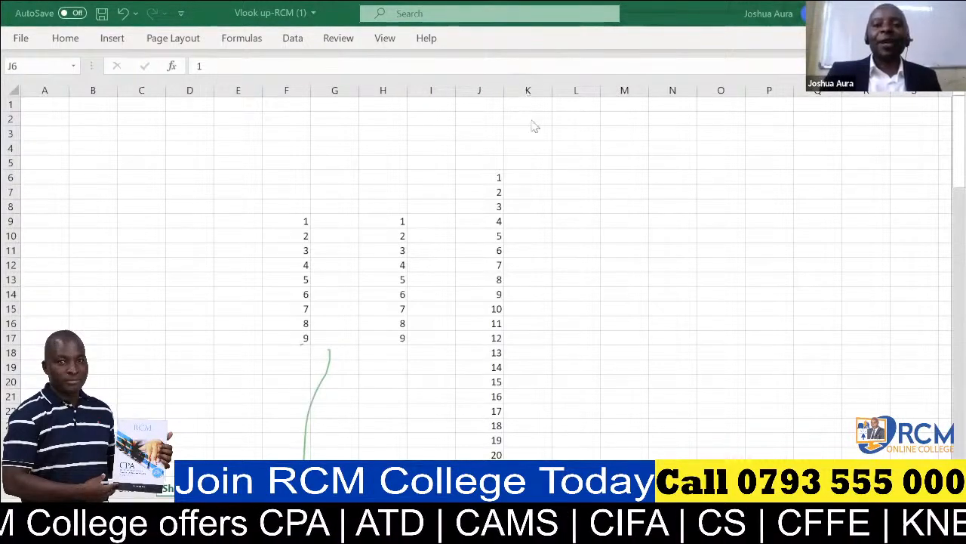
Enter the starting value 1 in cell K6 and reselect that cell.
left_click(536, 176)
type("1")
key("Return")
left_click(536, 175)
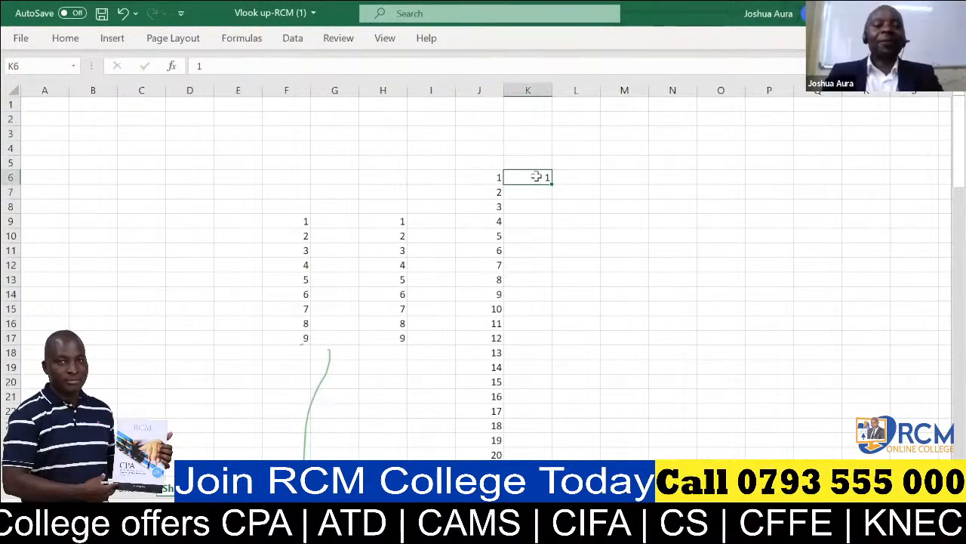
Fill a linear series along the row from K6 with step value 3 and stop value 90.
key("alt")
key("h")
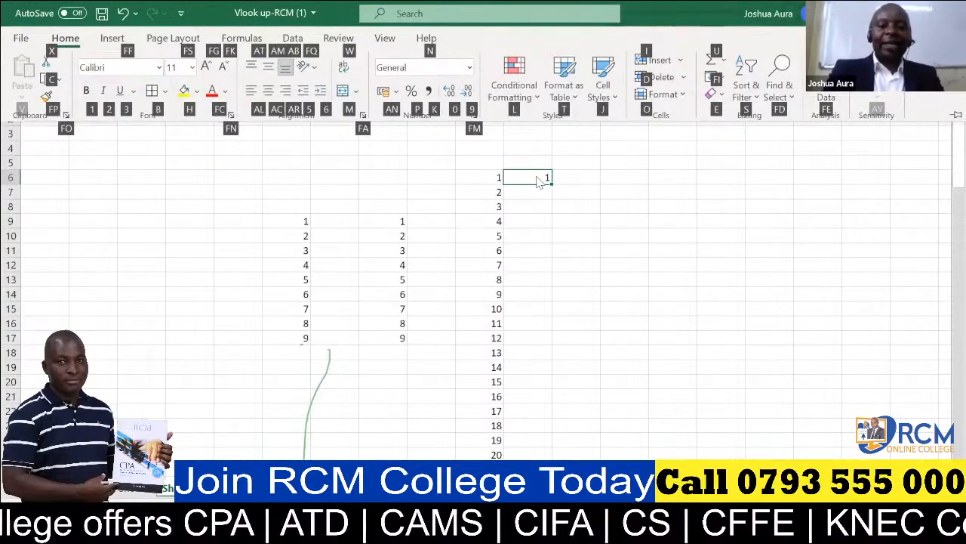
key("f")
key("i")
key("s")
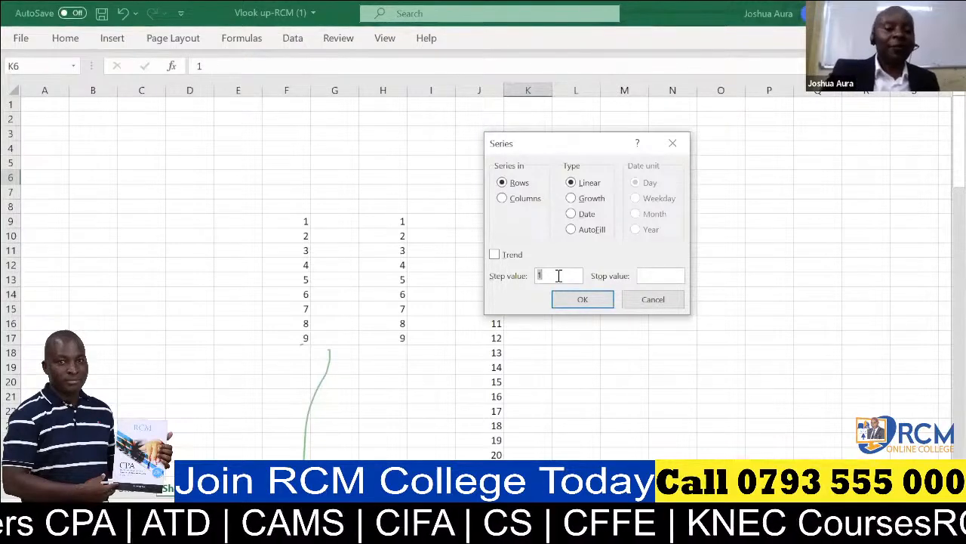
type("3")
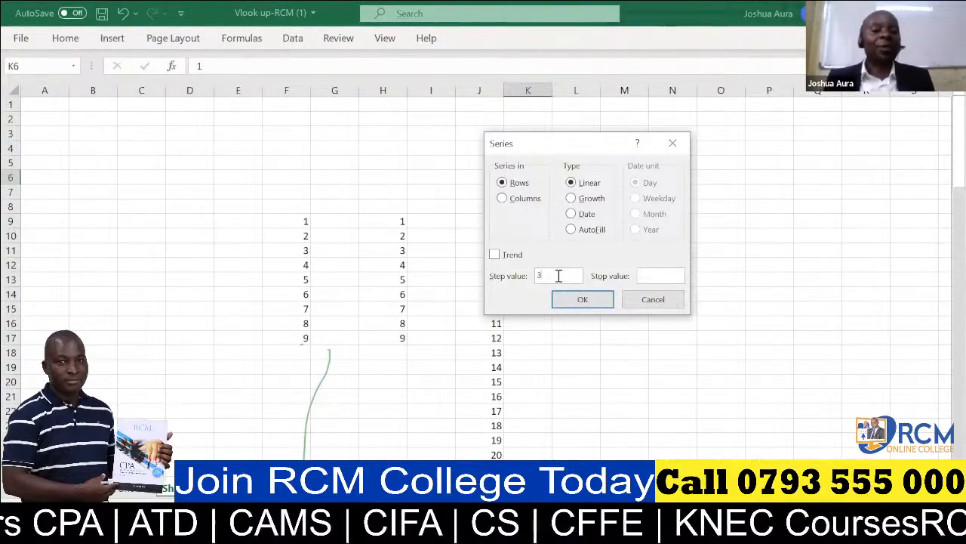
left_click(650, 275)
type("90")
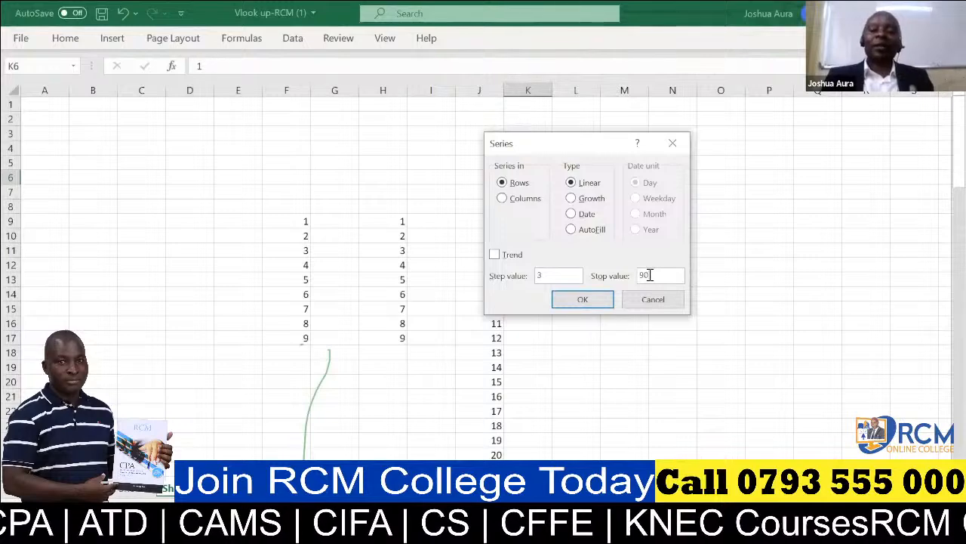
key("Return")
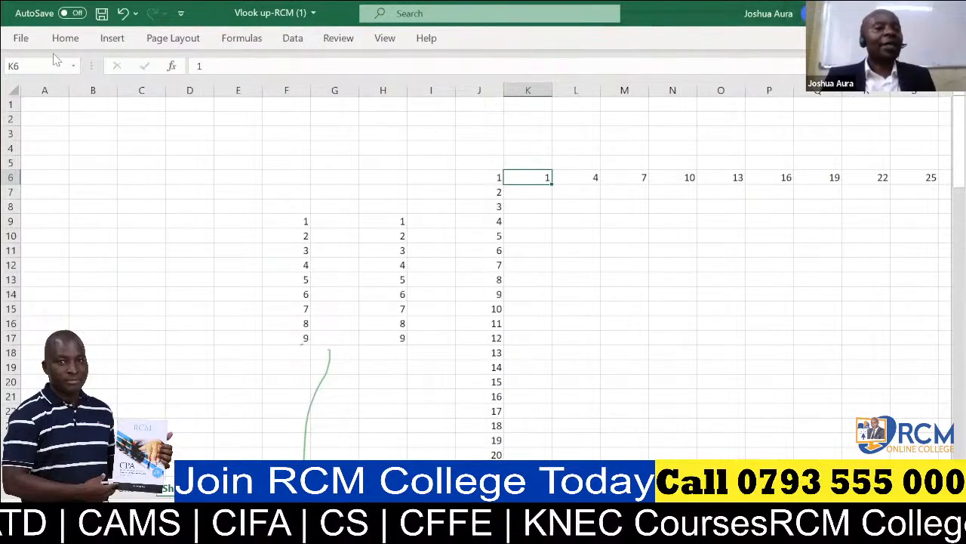
Clear the contents of the entire worksheet and enter a new starting value of 1 in cell E6.
left_click(17, 89)
key("Delete")
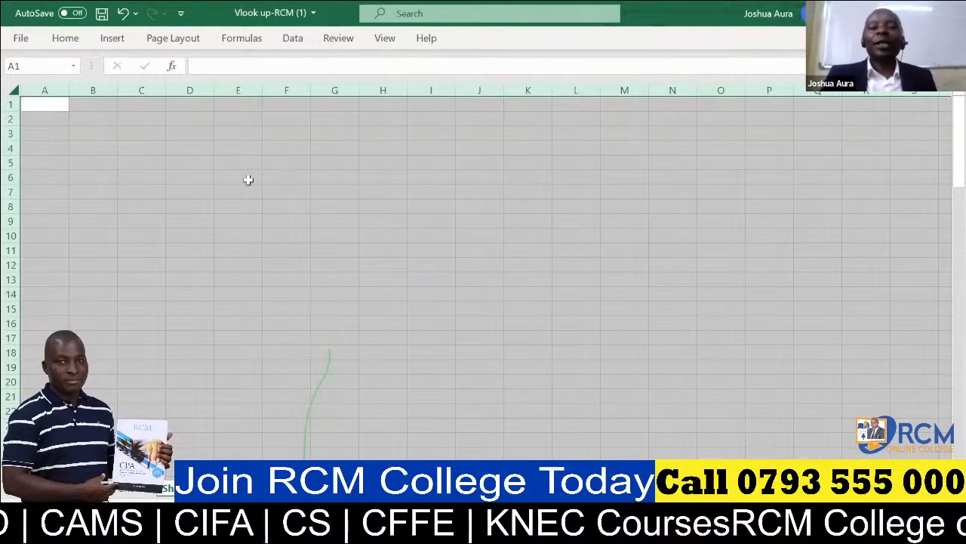
left_click(246, 178)
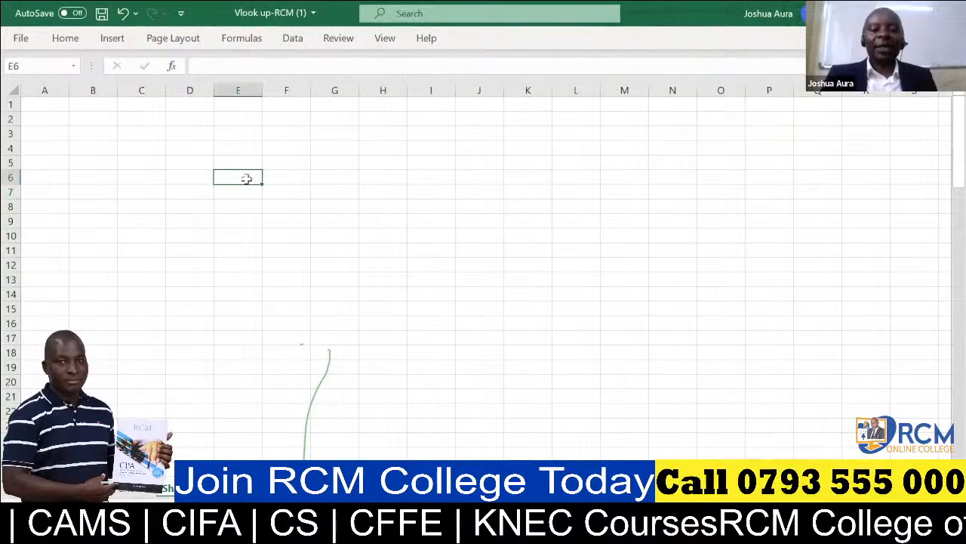
type("1")
key("Return")
key("Up")
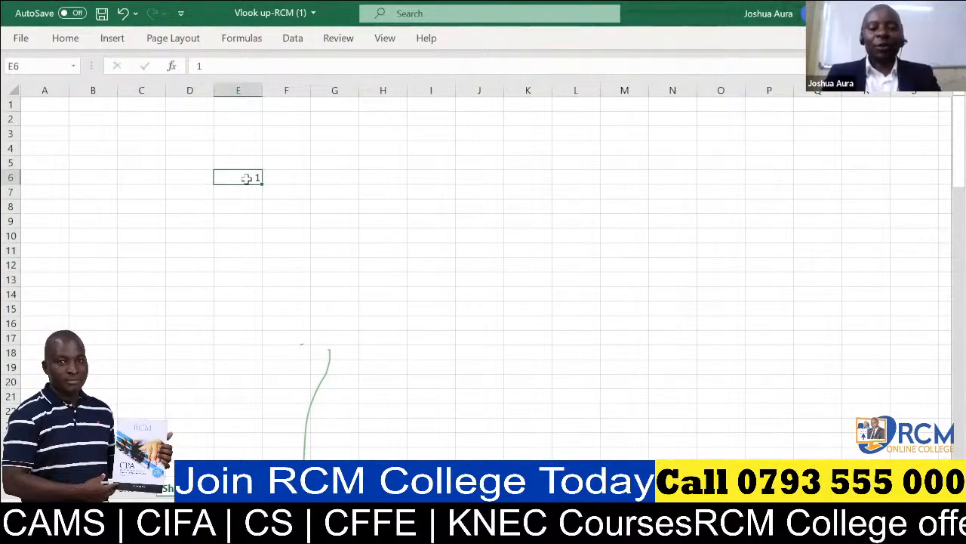
Fill a linear series along the row from E6 with step value 1 and stop value 9.
key("alt")
key("h")
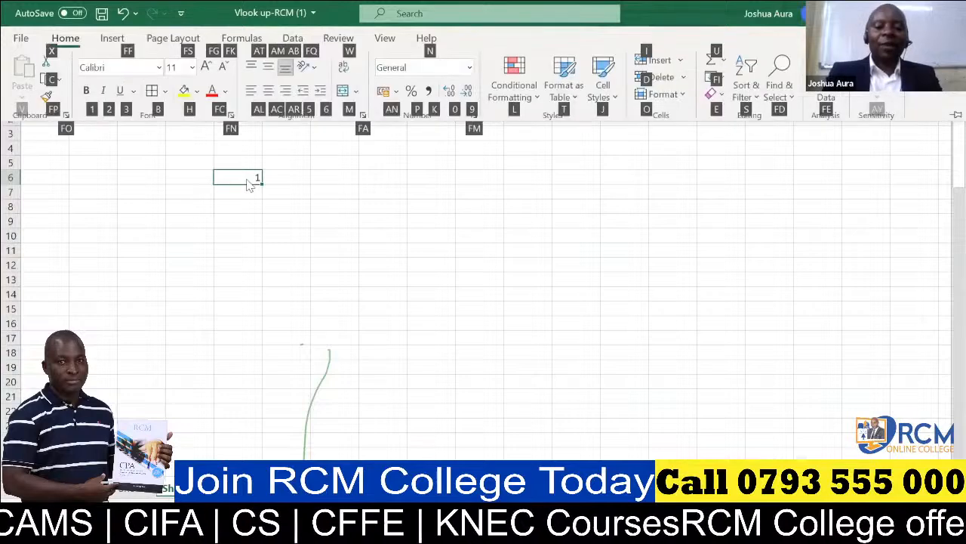
key("f")
key("i")
key("s")
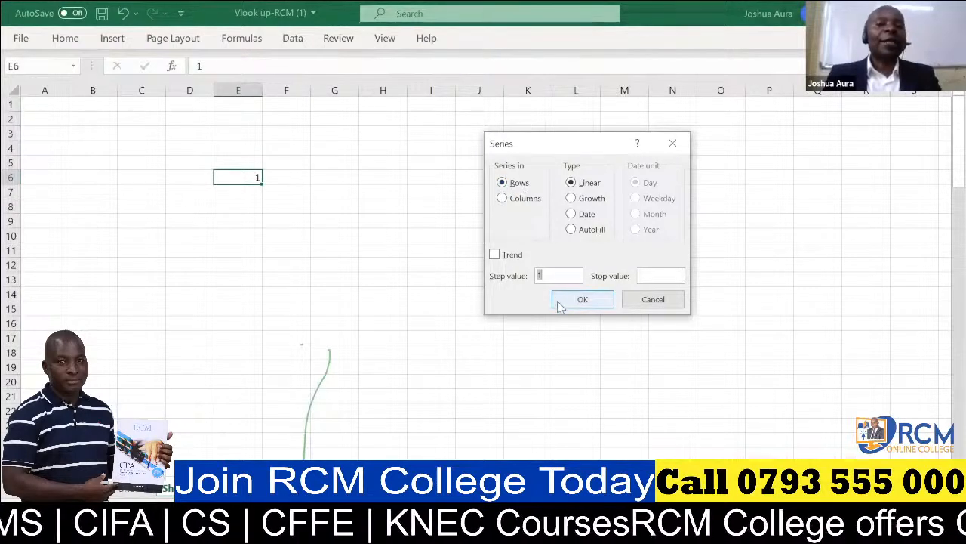
left_click(650, 275)
type("9")
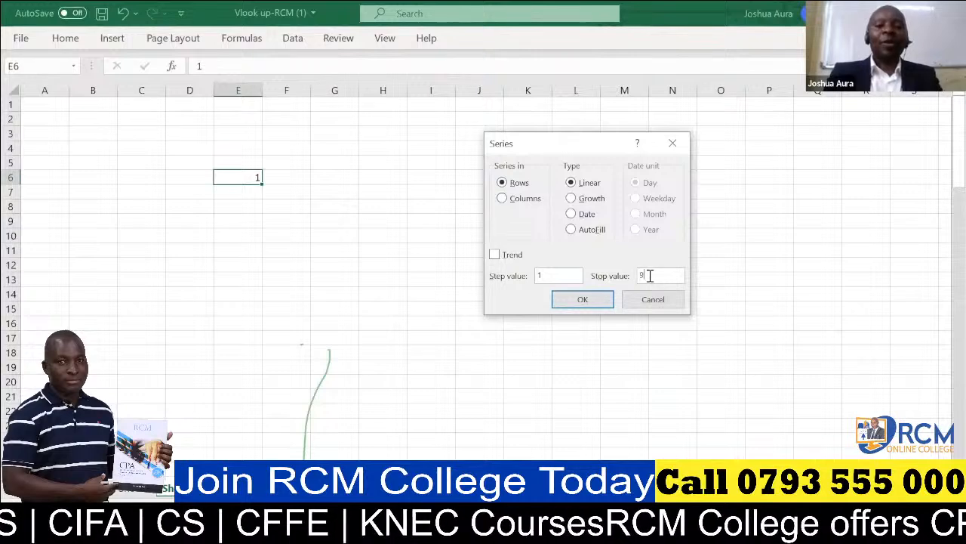
key("Return")
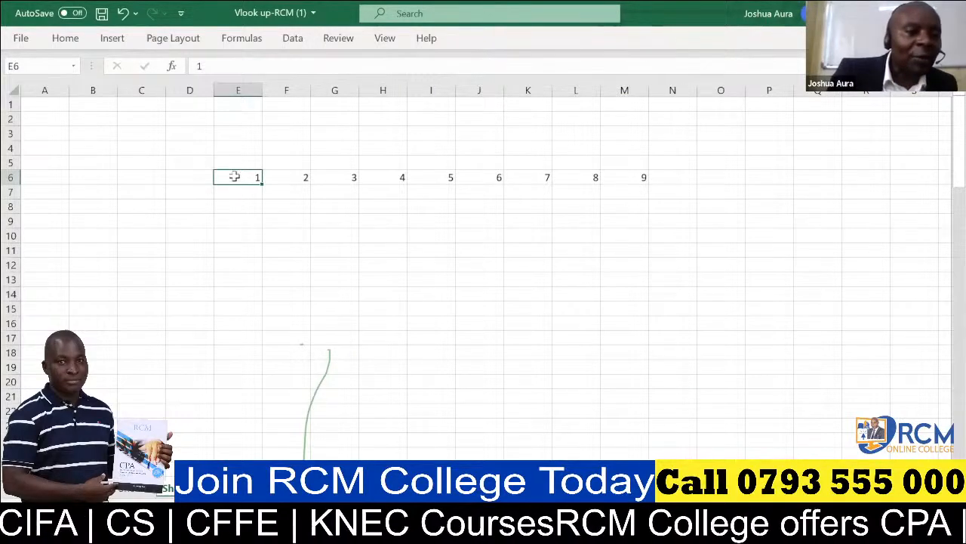
Enter the starting value 1 in cell D7 and reselect that cell.
left_click(195, 195)
type("1")
key("Return")
left_click(195, 196)
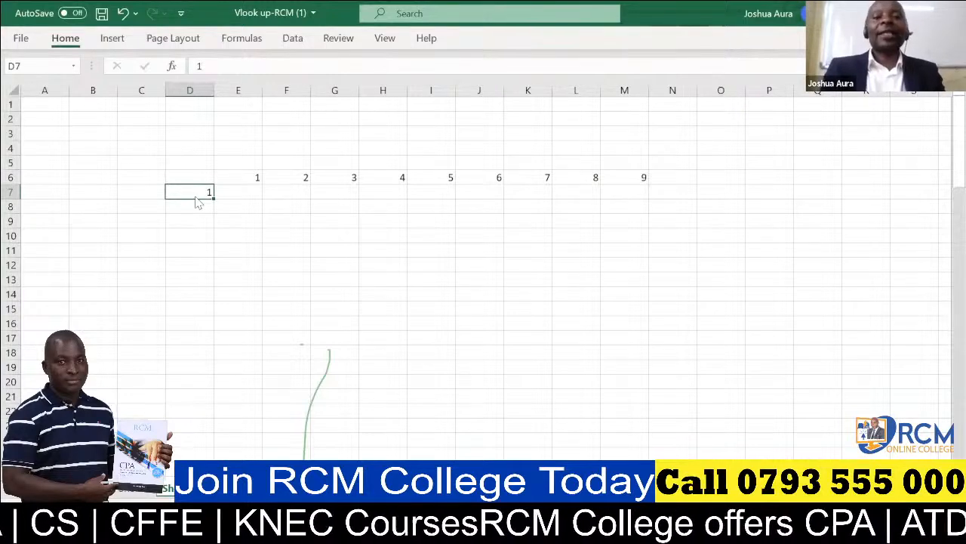
Fill a linear series down the column from D7 with step value 1 and stop value 9.
key("alt+h")
key("f")
key("i")
key("s")
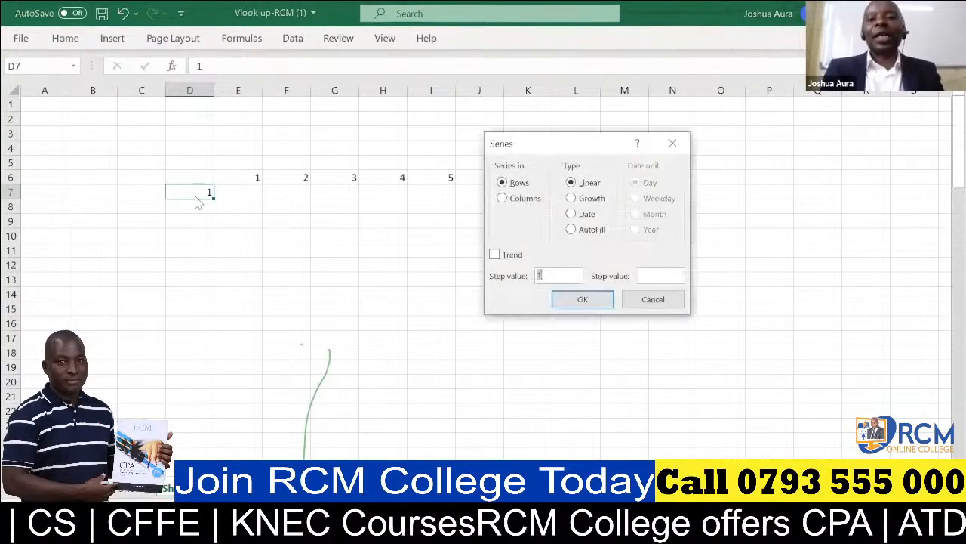
left_click(502, 199)
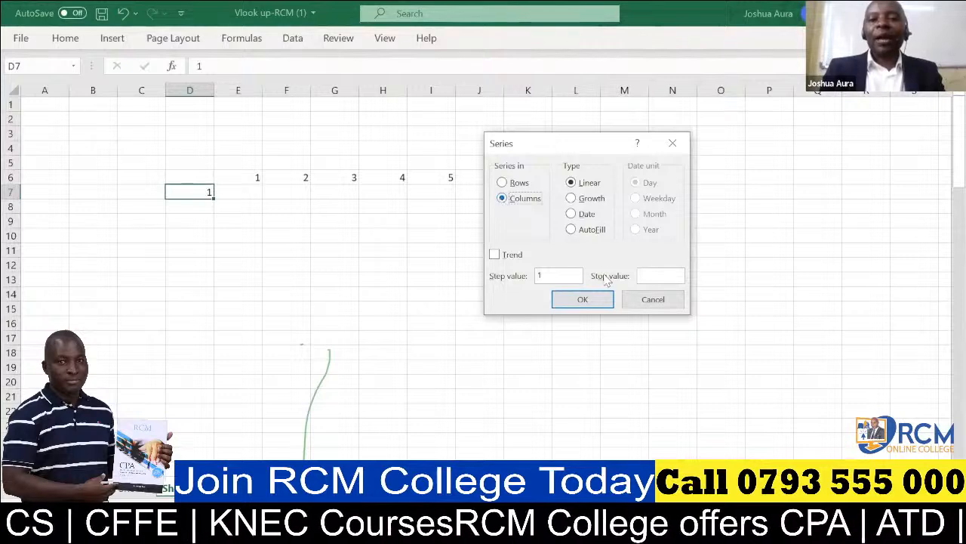
left_click(655, 277)
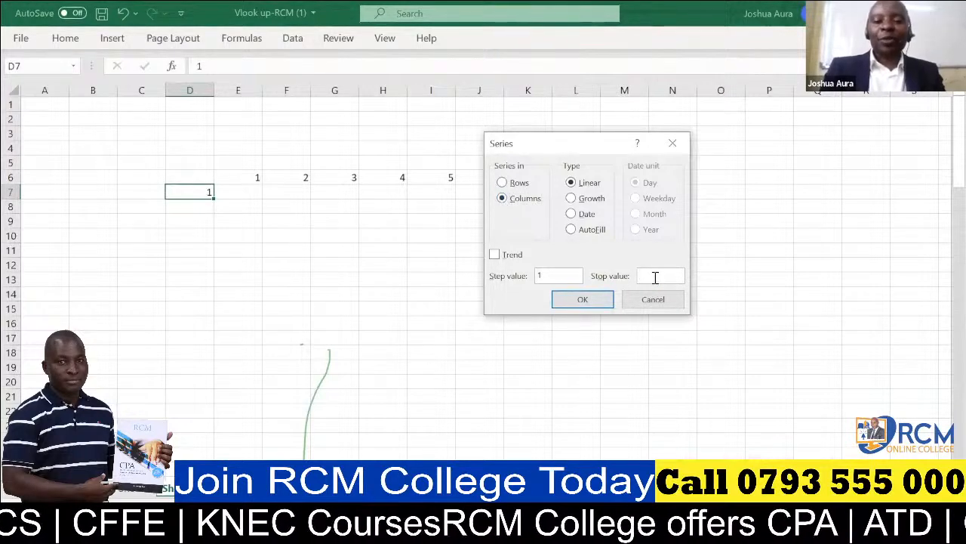
type("9")
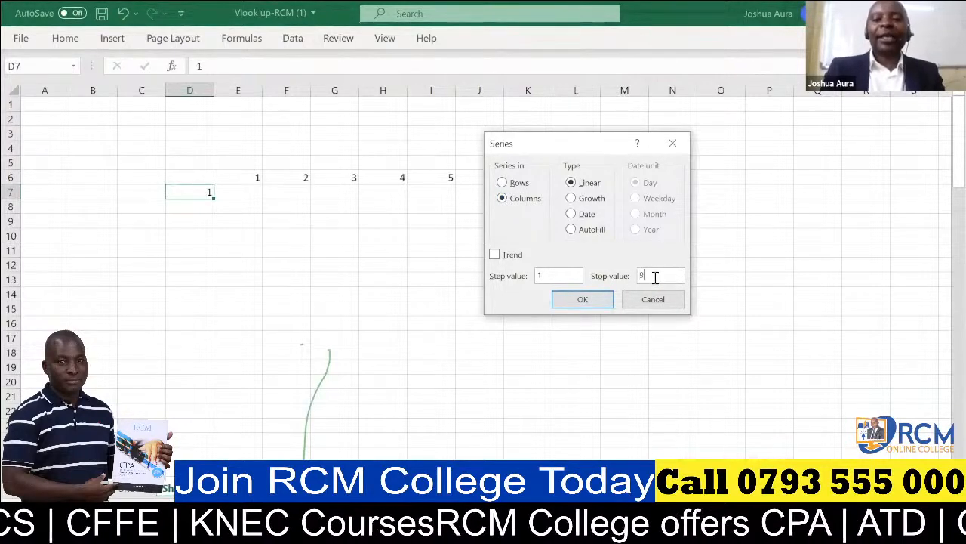
left_click(583, 300)
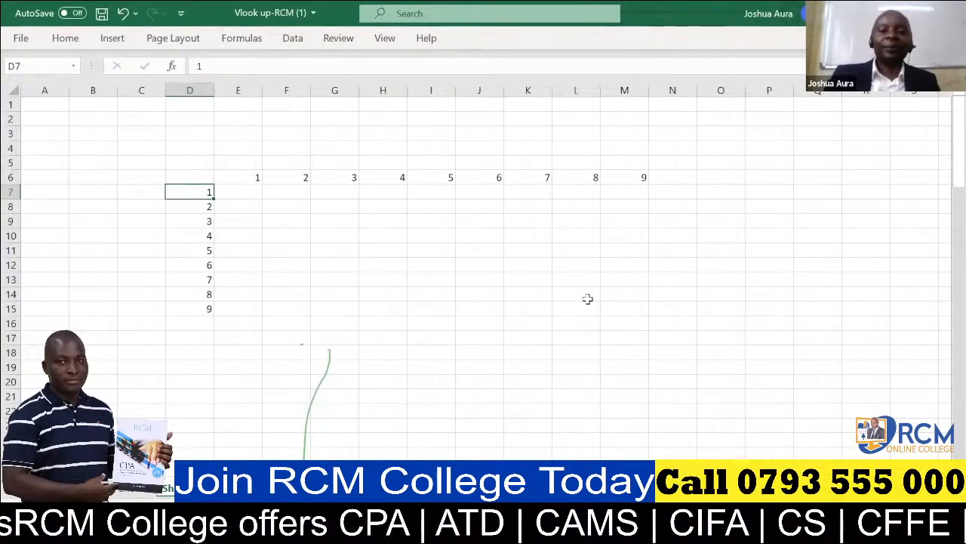
Clear the contents of the entire worksheet and enter a new starting value of 1 in cell G8.
left_click(521, 82)
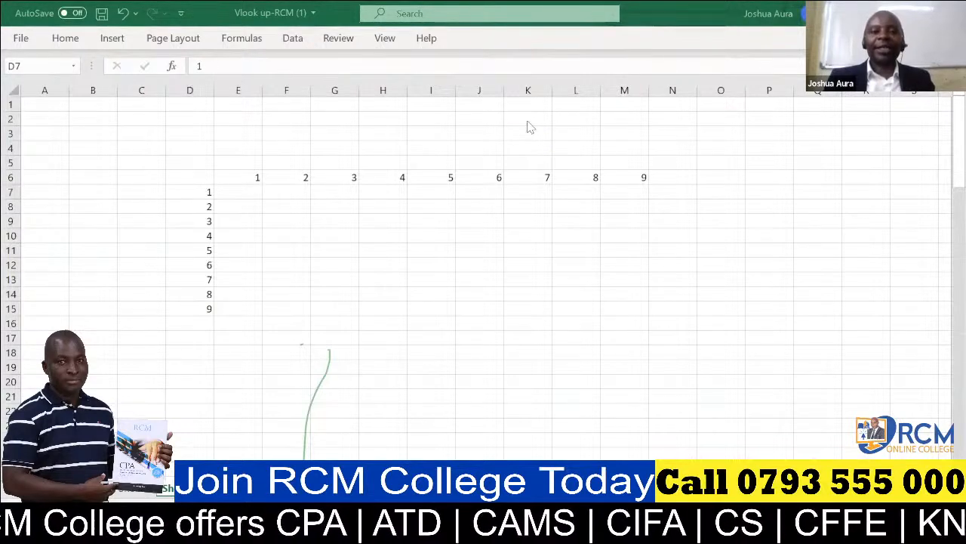
left_click(12, 91)
key("Delete")
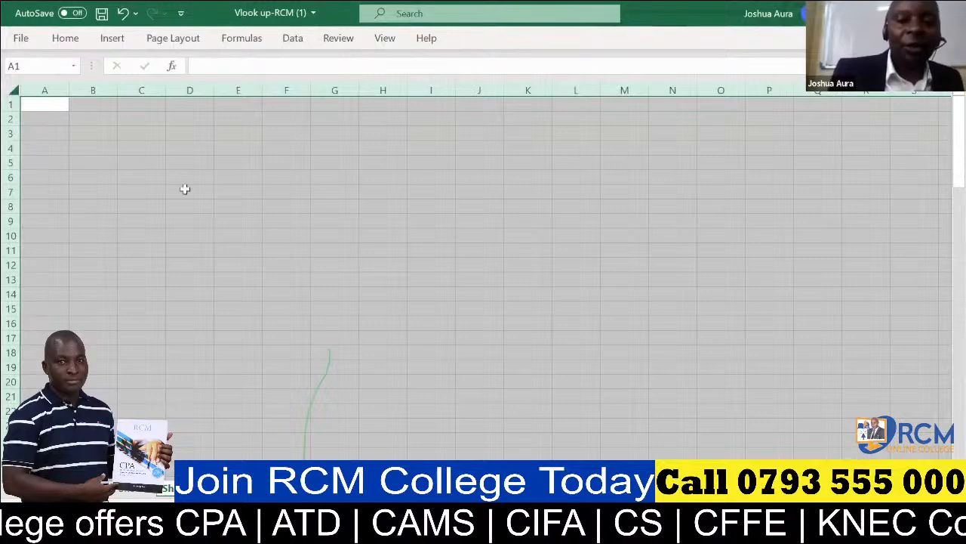
left_click(353, 205)
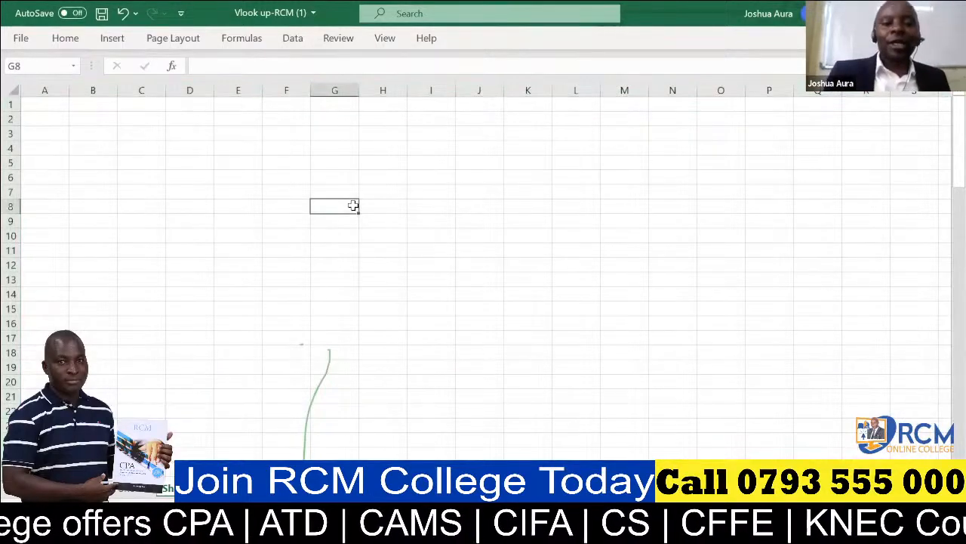
type("1")
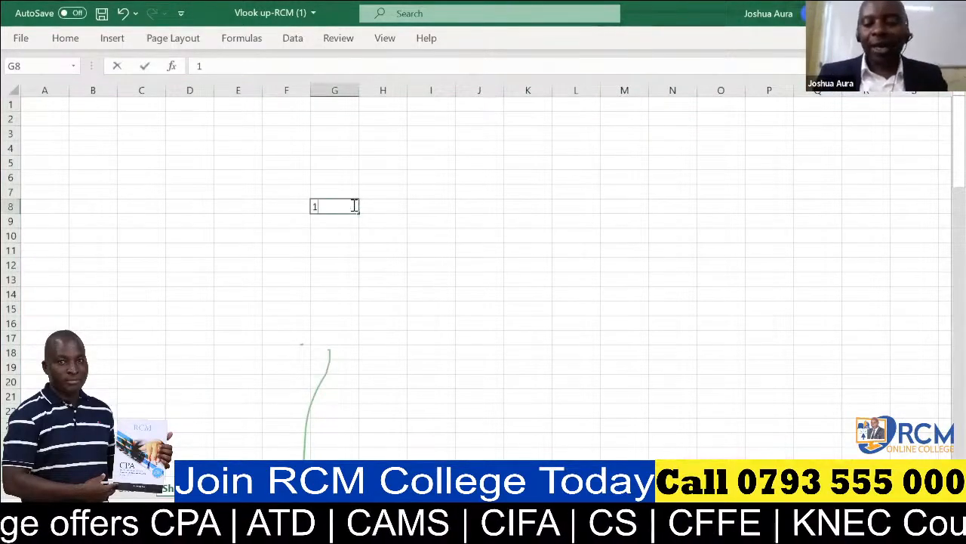
key("Return")
left_click(353, 206)
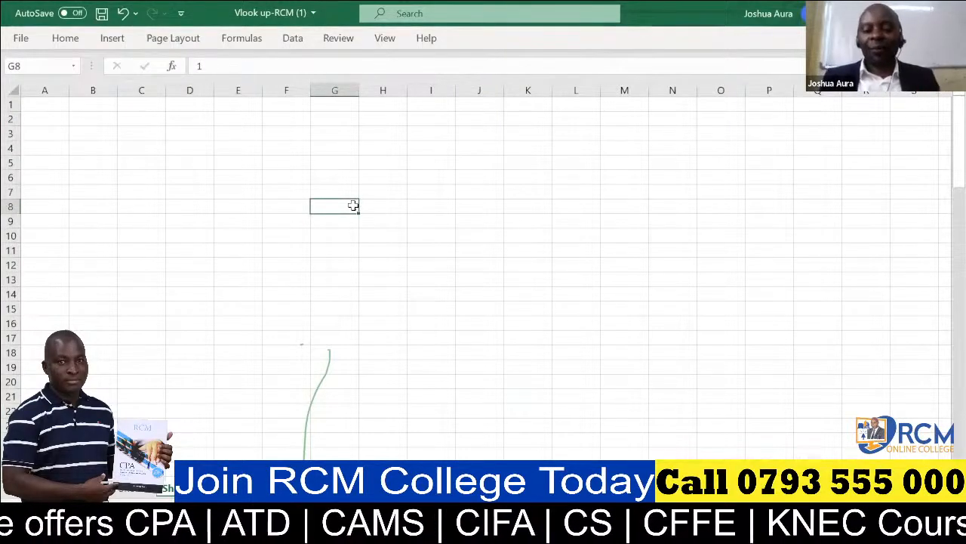
key("alt+h")
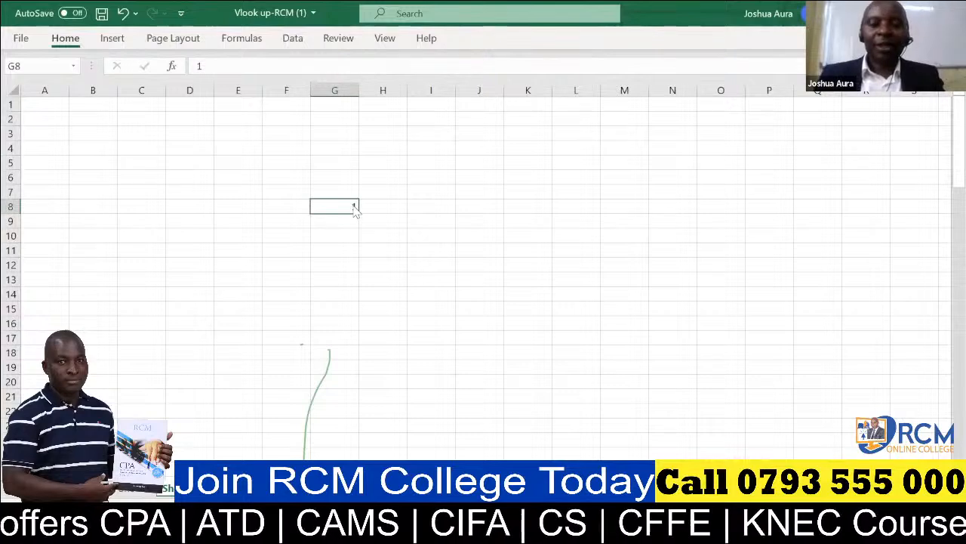
key("h")
key("Escape")
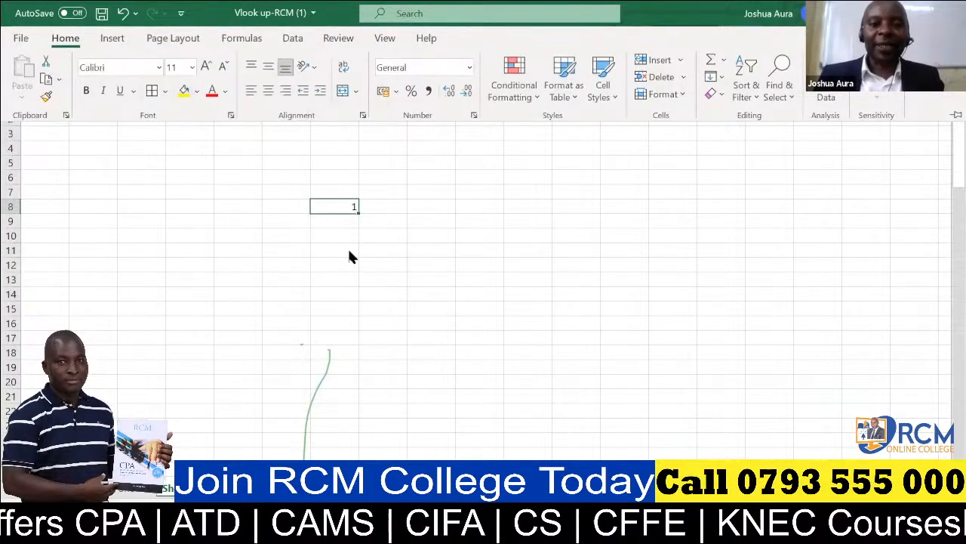
key("Escape")
Fill a linear series down the column from G8 with step value 1 and stop value 9.
key("alt")
key("h")
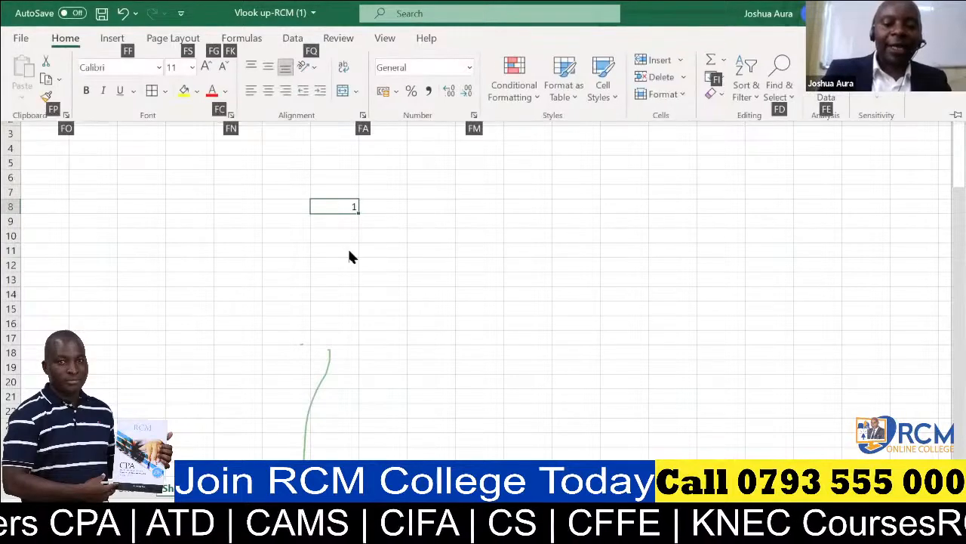
key("f")
key("i")
key("s")
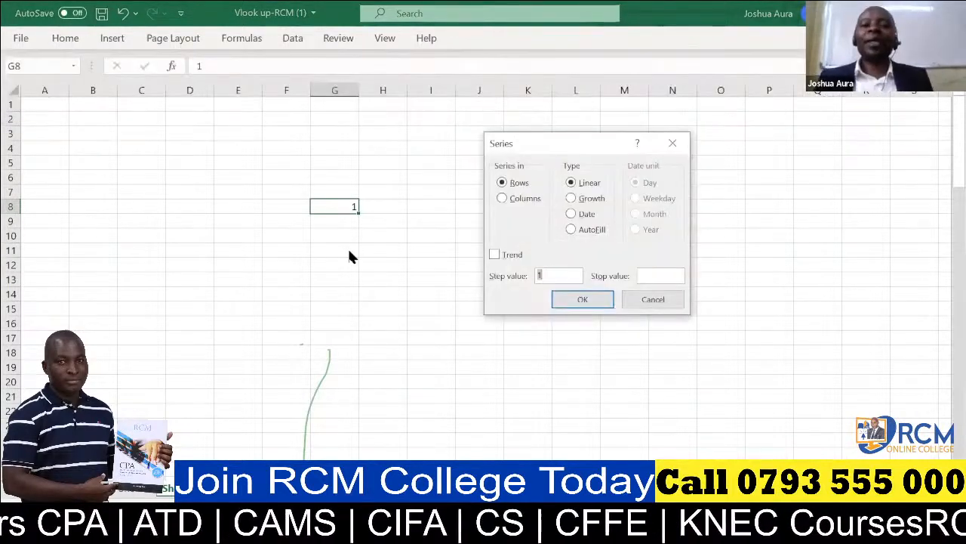
left_click(511, 198)
left_click(648, 275)
type("9")
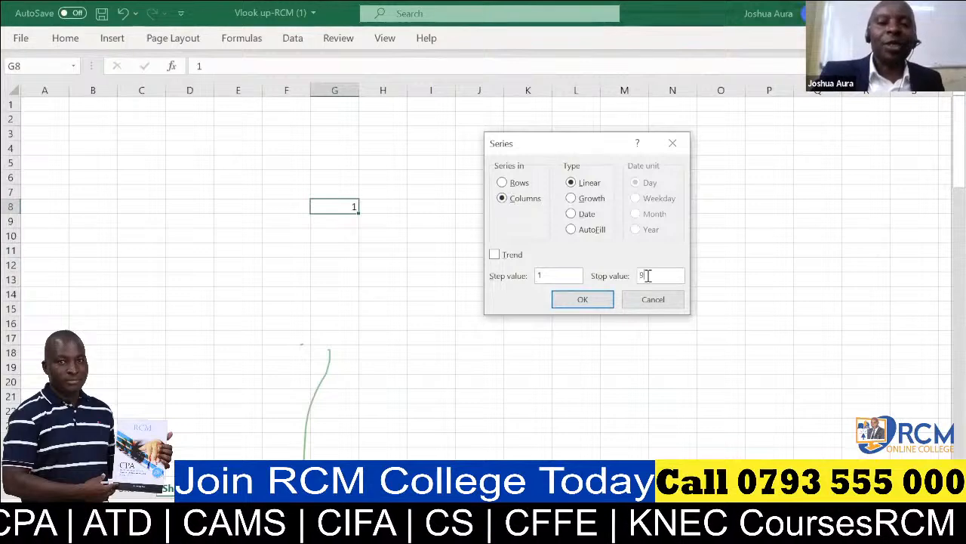
left_click(583, 299)
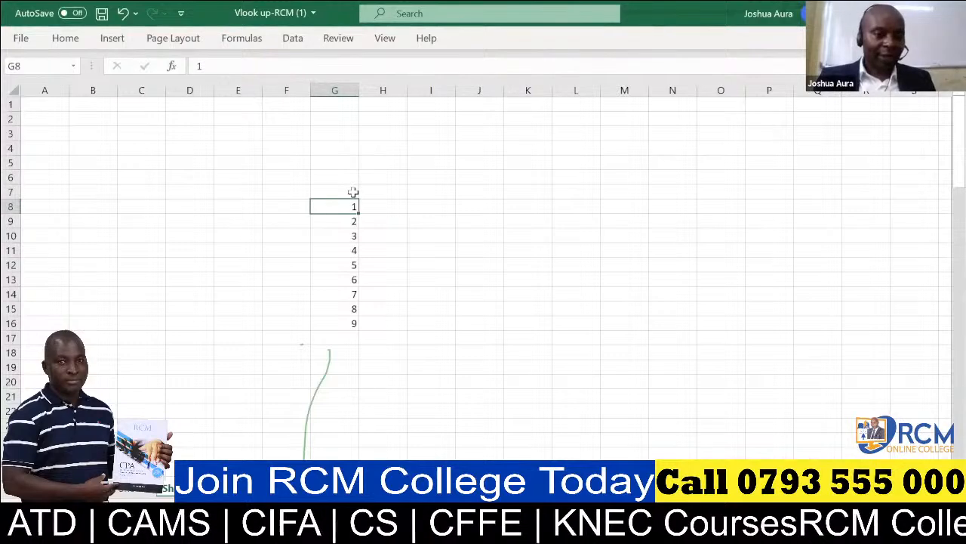
Enter the starting value 1 in cell H7 and reselect that cell.
left_click(379, 191)
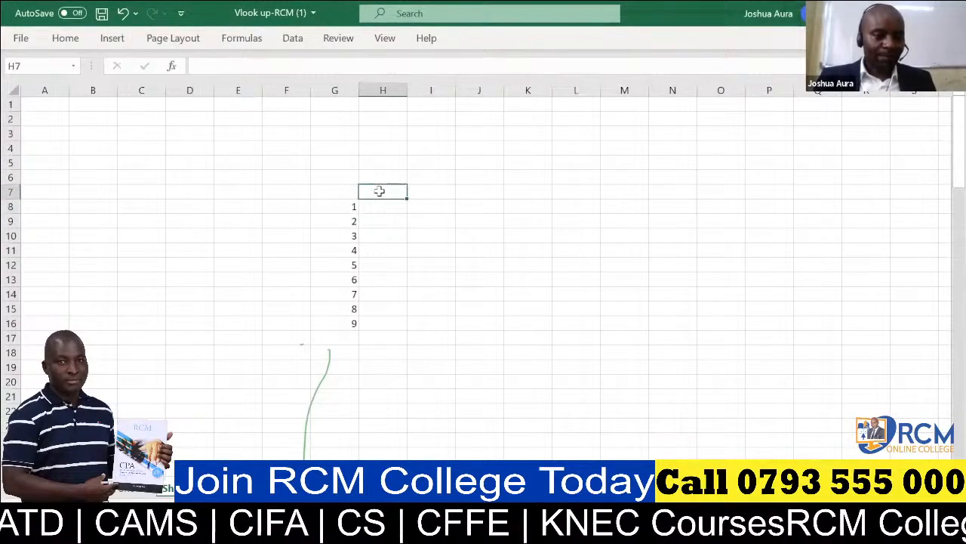
type("1")
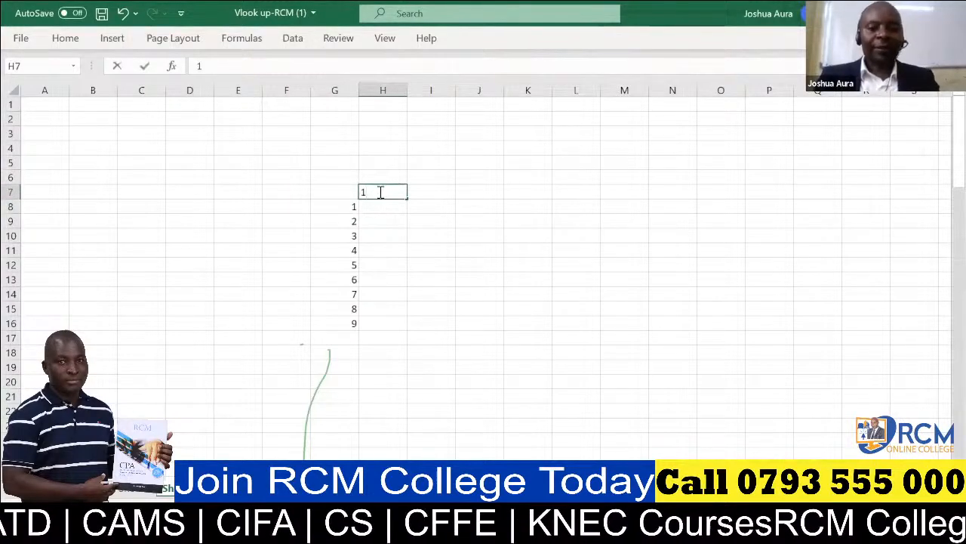
key("Return")
left_click(379, 191)
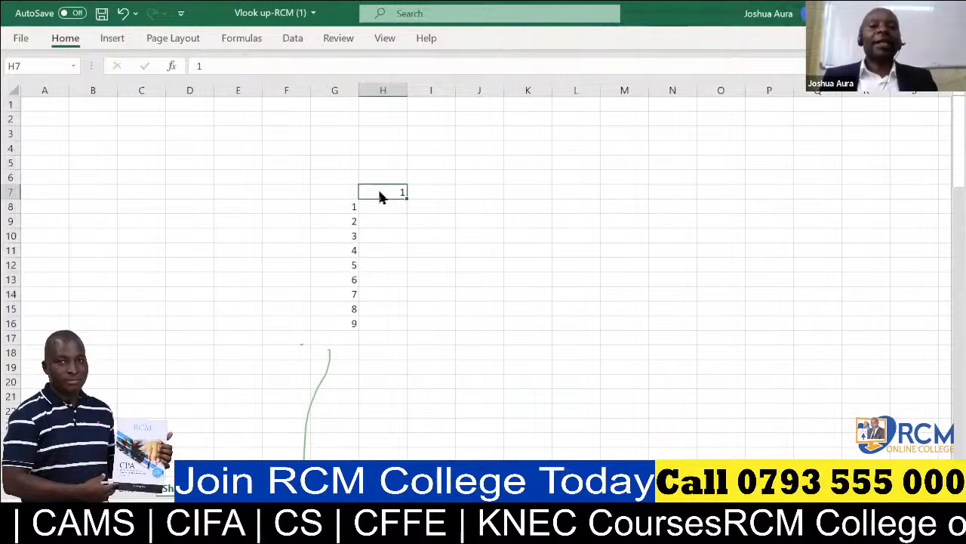
Fill a linear series along the row from H7 with step value 1 and stop value 9.
key("f")
key("i")
key("s")
left_click(647, 275)
type("9")
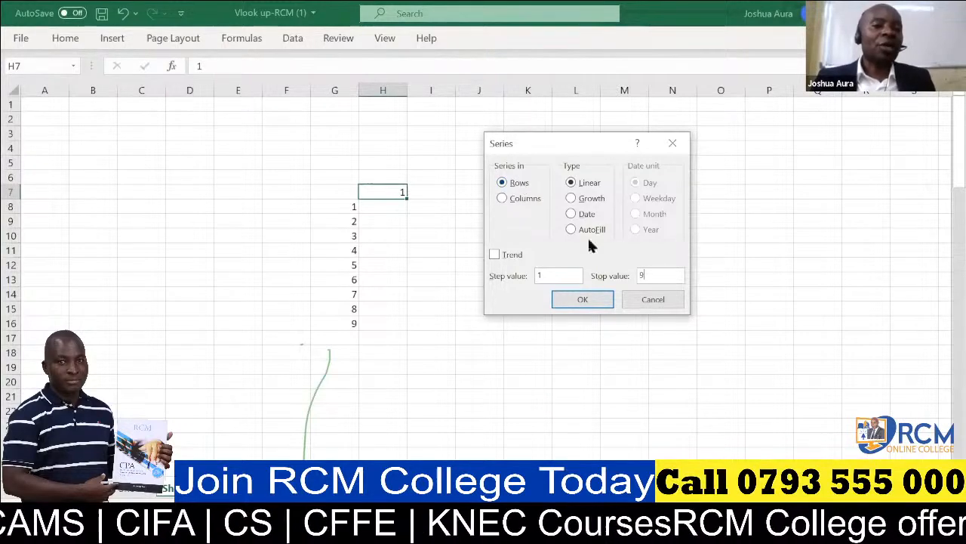
left_click(586, 299)
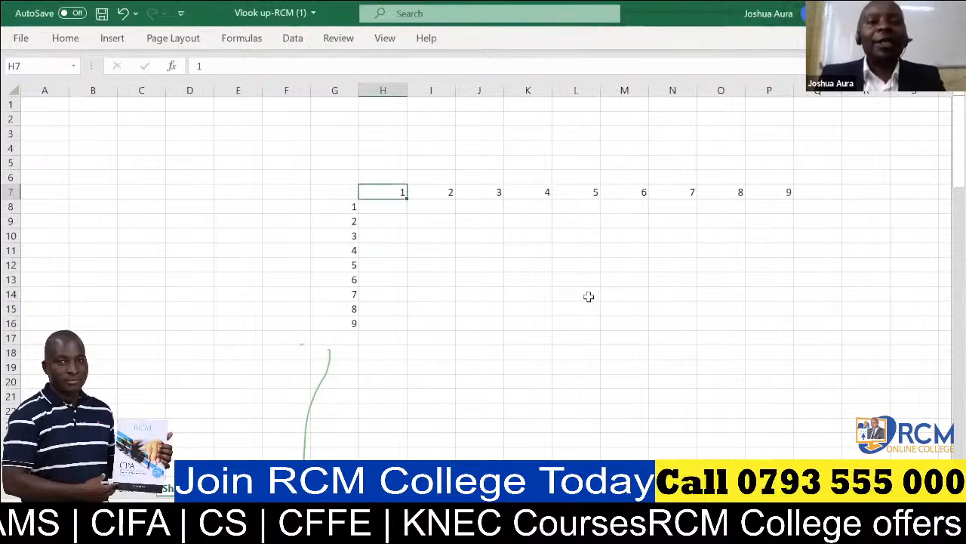
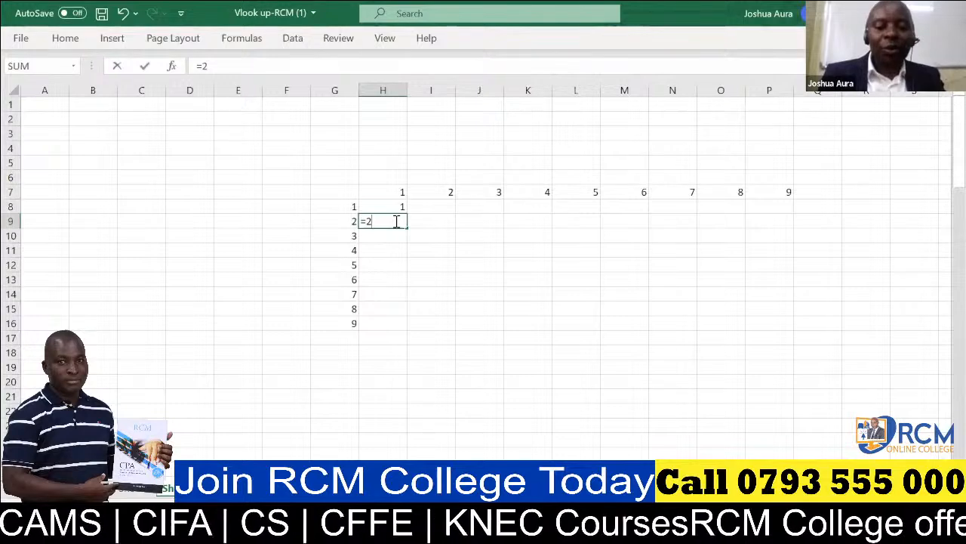
Complete the constant formula in cell H9 as =2*1.
type("*1")
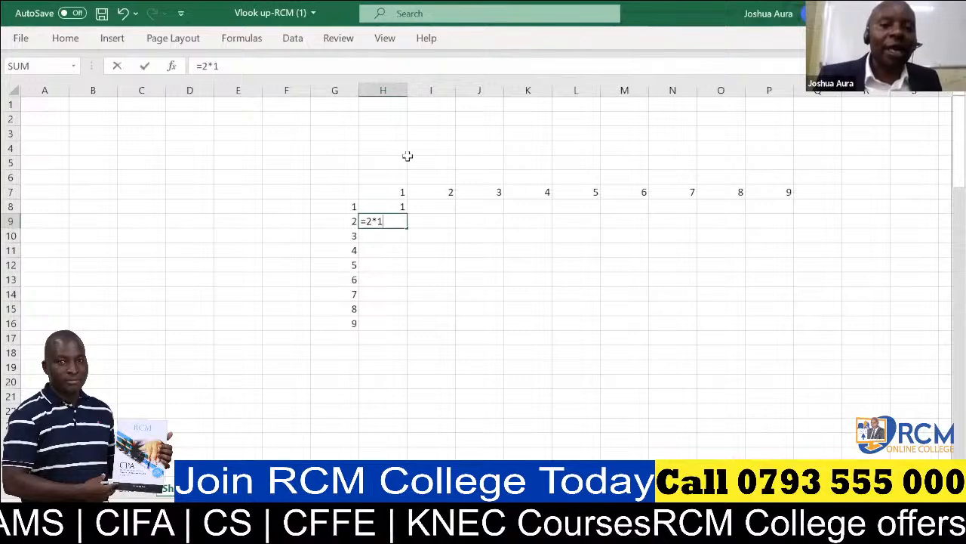
key("Return")
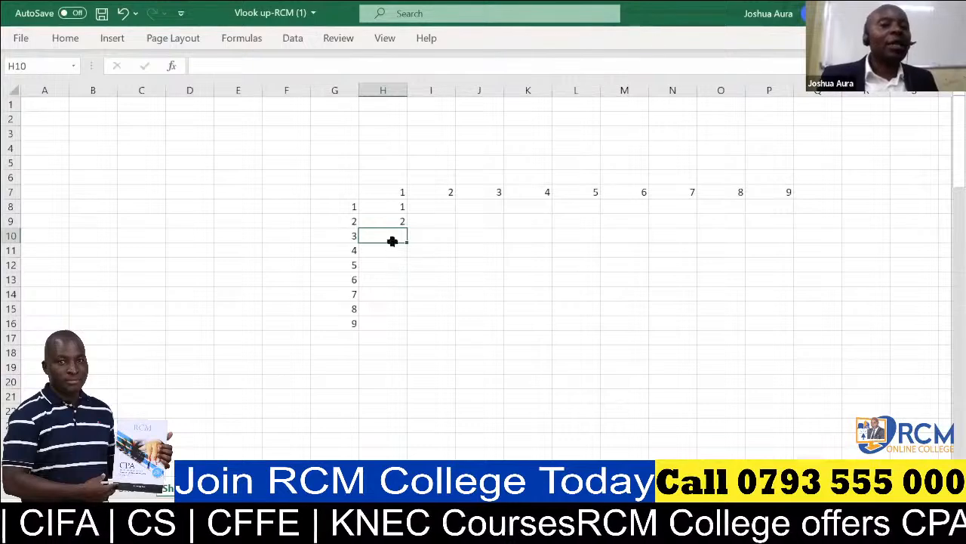
Delete the constant multiplication formulas from cells H8 and H9.
left_click(389, 210)
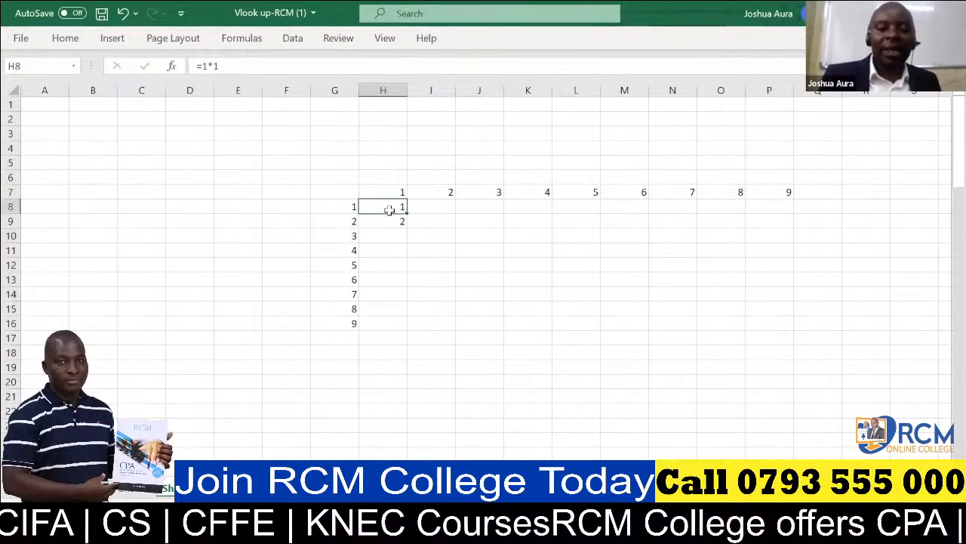
key("Delete")
left_click(392, 217)
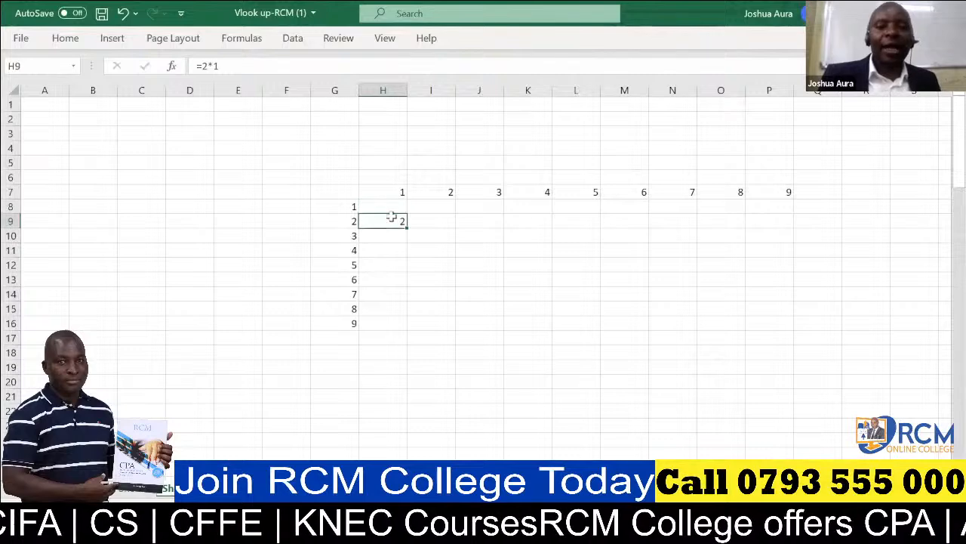
key("Delete")
Enter the cell-reference formula =H7*G8 in cell H8.
left_click(391, 205)
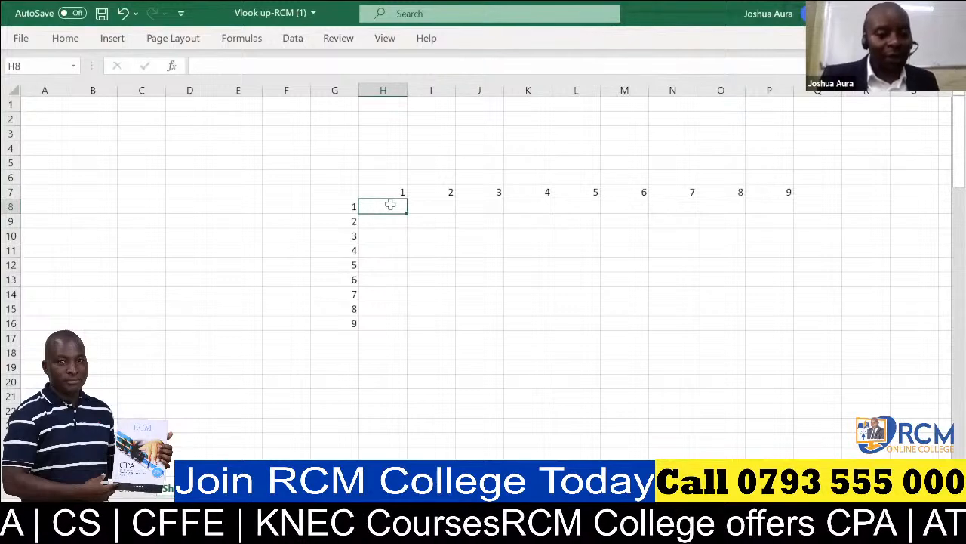
type("=")
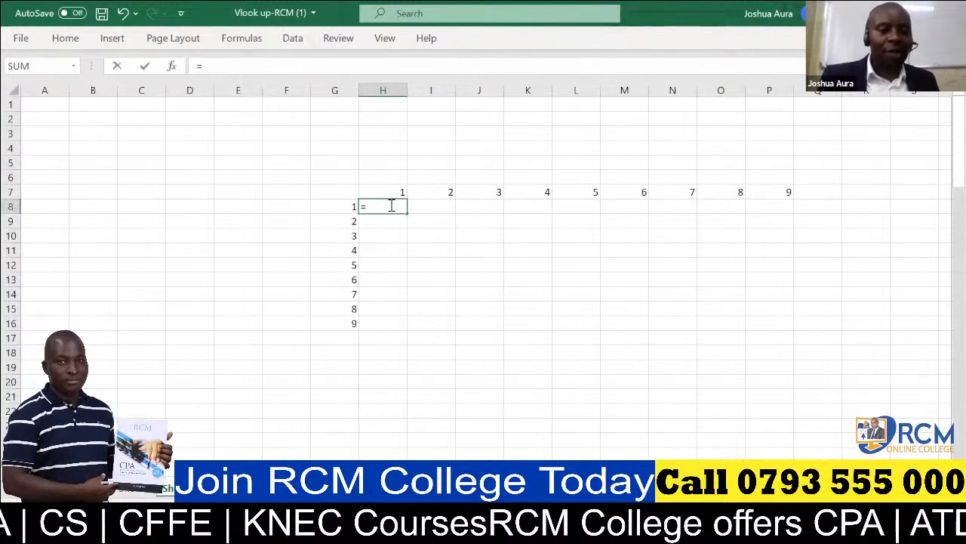
left_click(397, 190)
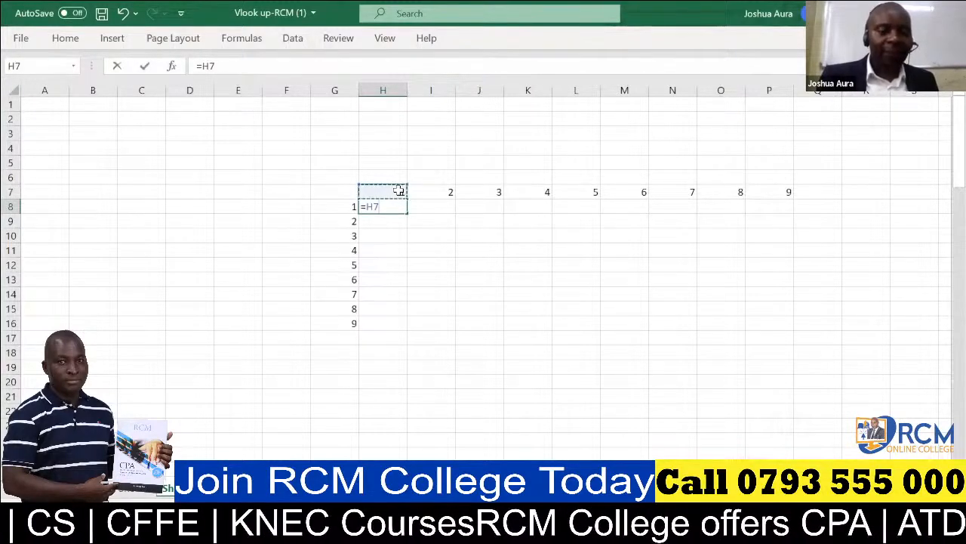
type("*")
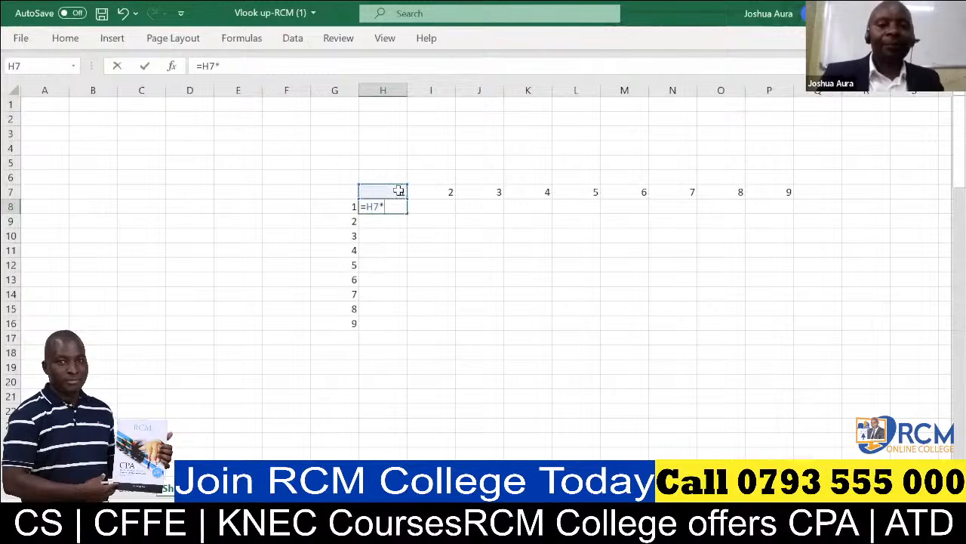
left_click(352, 207)
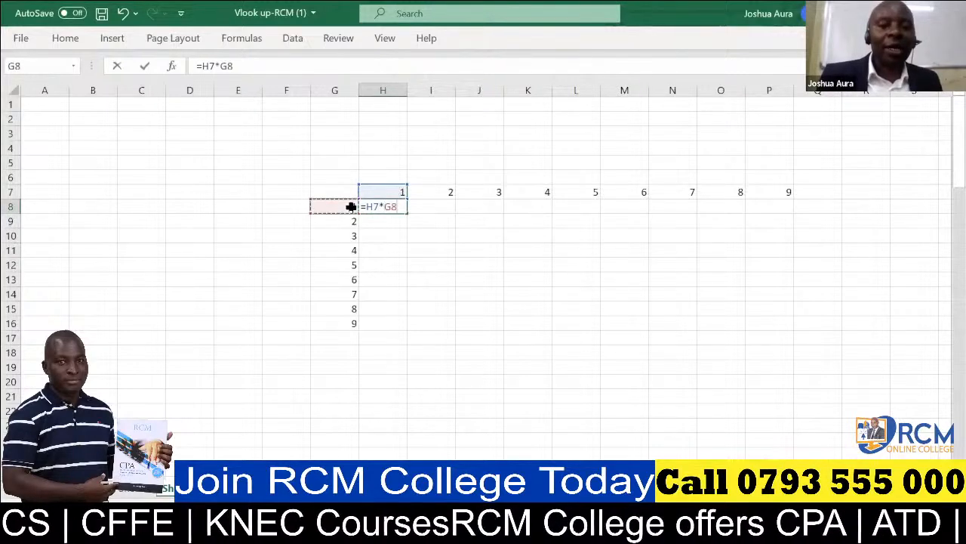
key("Return")
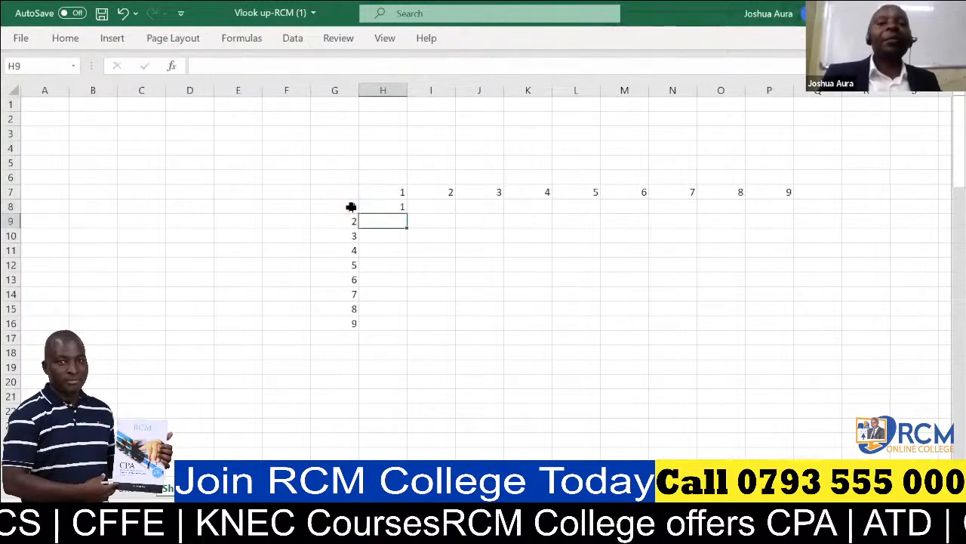
Try filling the H8 formula down to row 16, and undo both the fill and the formula entry.
left_click(398, 207)
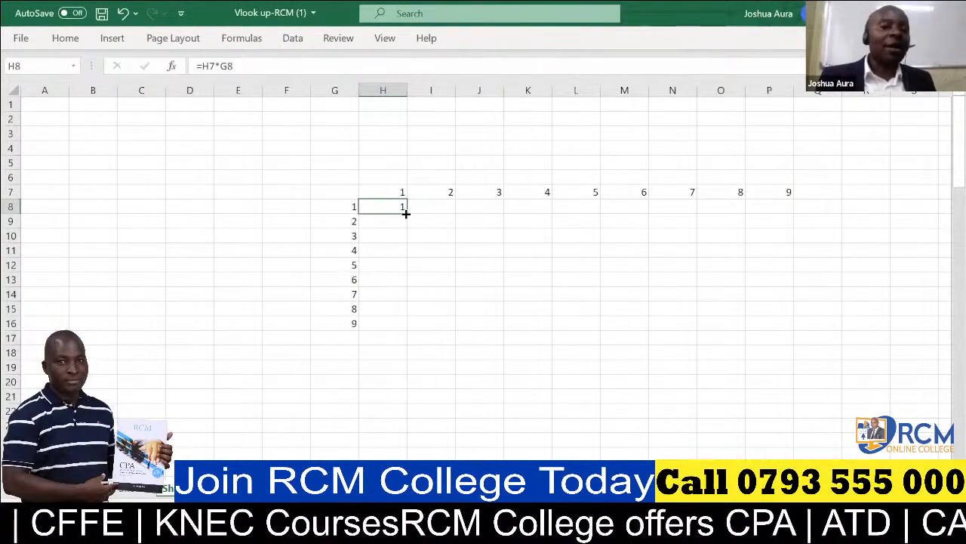
double_click(406, 214)
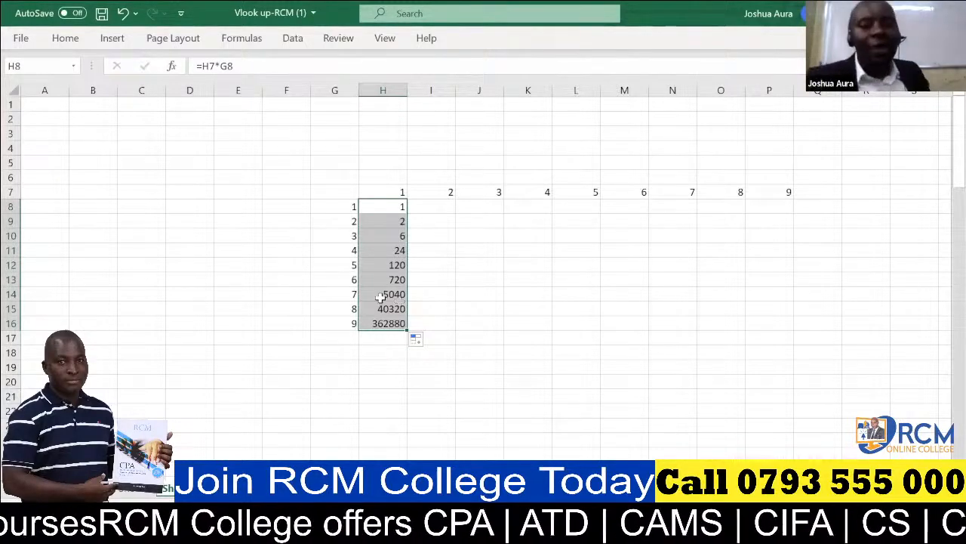
left_click(123, 13)
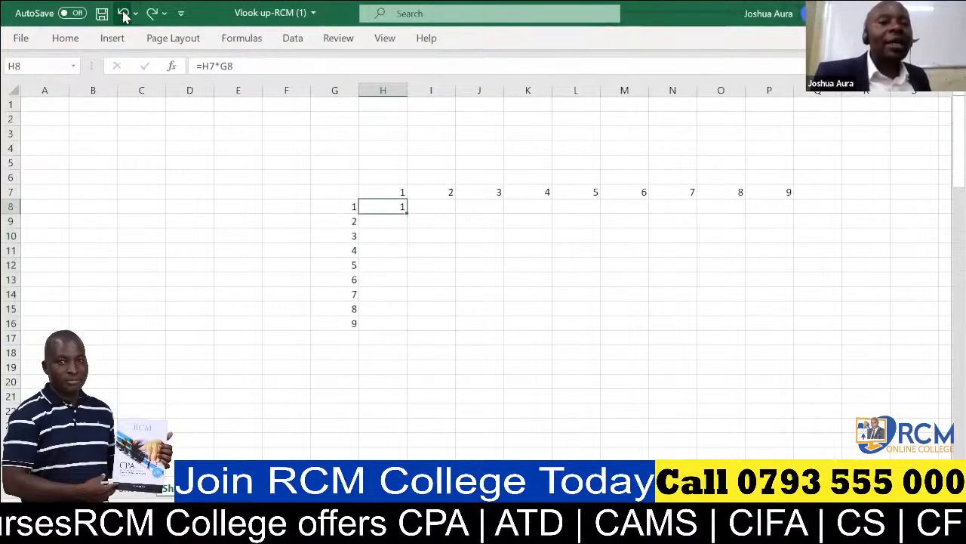
left_click(123, 13)
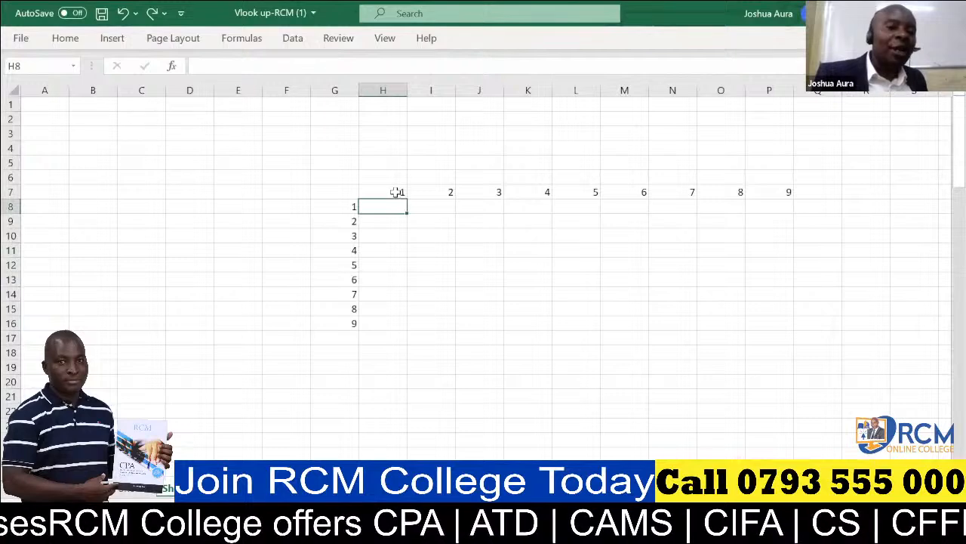
Make the header numbers in row 7 and in column G bold.
left_click(398, 192)
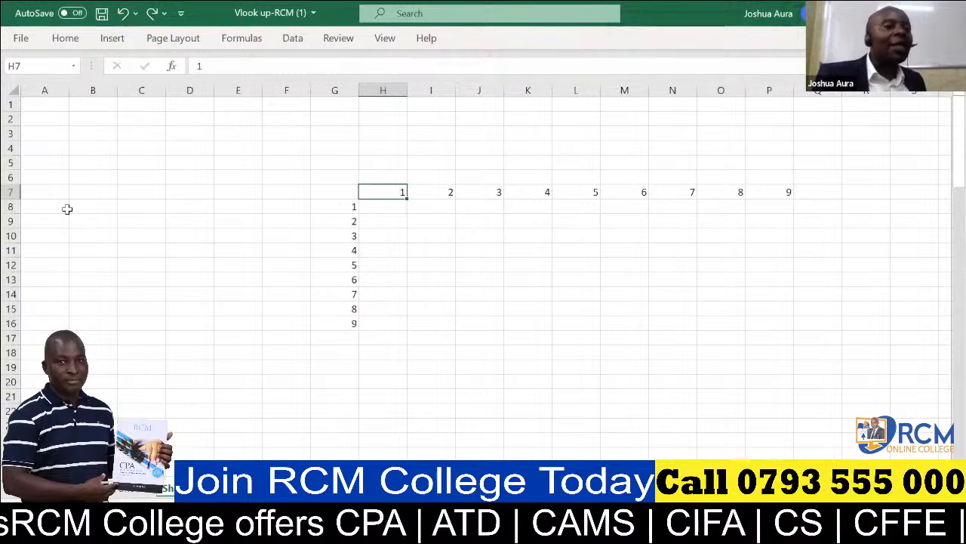
left_click(11, 191)
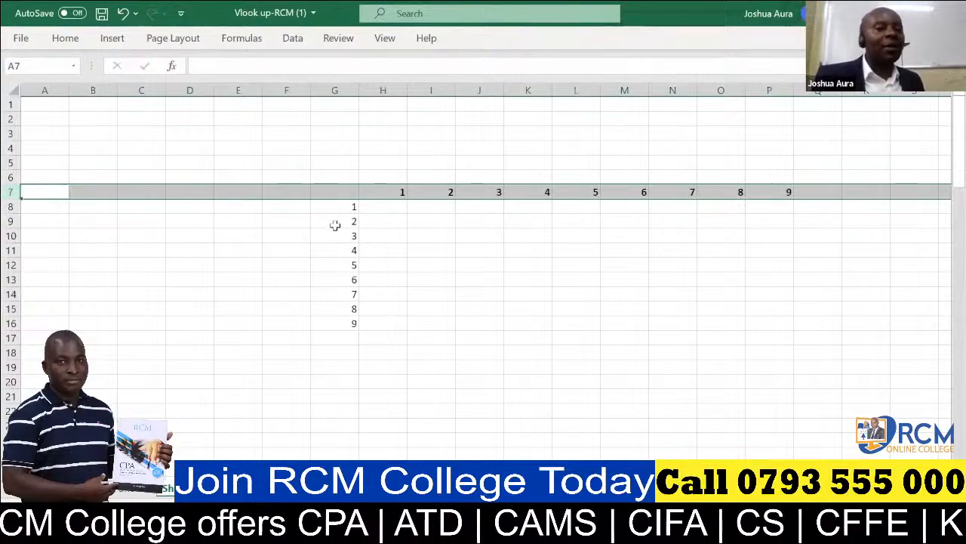
left_click(339, 90)
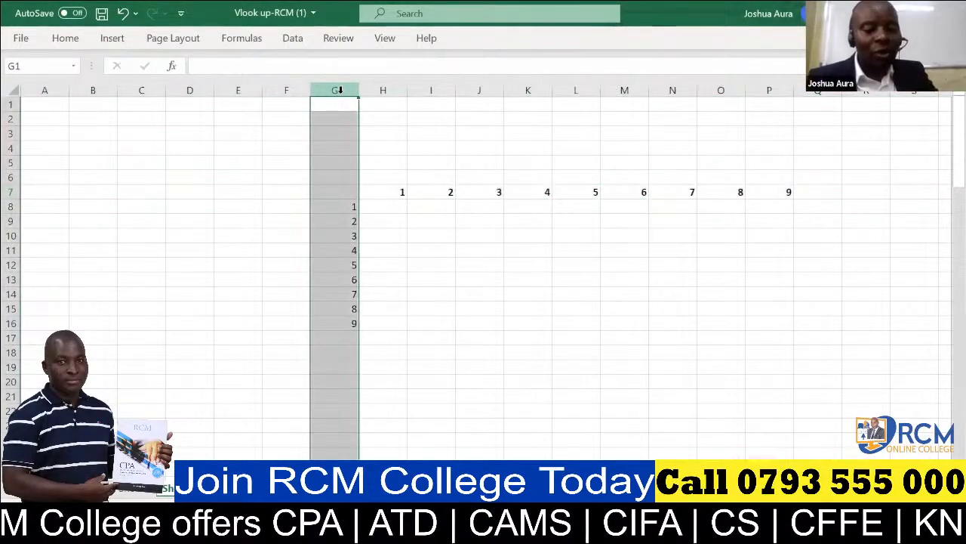
left_click(276, 295)
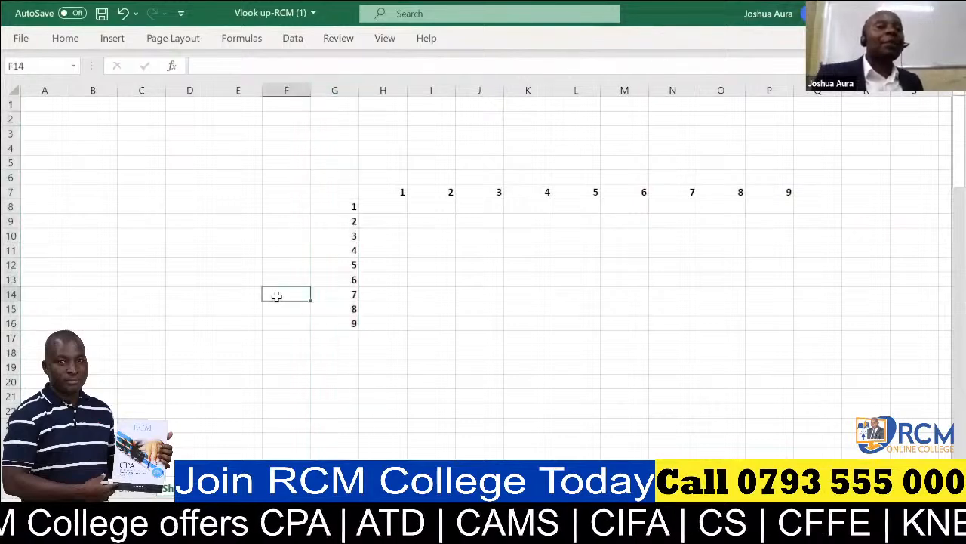
Enter the product formula =H7*G8 in cell H8 with relative references and reselect that cell.
left_click(391, 210)
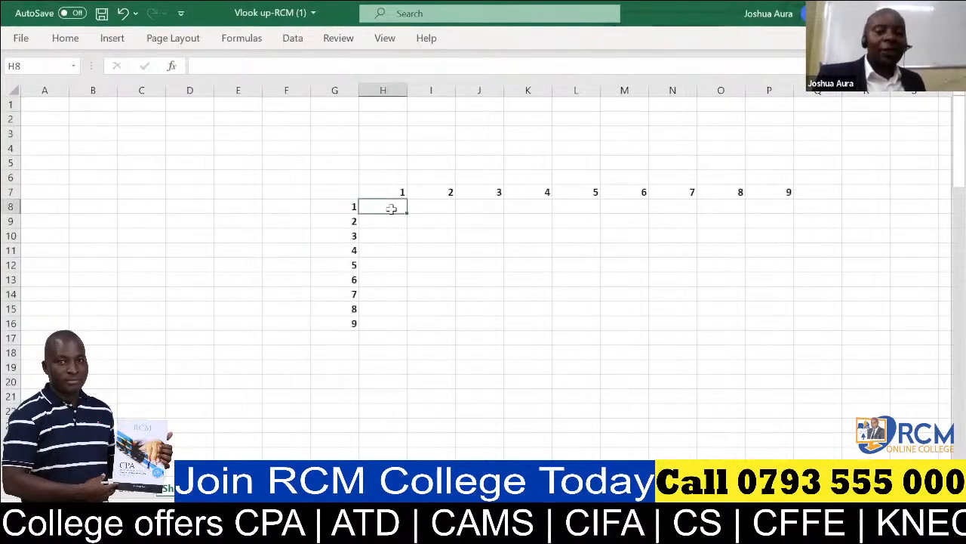
type("=")
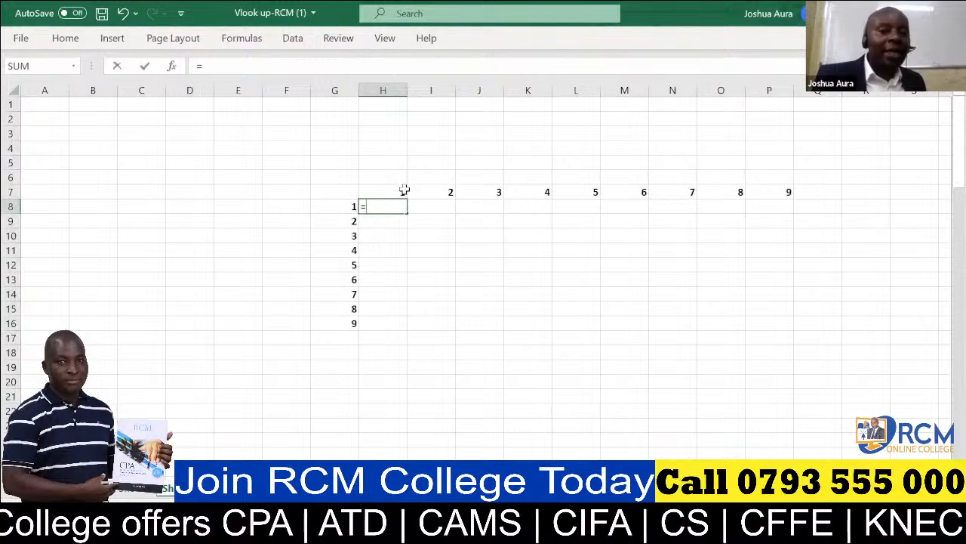
left_click(405, 190)
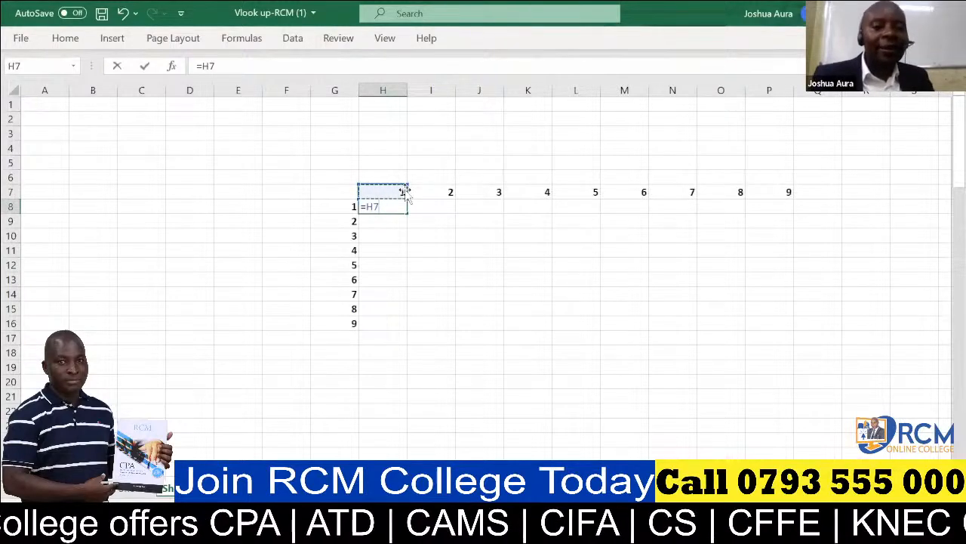
type("*")
left_click(352, 206)
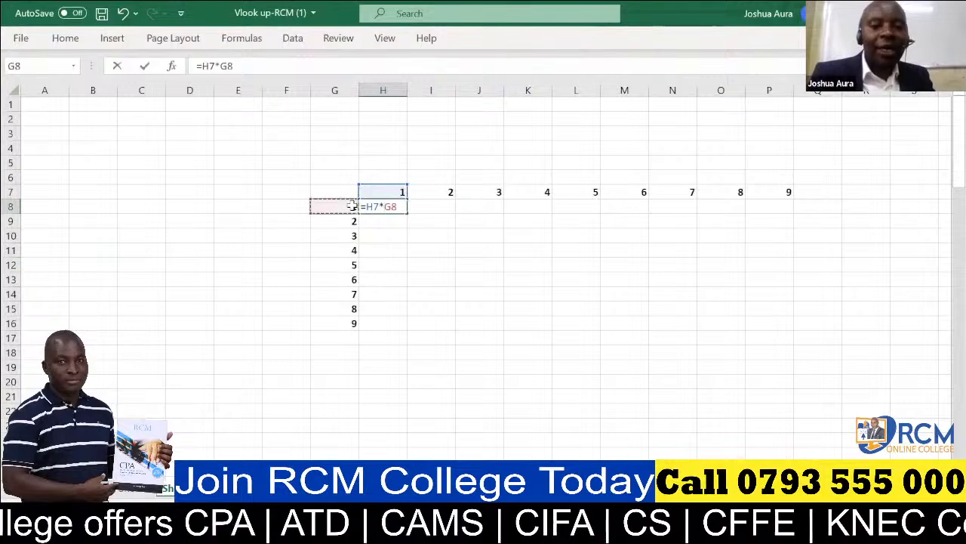
key("Return")
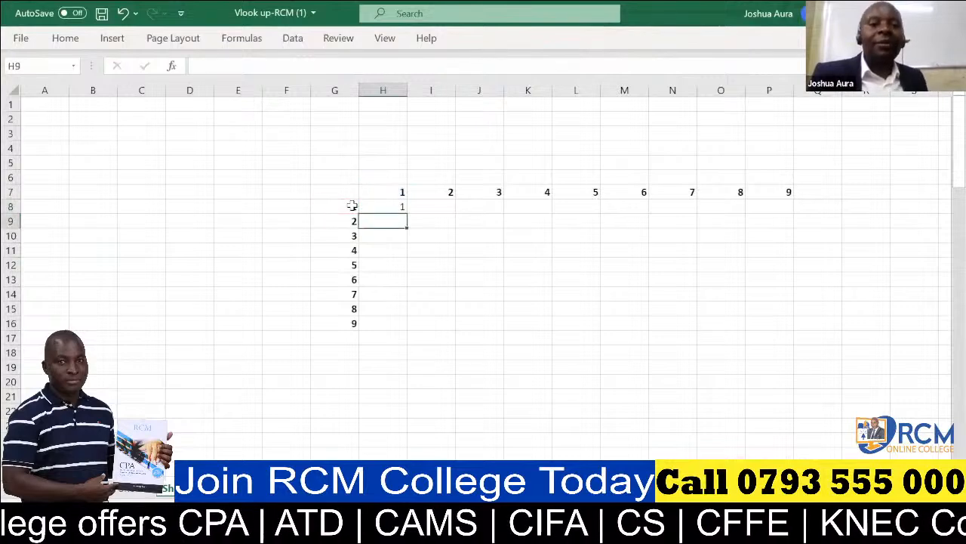
left_click(401, 207)
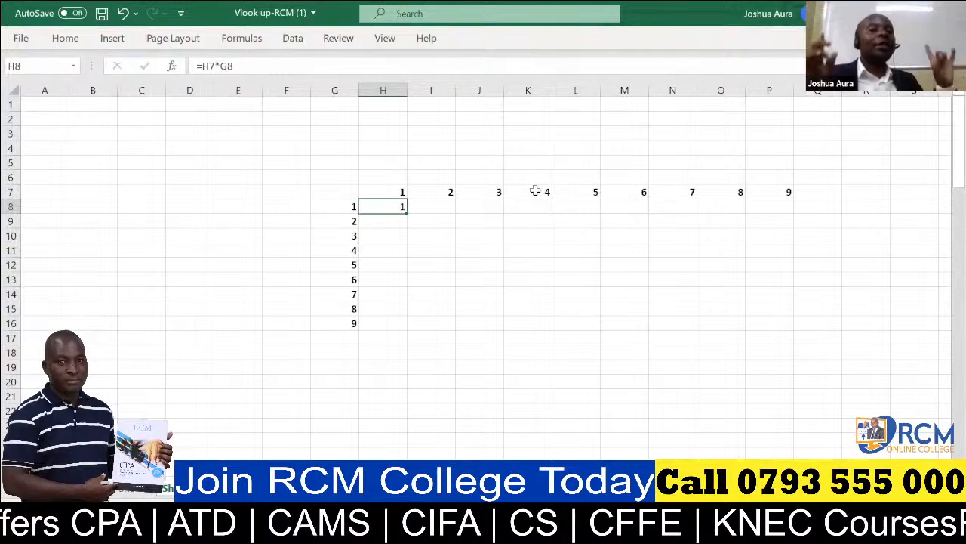
Enter the note "Title rows and Title columns must be fixed with dollars" in cell J19.
left_click(467, 368)
type("Title")
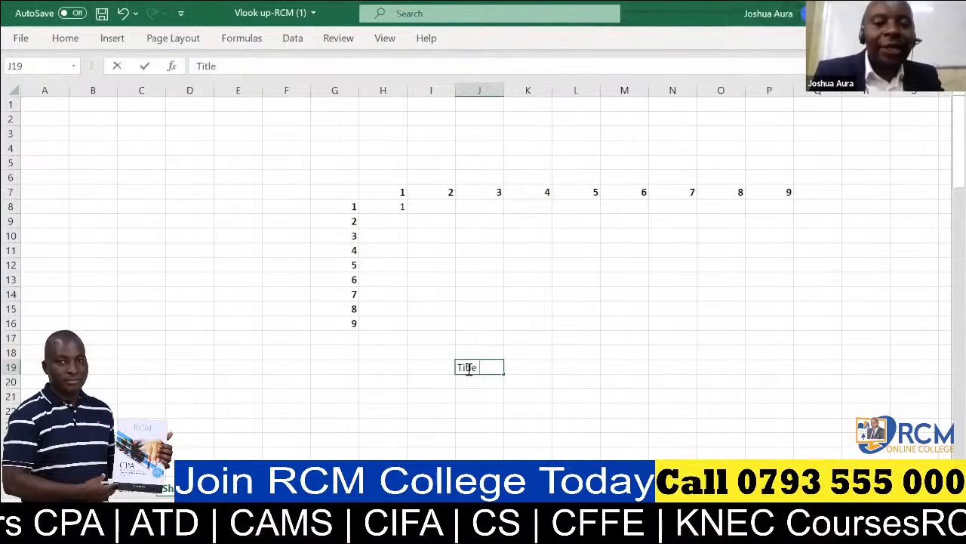
type(" row")
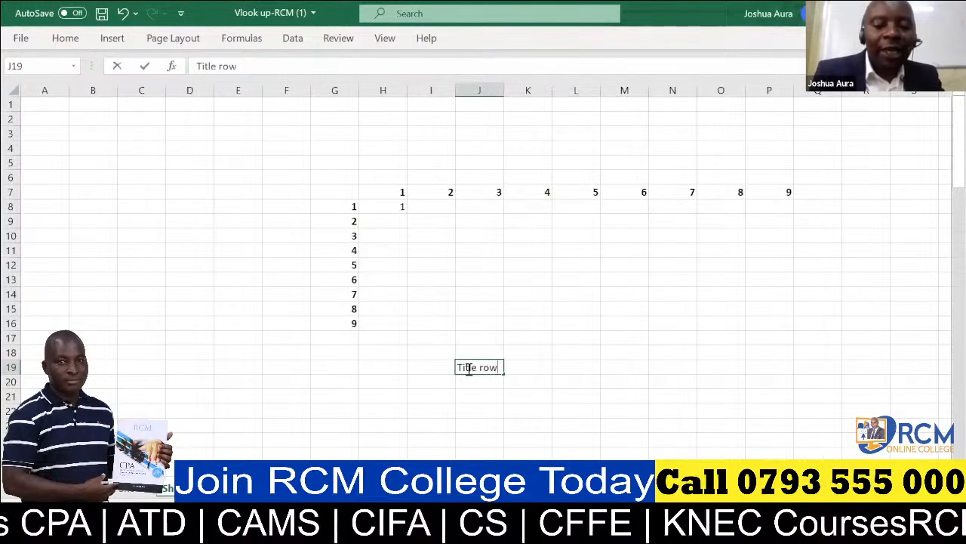
type("s and ")
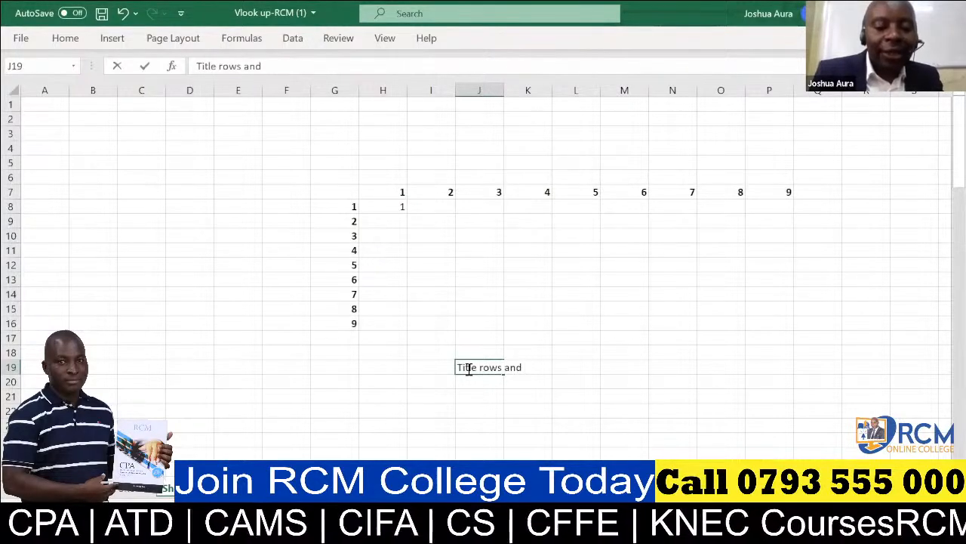
type("Title columns ")
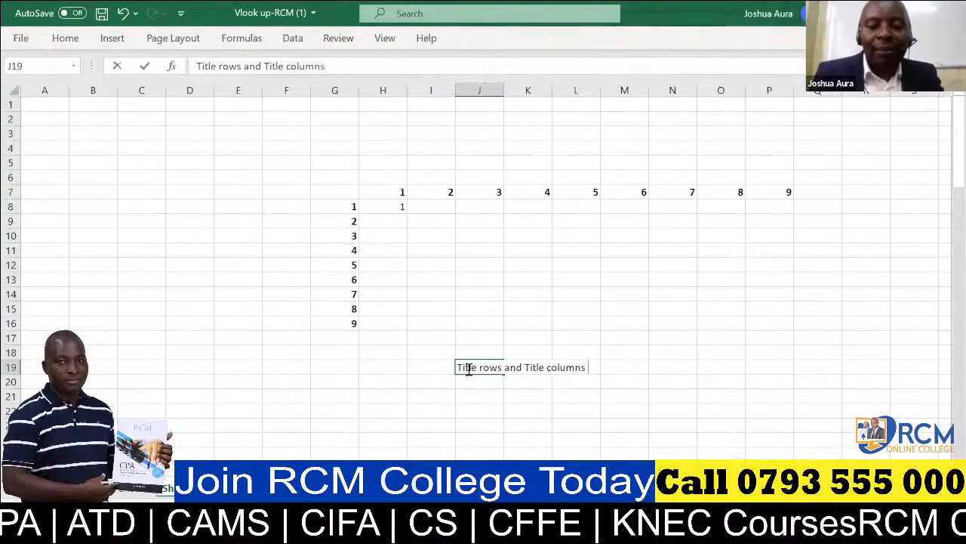
type("must ")
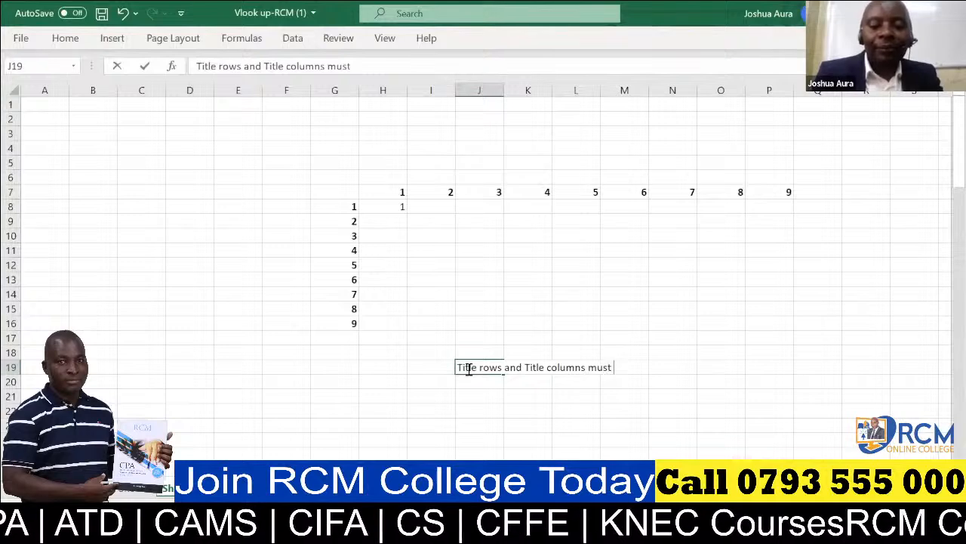
type("be fixed with dollars")
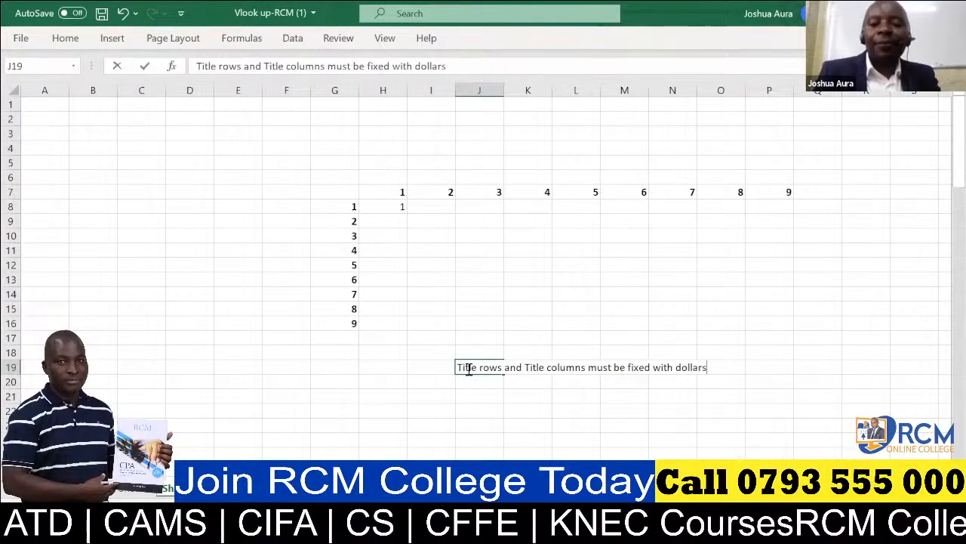
left_click(393, 191)
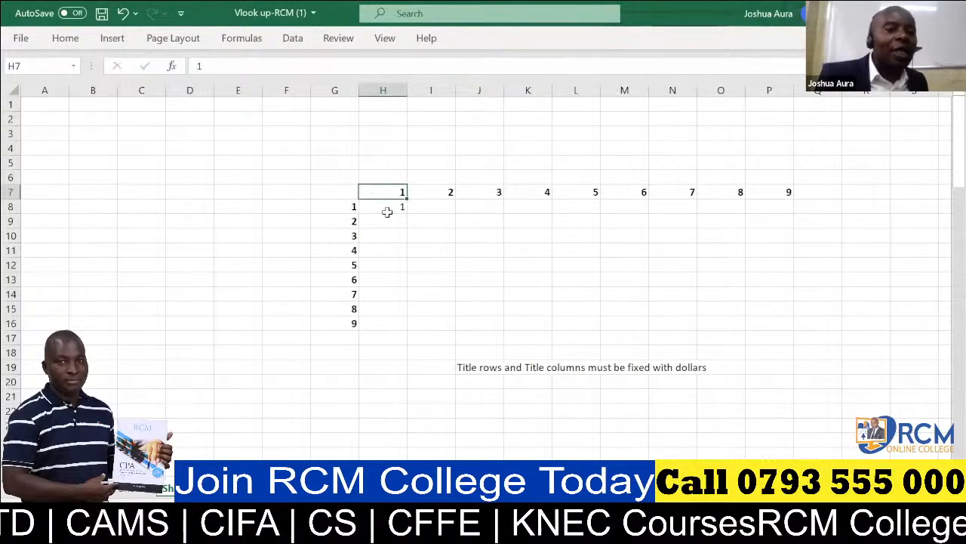
Change the formula in cell H8 to mixed references so it reads =H$7*$G8.
left_click(392, 211)
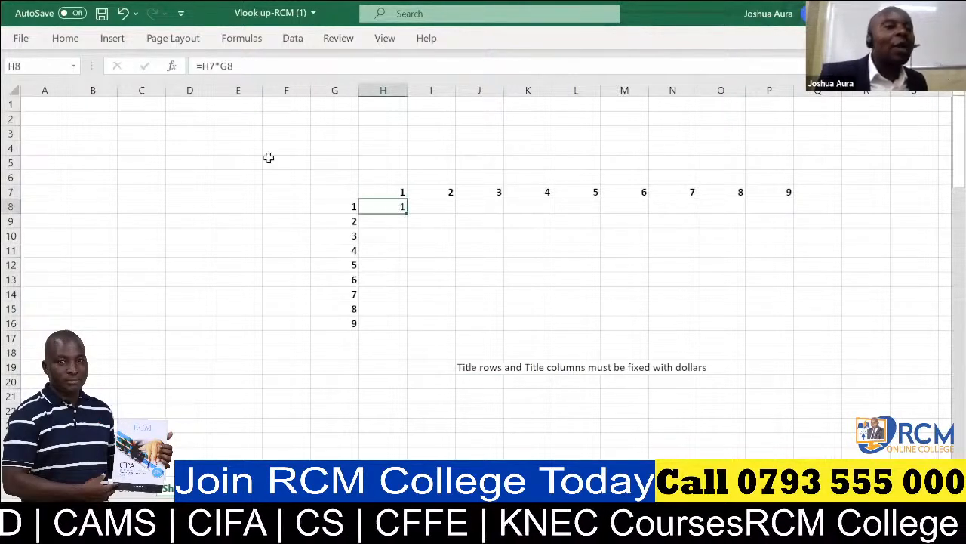
left_click(211, 66)
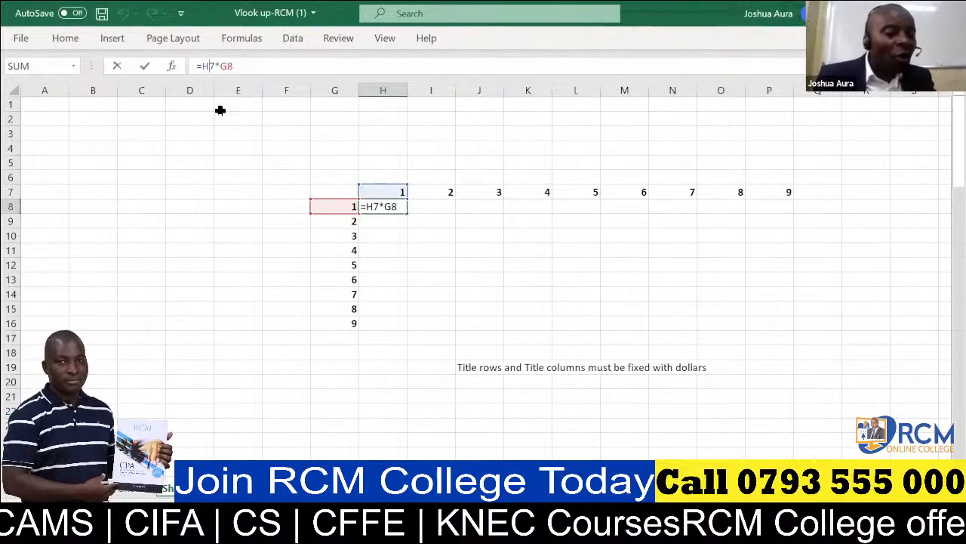
type("$")
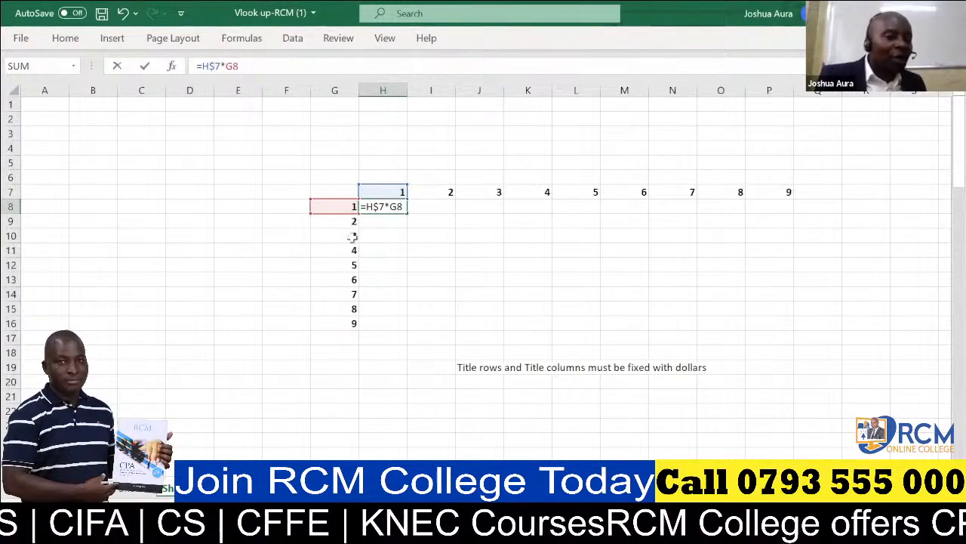
left_click(228, 65)
type("$")
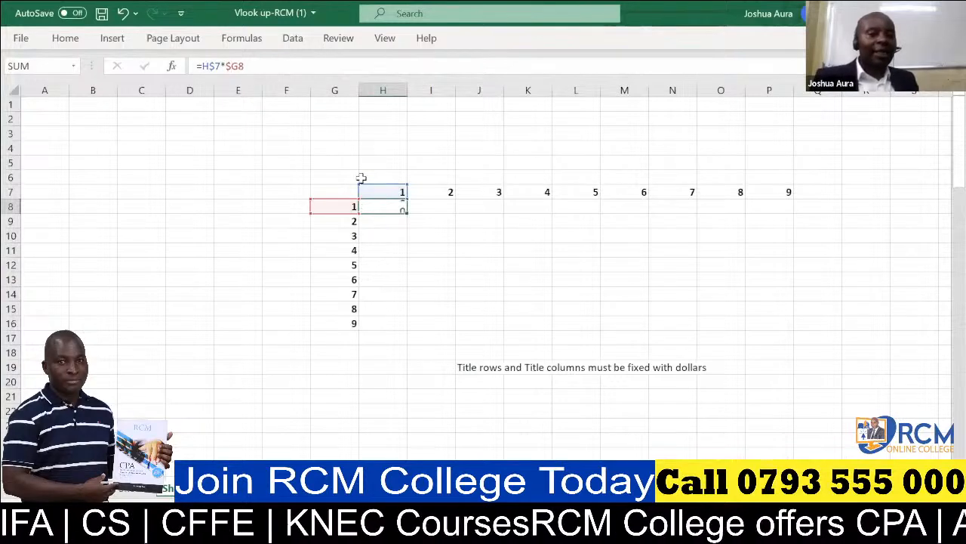
key("Return")
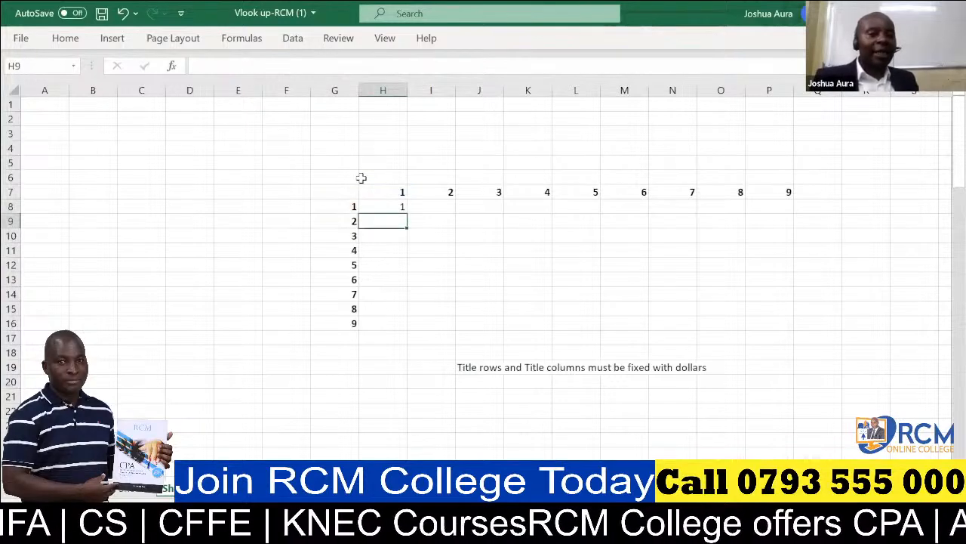
Fill the H8 formula down to H16 and across to column P to complete the range H8:P16.
left_click(393, 206)
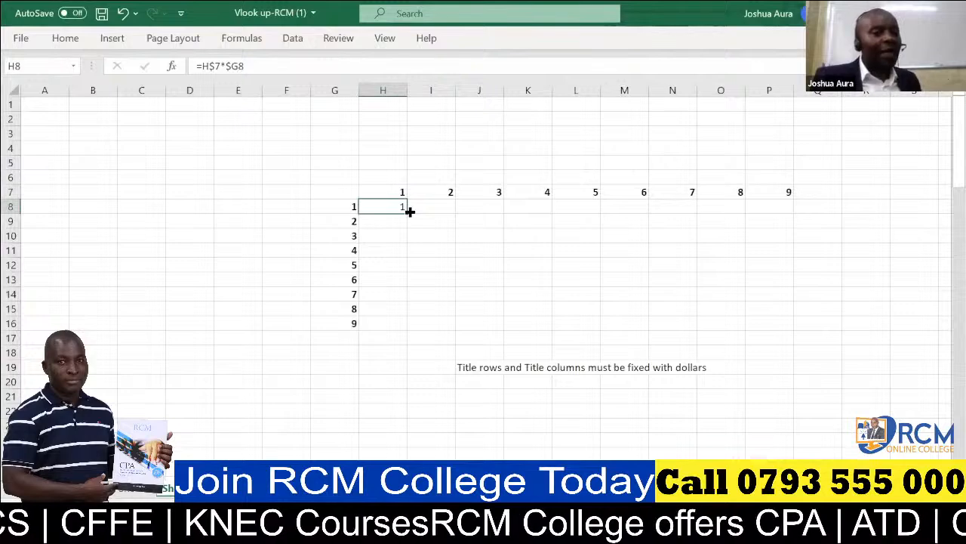
left_click_drag(408, 212, 422, 327)
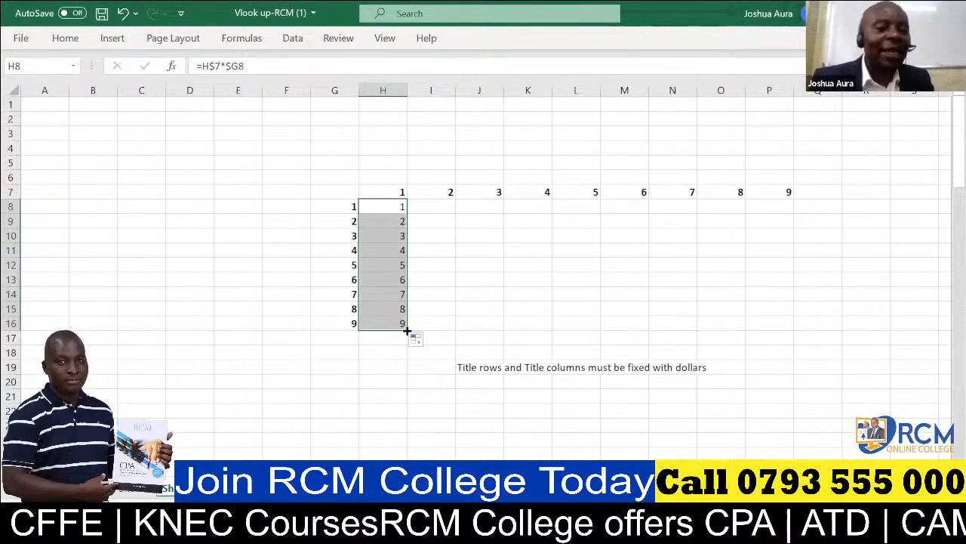
left_click_drag(405, 329, 772, 347)
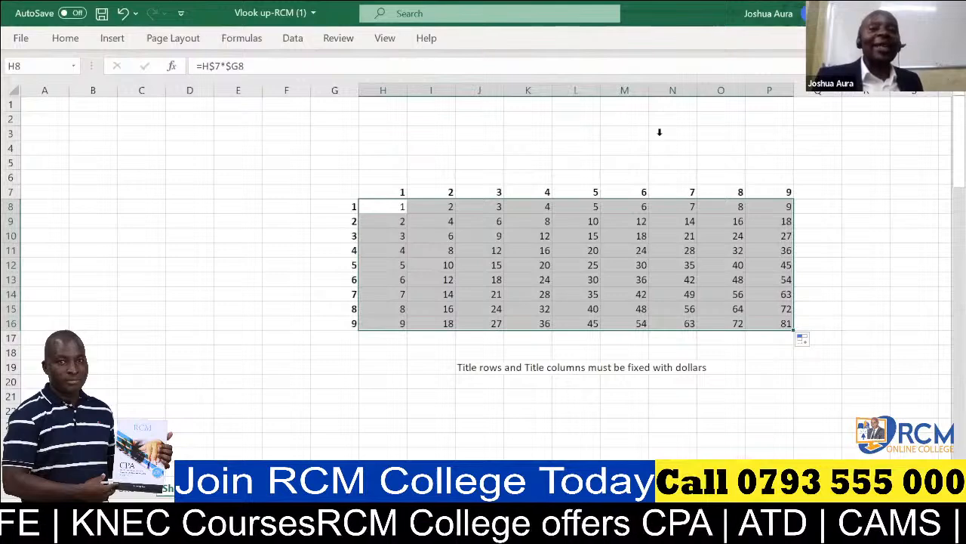
Undo the two grid fills, the mixed references in H8, the note in J19 and the product formula in H8.
left_click(624, 85)
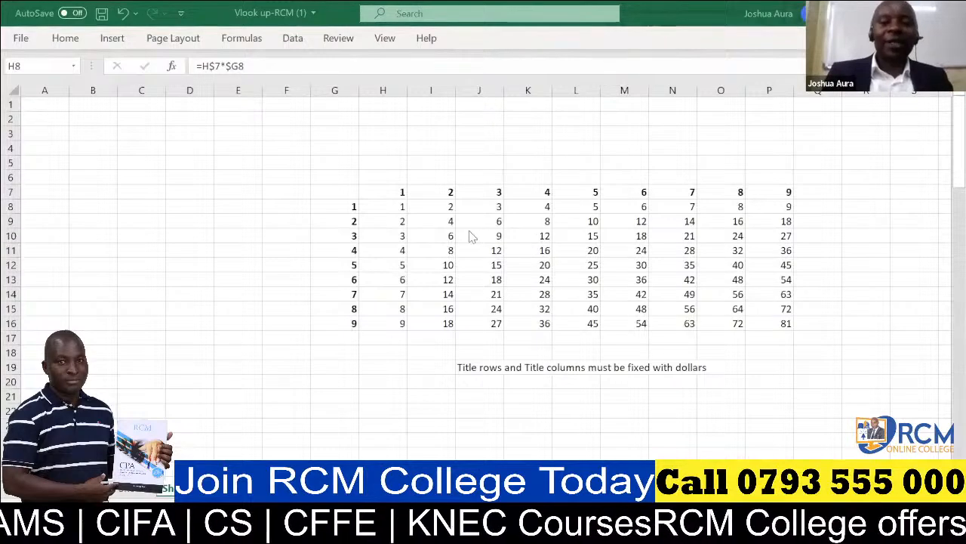
left_click(123, 13)
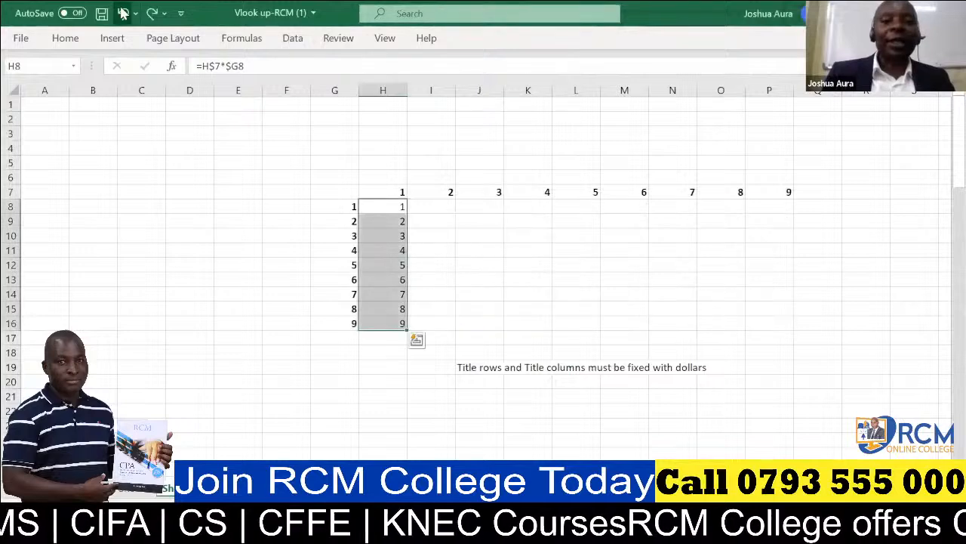
left_click(123, 13)
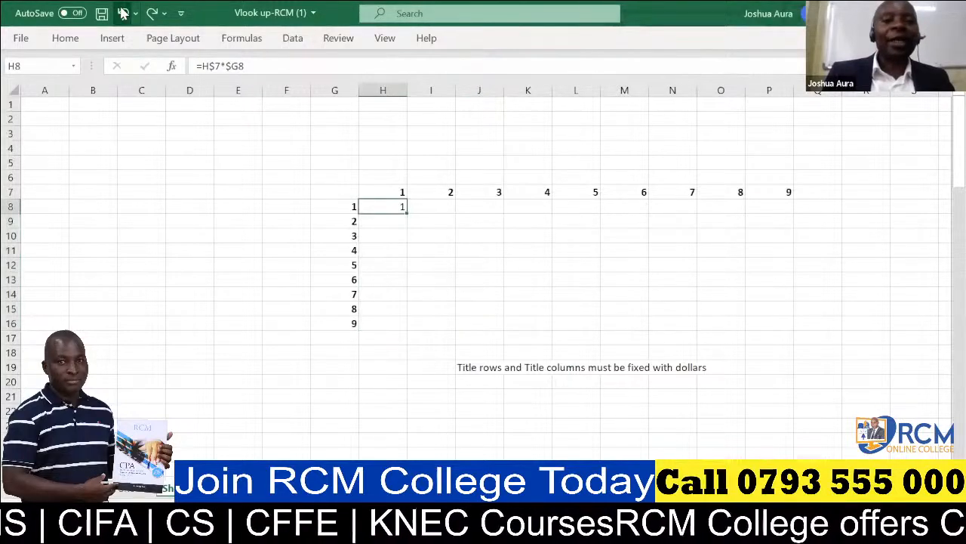
left_click(123, 13)
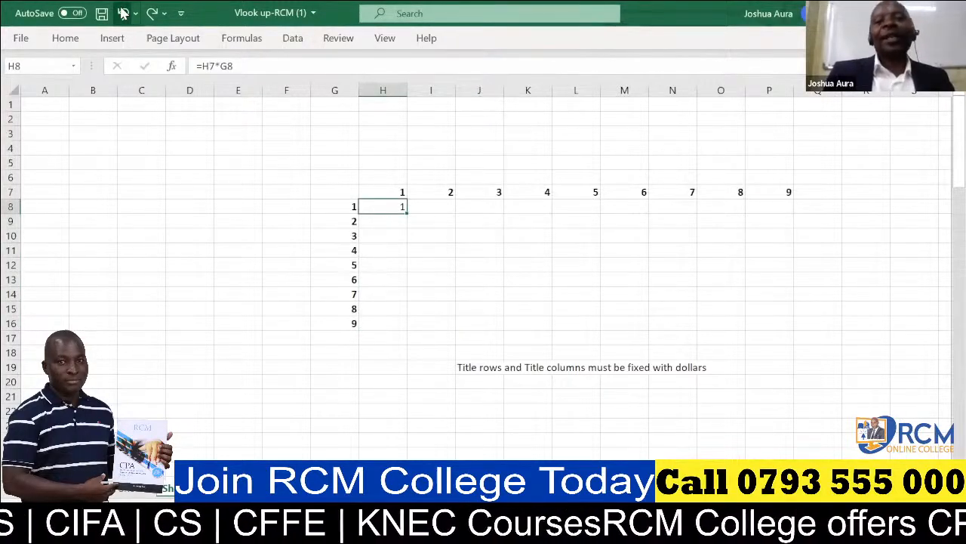
left_click(123, 12)
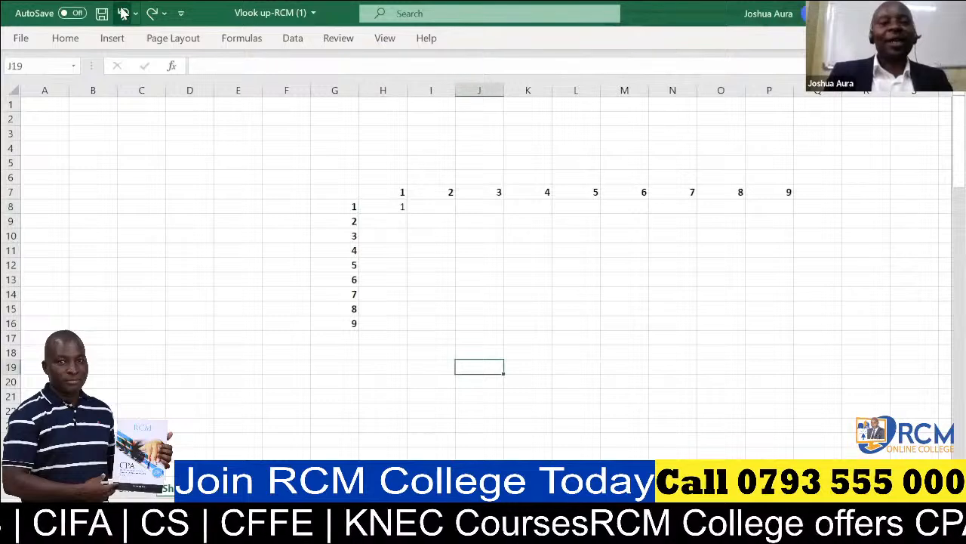
left_click(123, 12)
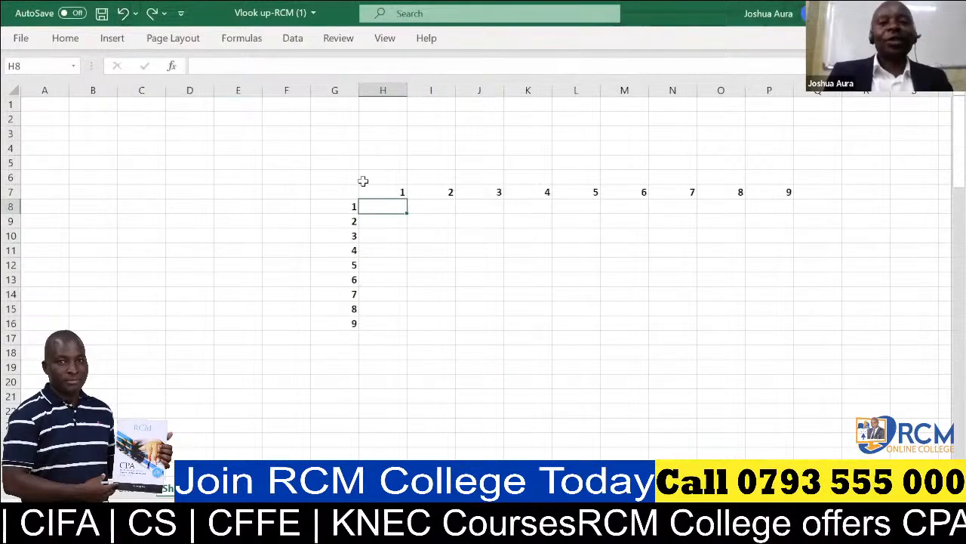
Enter the formula =H$7*$G8 in cell H8, fixing the title row and title column references.
type("=")
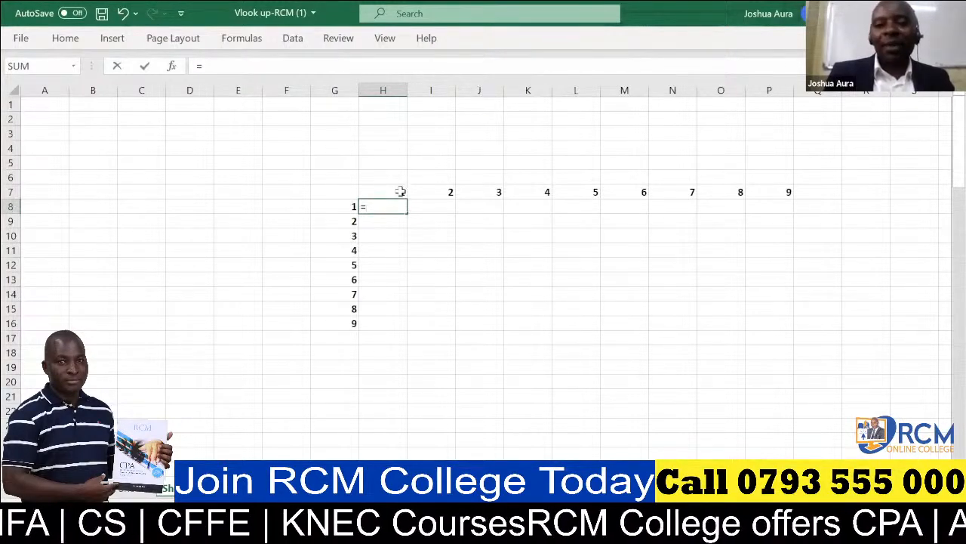
left_click(400, 192)
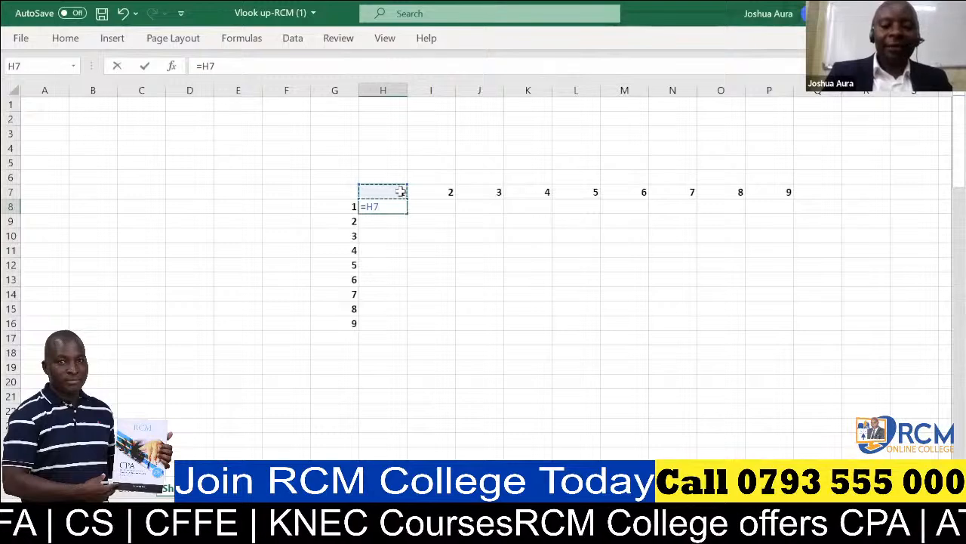
type("*")
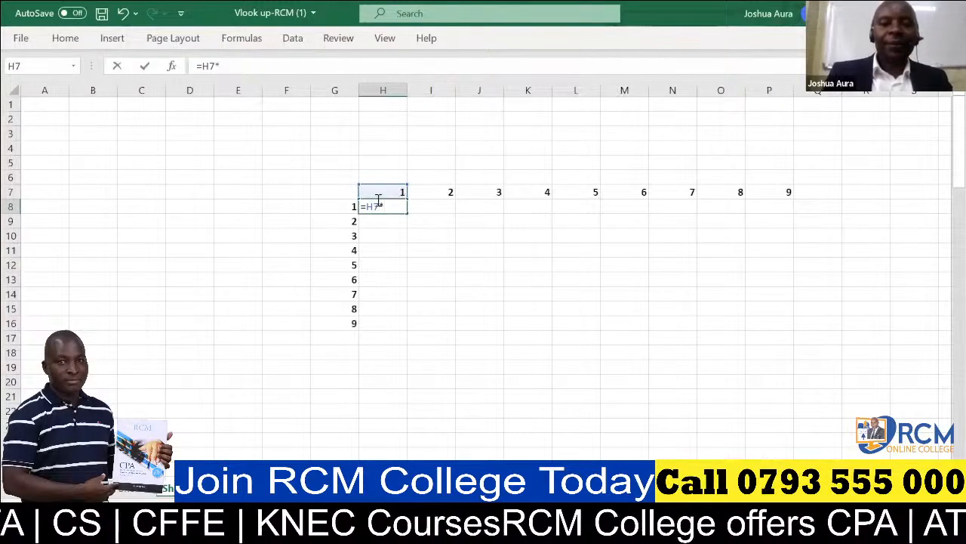
left_click(352, 207)
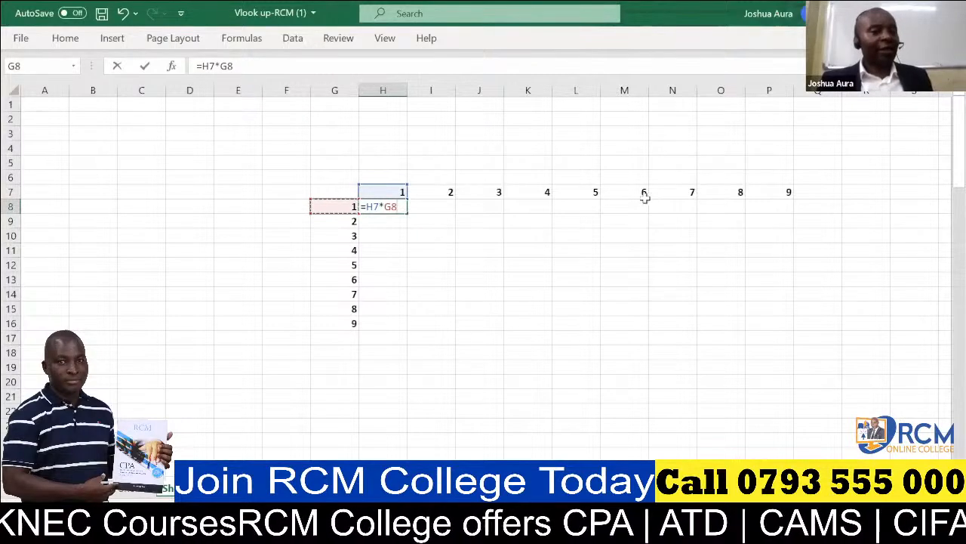
left_click(212, 66)
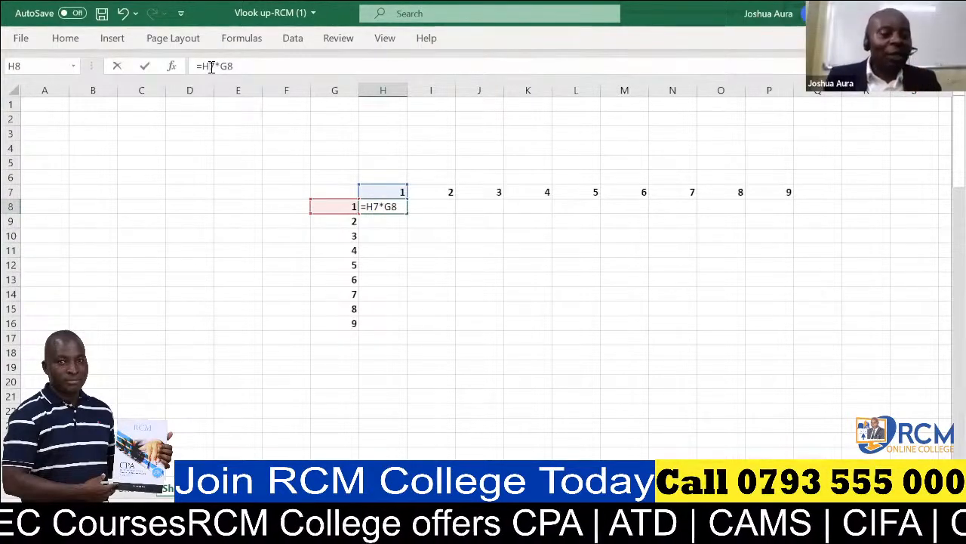
type("$")
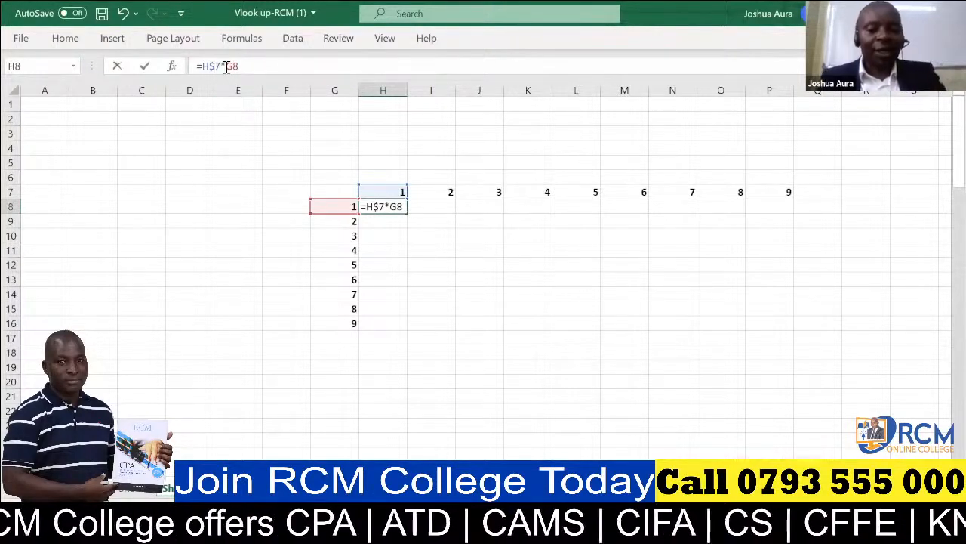
type("$")
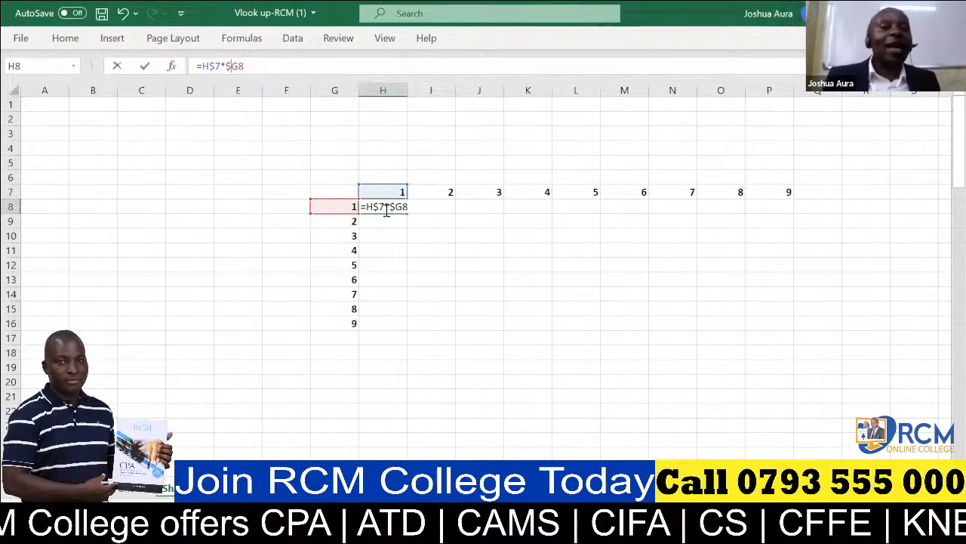
key("Return")
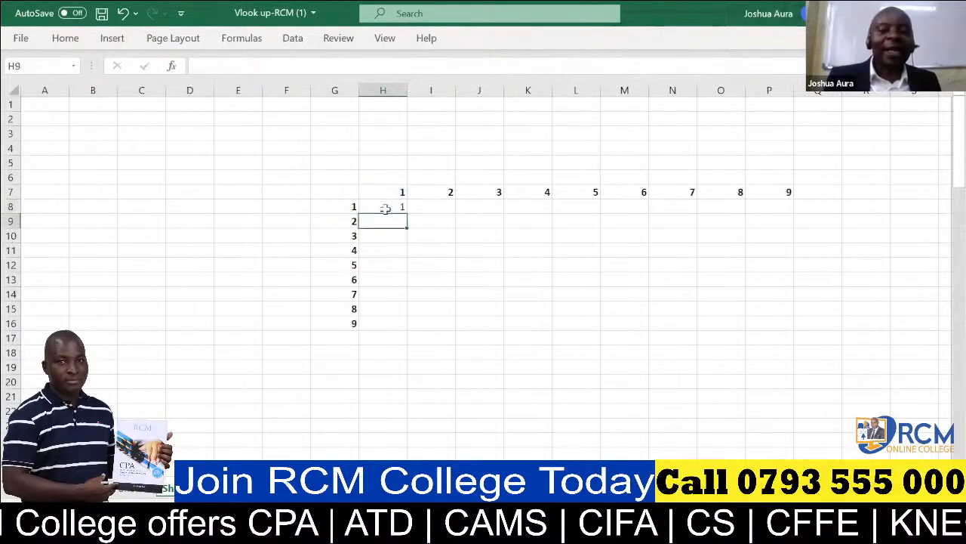
Fill the H8 formula down to row 16 and across to column P so the range H8:P16 is complete.
left_click(394, 206)
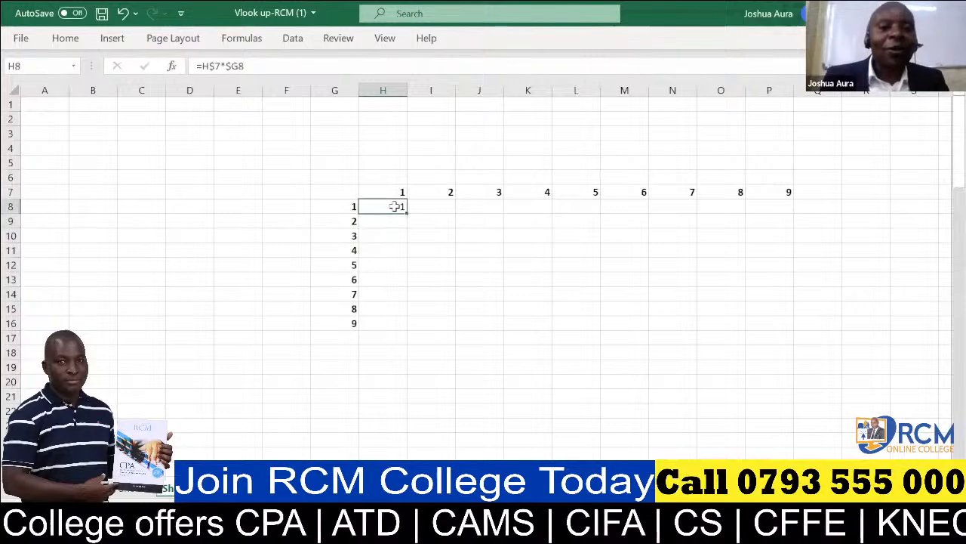
left_click_drag(407, 213, 517, 326)
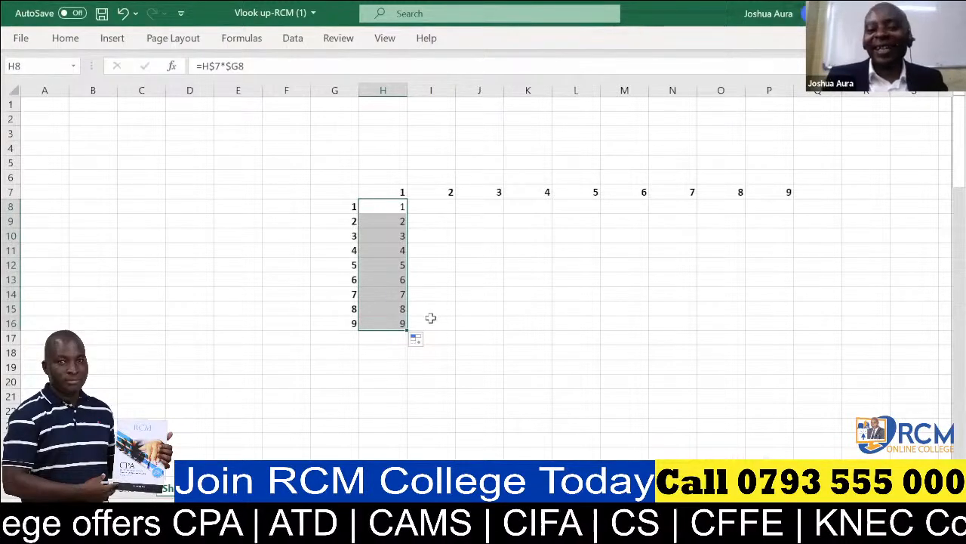
left_click_drag(408, 330, 790, 334)
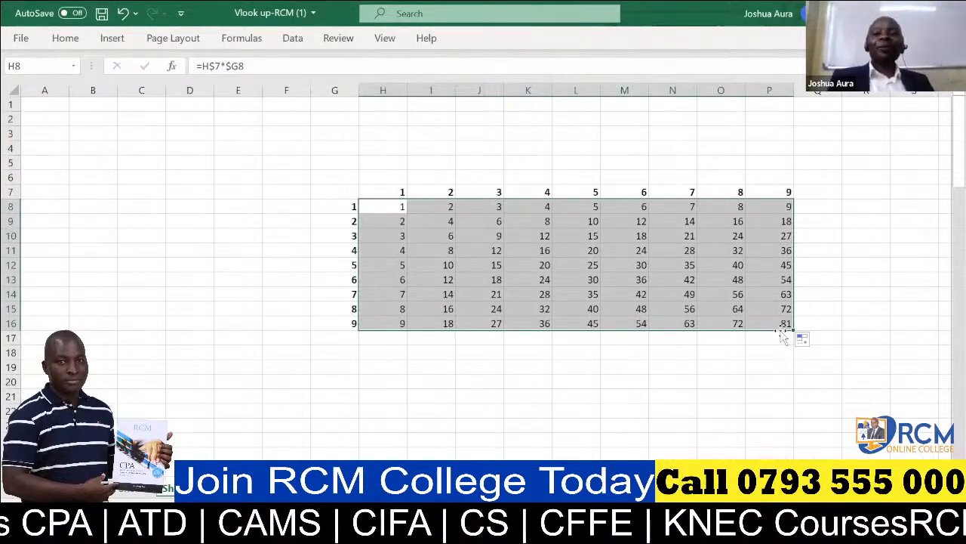
left_click(547, 73)
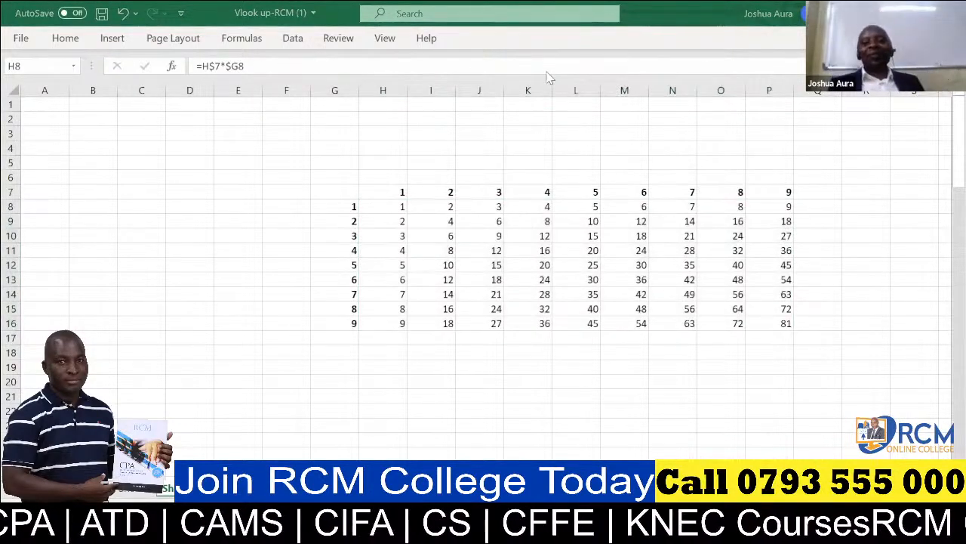
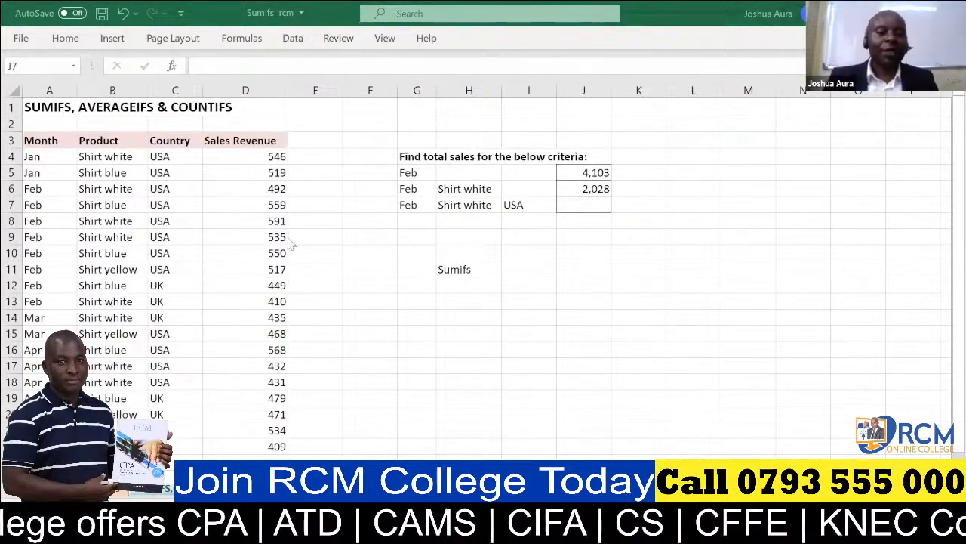
Try out a total of the Sales Revenue values with =SUM(D4:D22) in cell D23 and undo it.
left_click(259, 525)
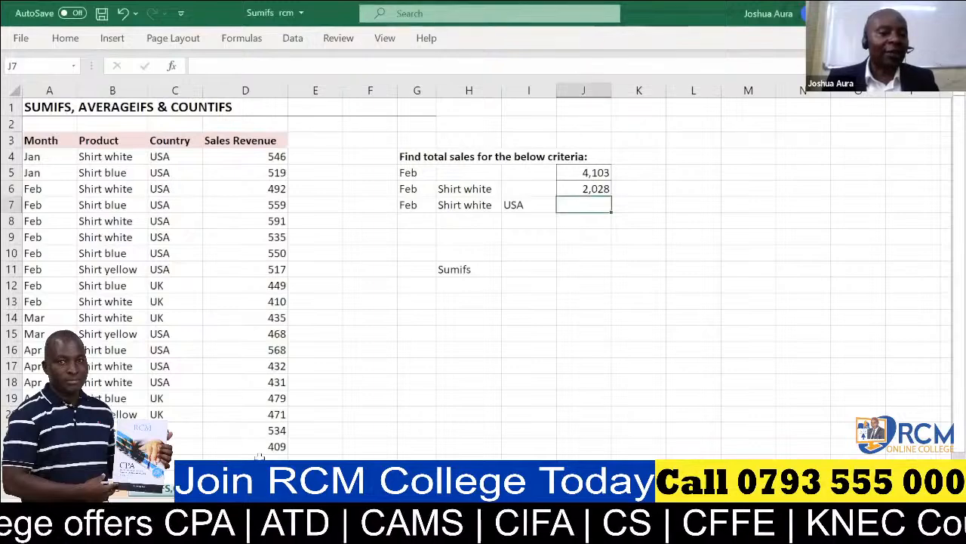
left_click(259, 458)
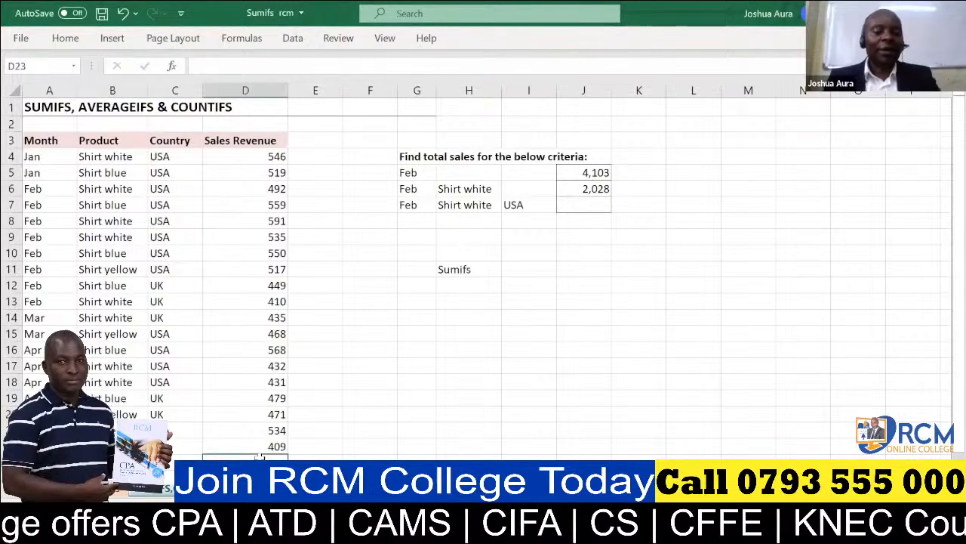
double_click(259, 458)
key("alt+equal")
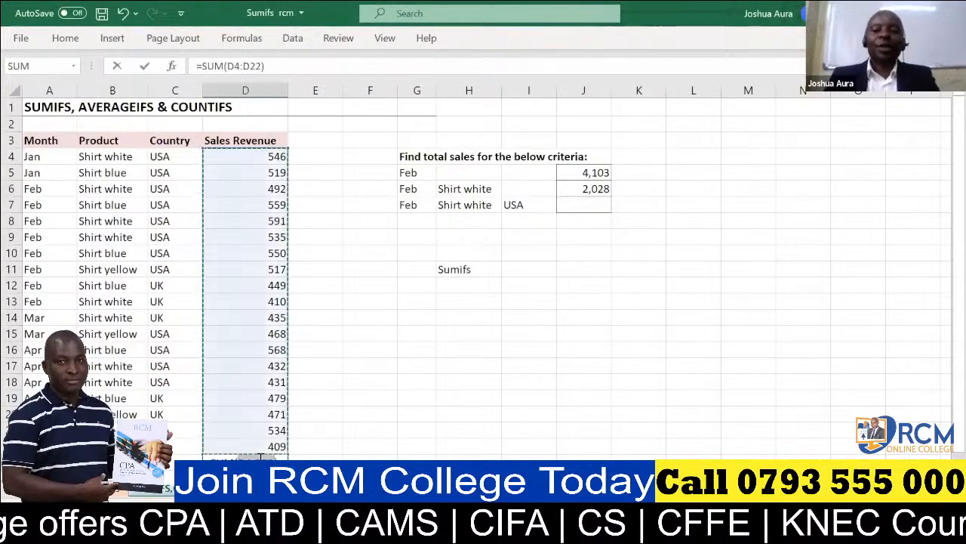
key("Return")
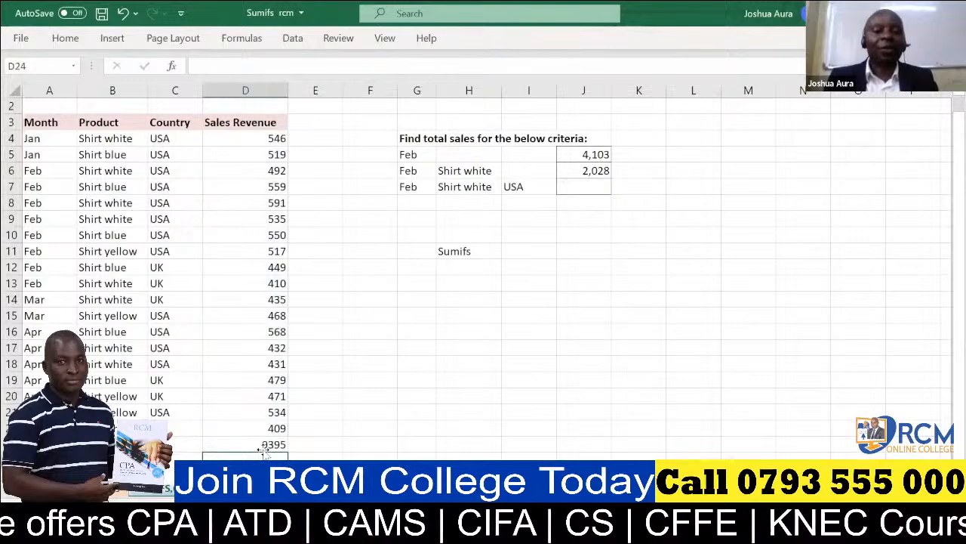
left_click(267, 444)
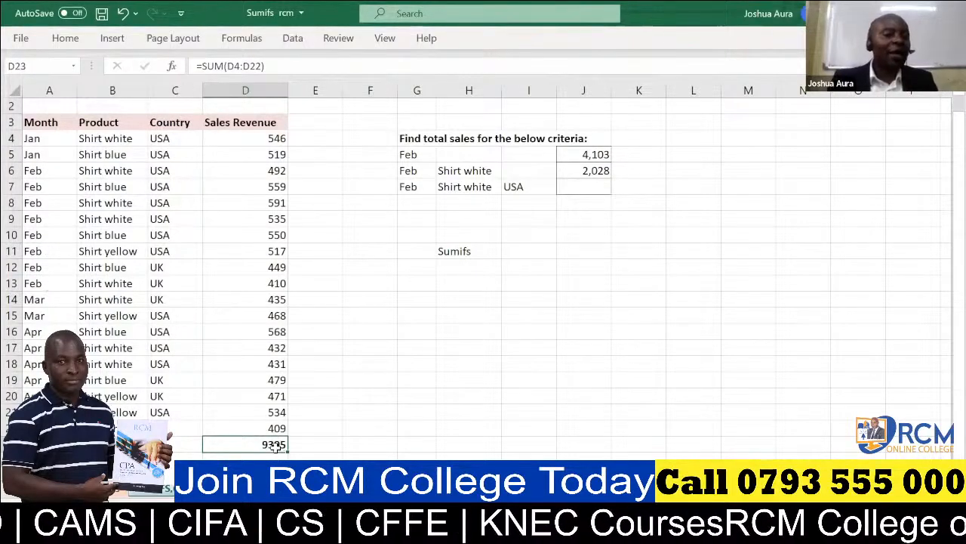
left_click(123, 13)
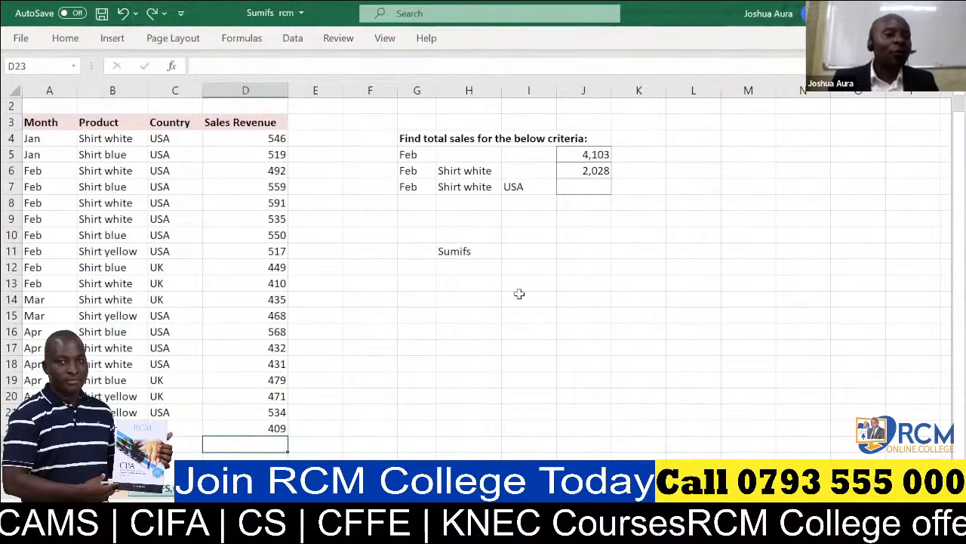
Check the SUMIFS formula in cell J5 and make the Sumifs label in H11 bold.
left_click(559, 343)
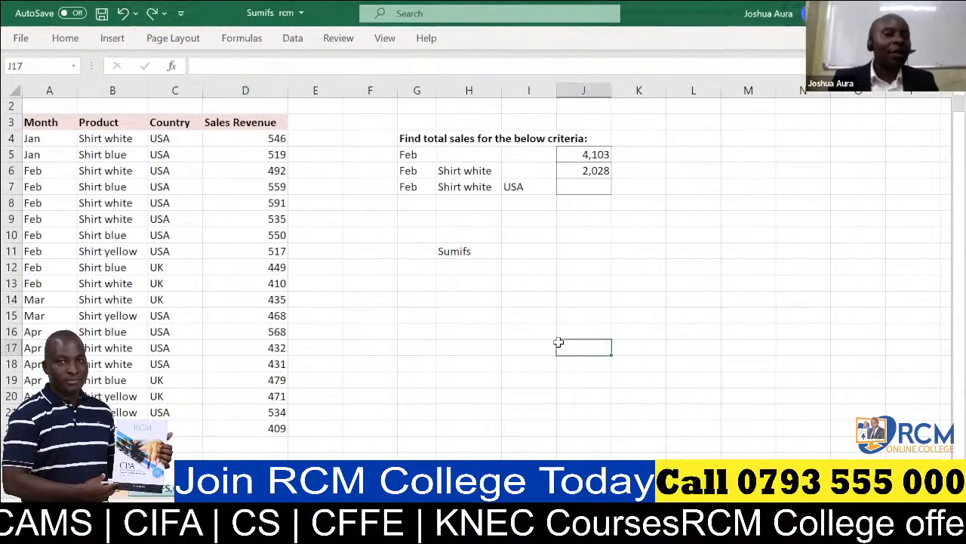
left_click(595, 153)
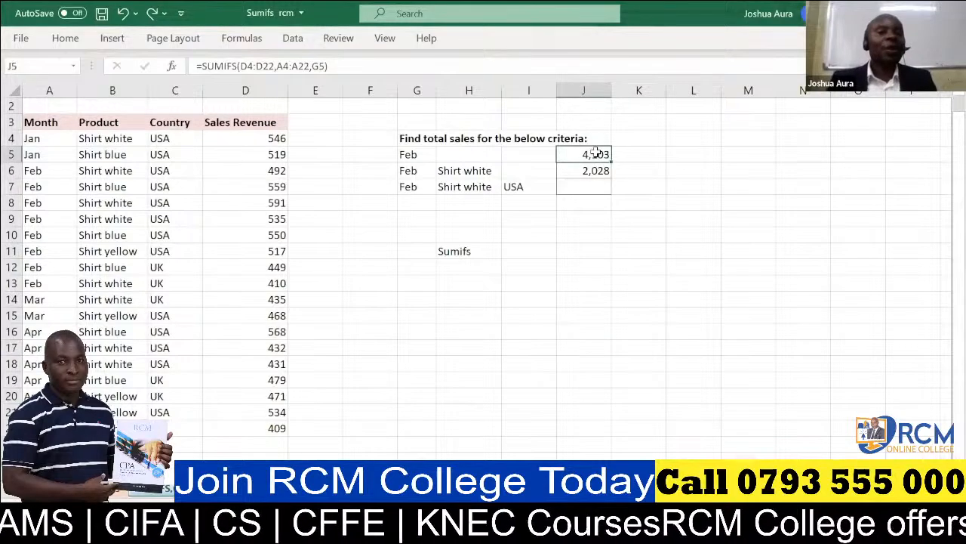
left_click(464, 257)
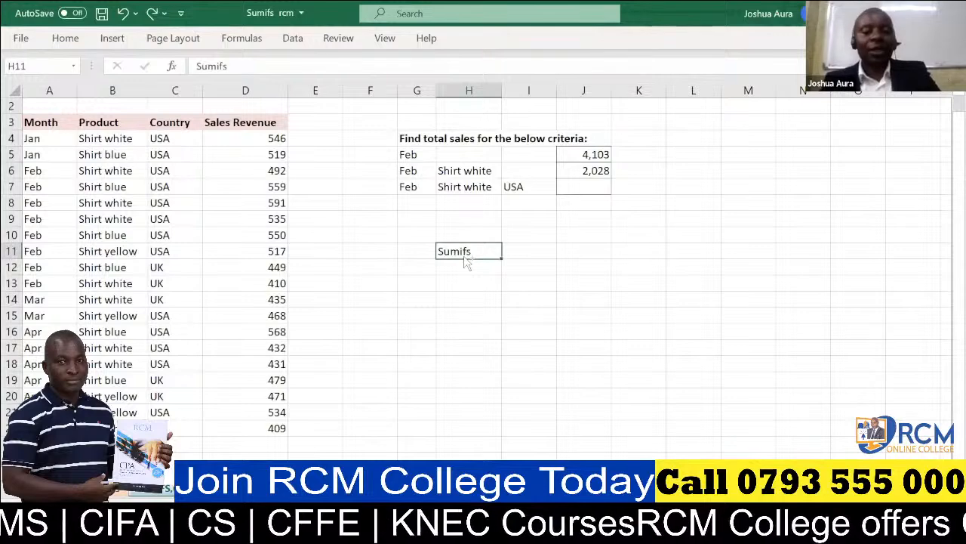
key("ctrl+b")
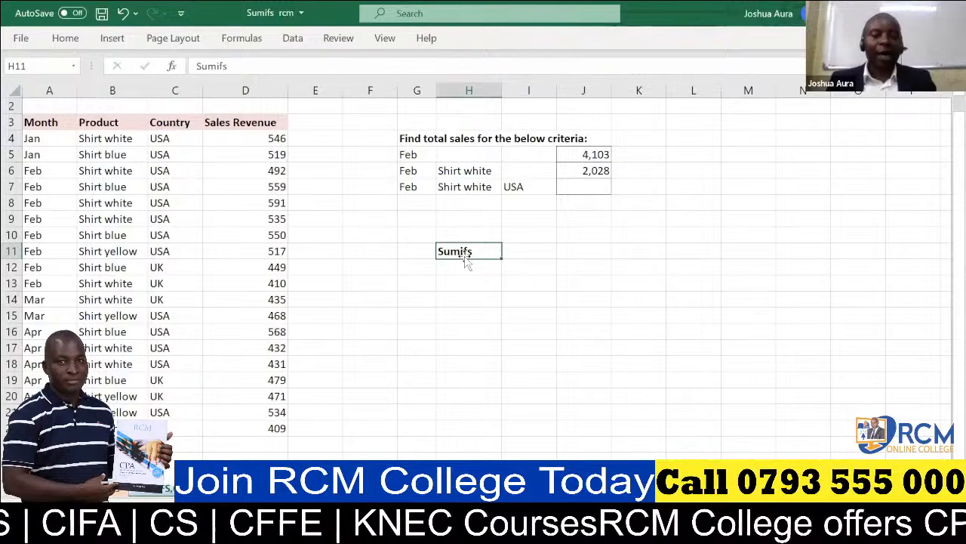
Enter the description "Summation with a condition" in cell I11 beside the Sumifs label and select the Feb total in J5.
left_click(528, 251)
type("Summation with  ")
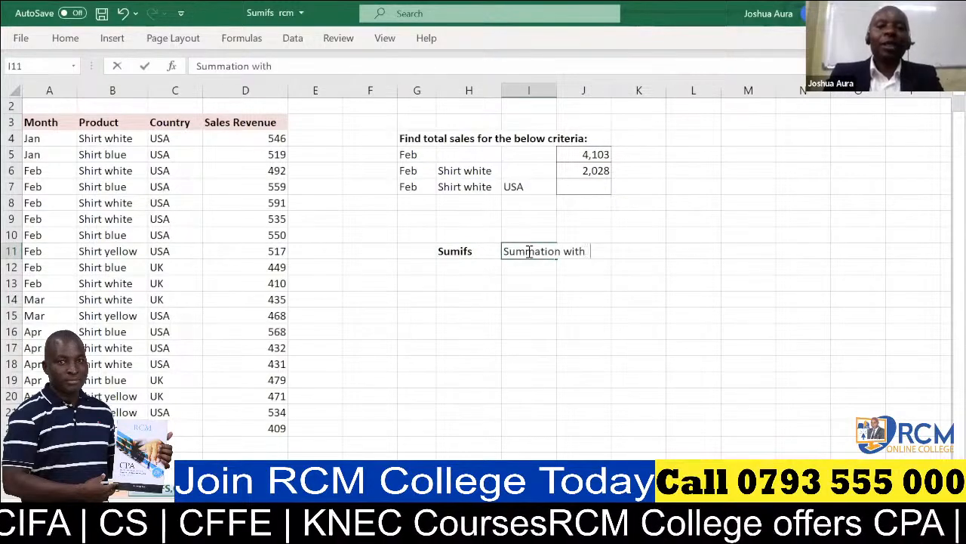
type("a coo")
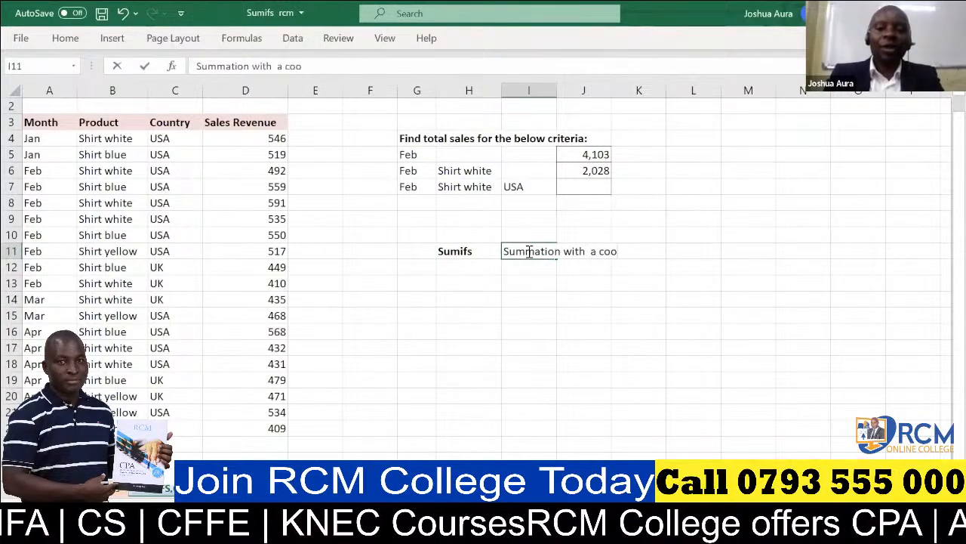
key("BackSpace")
type("nda")
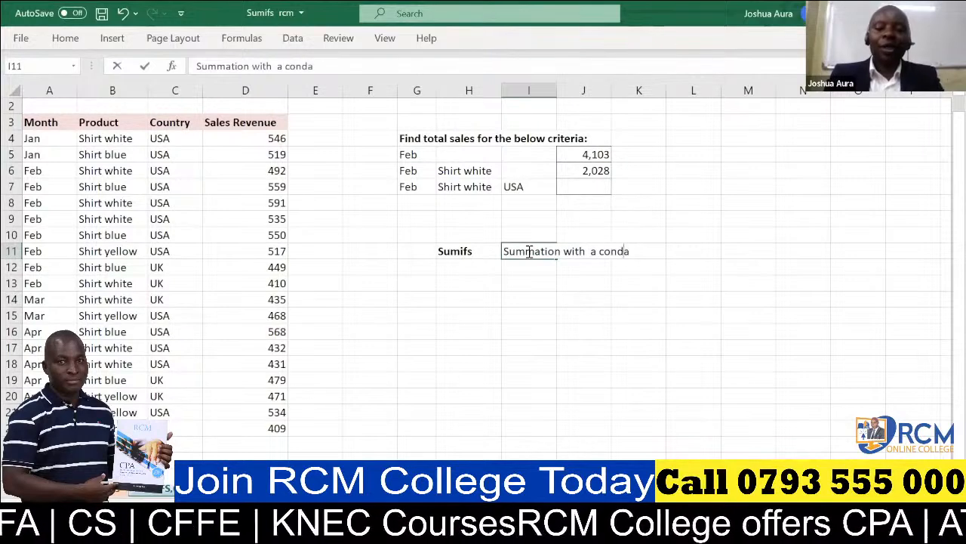
key("BackSpace")
type("ition")
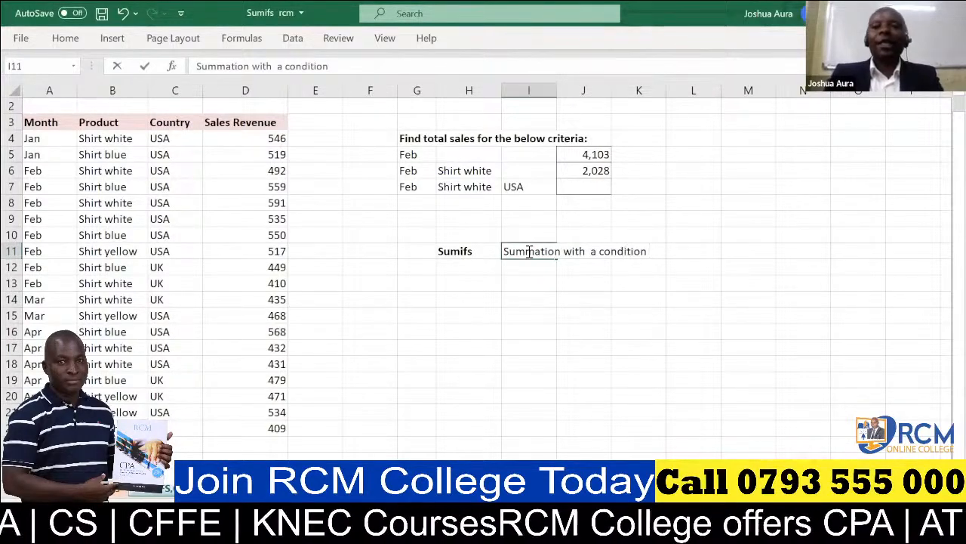
left_click(536, 281)
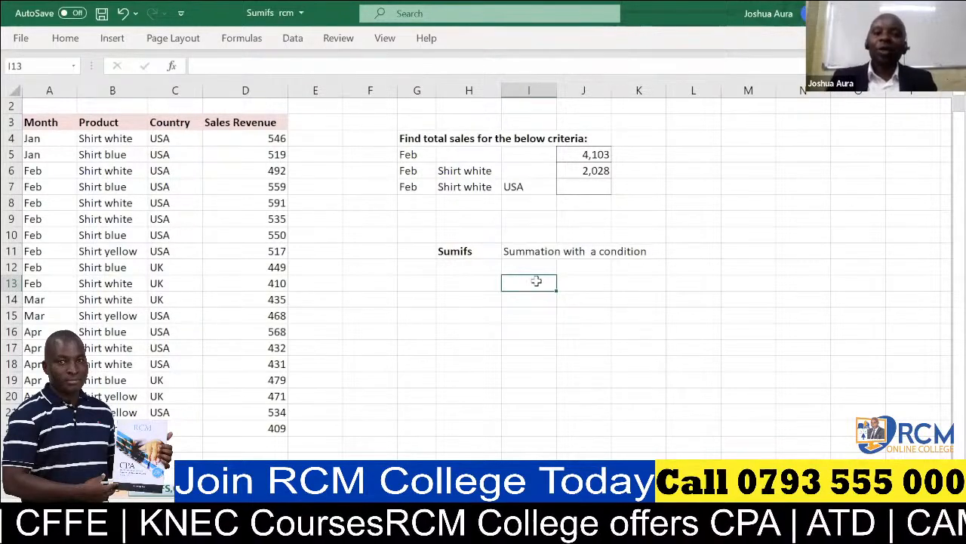
left_click(595, 154)
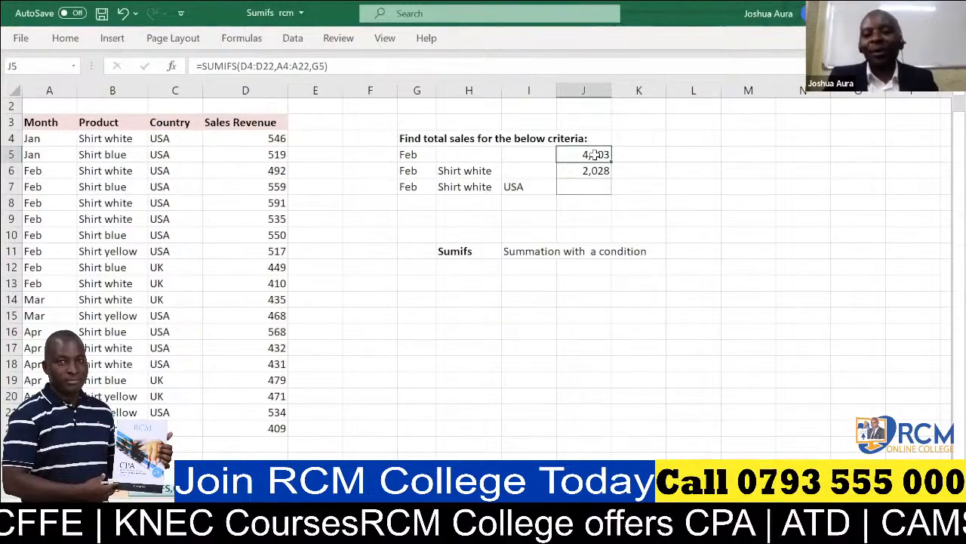
Start a SUMIFS formula in cell J5 with the Sales Revenue values D4:D22 as the sum range.
type("=")
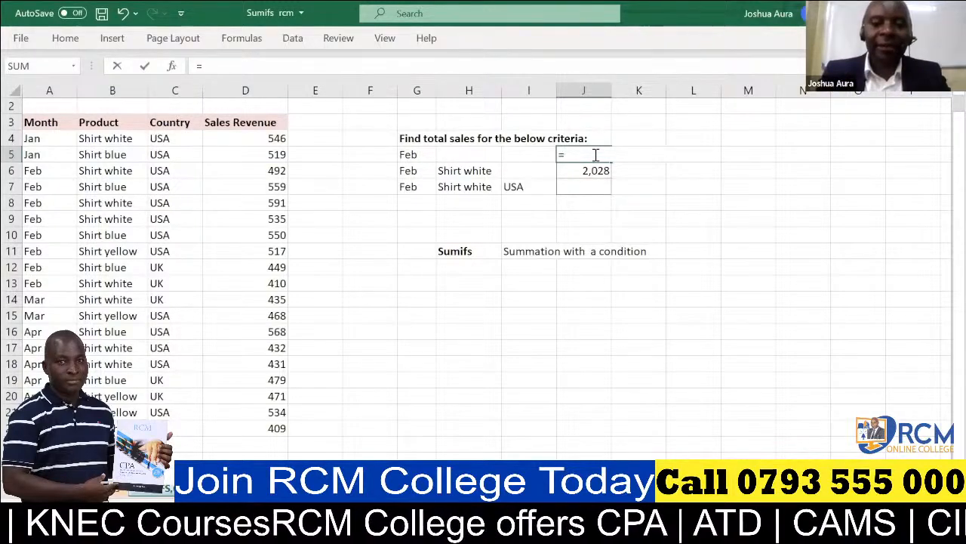
type("sum")
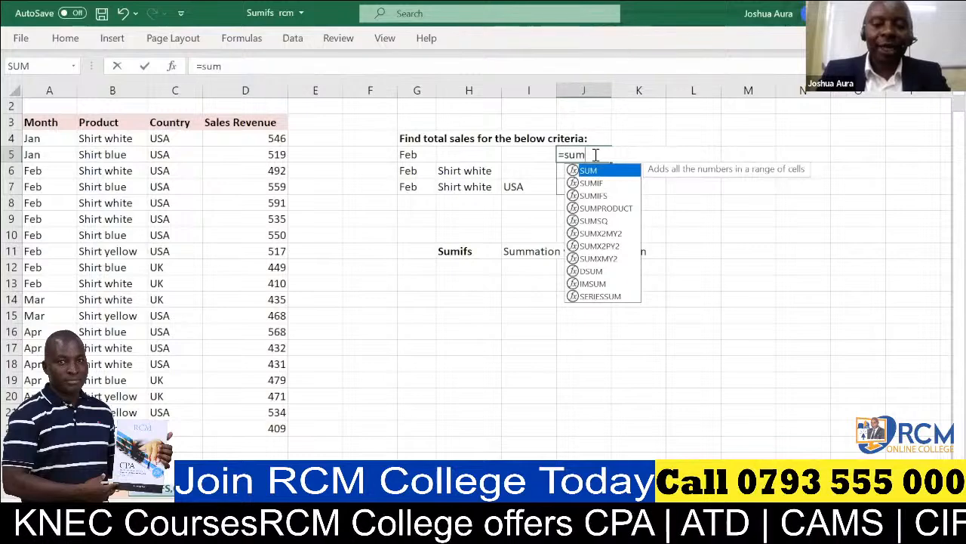
type("if")
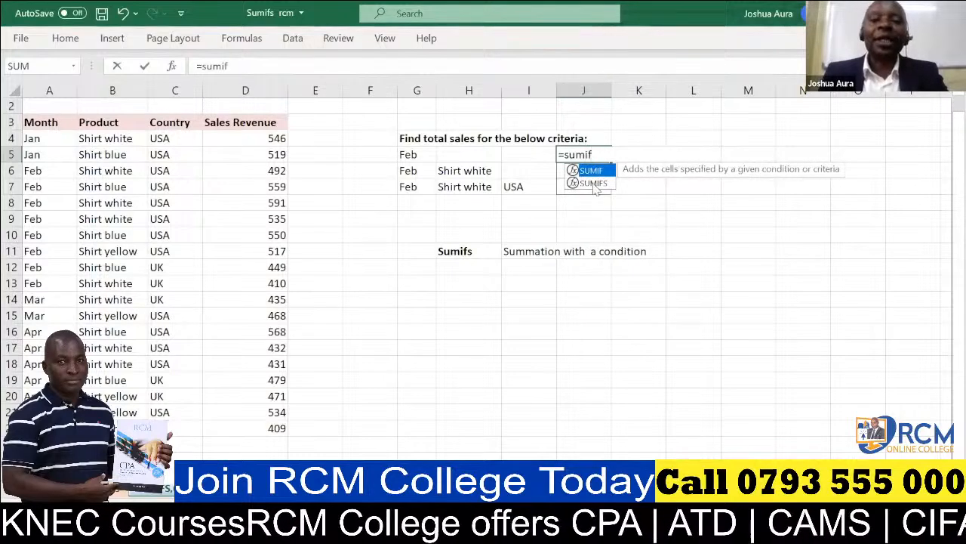
left_click(594, 183)
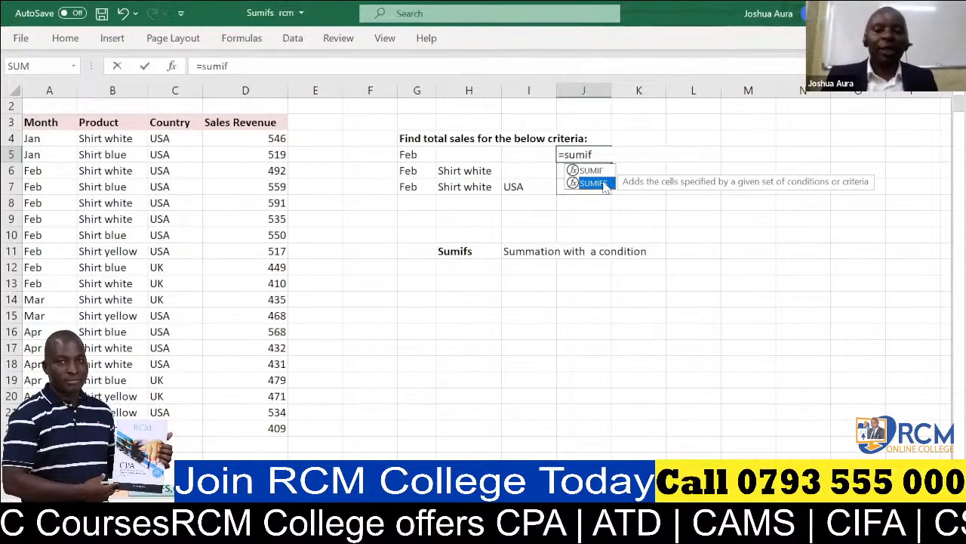
double_click(592, 183)
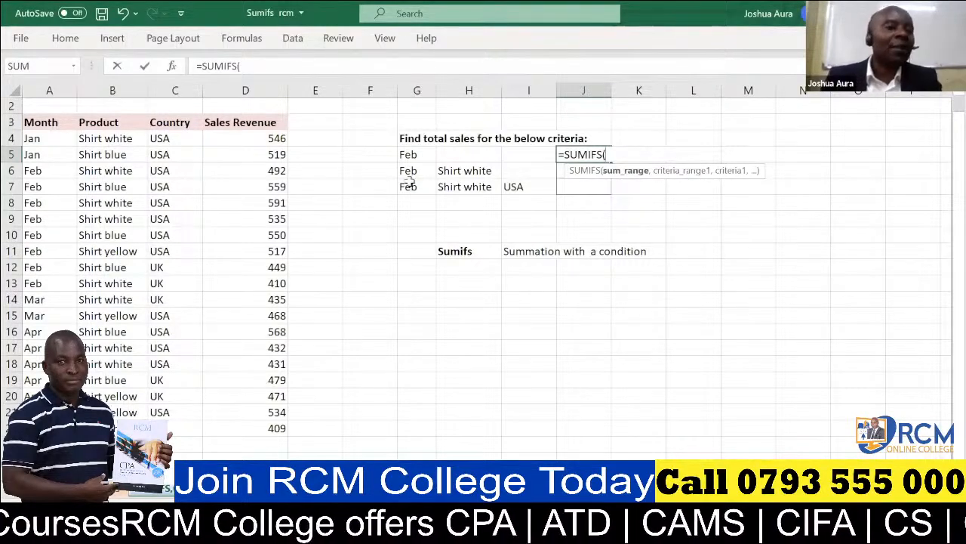
left_click(276, 137)
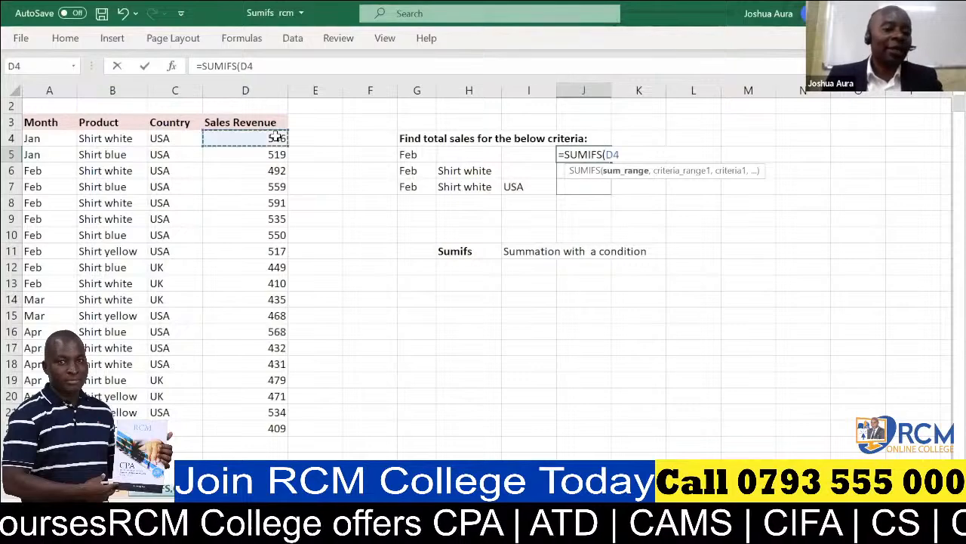
key("ctrl+shift+Down")
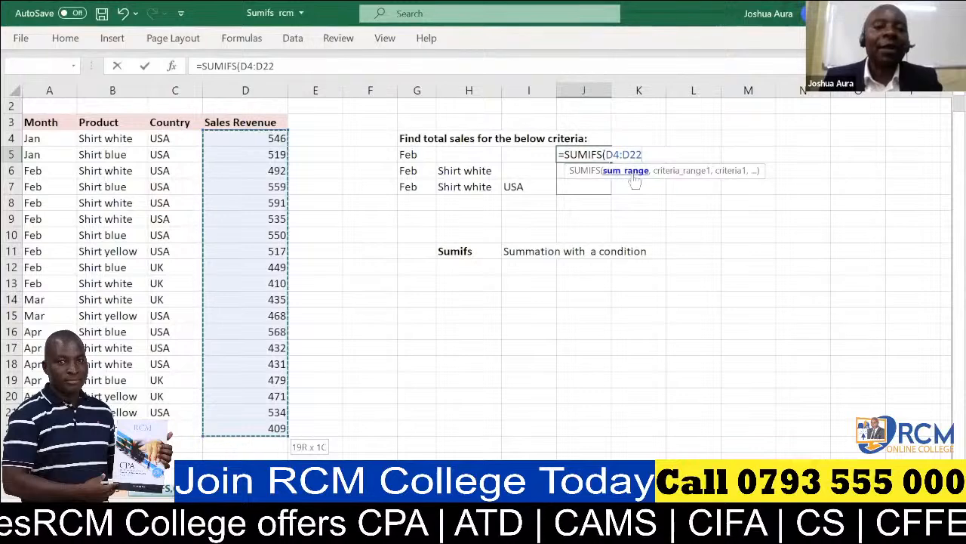
Complete the J5 formula with the Month column A4:A22 as criteria range and cell G5 as the criterion.
type(",")
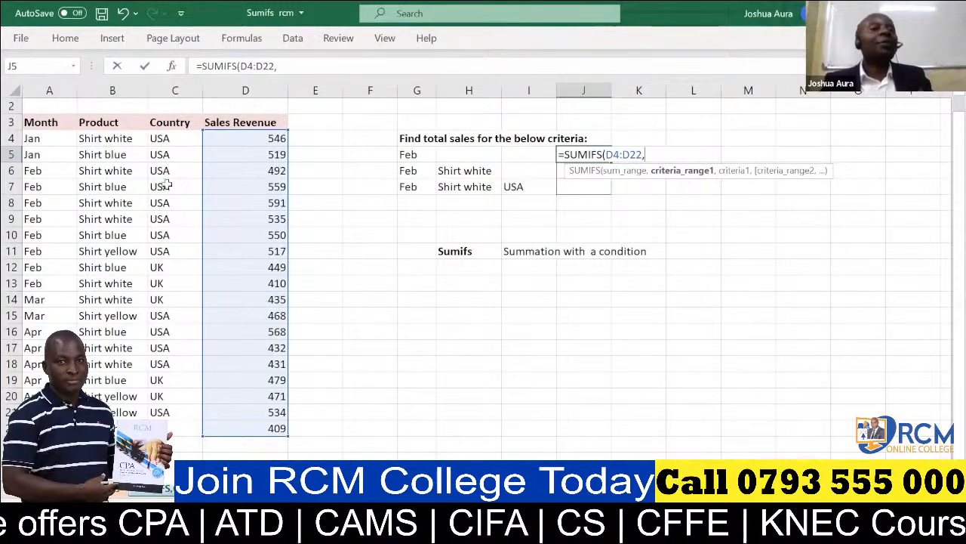
left_click(33, 138)
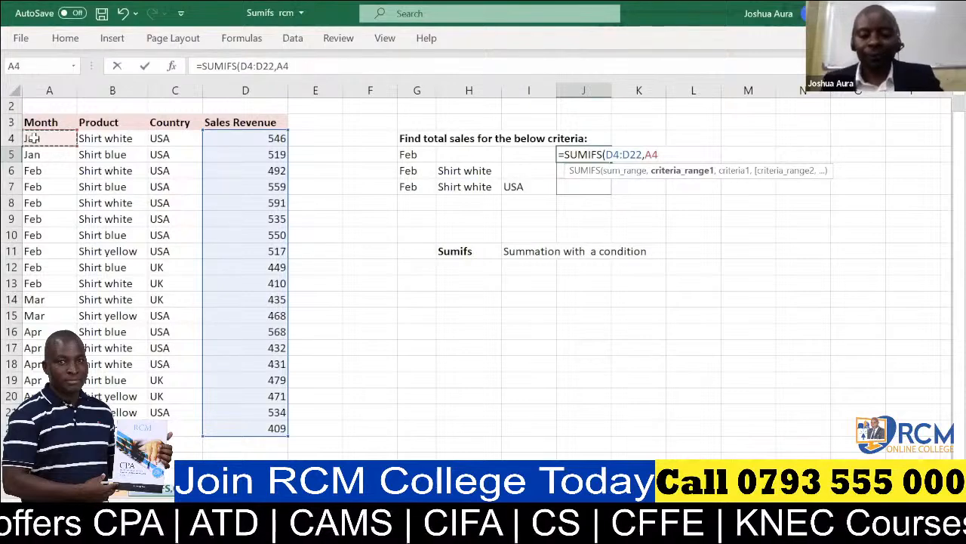
key("ctrl+shift+Down")
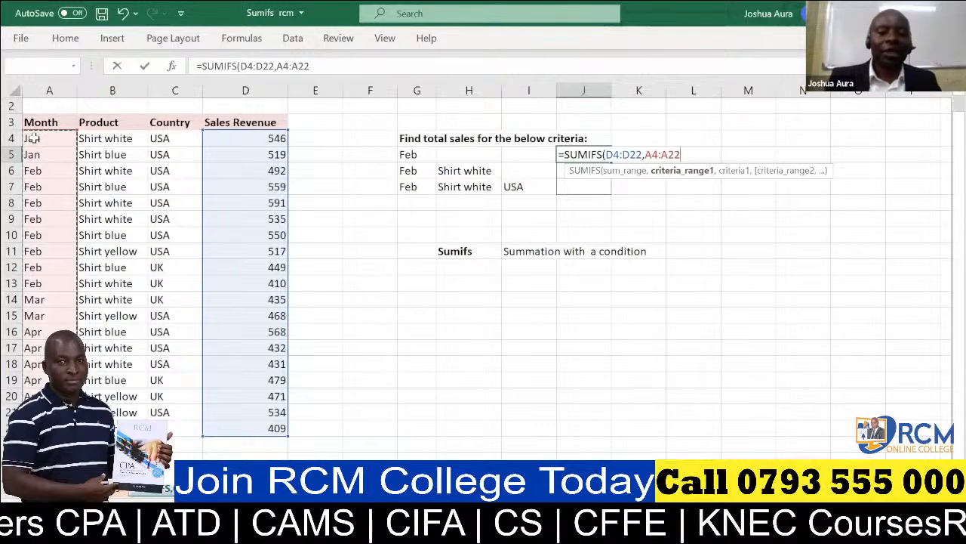
type(",")
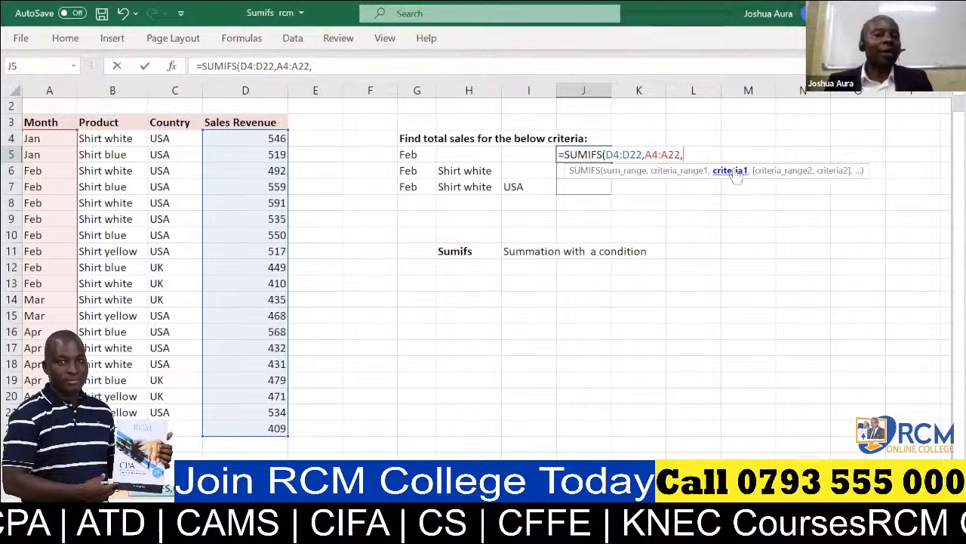
left_click(408, 155)
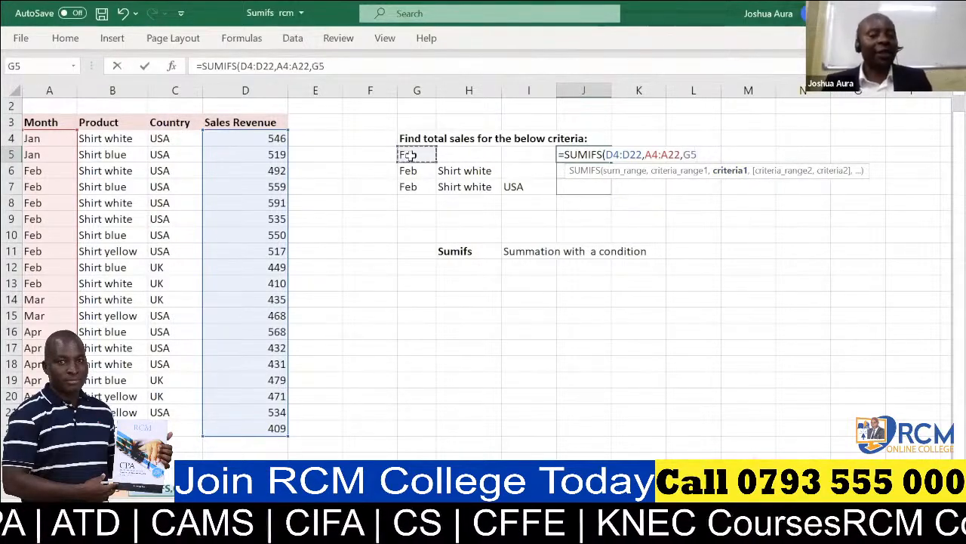
type(")")
key("Return")
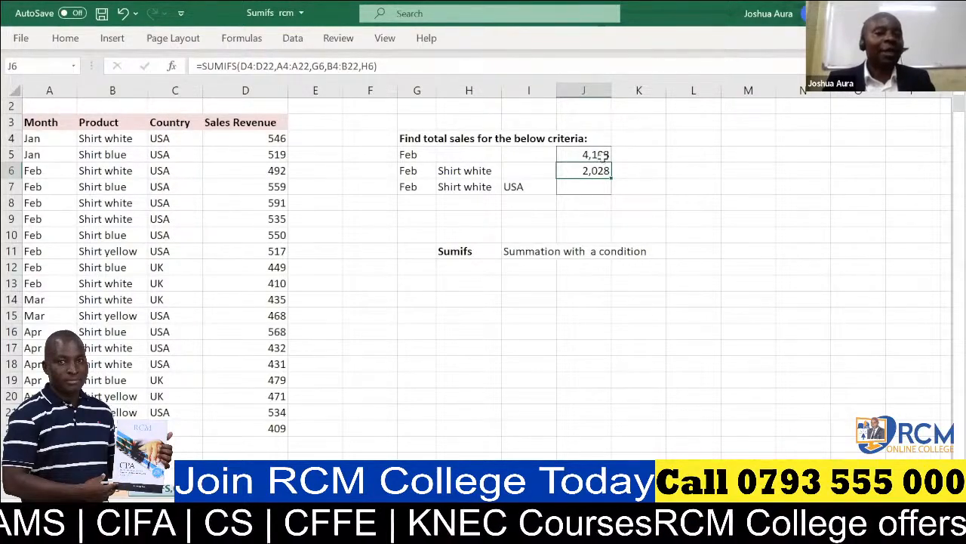
Try mar as the month criterion in G5, check the total in J5, and set G5 back to Feb.
left_click(409, 154)
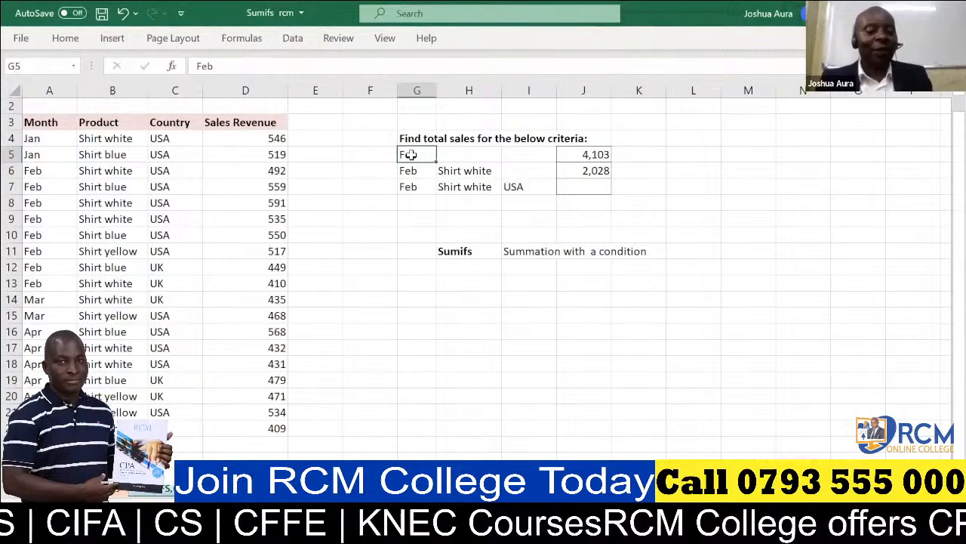
type("mar")
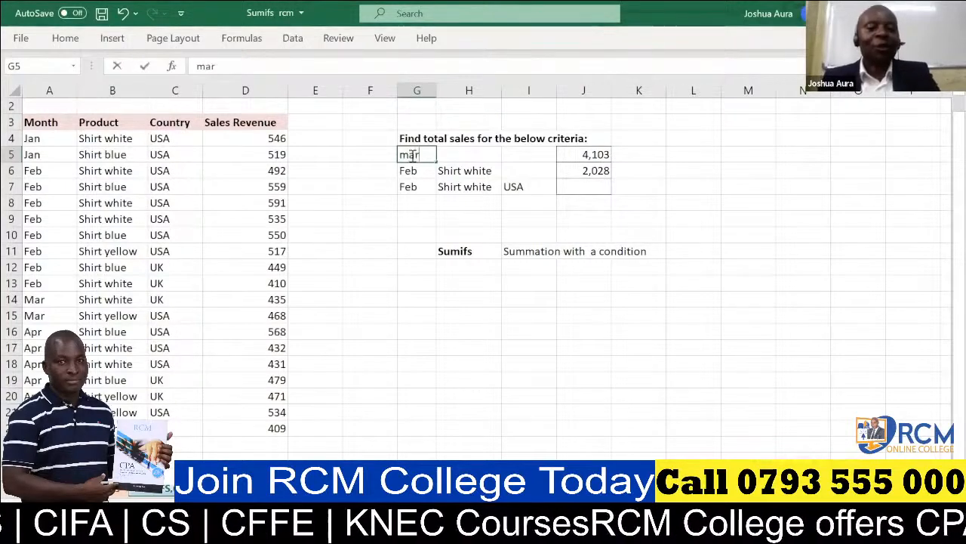
key("Return")
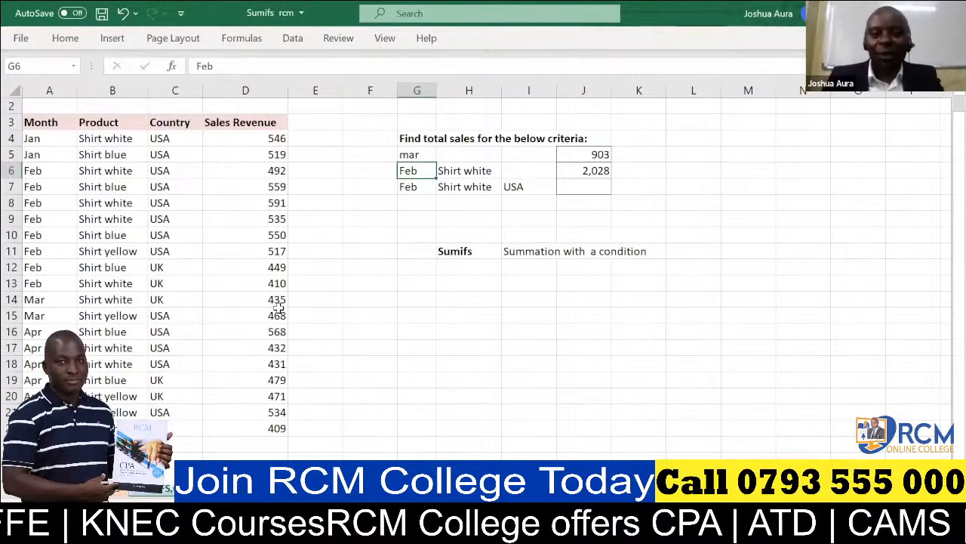
left_click(463, 100)
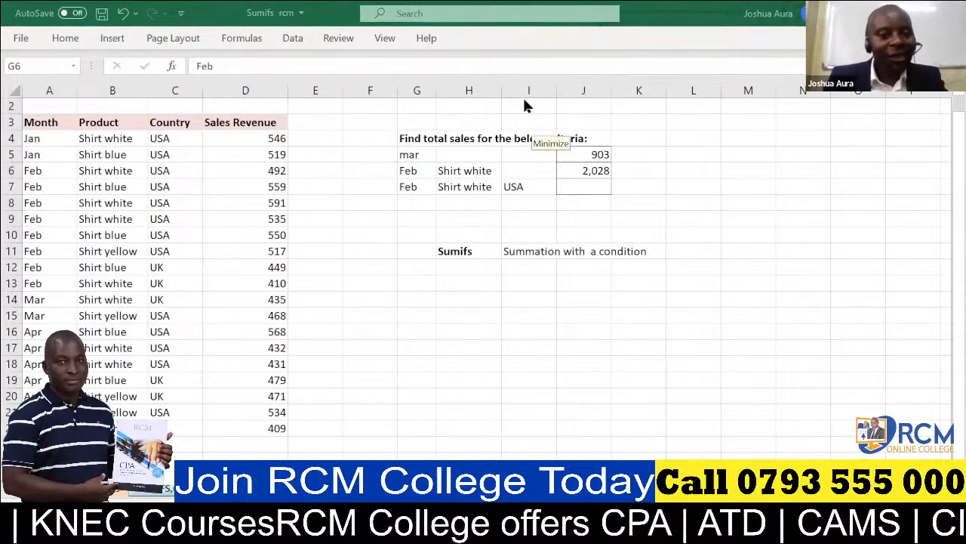
left_click(589, 154)
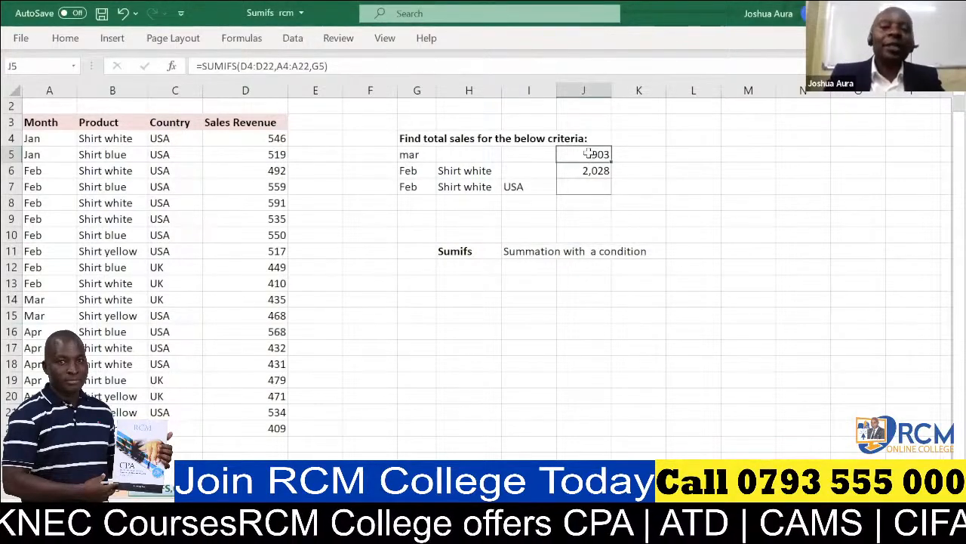
left_click(415, 154)
type("Feb")
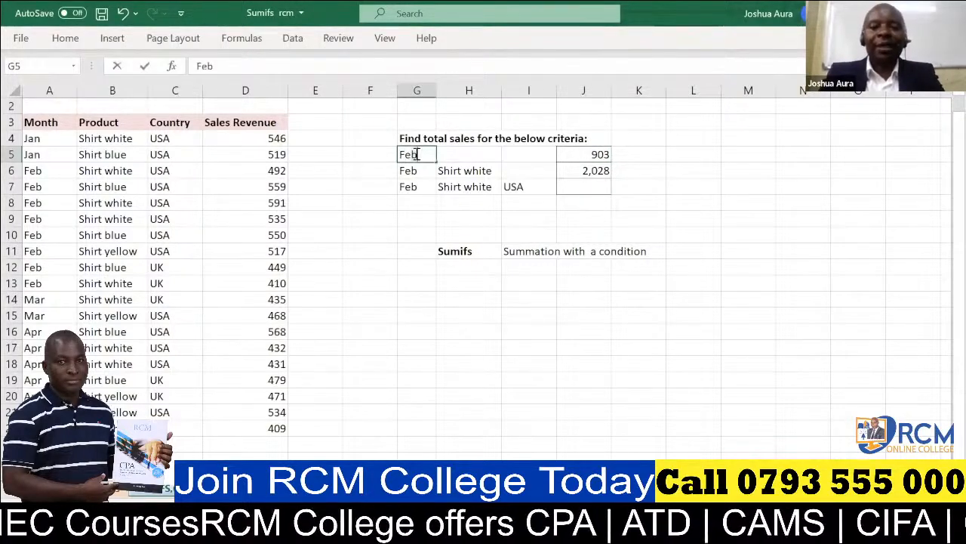
Begin re-entering the SUMIFS formula in J5, using D4:D22 as the range to sum.
left_click(599, 155)
type("=")
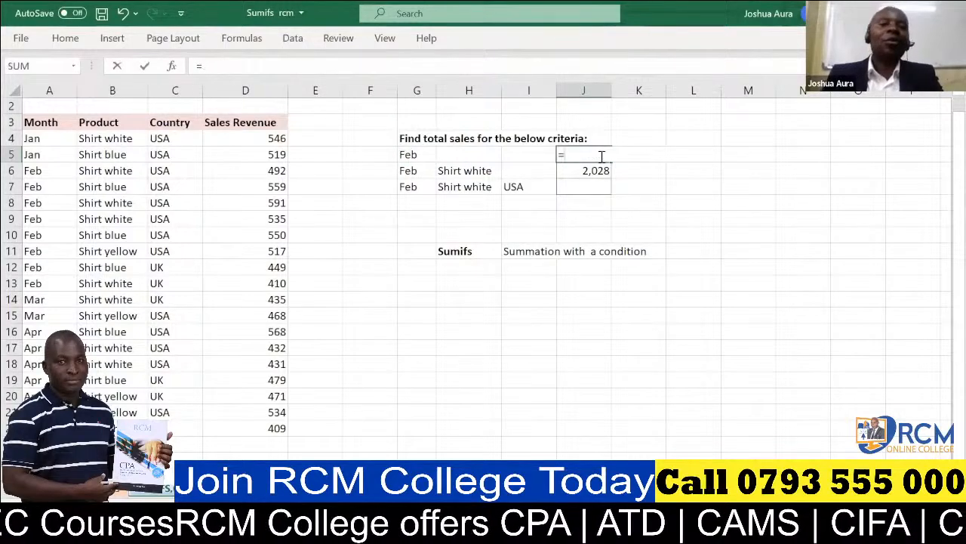
type("s")
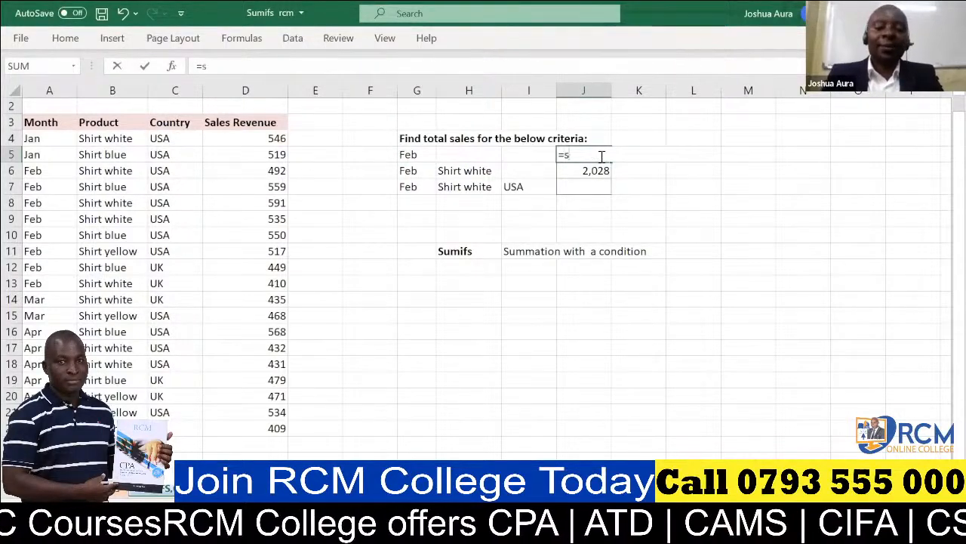
type("um")
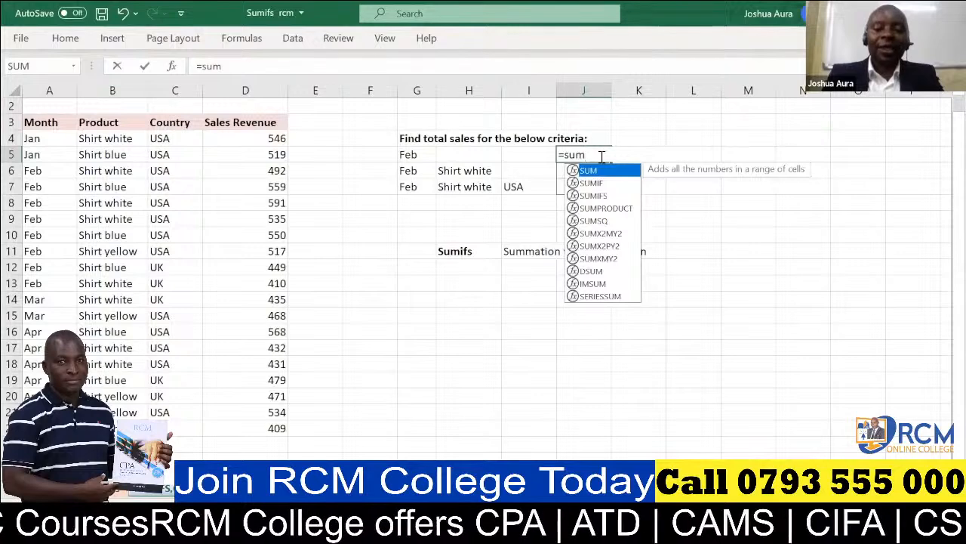
type("if")
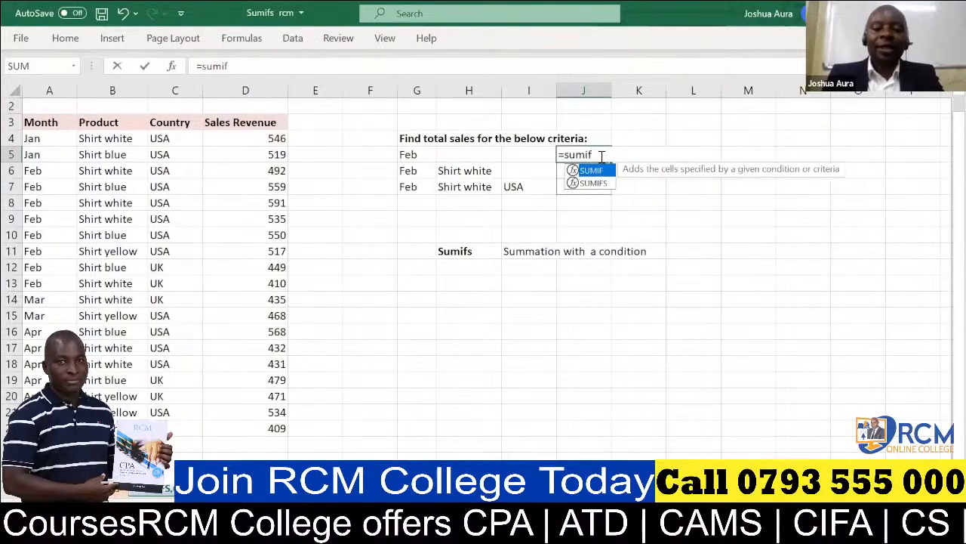
type("s")
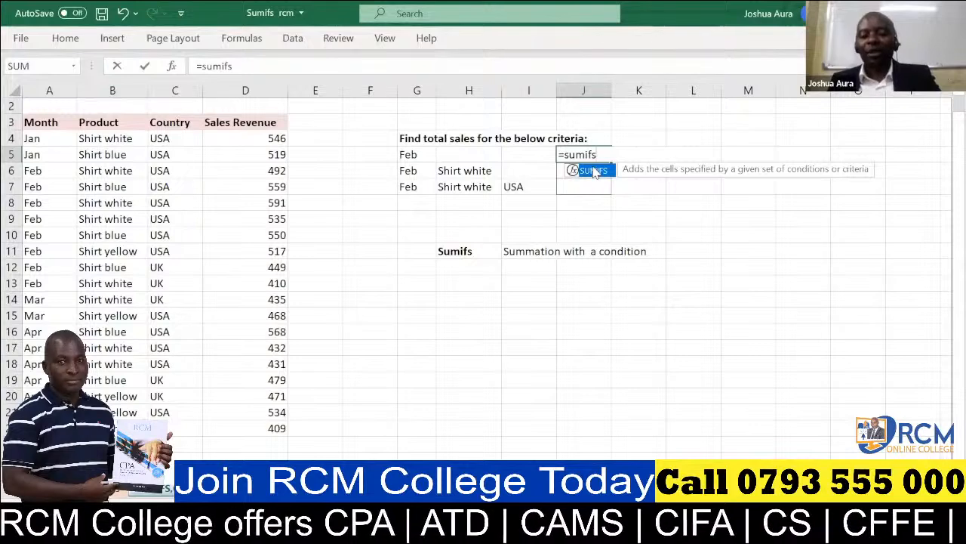
double_click(594, 170)
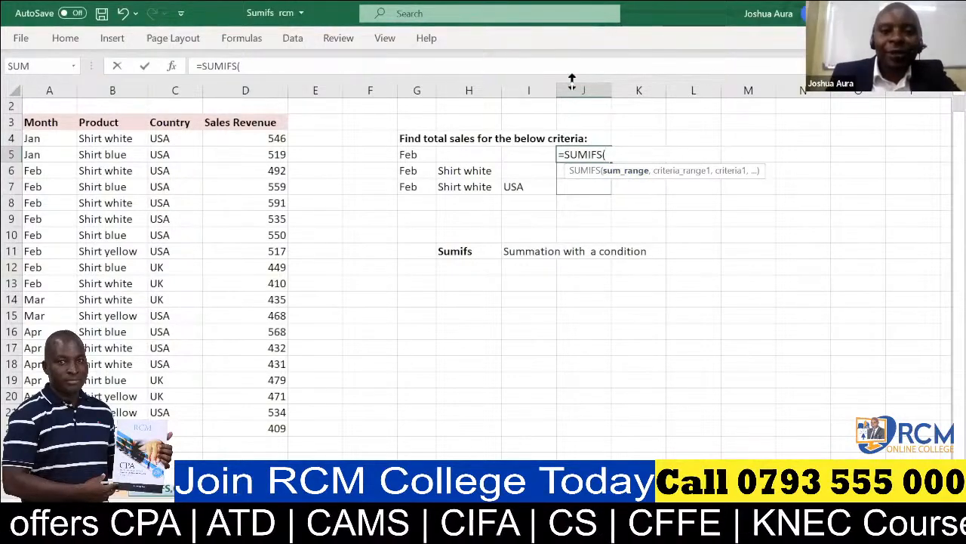
key("alt+Tab")
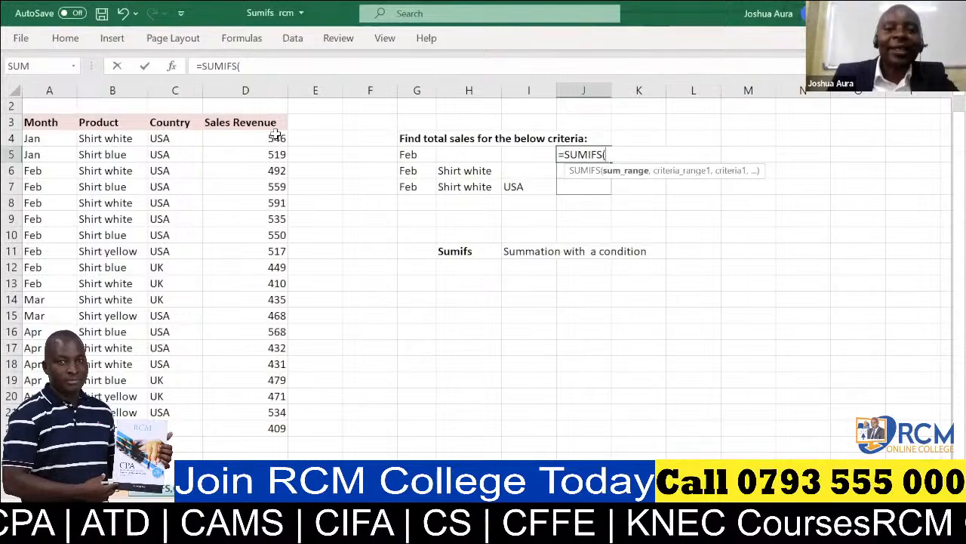
left_click(276, 136)
key("ctrl+shift+Down")
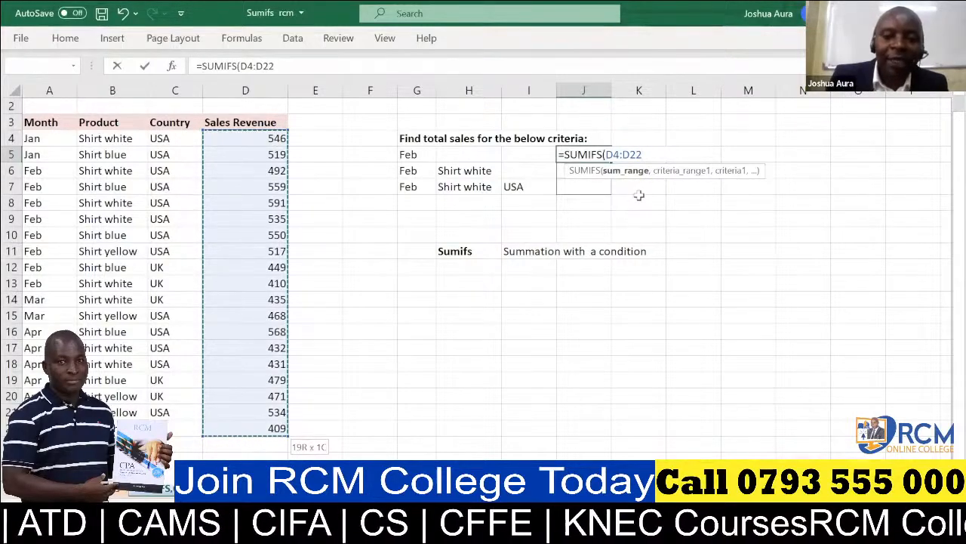
Add the Month column A4:A22 as the first criteria range in the J5 SUMIFS formula.
type(",")
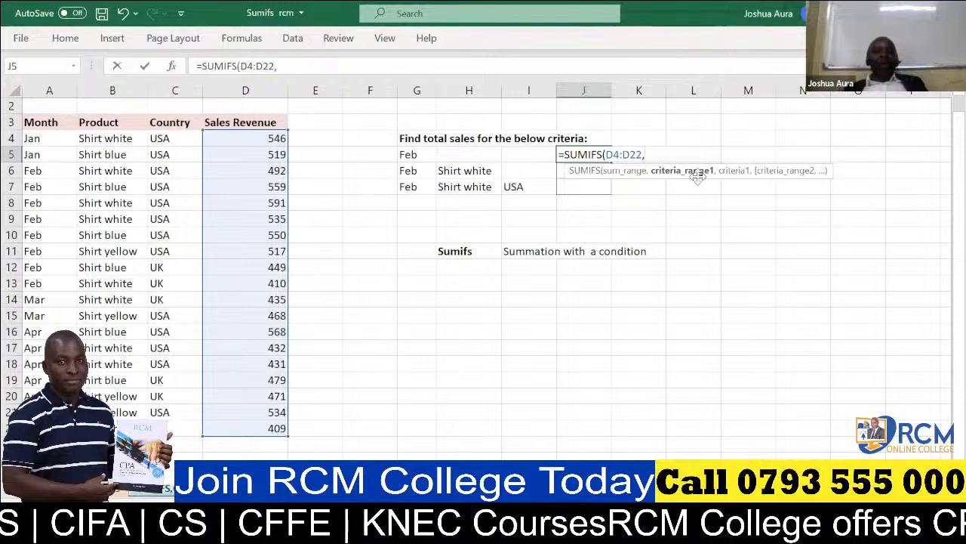
left_click(653, 154)
left_click(653, 154)
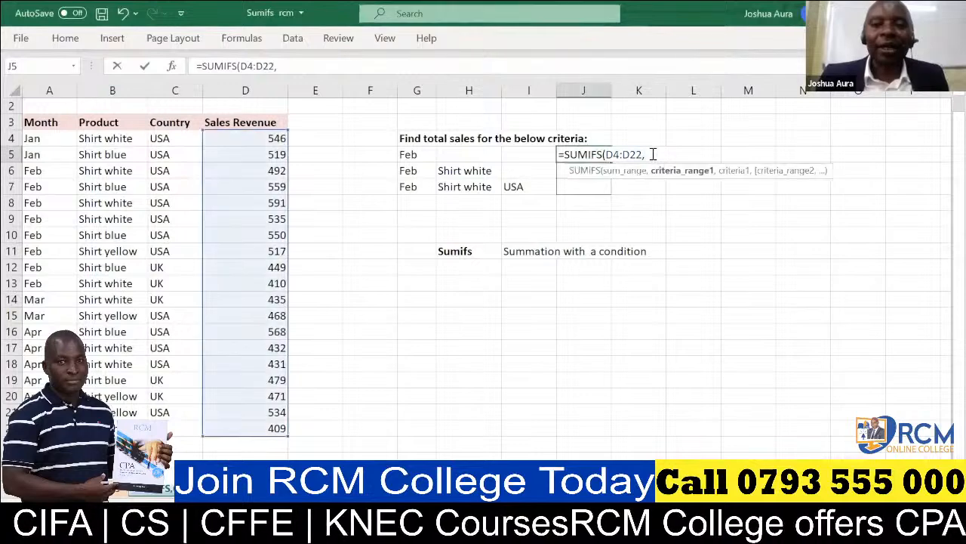
left_click(30, 138)
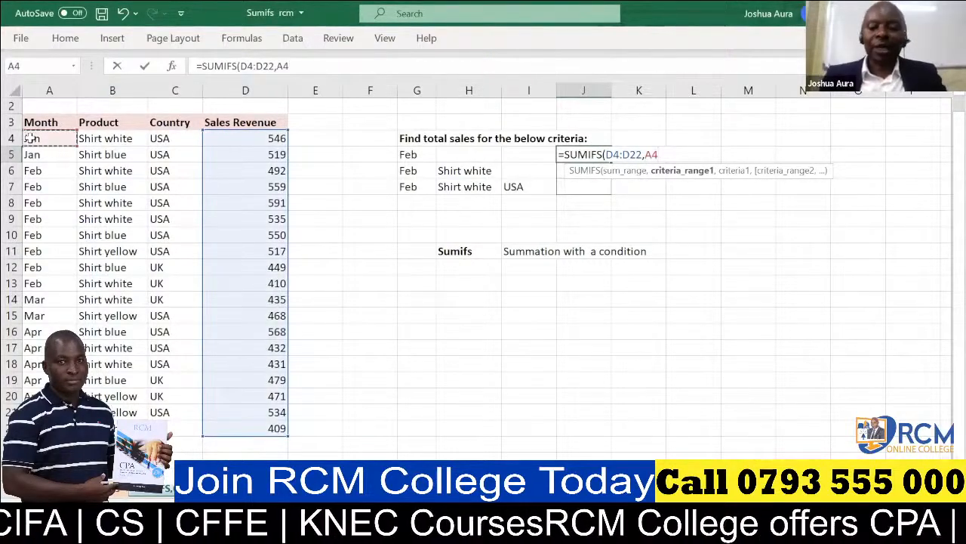
key("ctrl+shift+Down")
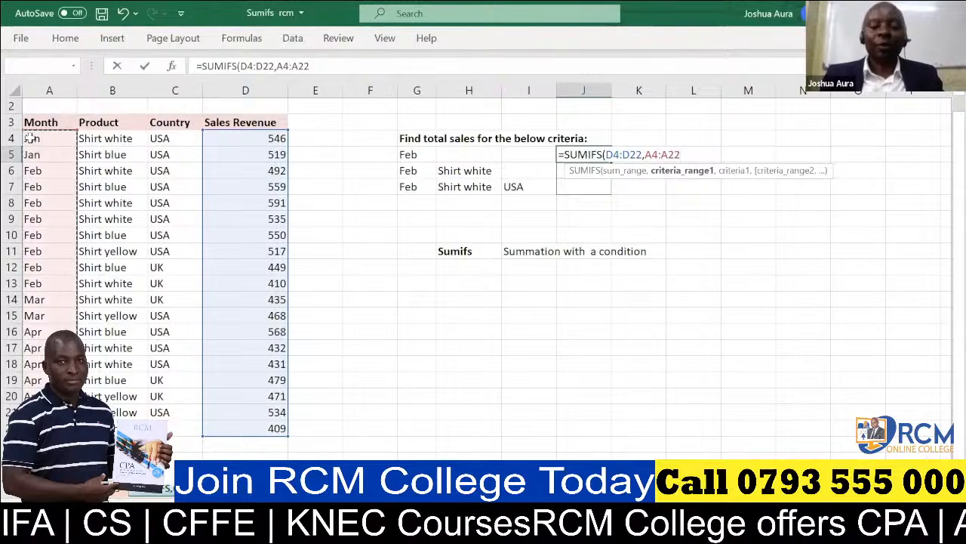
type(",")
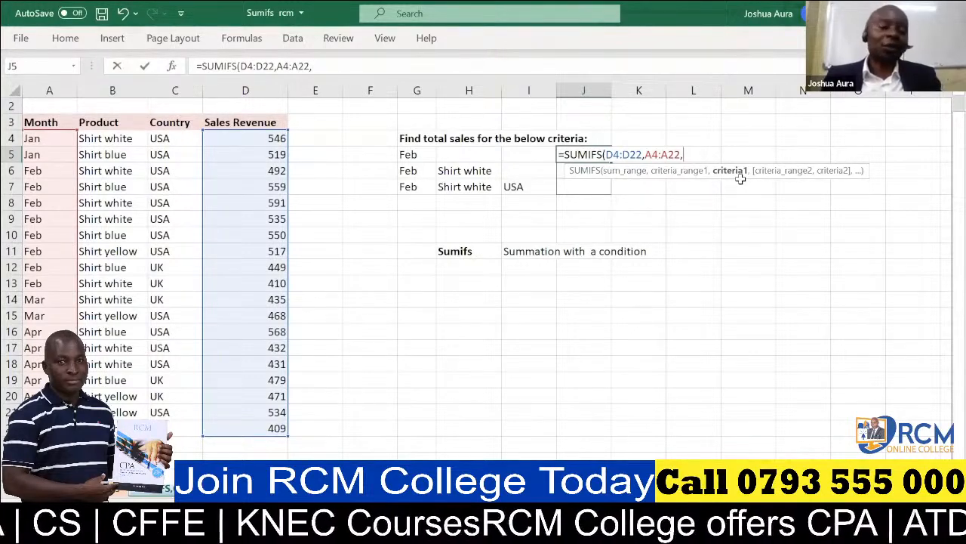
Complete the J5 formula with the typed text criterion "Feb" in quotation marks and review the finished formula.
type("F")
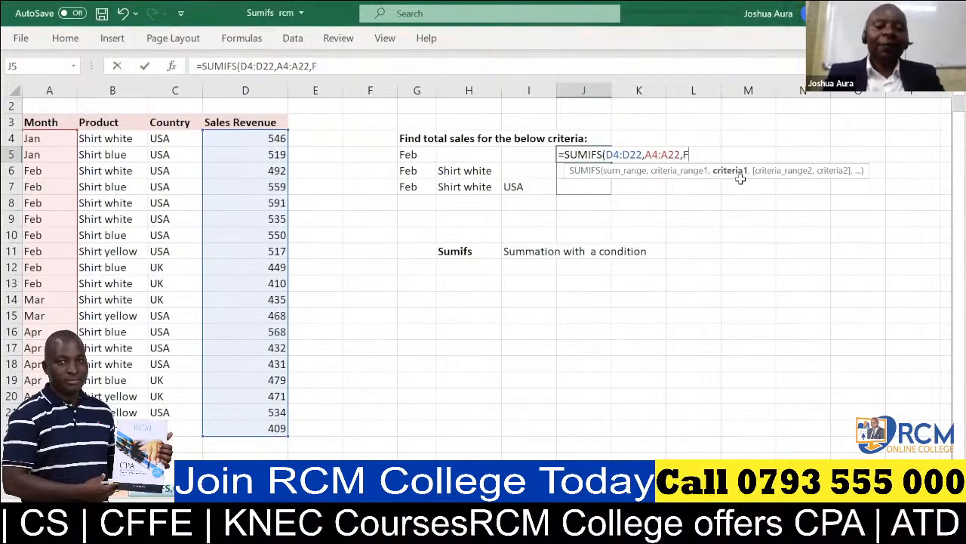
type("E")
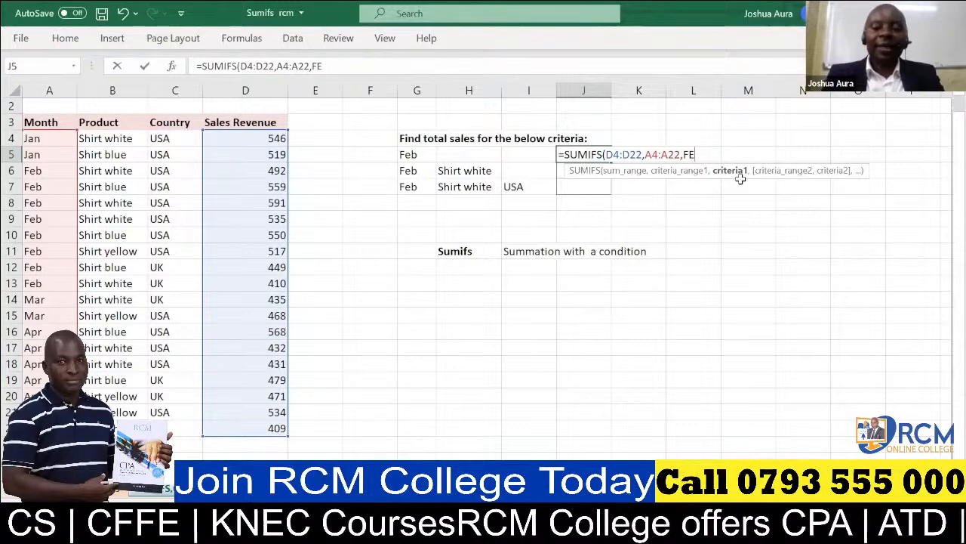
type("b")
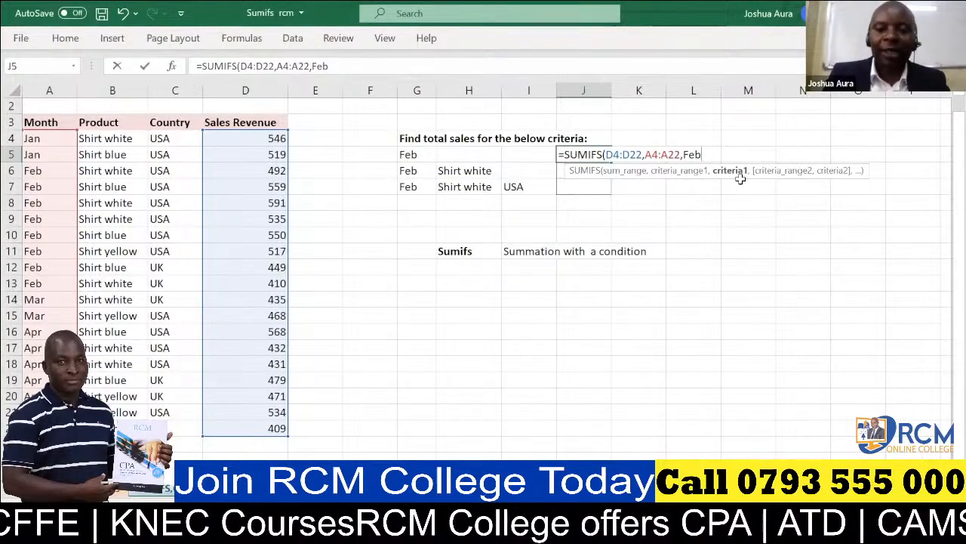
type("\"")
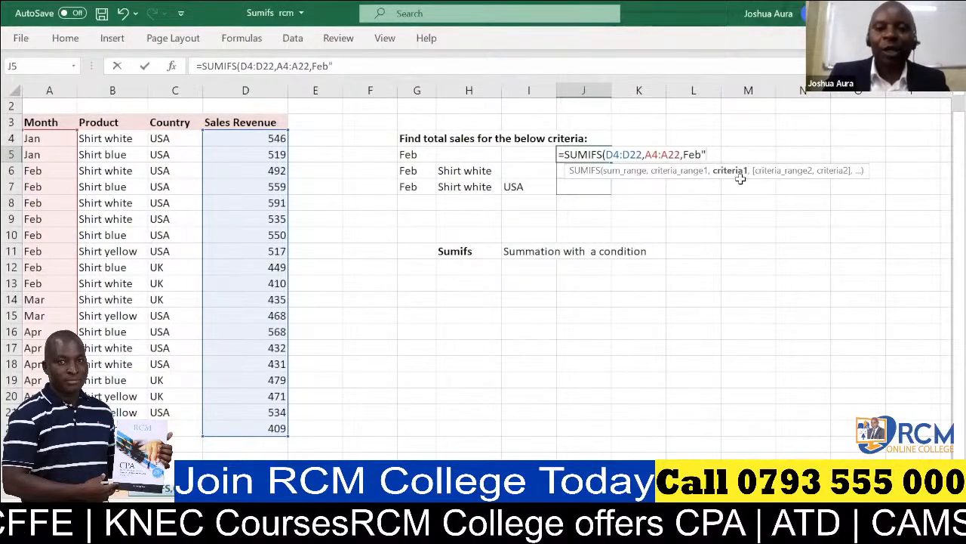
left_click(684, 154)
type("\"")
key("BackSpace")
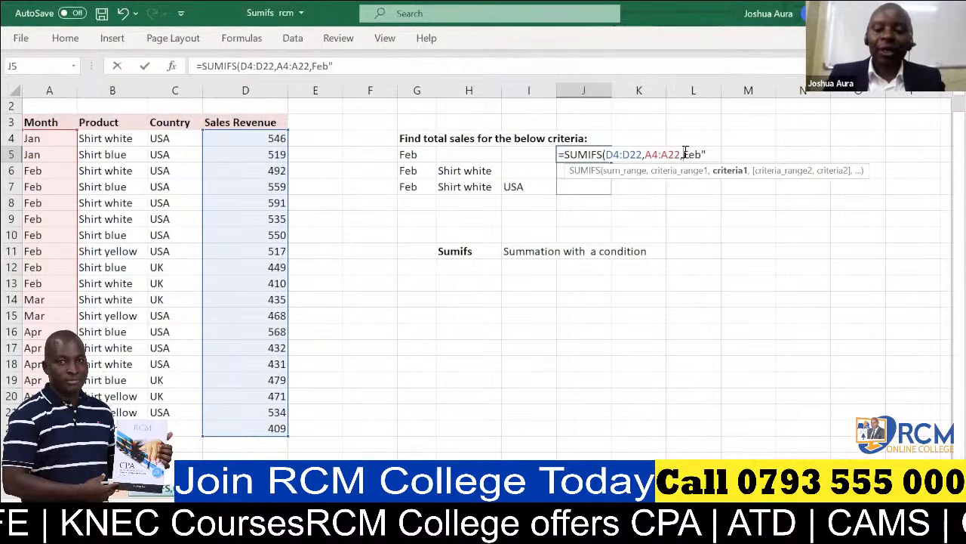
type("\"")
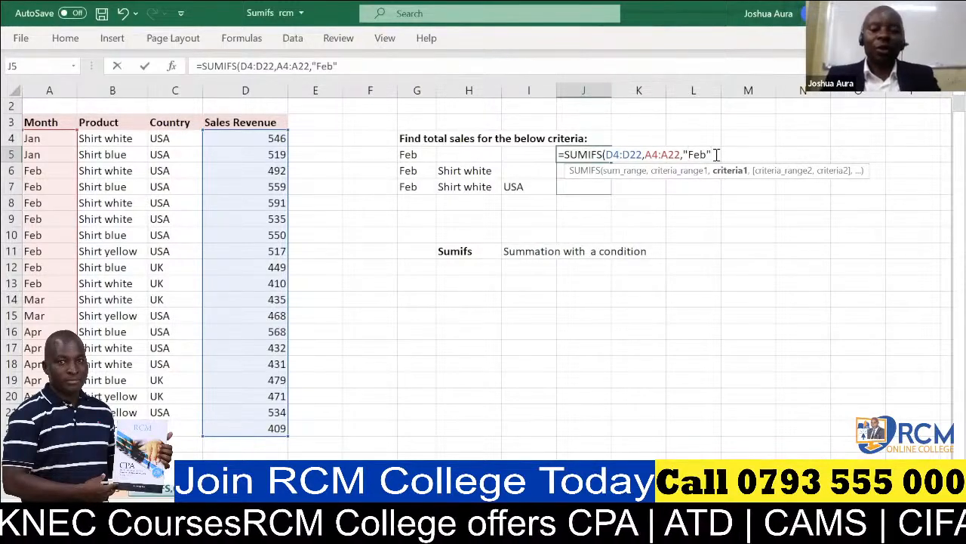
type(")")
key("Return")
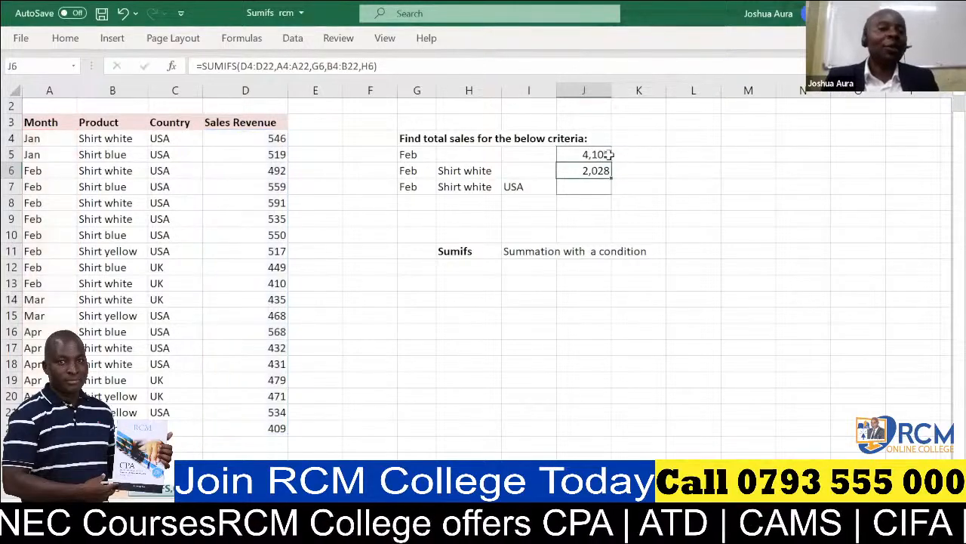
left_click(600, 154)
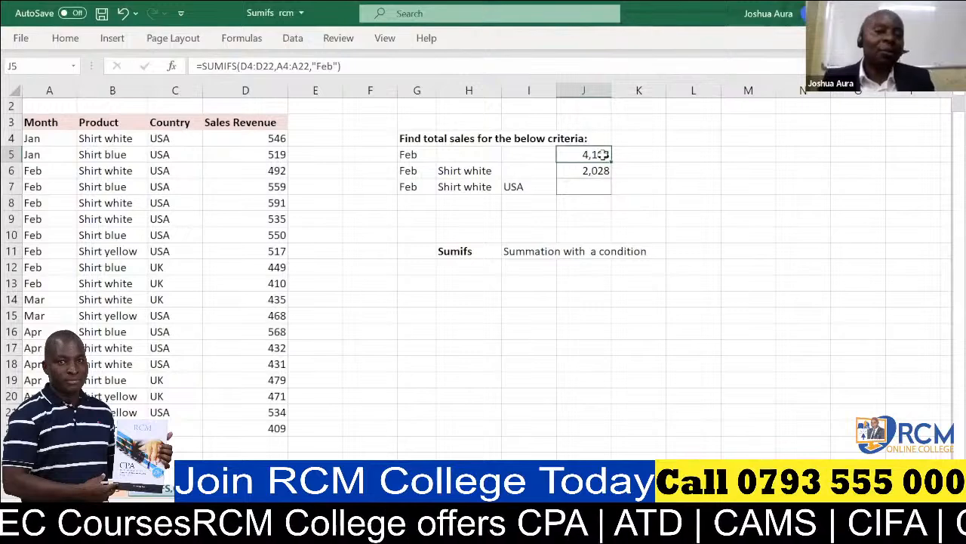
Change the month in G5 to Mar to test whether the J5 total responds.
left_click(412, 156)
type("March")
key("BackSpace")
key("BackSpace")
key("Return")
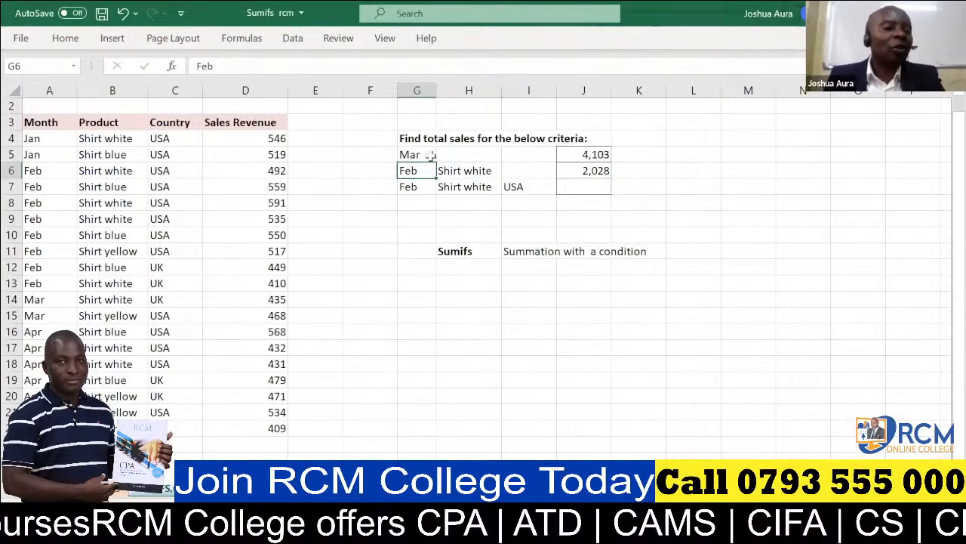
Replace the J5 formula with a new SUMIFS that uses Sales Revenue D4:D22 as the sum range.
left_click(592, 153)
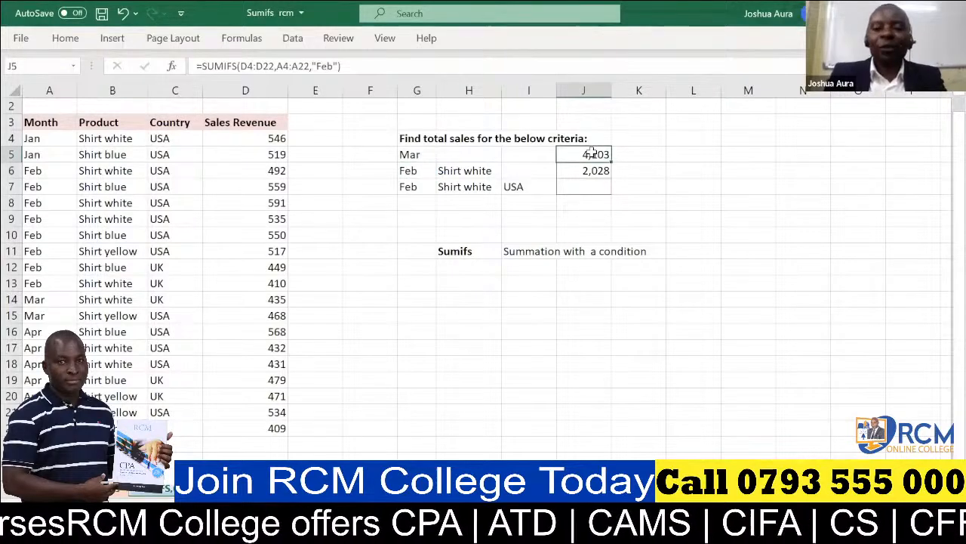
type("=")
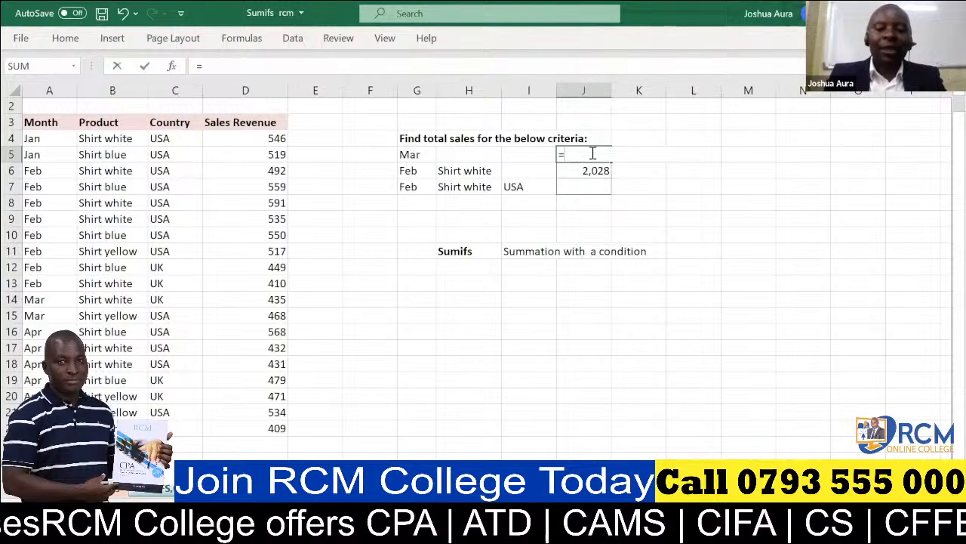
type("sumif")
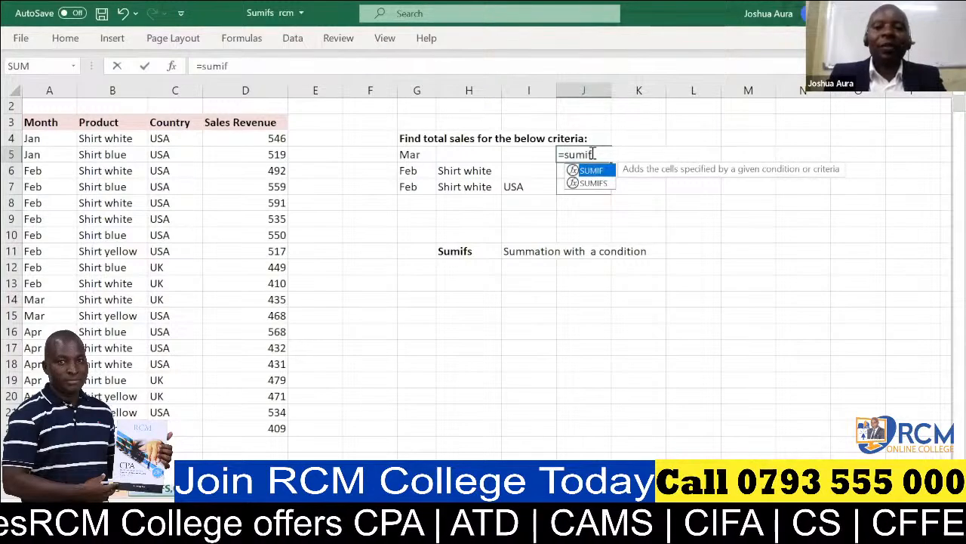
type("s")
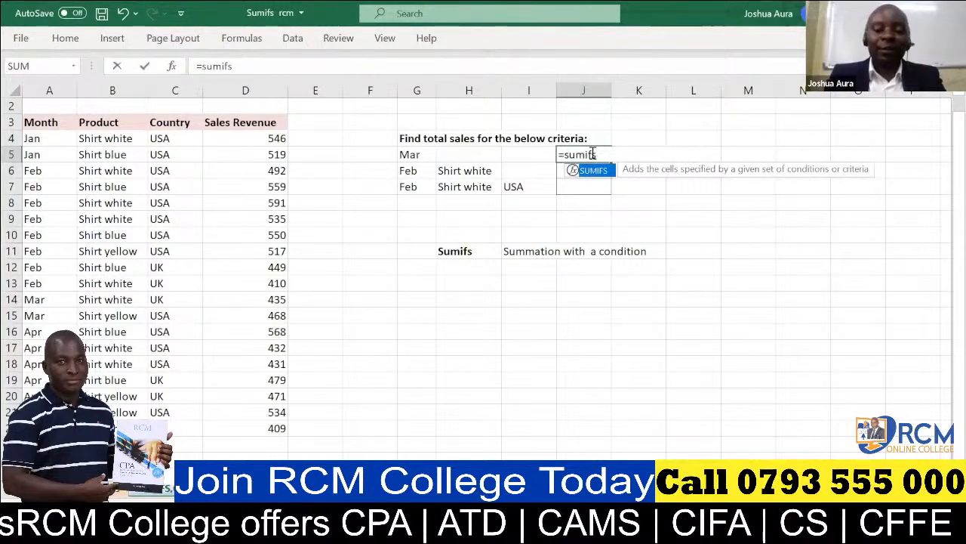
key("Tab")
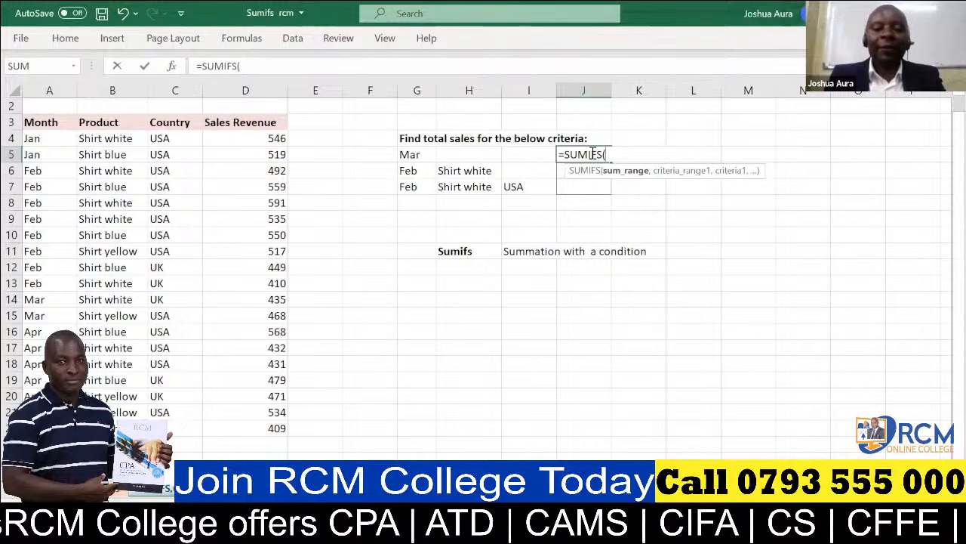
left_click(277, 136)
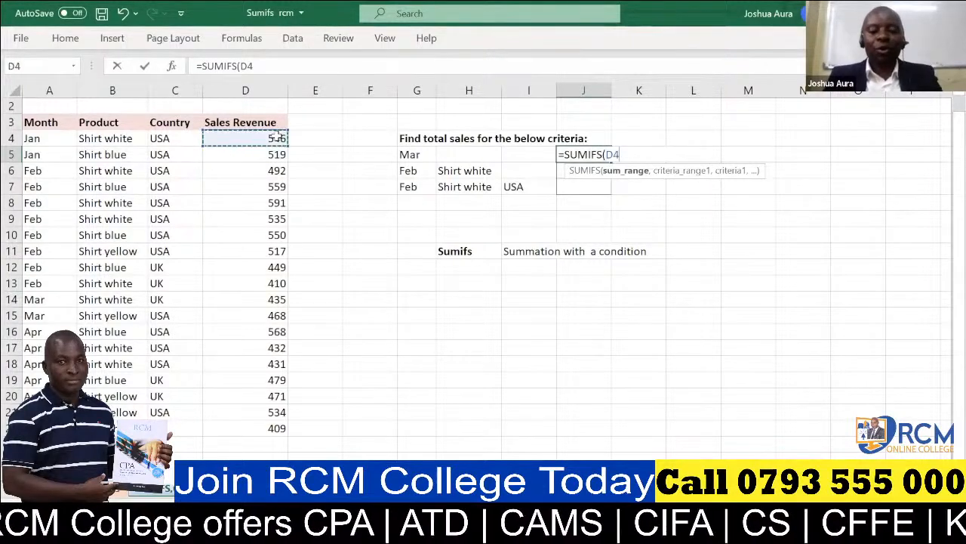
key("ctrl+shift+Down")
type(",")
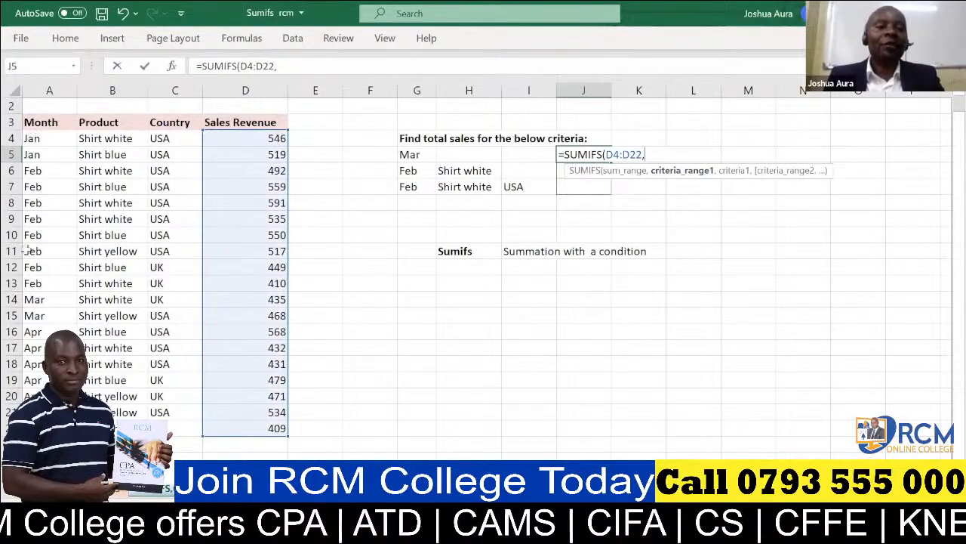
Finish the new J5 formula with Month range A4:A22 and cell G5 as its criterion.
left_click(32, 138)
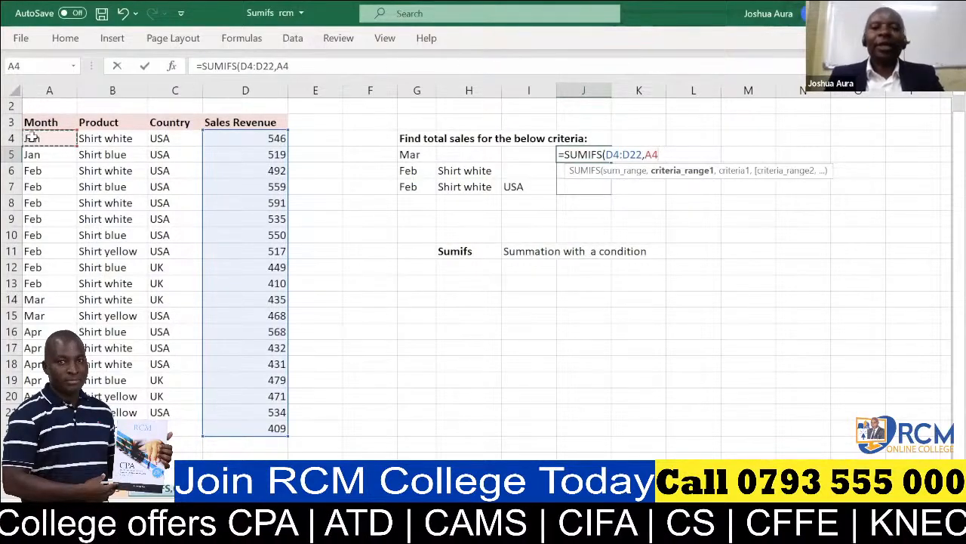
key("ctrl+shift+Down")
type(",")
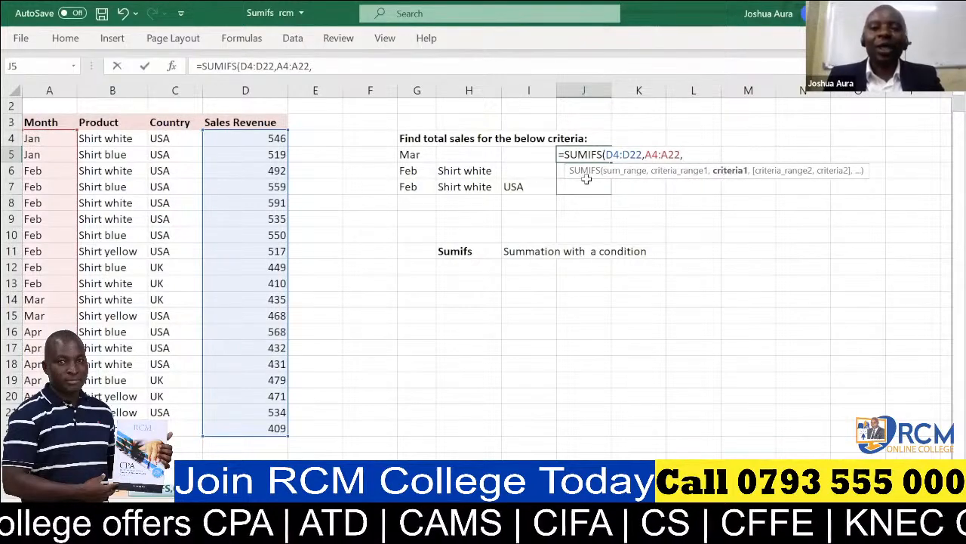
left_click(410, 154)
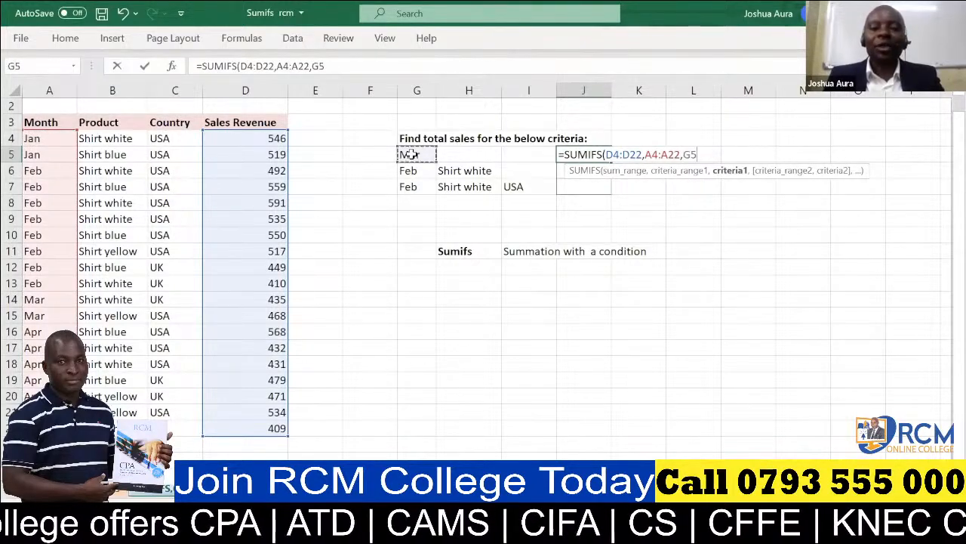
type(")")
key("Return")
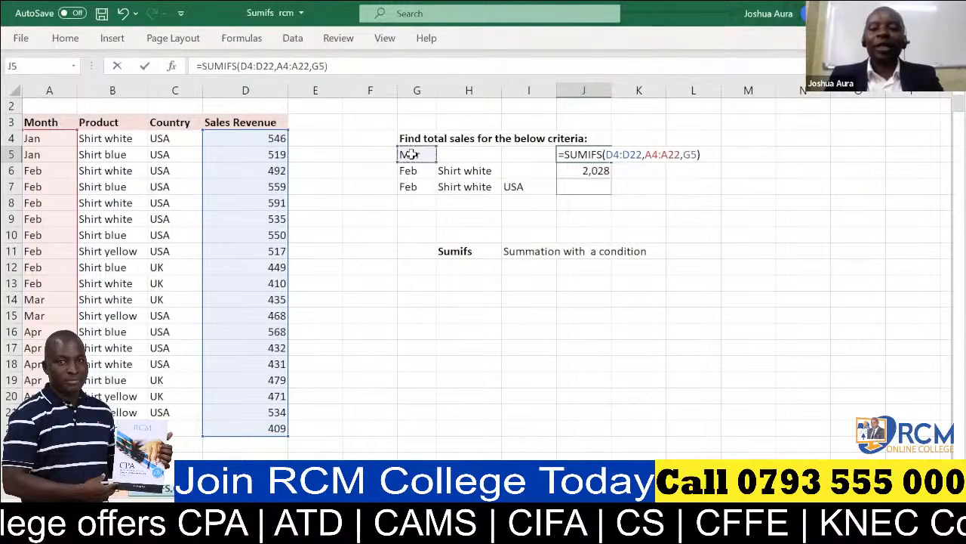
key("Return")
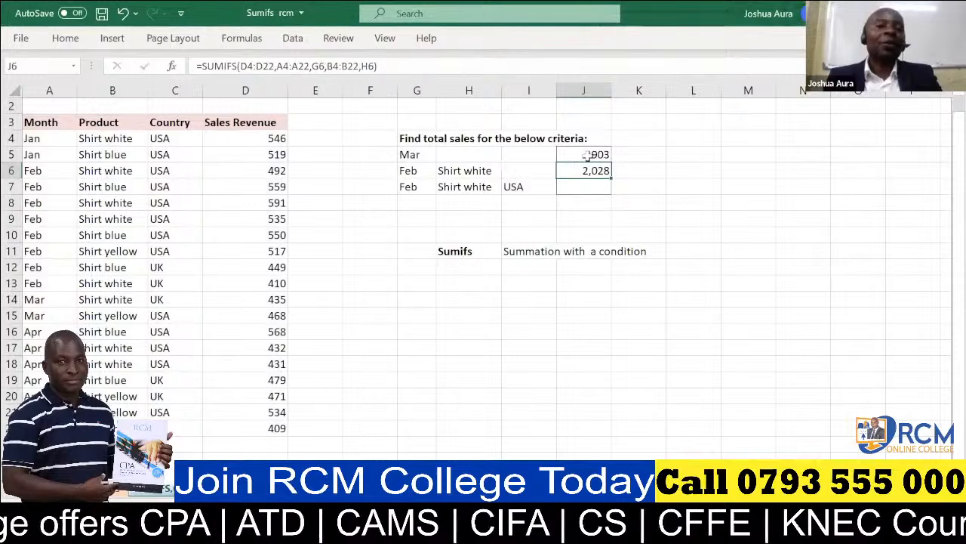
Set the month criterion in G5 to Feb.
left_click(421, 154)
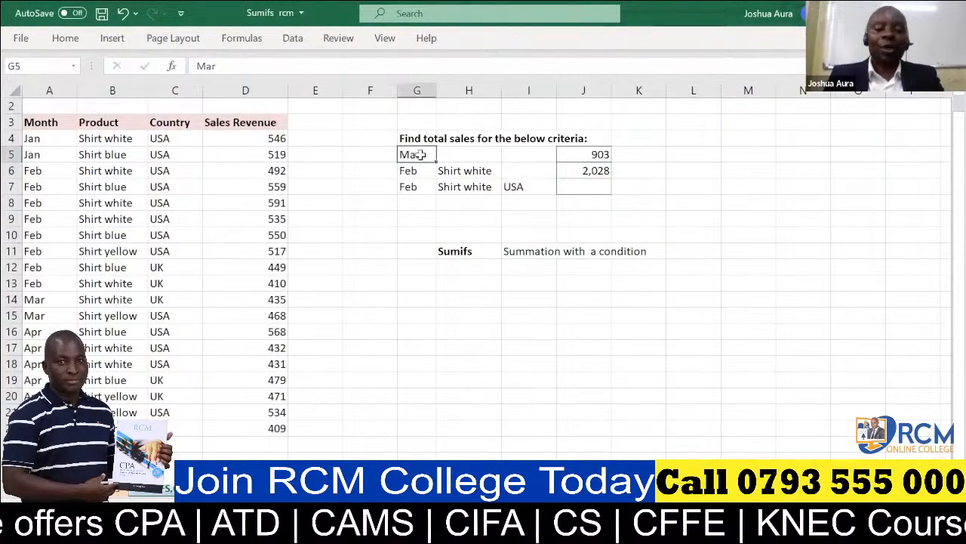
type("Feb")
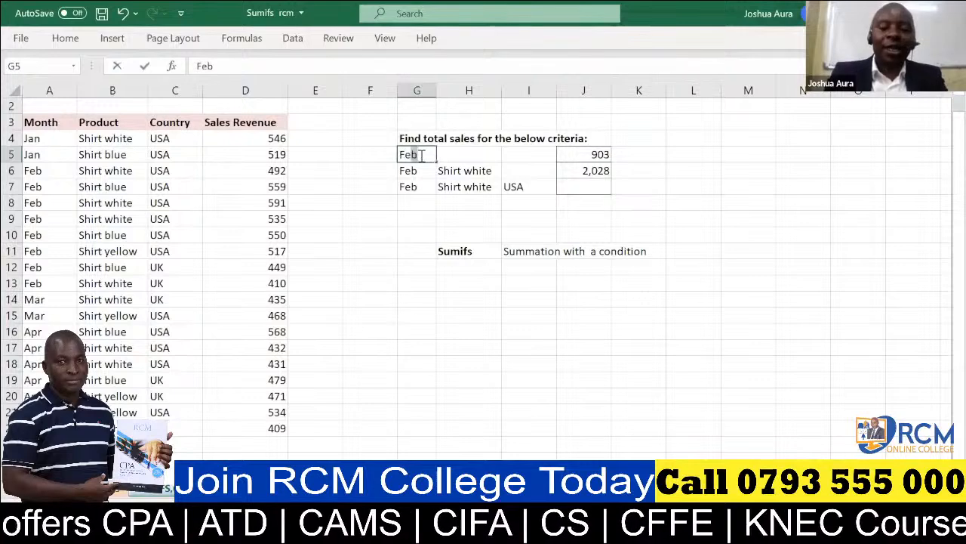
key("Return")
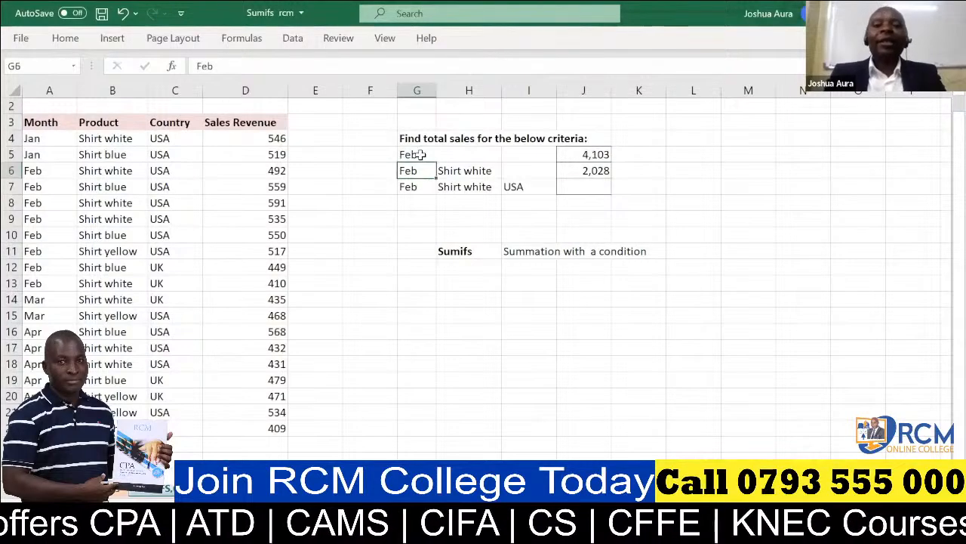
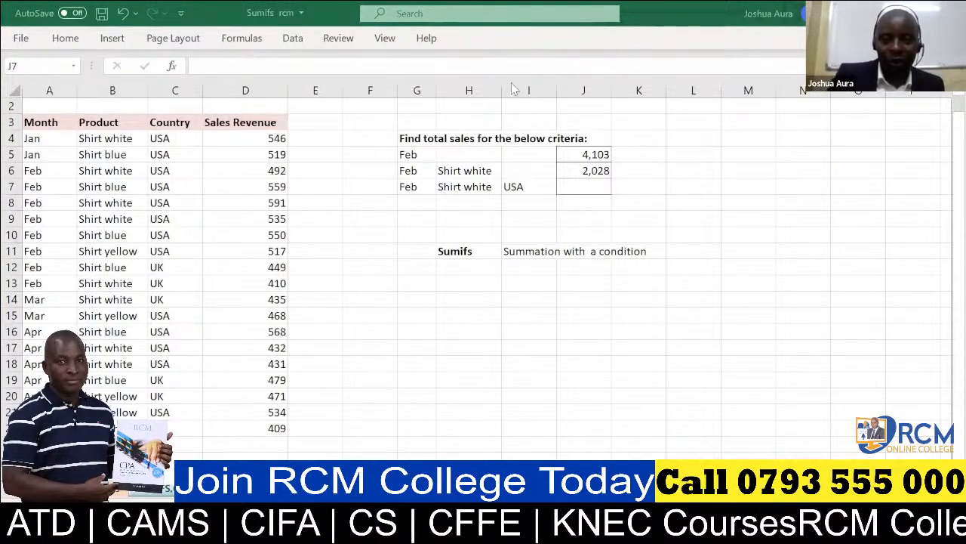
Start replacing the J6 formula with a new SUMIFS function.
left_click(588, 171)
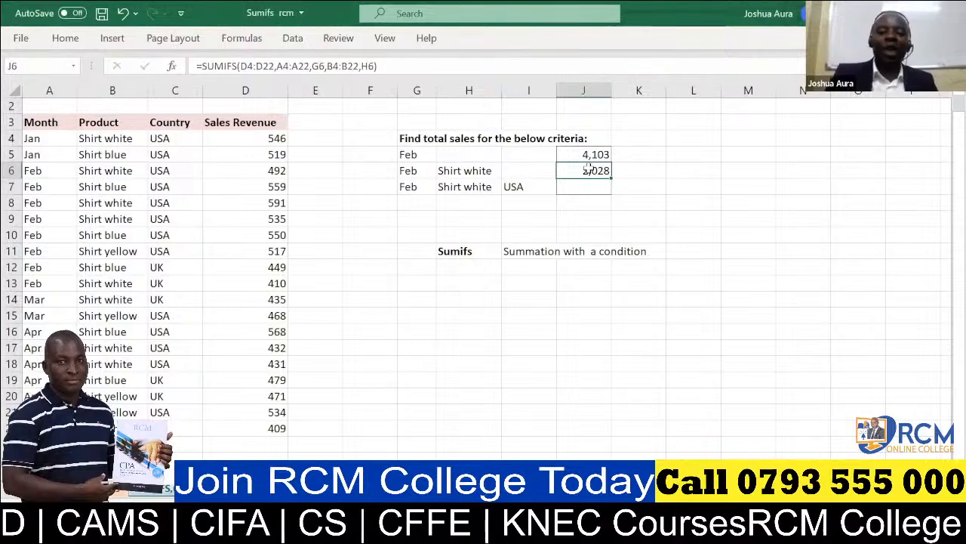
type("=")
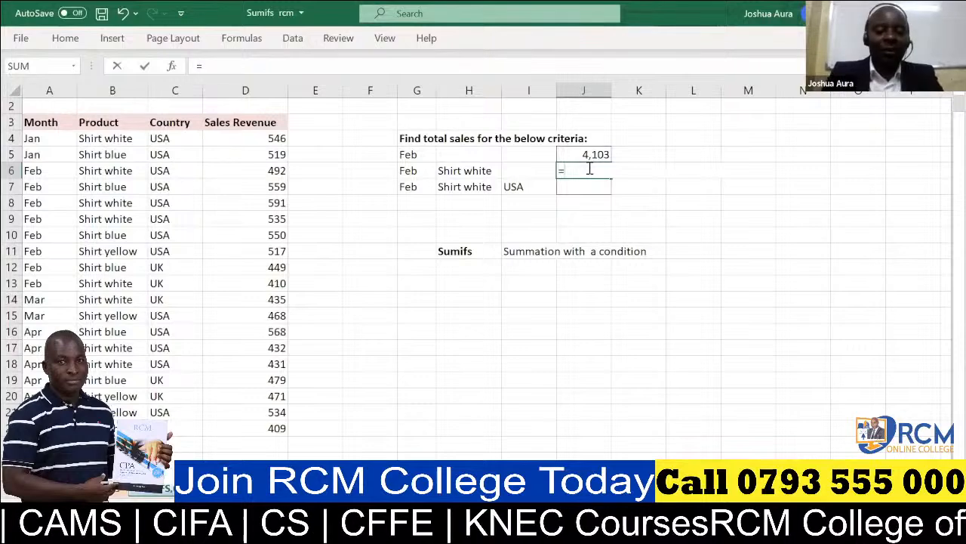
type("sumif")
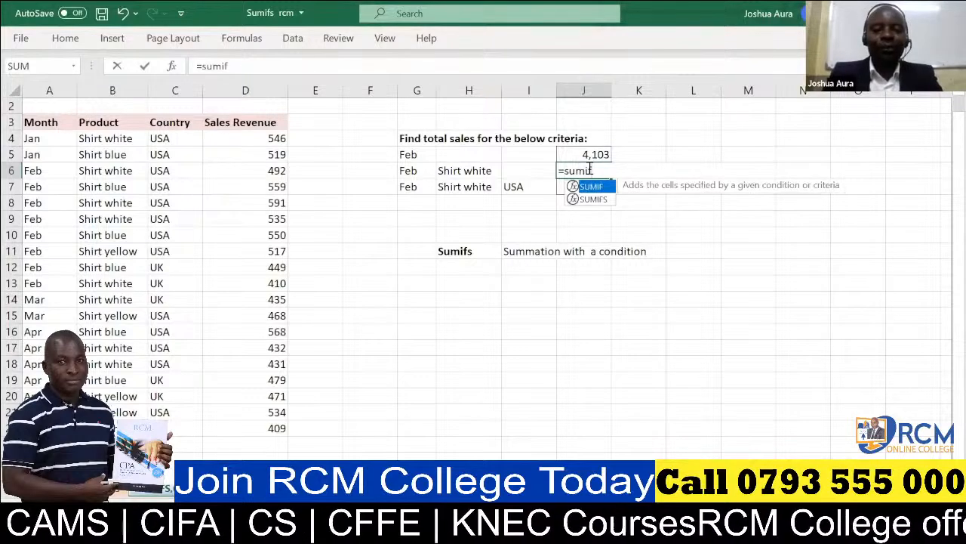
left_click(601, 200)
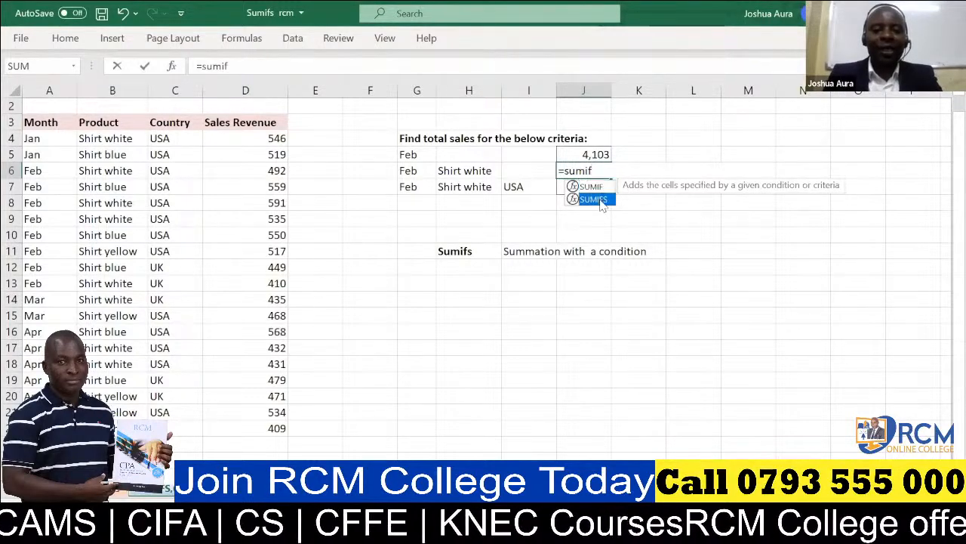
double_click(595, 199)
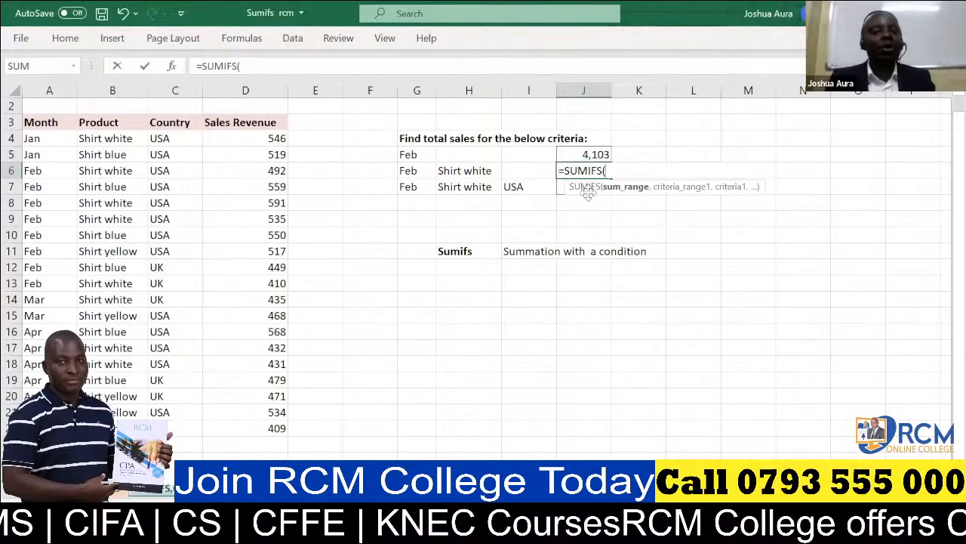
left_click(276, 138)
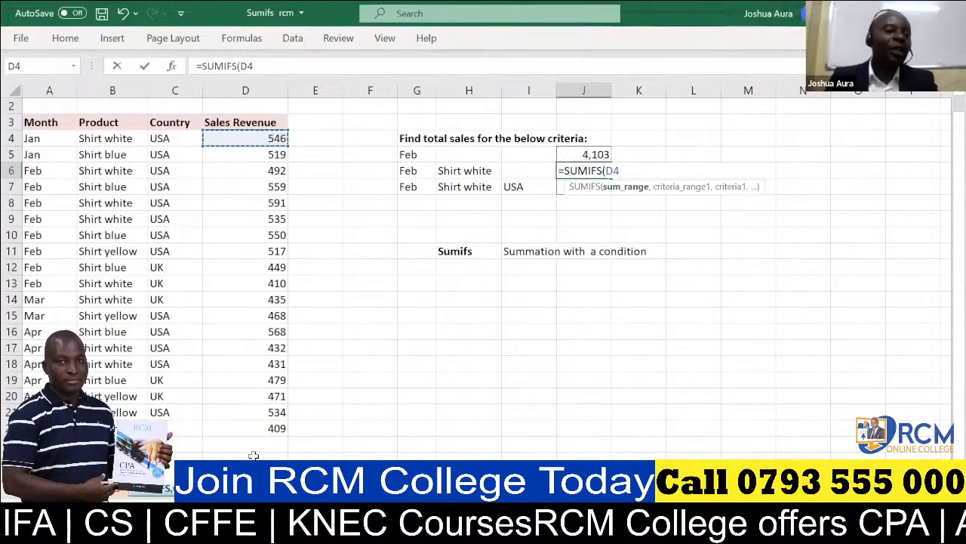
left_click_drag(254, 455, 254, 494)
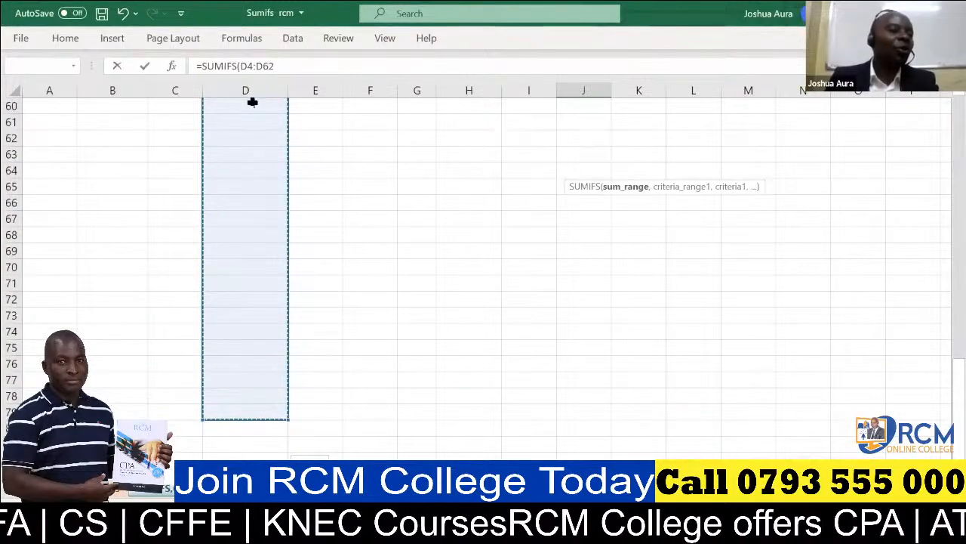
left_click_drag(256, 77, 264, 38)
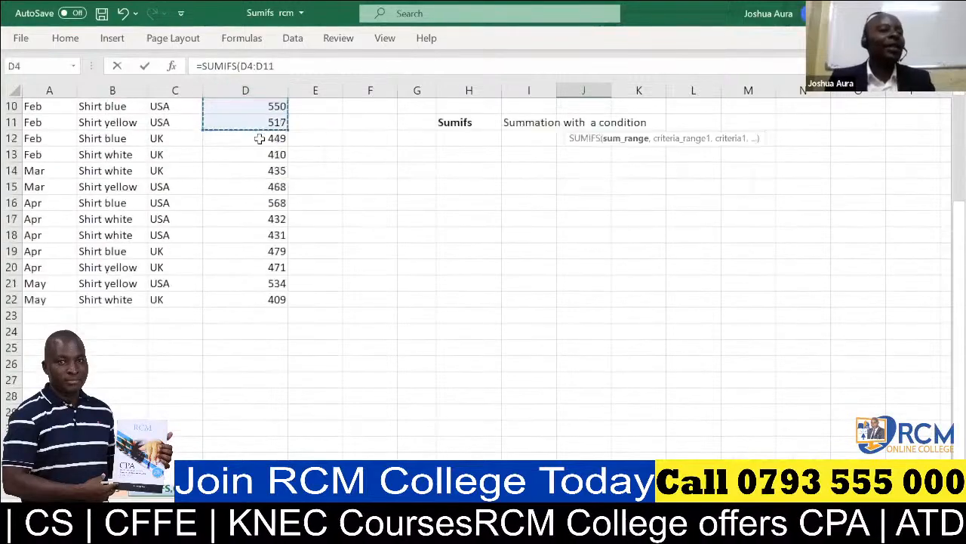
left_click(317, 173)
key("Up")
key("Up")
key("Up")
key("Up")
key("Up")
key("Up")
key("Up")
key("Up")
key("Up")
key("Up")
key("Up")
key("Up")
key("Up")
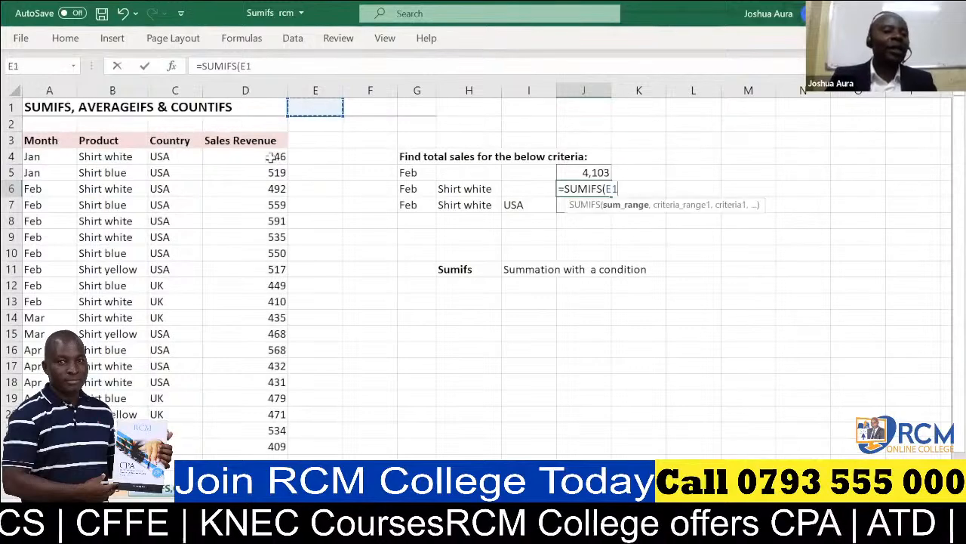
Use Sales Revenue D4:D22 as the sum range of the SUMIFS in J6.
left_click(276, 156)
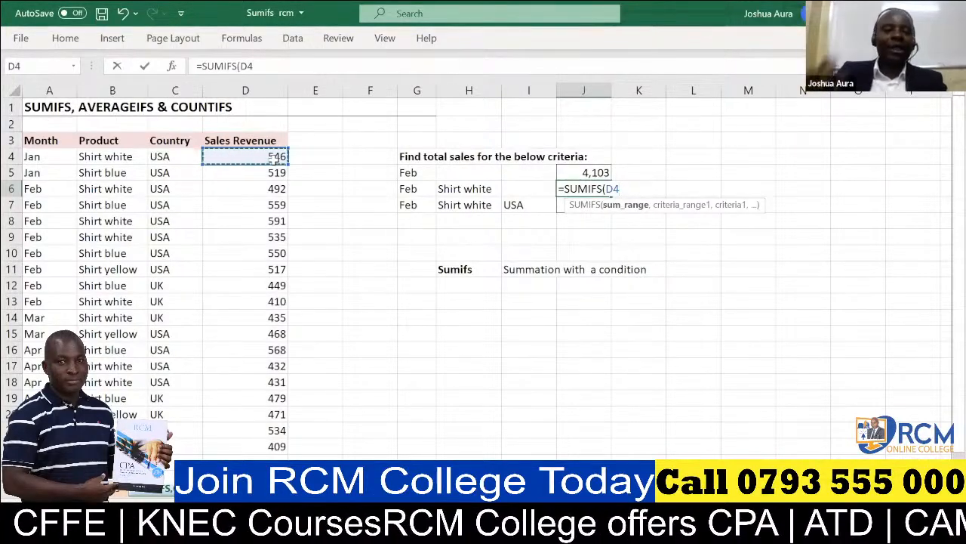
key("ctrl+shift+Down")
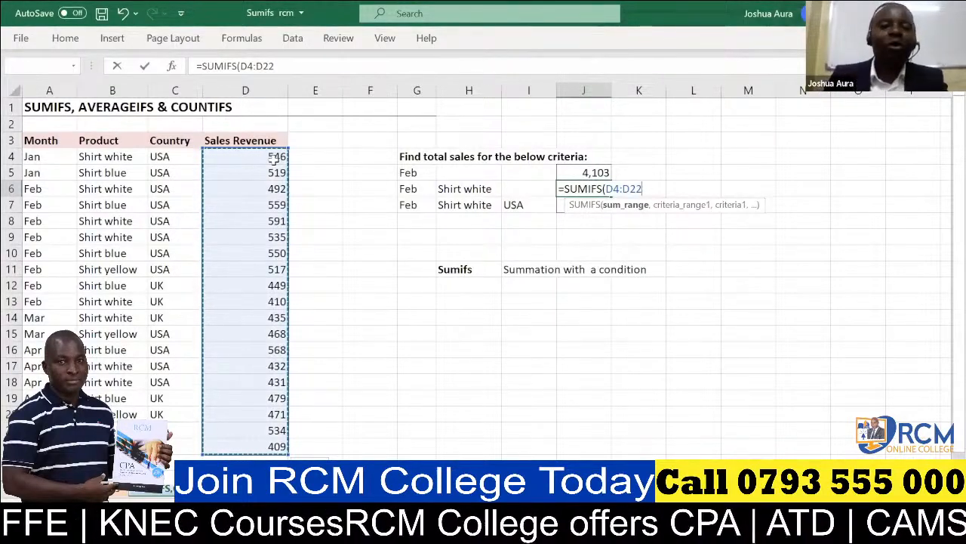
type(",")
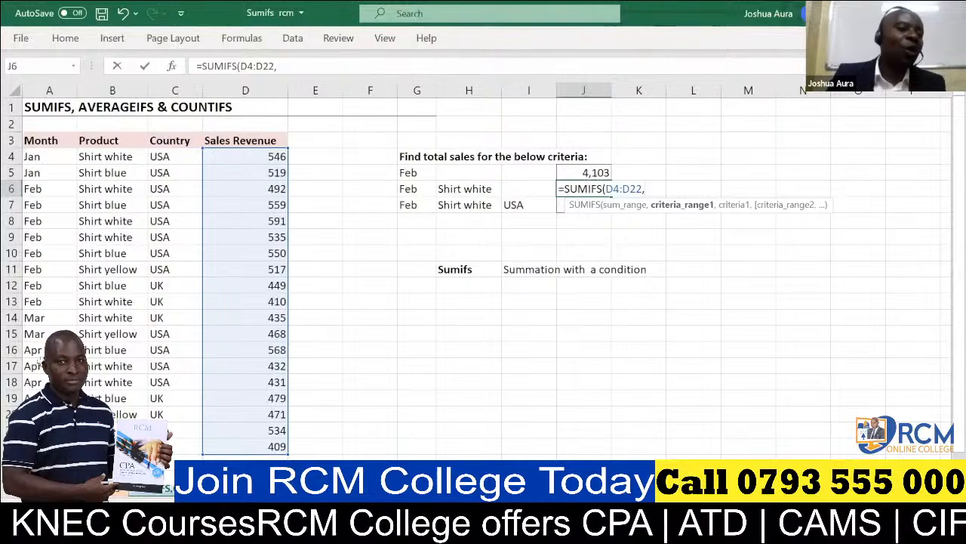
Add Month range A4:A22 with cell G6 as the first criterion of the J6 SUMIFS.
left_click(36, 155)
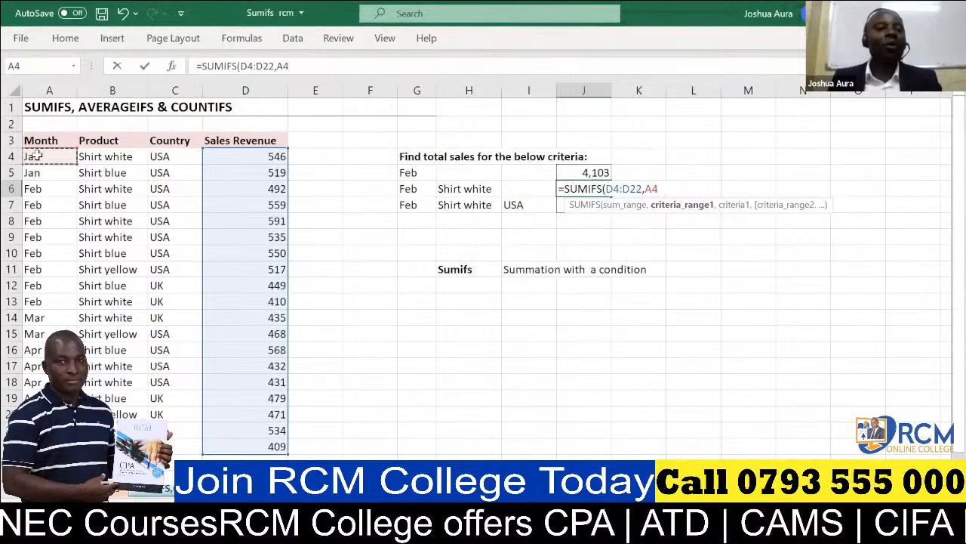
key("ctrl+shift+Down")
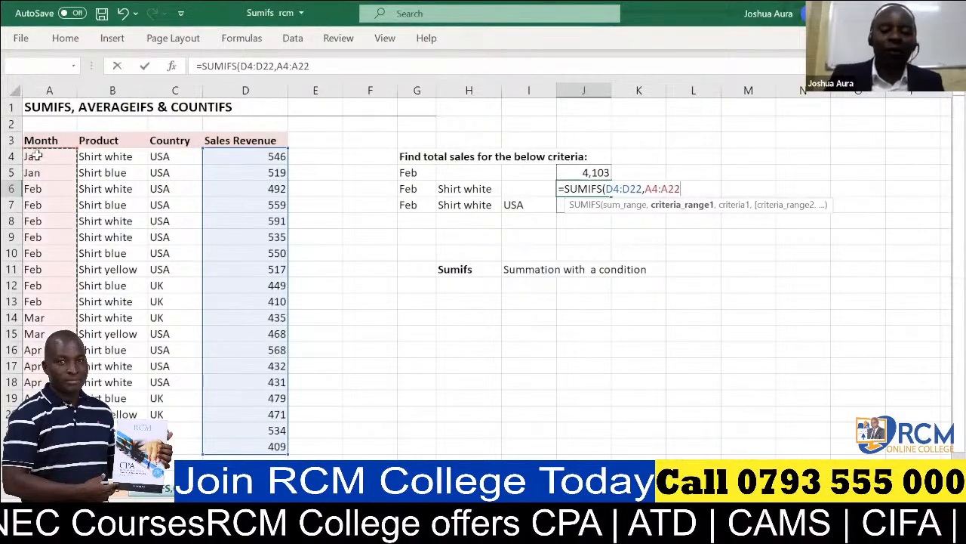
type(",")
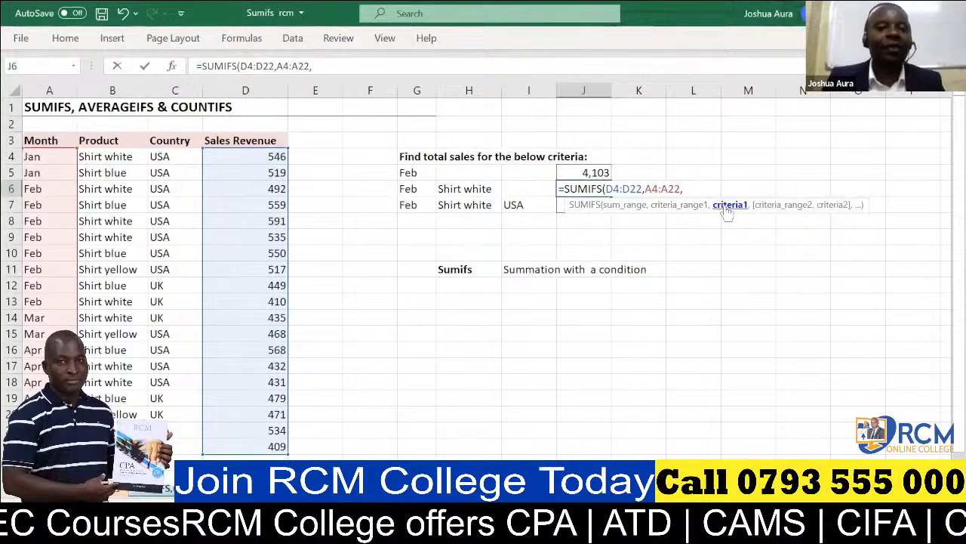
left_click(408, 189)
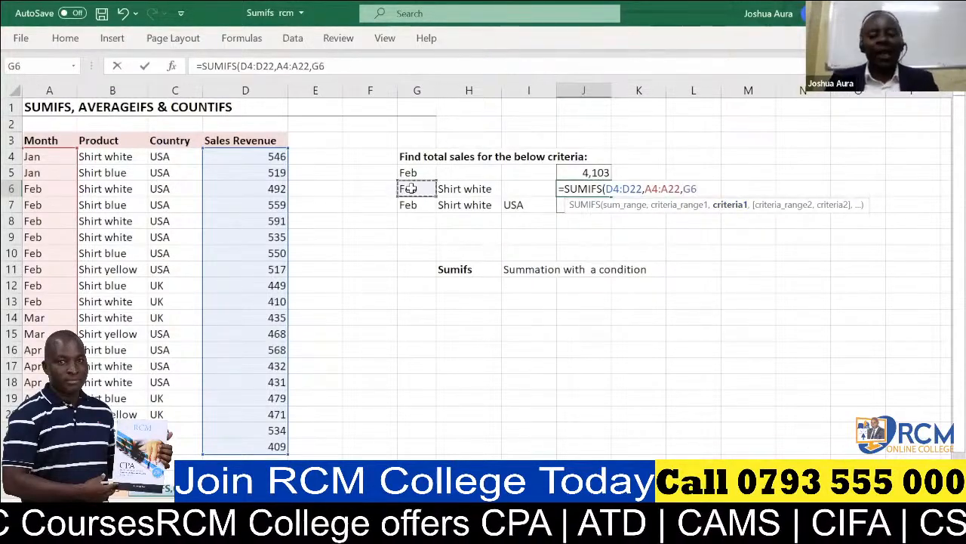
type(",")
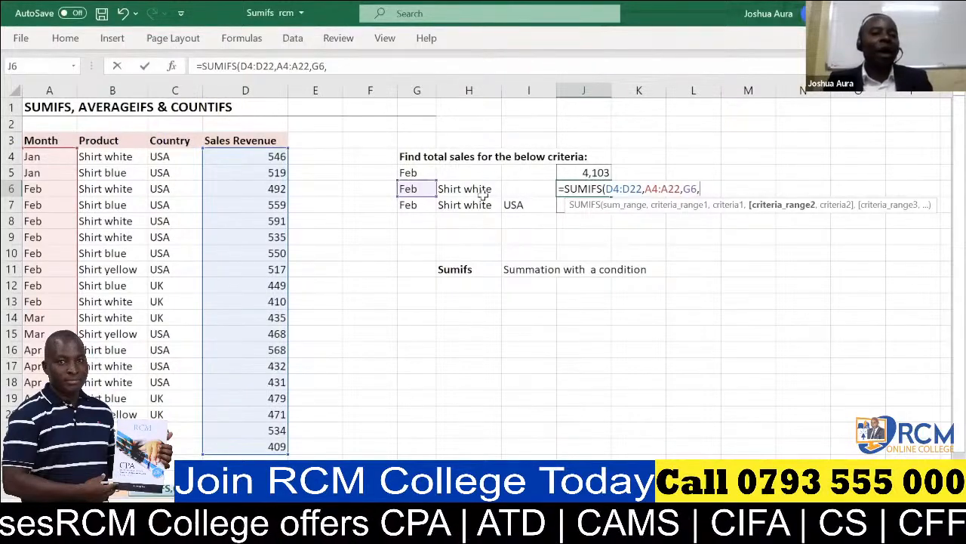
Finish the J6 formula with Product range B4:B22 and cell H6 as the second criterion.
left_click(103, 156)
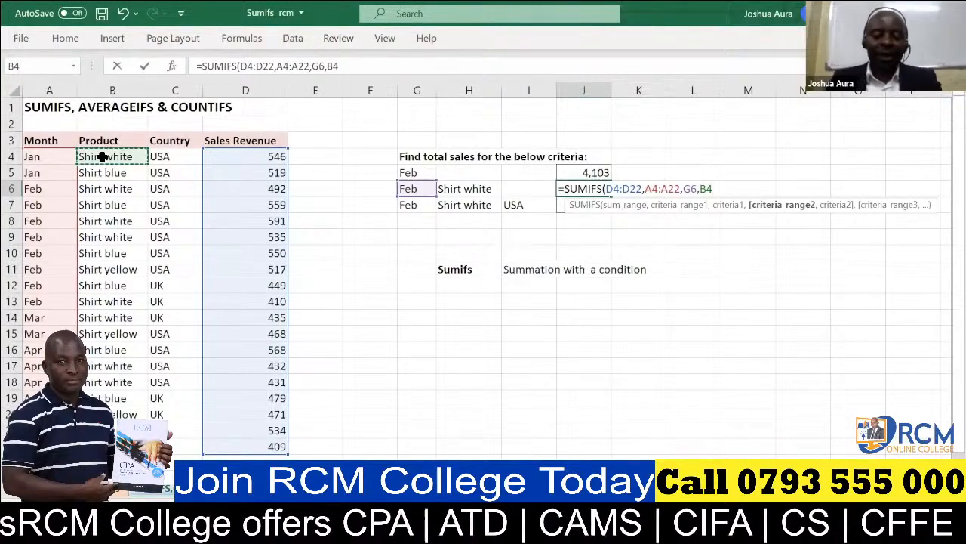
key("ctrl+shift+Down")
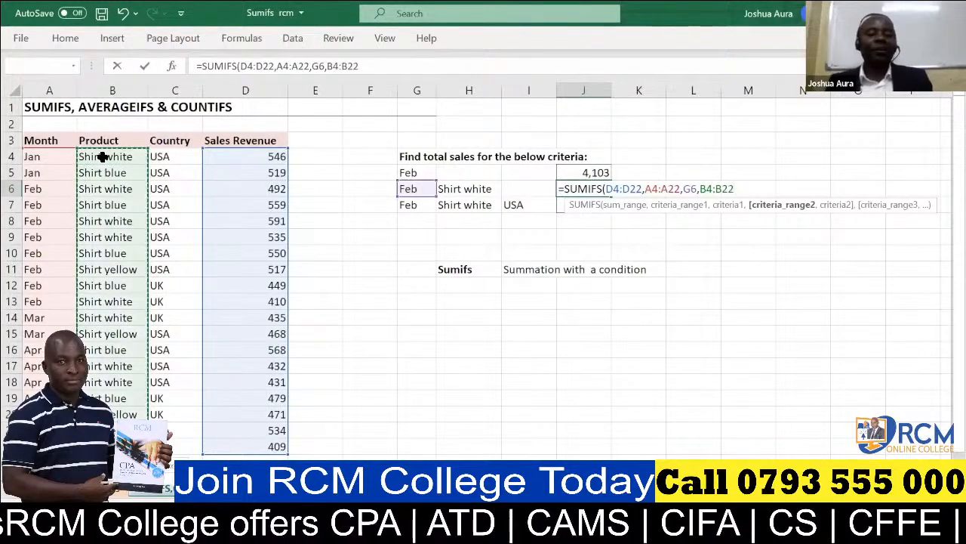
type(",")
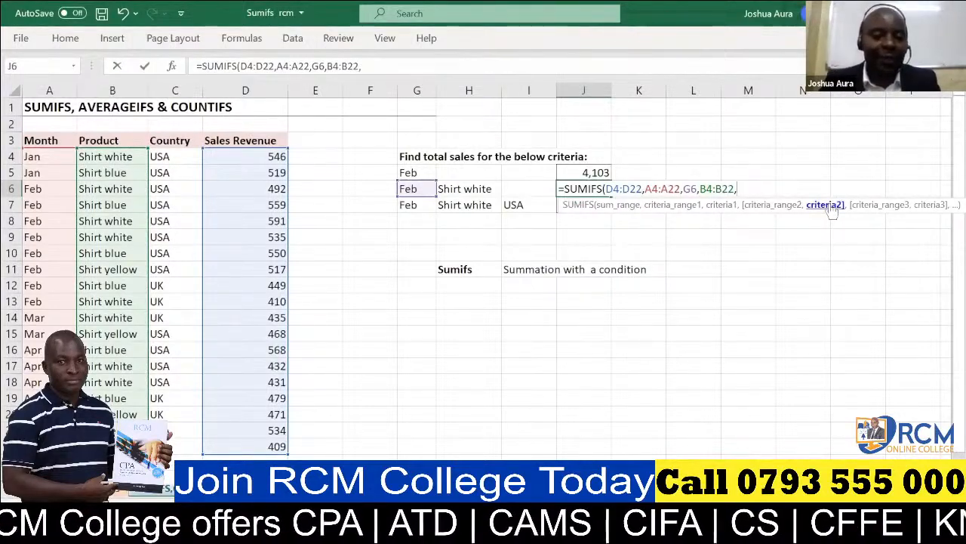
left_click(468, 189)
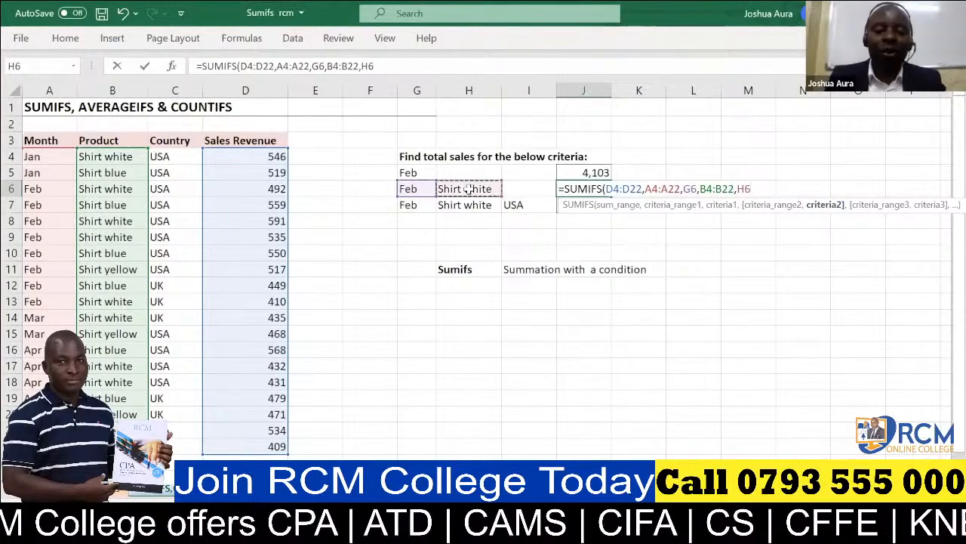
type(")")
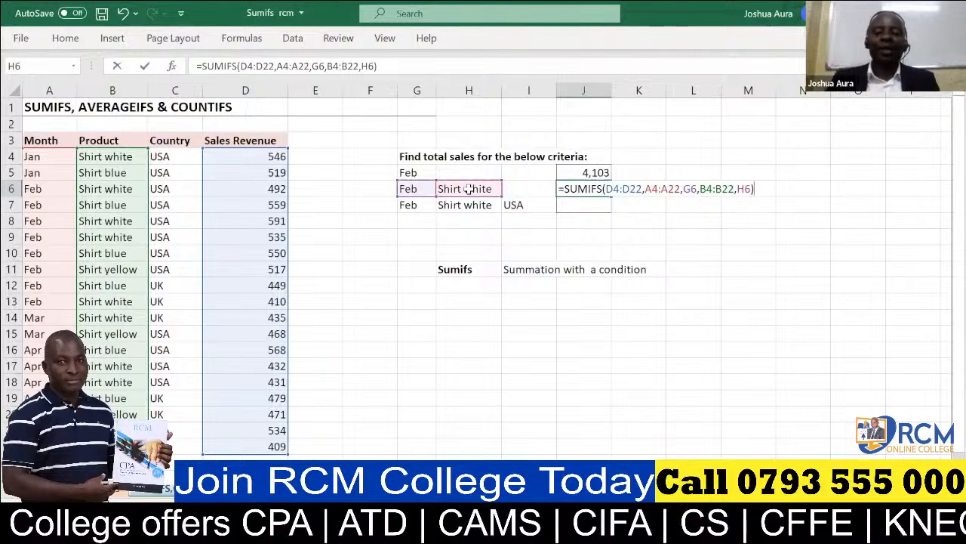
key("Return")
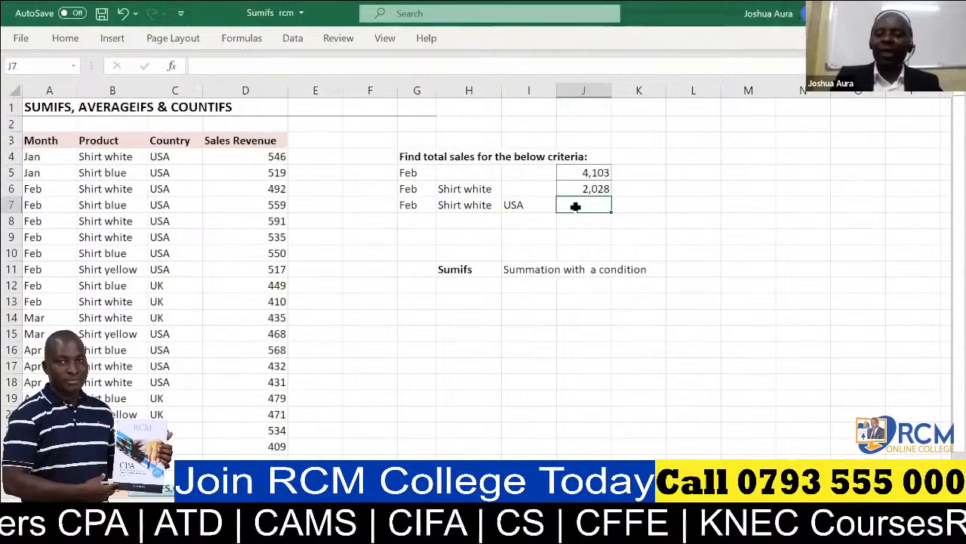
Begin a SUMIFS formula in J7 with Sales Revenue D4:D22 as the sum range.
type("=")
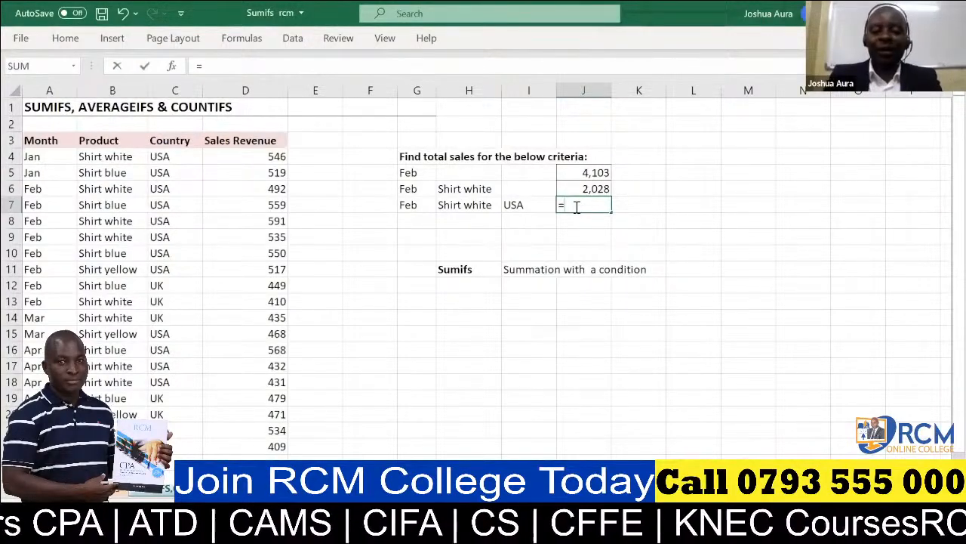
type("sumif")
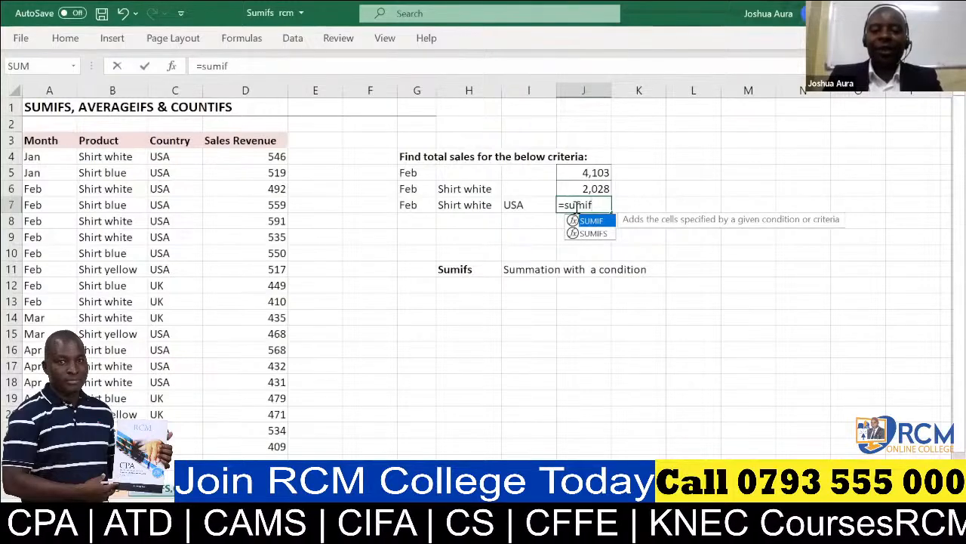
left_click(592, 233)
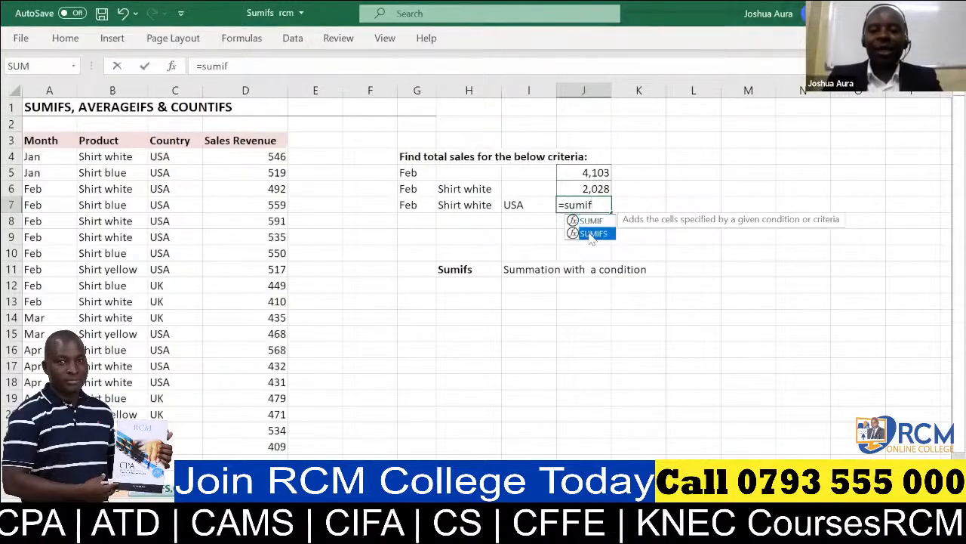
double_click(593, 234)
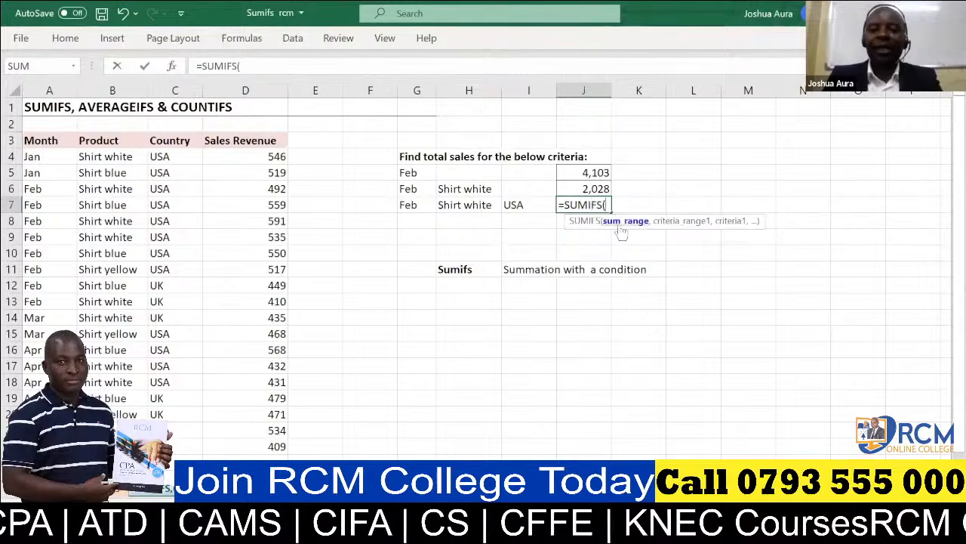
left_click(279, 157)
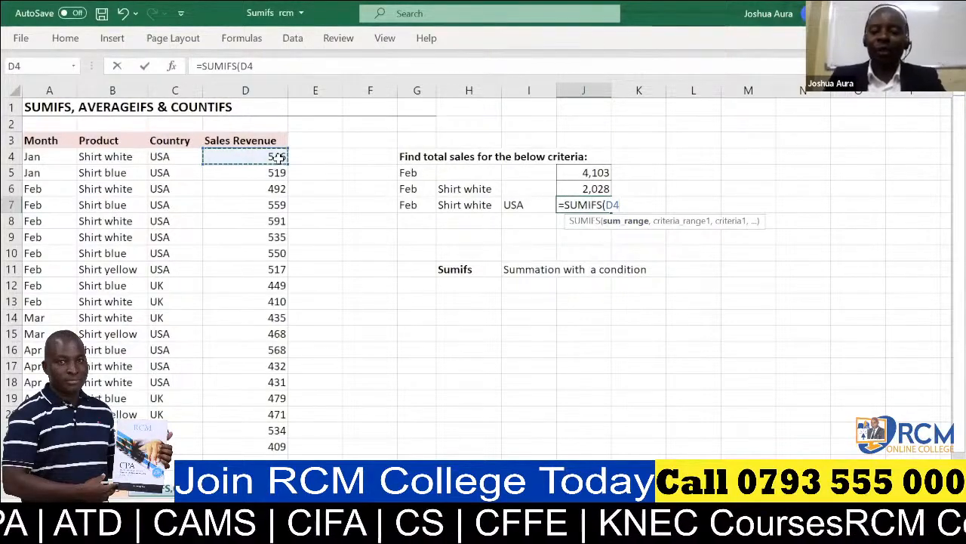
key("ctrl+shift+Down")
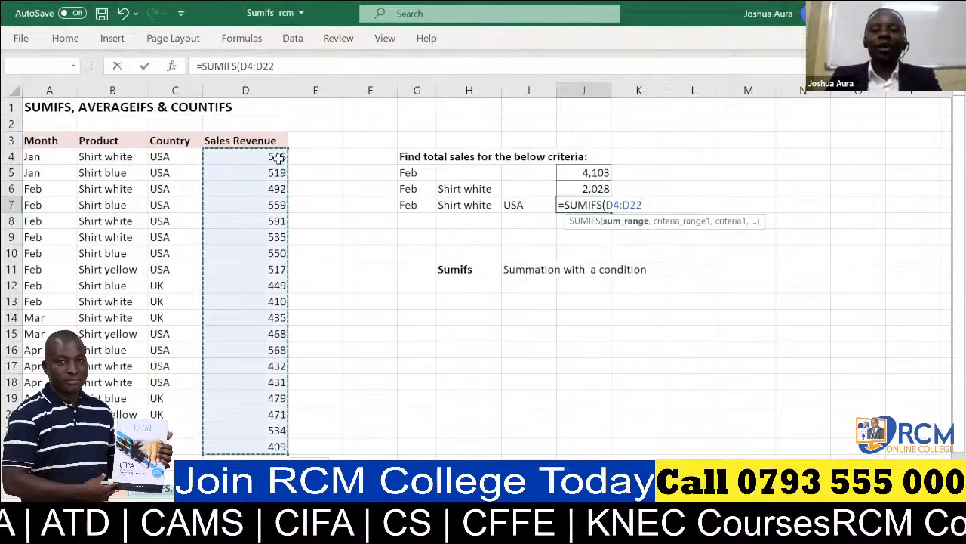
type(",")
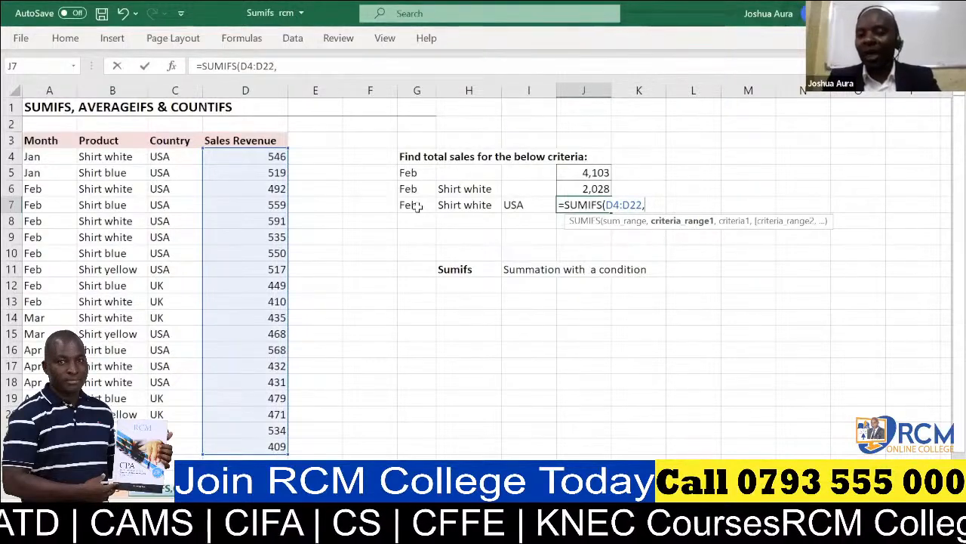
Add Month range A4:A22 with cell G7 as the first criterion of the J7 SUMIFS.
left_click(36, 158)
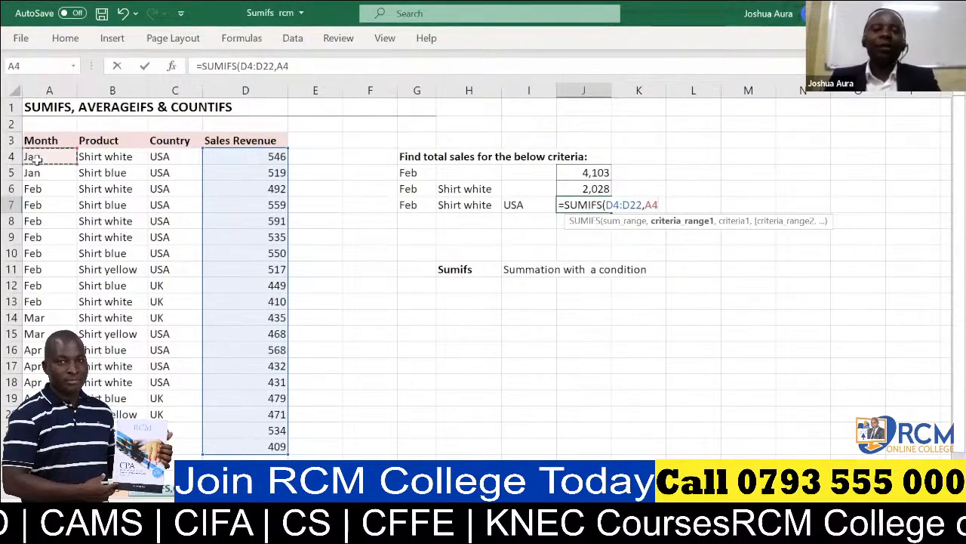
key("ctrl+shift+Down")
type(",")
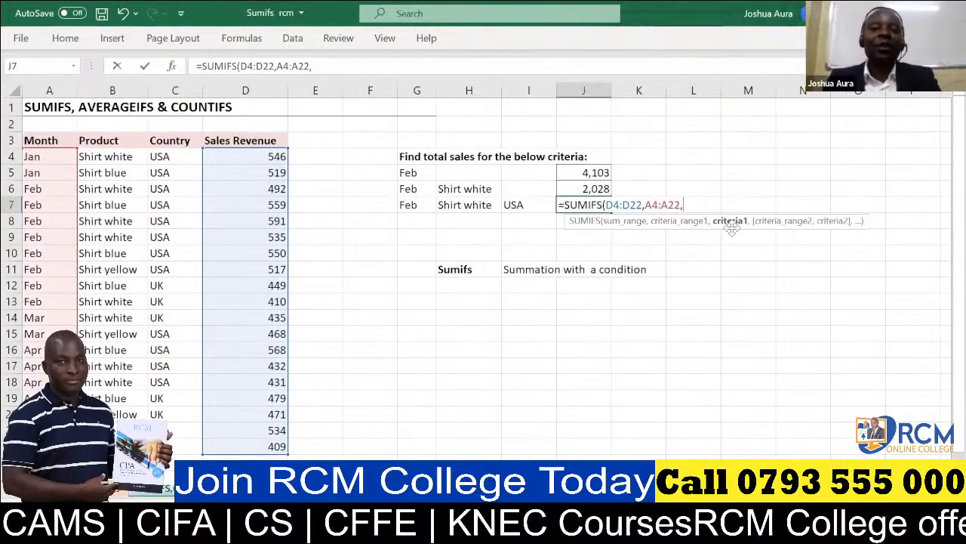
left_click(408, 205)
type(",")
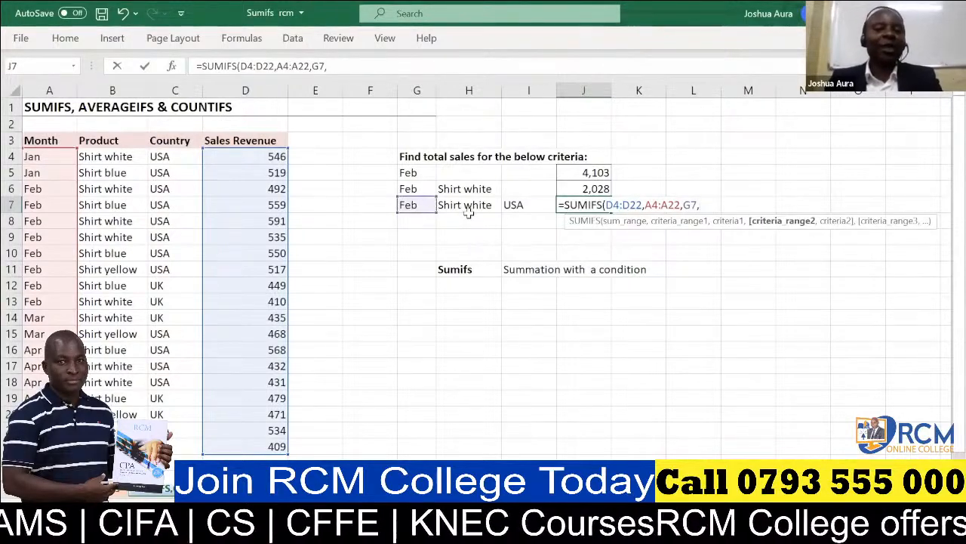
Add Product range B4:B22 with cell H7 as the second criterion of the J7 SUMIFS.
left_click(119, 154)
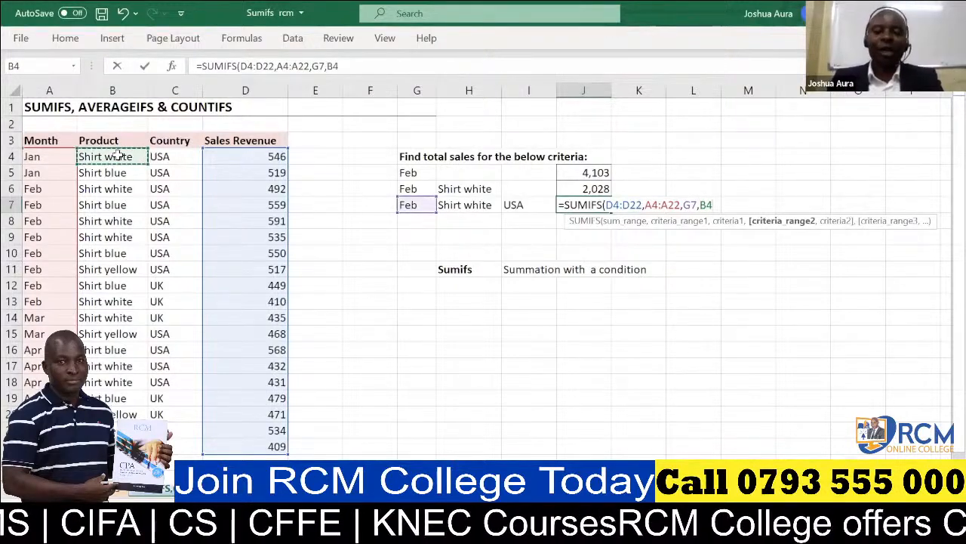
key("ctrl+shift+Down")
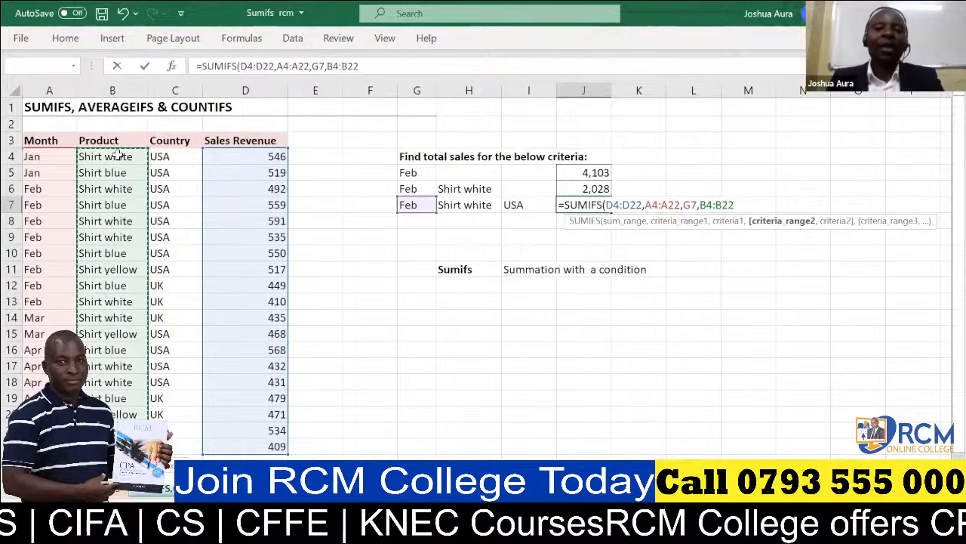
type(",")
left_click(457, 205)
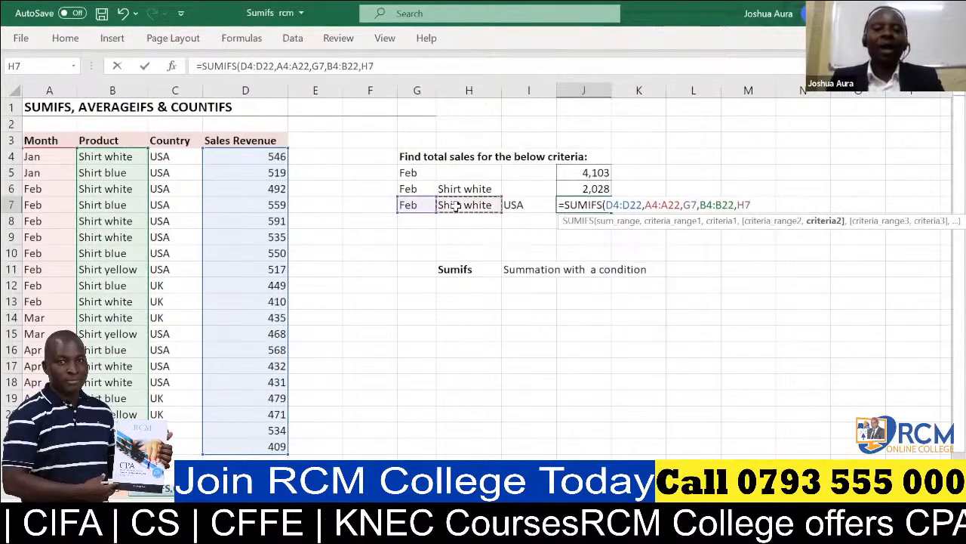
type(",")
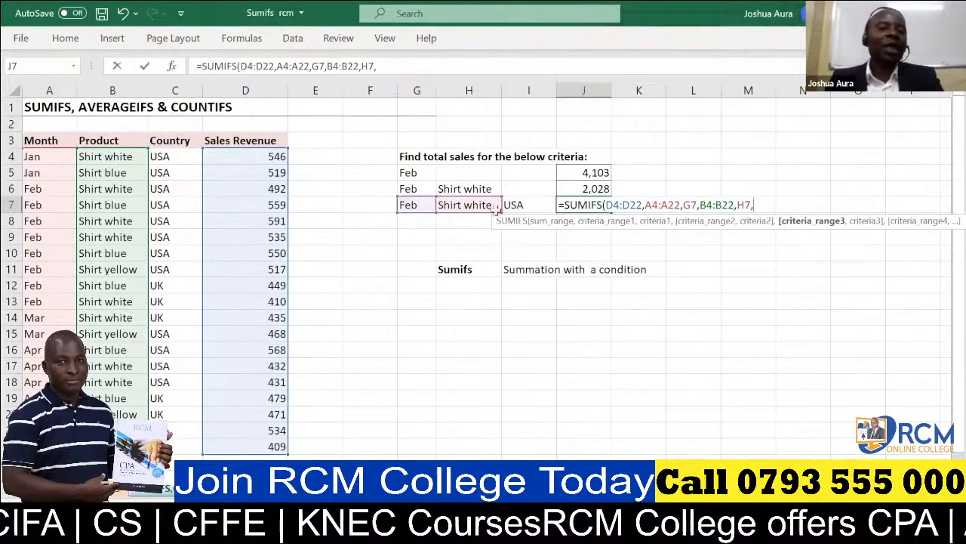
Finish the J7 formula with Country range C4:C22 and cell I7 as the third criterion.
left_click(168, 155)
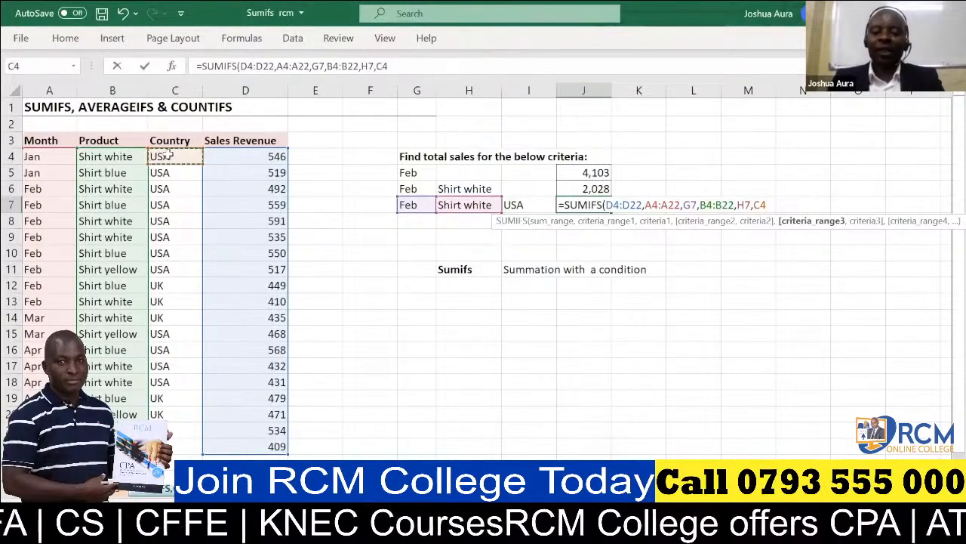
key("ctrl+shift+Down")
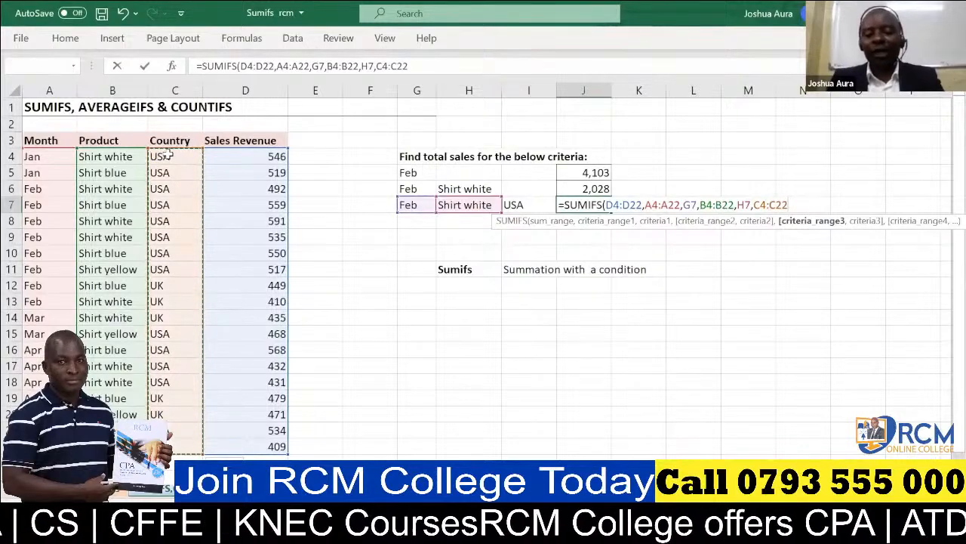
type(",")
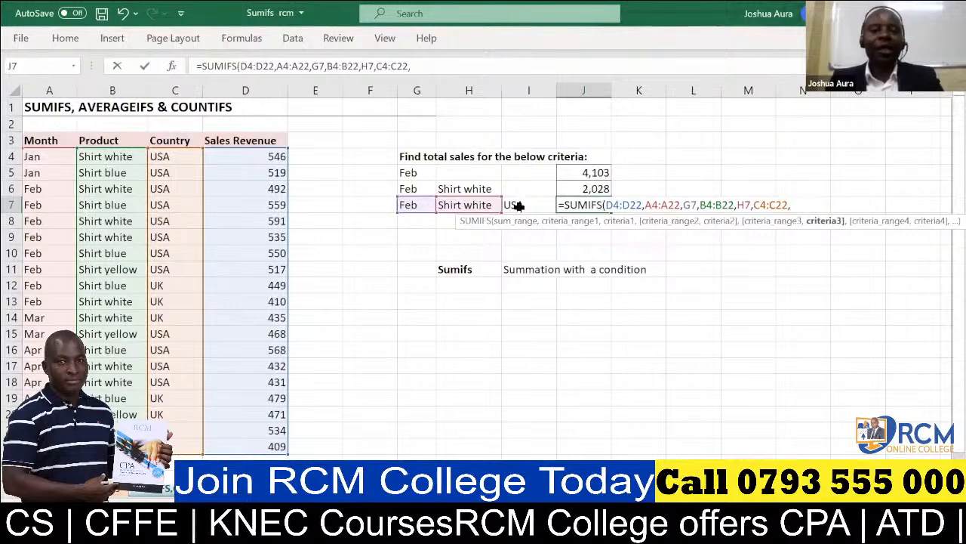
left_click(518, 205)
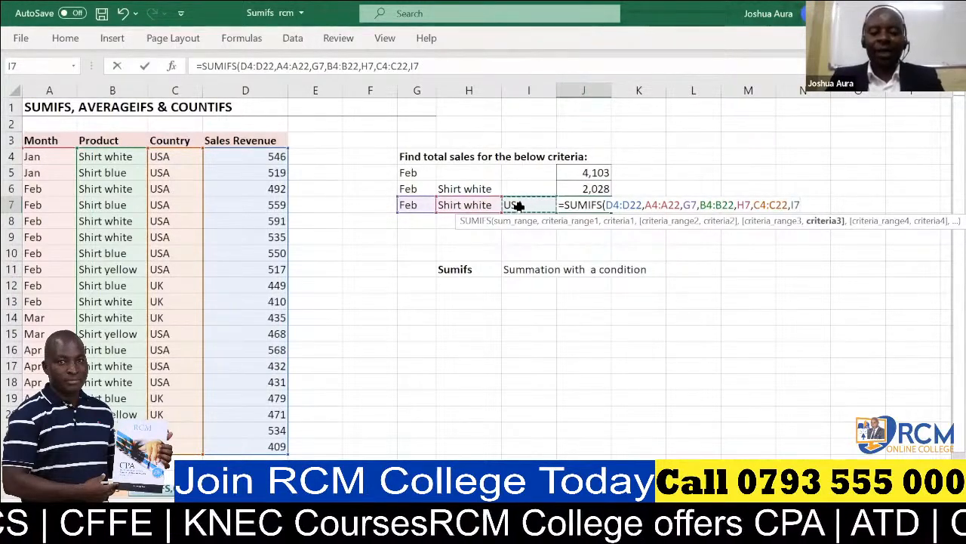
type(")")
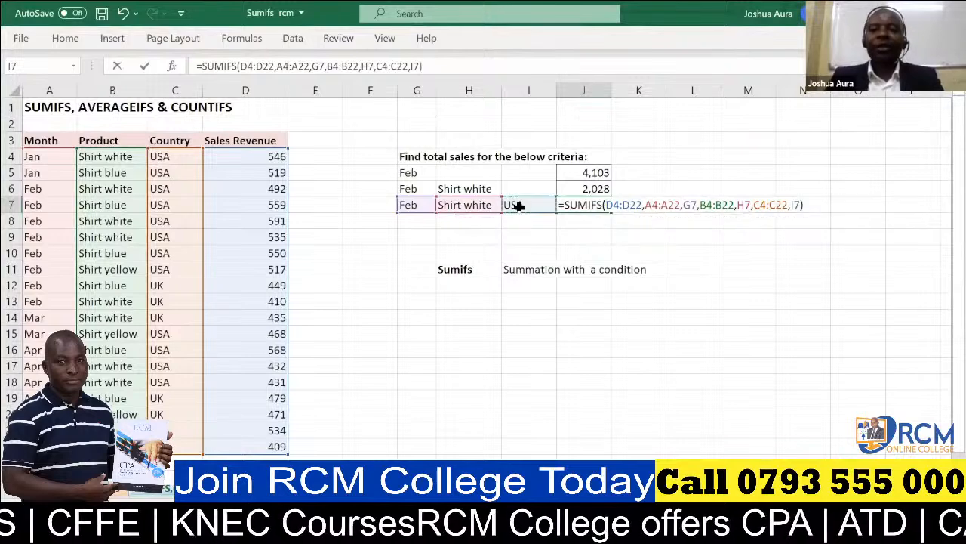
key("Return")
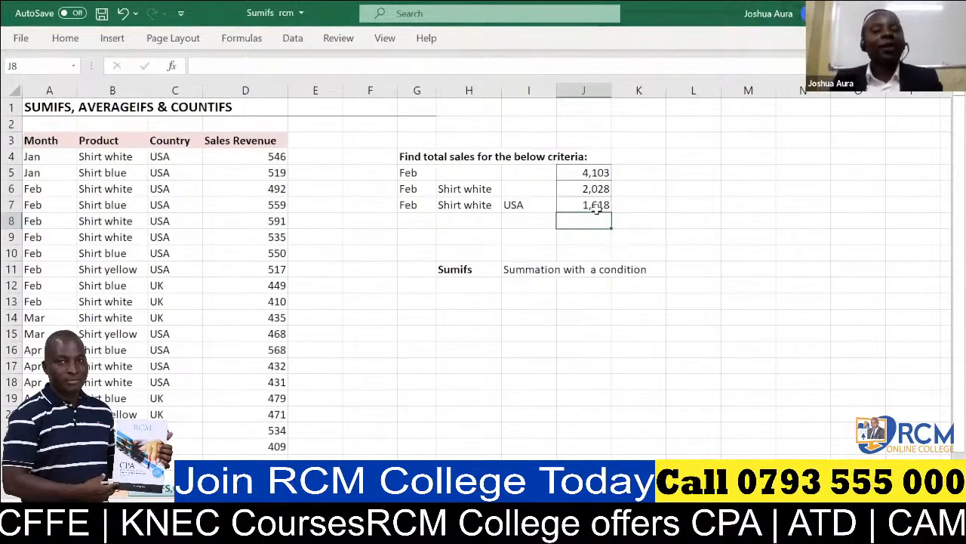
Change the country criterion in cell I7 to UK.
left_click(521, 206)
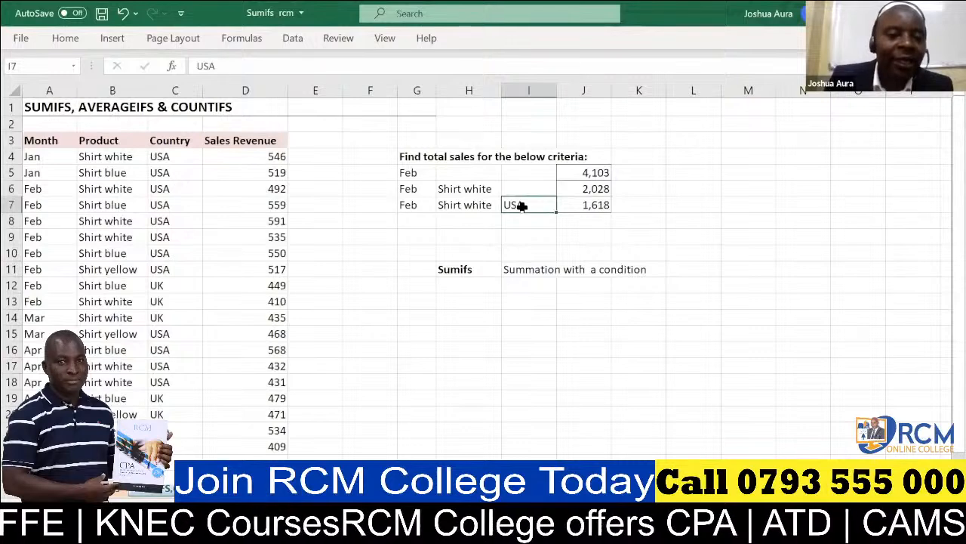
type("U")
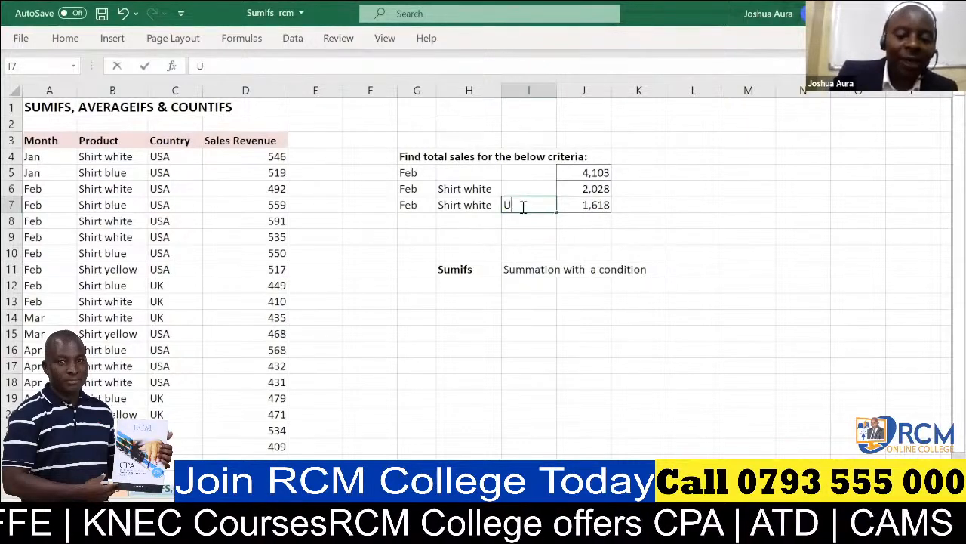
type("K")
key("Return")
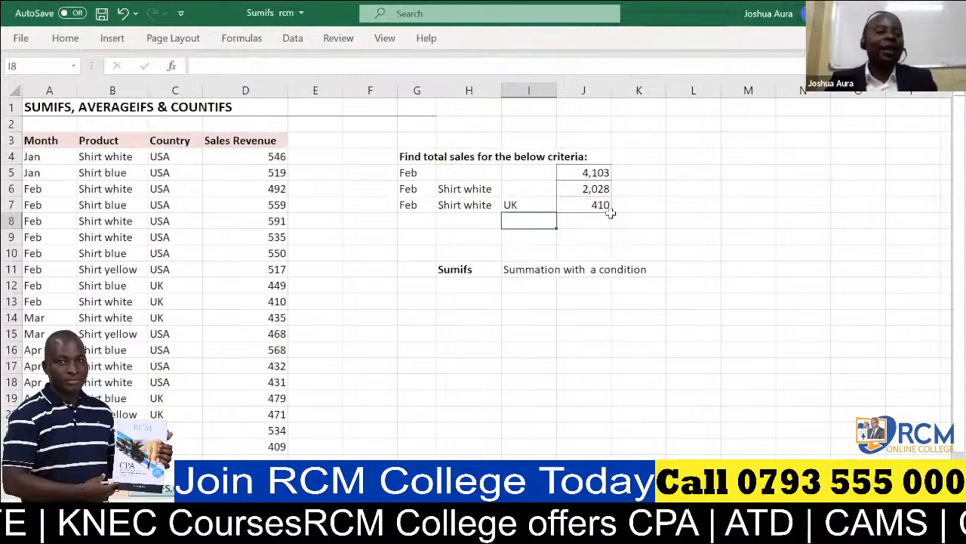
Change the product criterion in cell H7 to Shirt yellow.
left_click(465, 206)
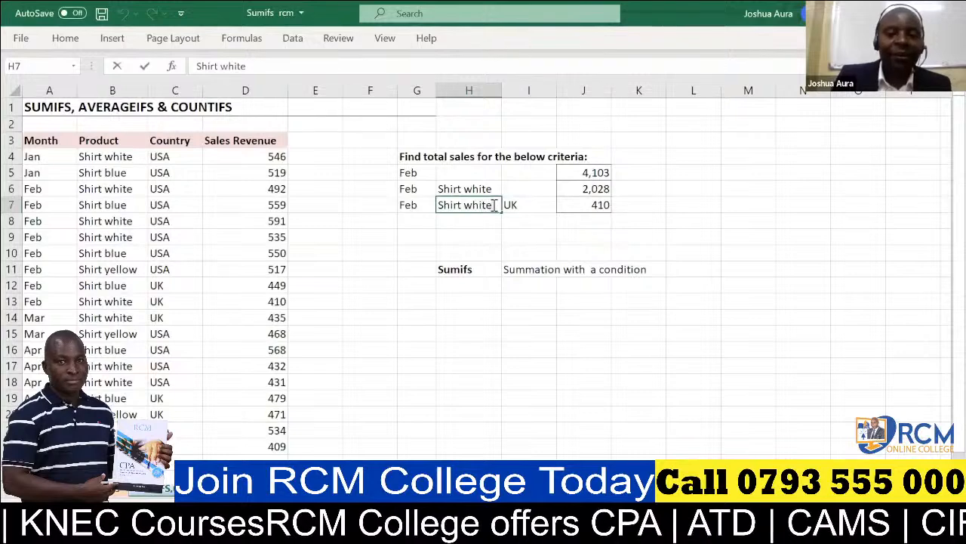
key("BackSpace")
key("BackSpace")
key("BackSpace")
key("BackSpace")
key("BackSpace")
key("BackSpace")
type("YE")
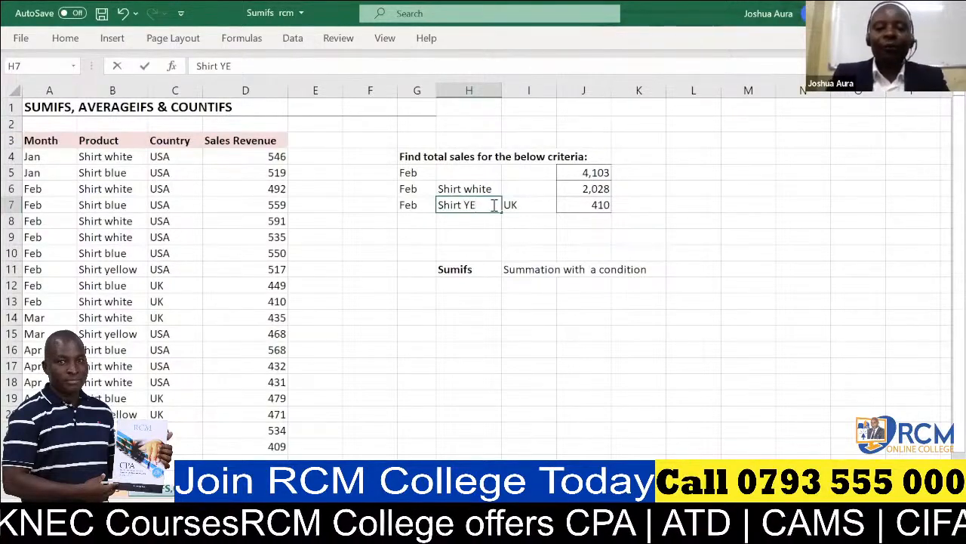
key("BackSpace")
key("BackSpace")
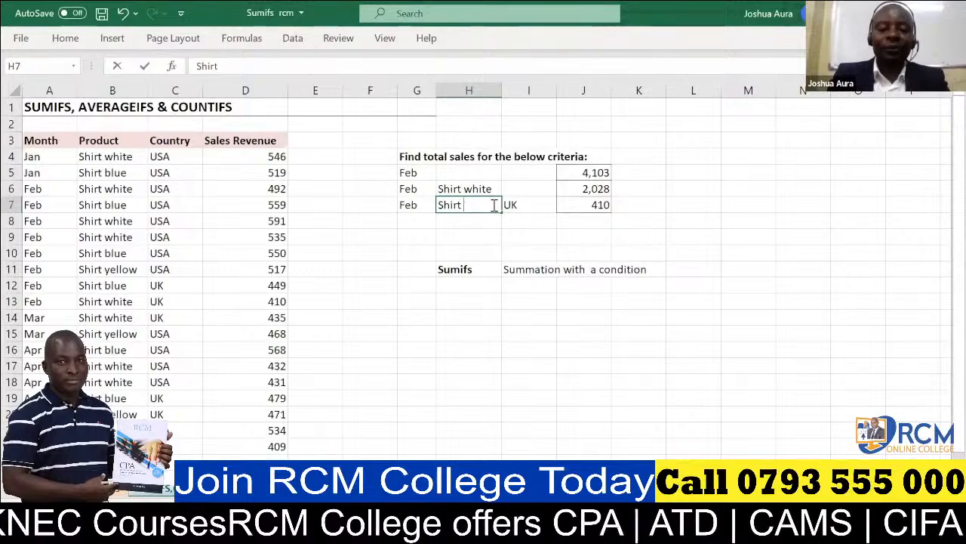
type("yellow")
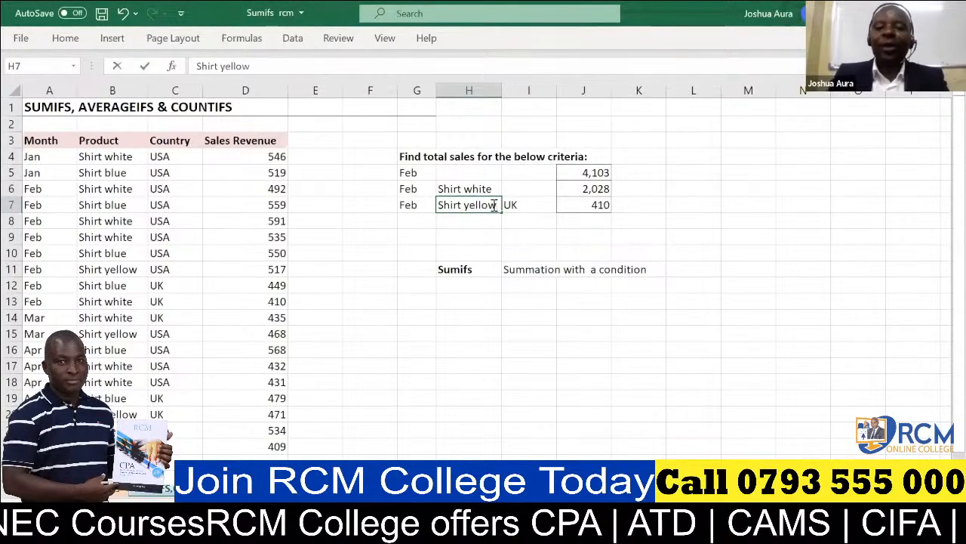
key("Return")
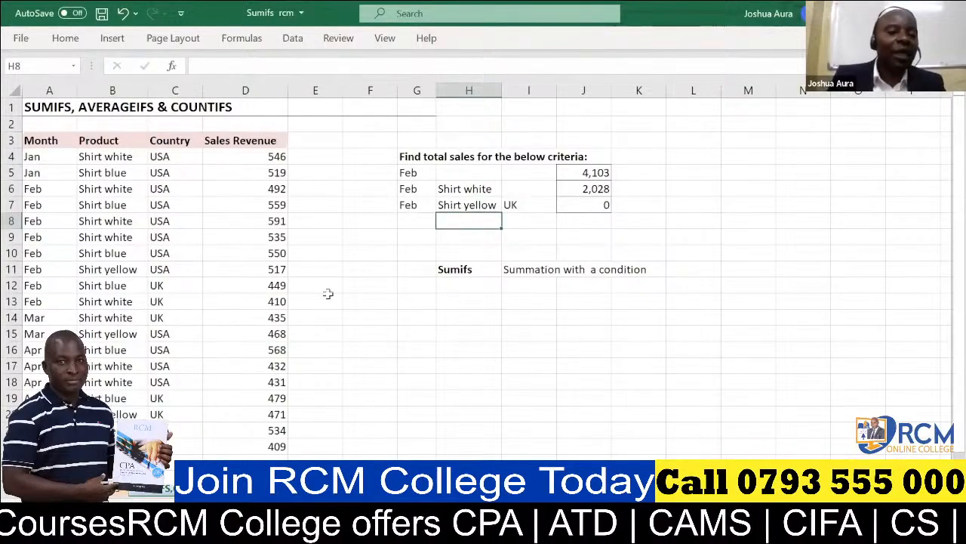
Change the month criterion in cell G7 to April.
left_click(411, 205)
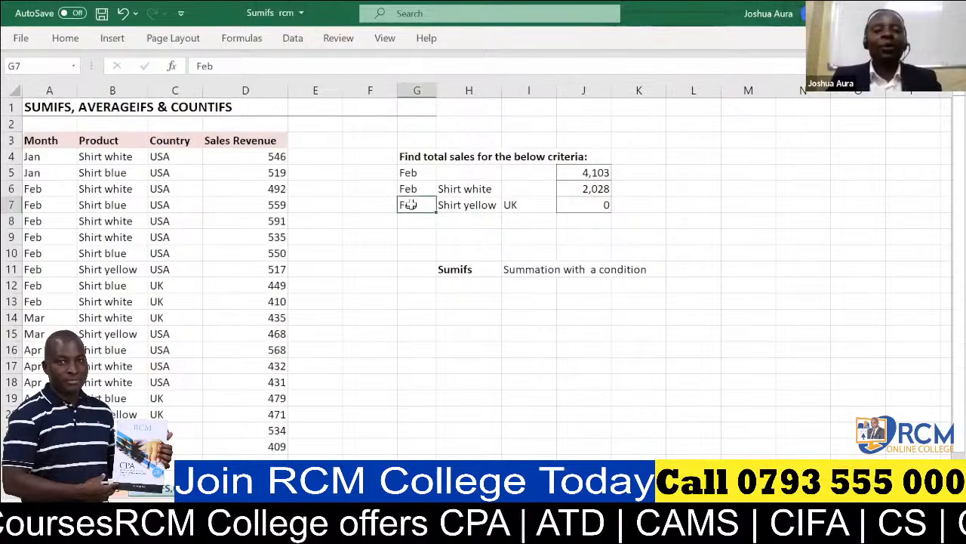
type("April")
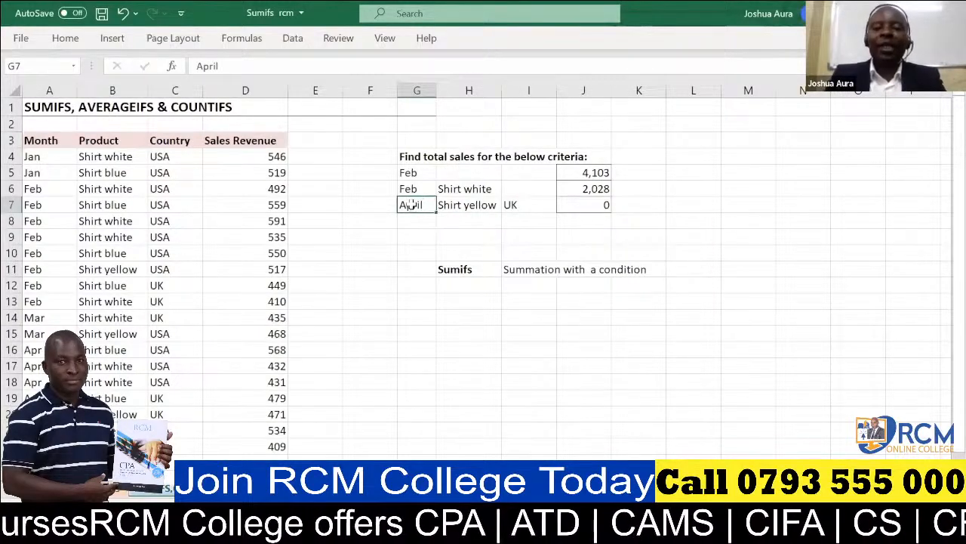
key("Return")
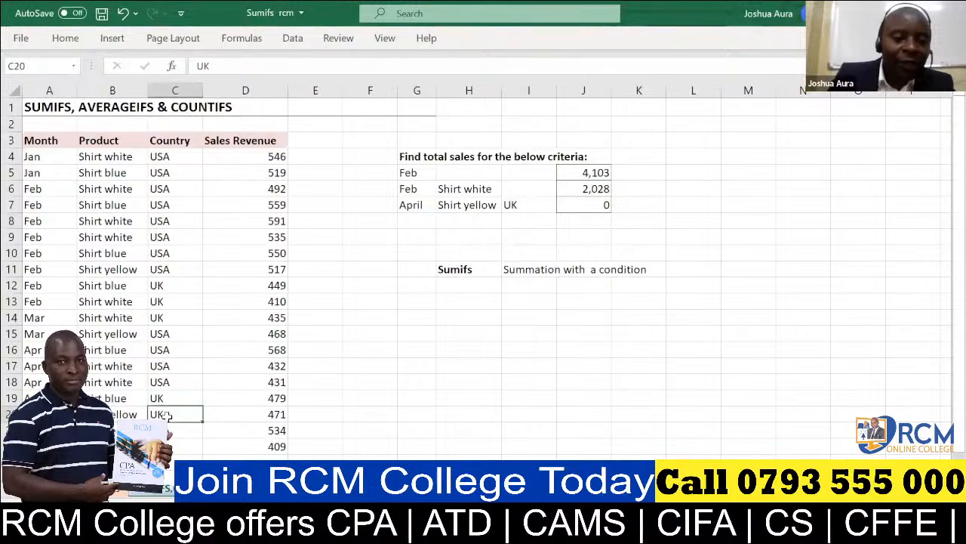
Open the product criterion in cell H7 for editing.
left_click(462, 204)
double_click(465, 204)
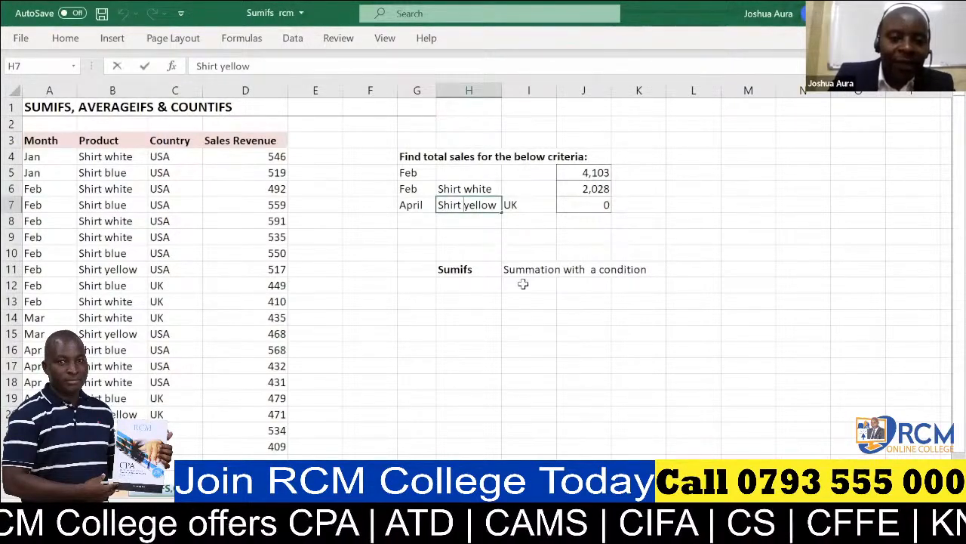